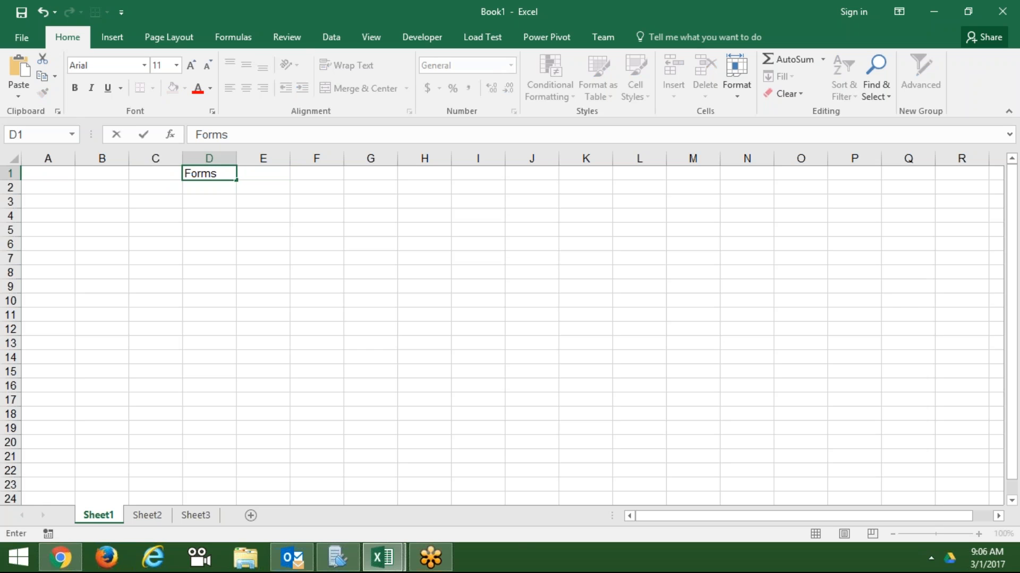
- Correct D1 to 'Formating' and enter 'Calculation' in D2
key(BackSpace)
text(ating)
key(Return)
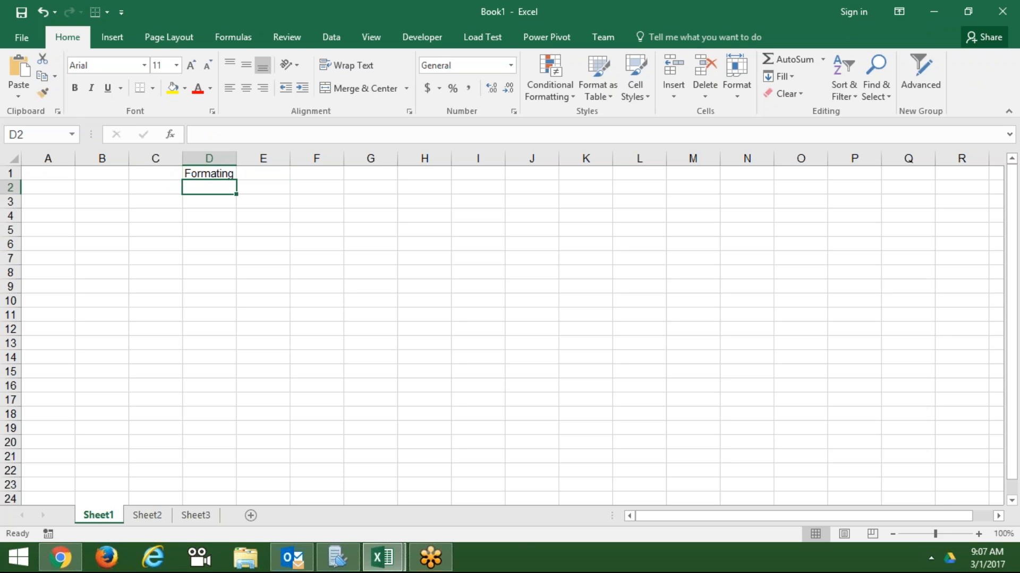
text(C)
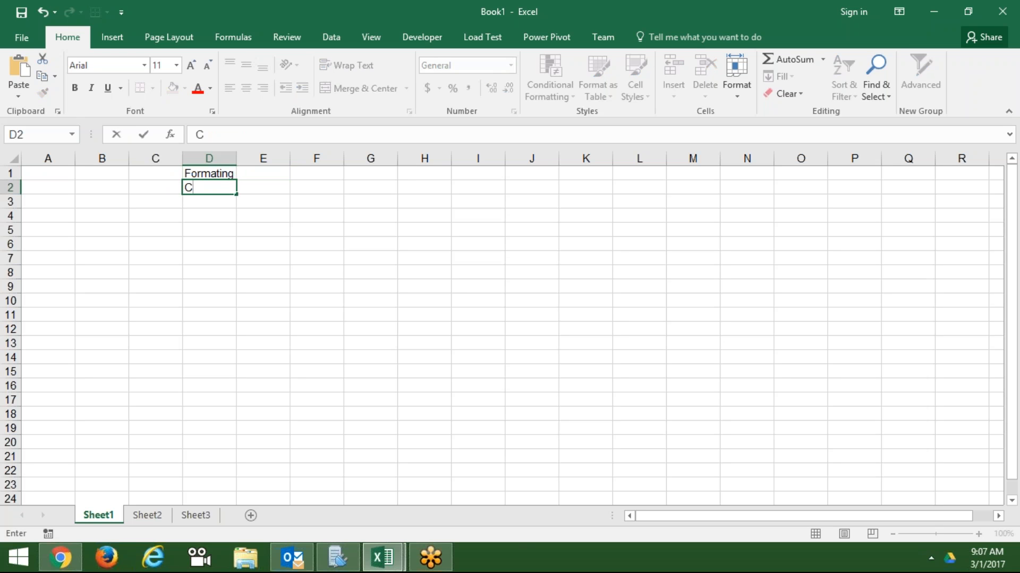
text(alculation)
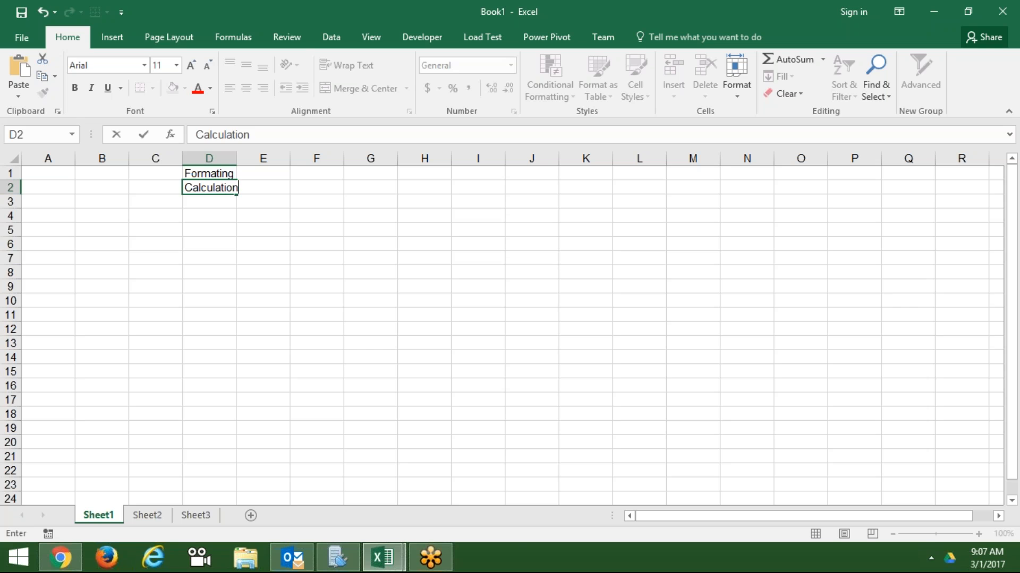
key(Return)
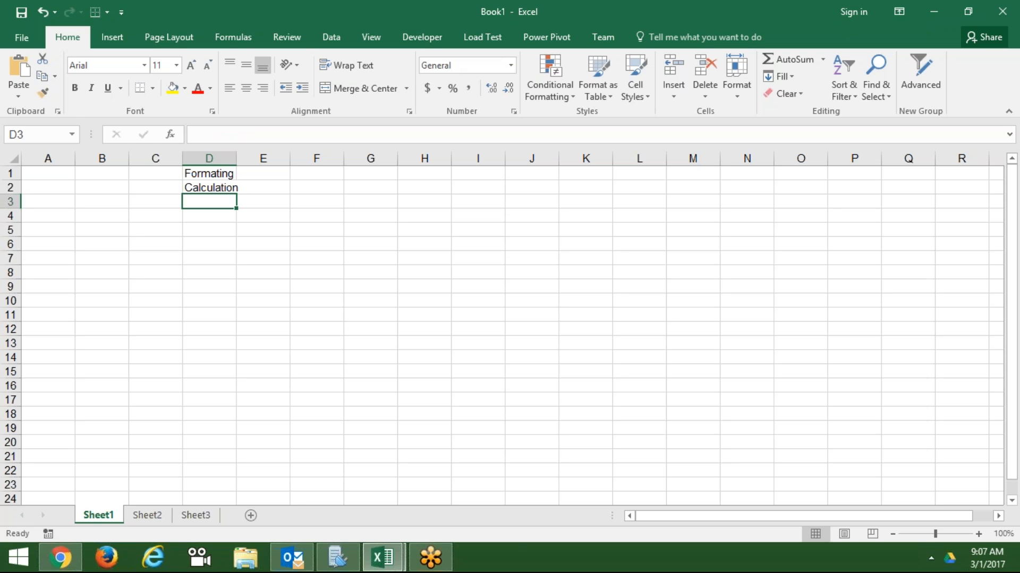
key(Up)
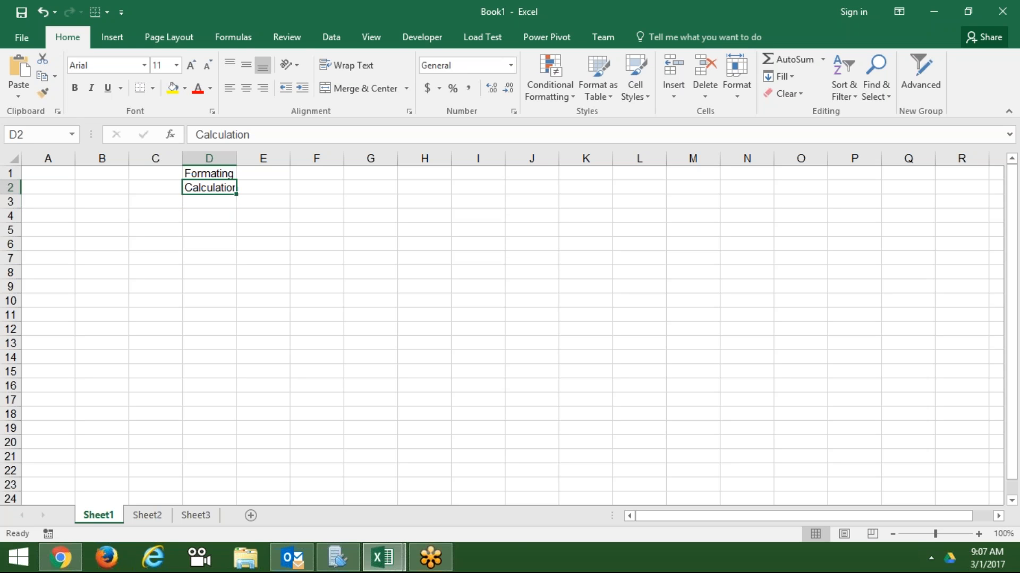
key(Down)
- Enter 'Chart and repre.' in D3 and 'userinterface' in D4, then return to D1
text(Chart)
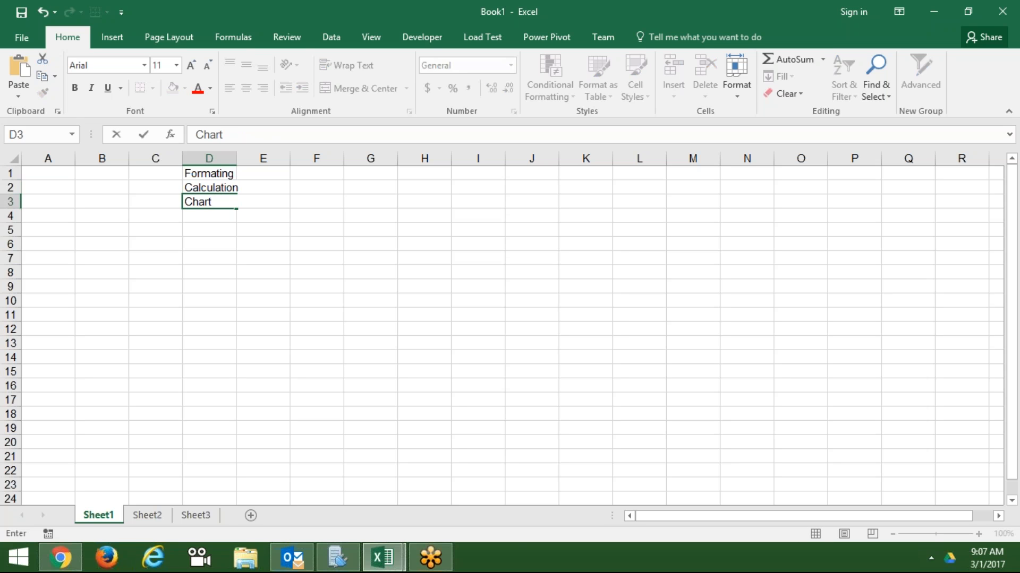
text( and repre)
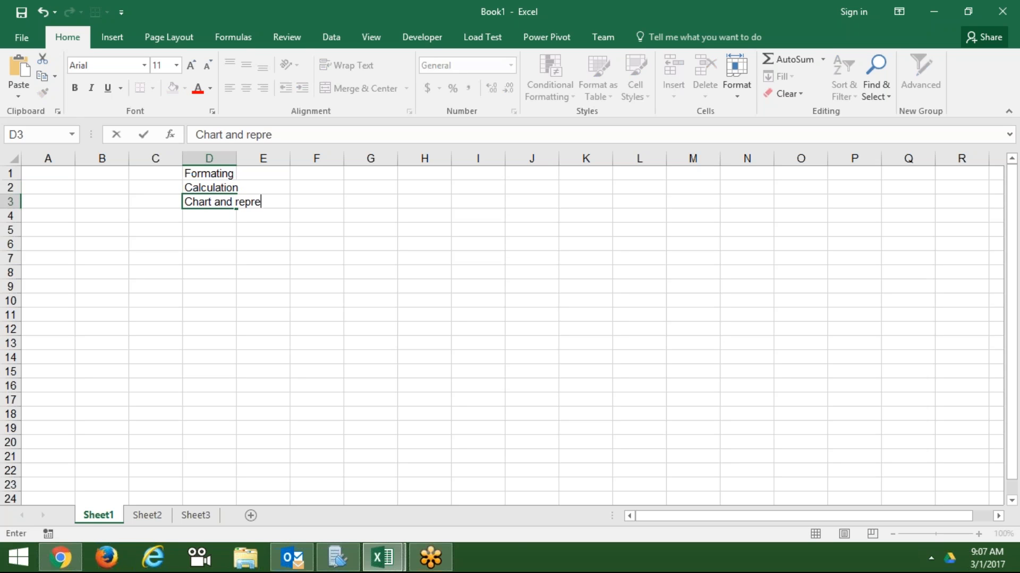
text(.)
key(Return)
text(use)
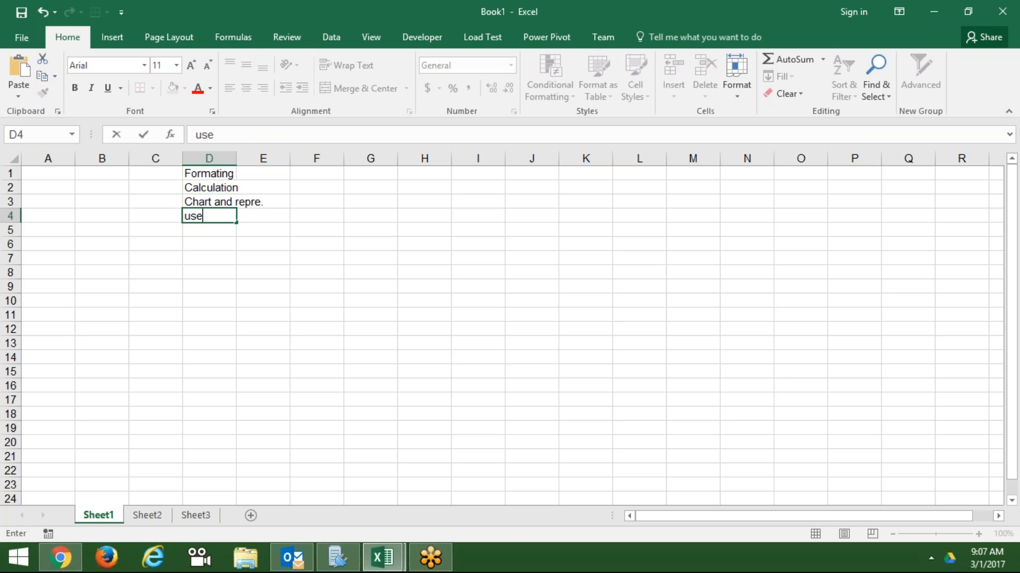
text(rinterface)
key(ctrl+Return)
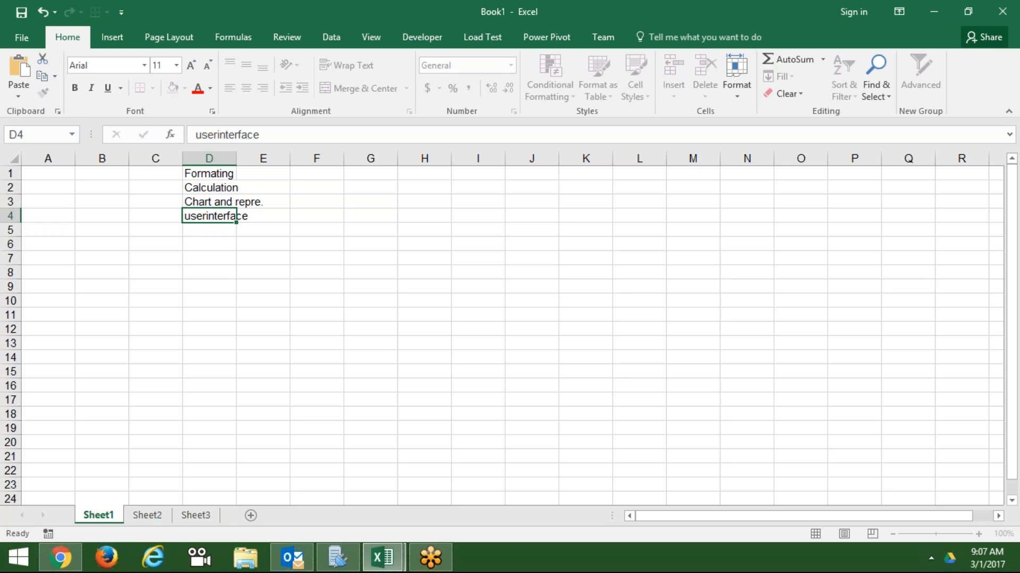
key(Return)
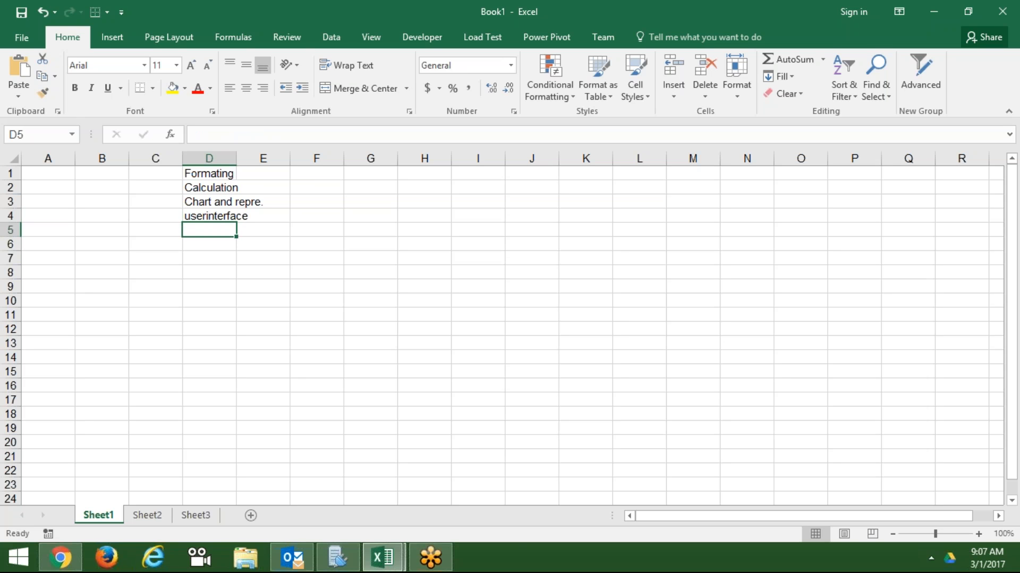
key(Up)
key(Up)
key(Up)
key(Up)
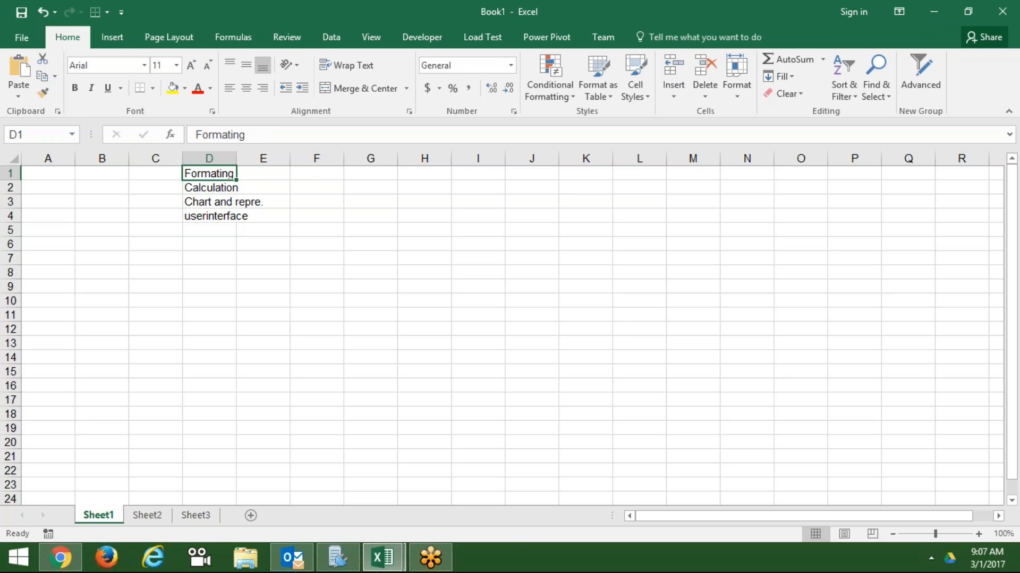
- Open the recent workbook 10.Sales Dashboard and go to its Sales Analysis sheet
click(27, 40)
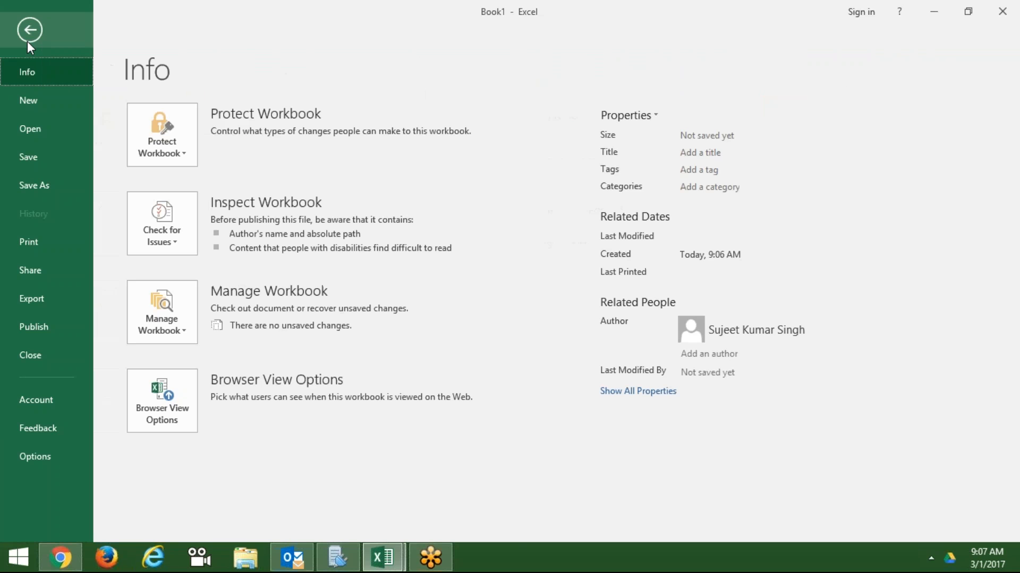
click(44, 116)
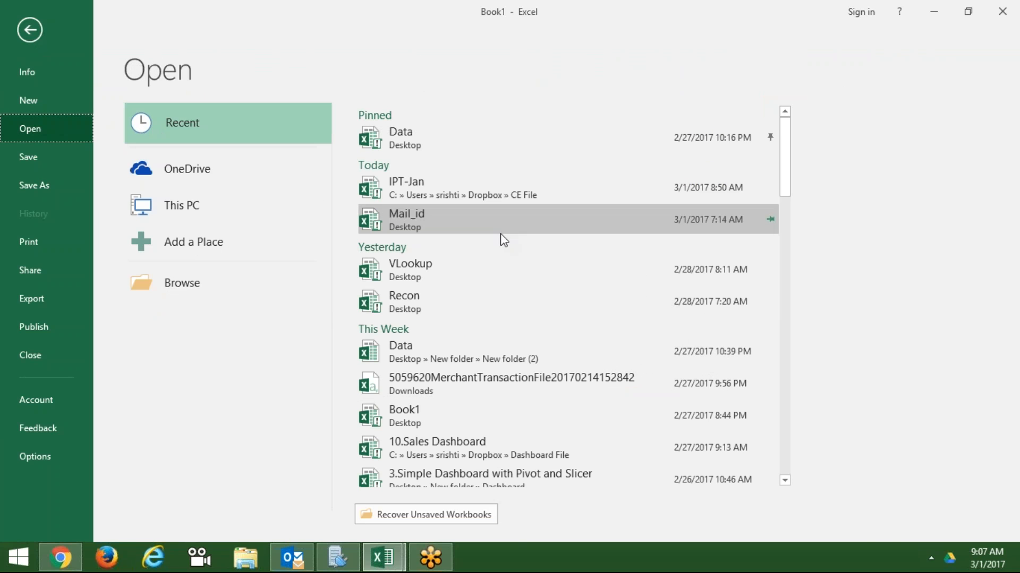
click(726, 446)
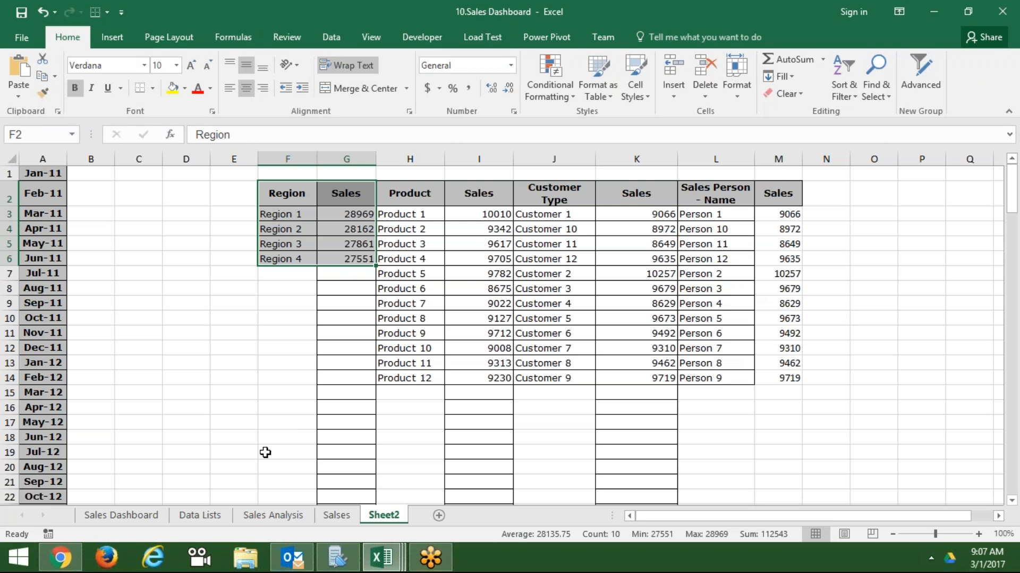
click(122, 515)
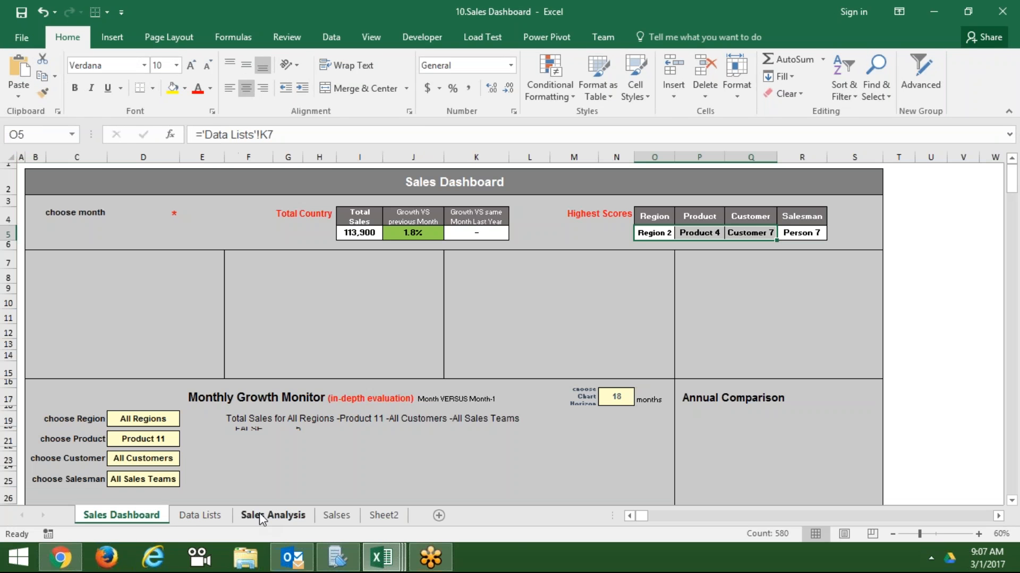
click(259, 514)
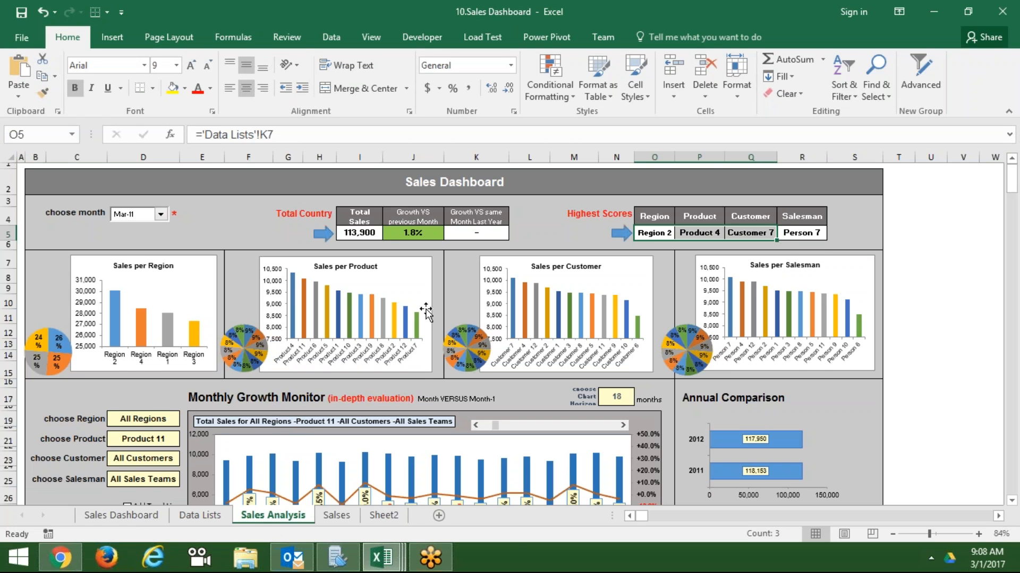
- Inspect the Sales per Product chart and the K5, J5 and Total Country cells
click(366, 310)
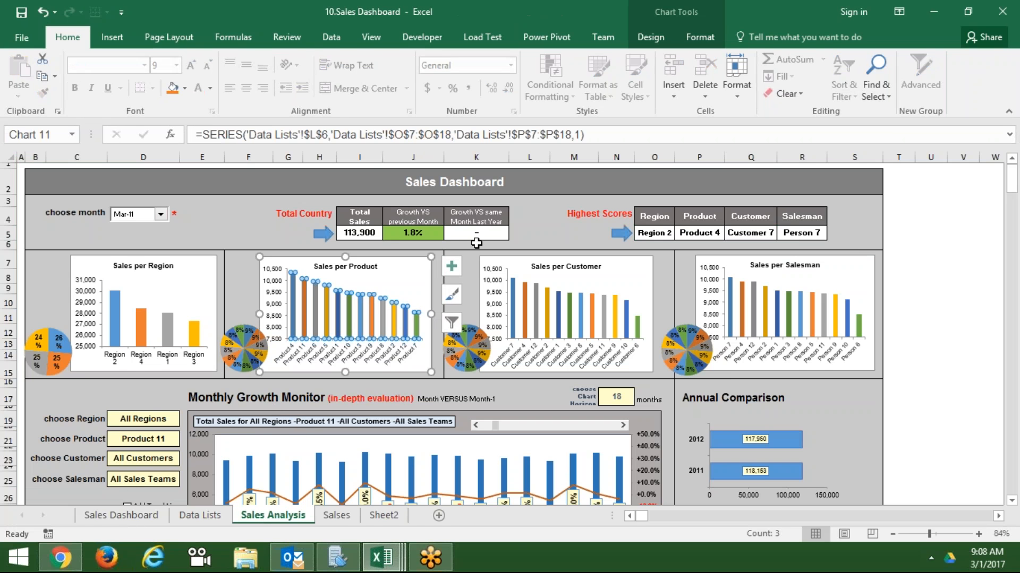
click(451, 234)
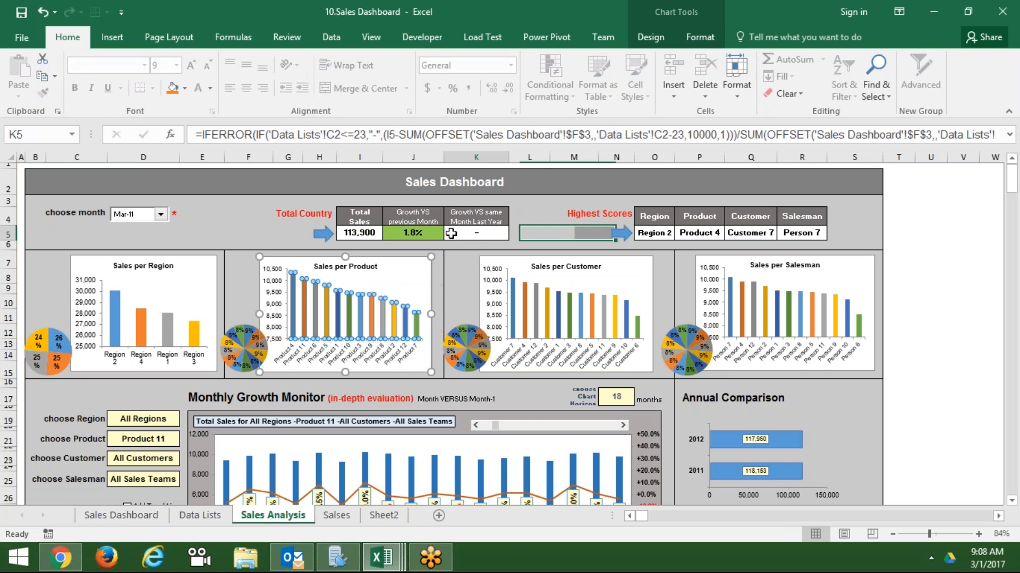
click(417, 232)
click(286, 228)
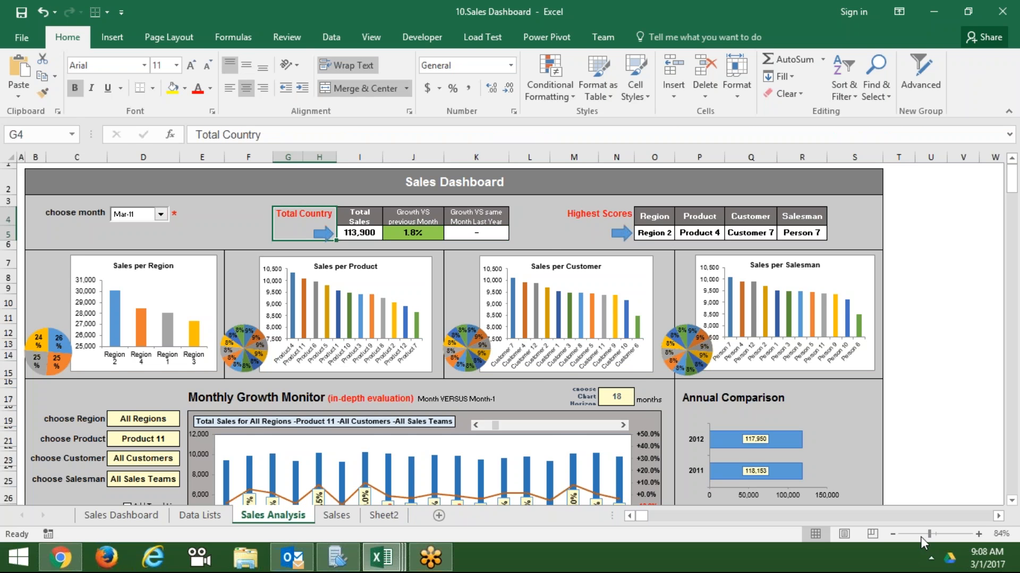
- Zoom out and check the Annual Comparison, Region, Product and Customer charts
drag(929, 534, 922, 534)
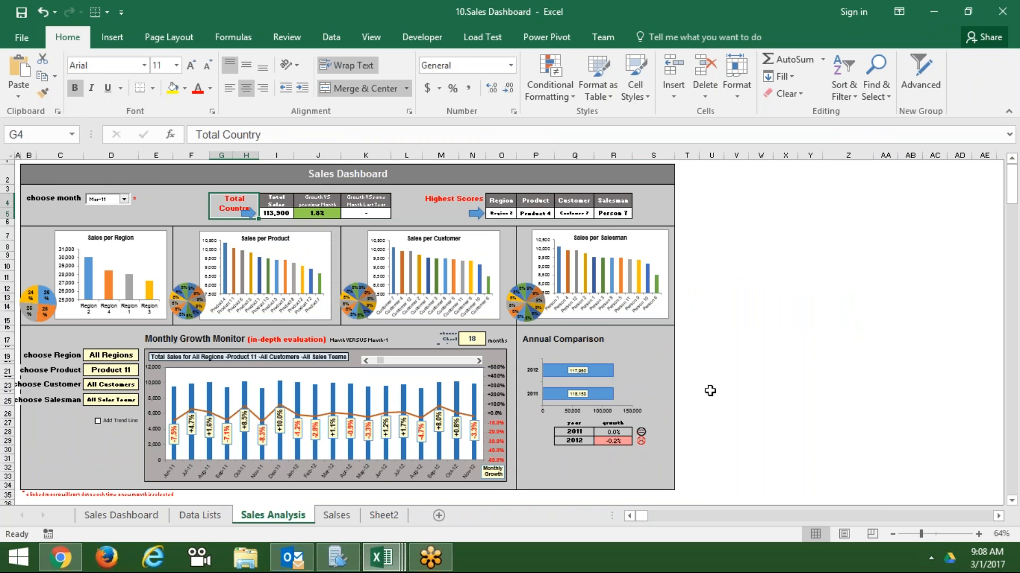
click(564, 357)
click(563, 435)
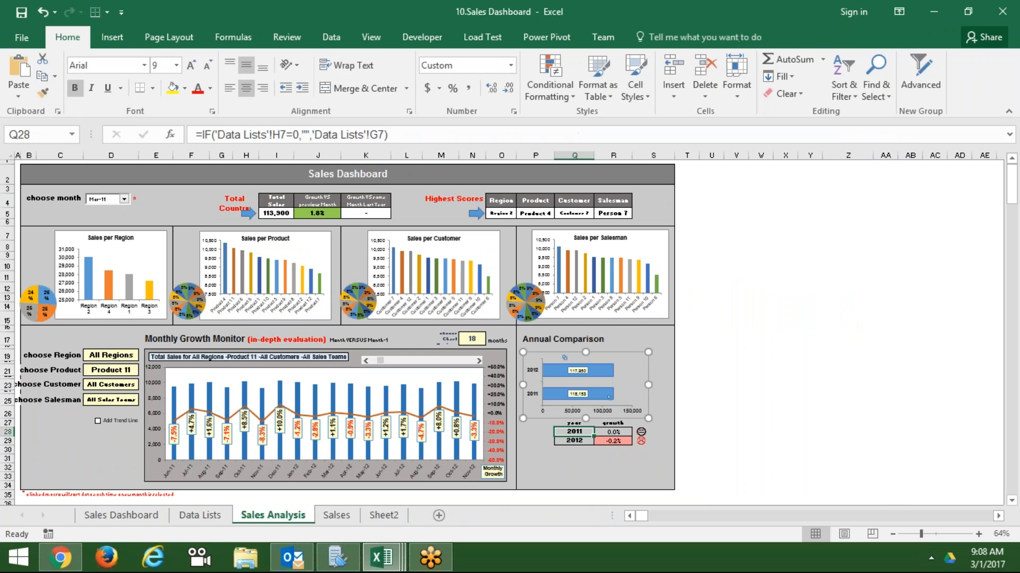
click(559, 458)
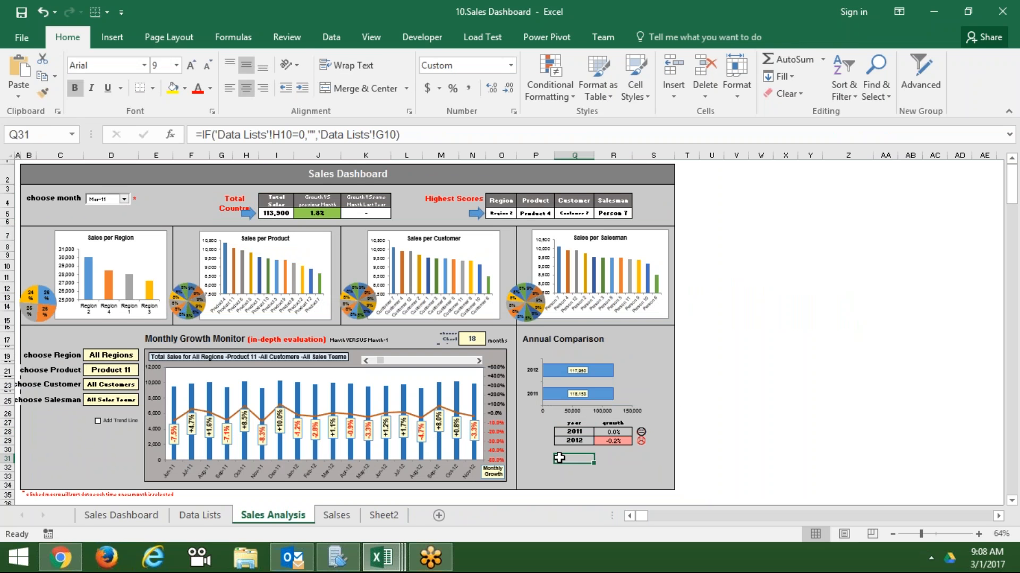
click(97, 440)
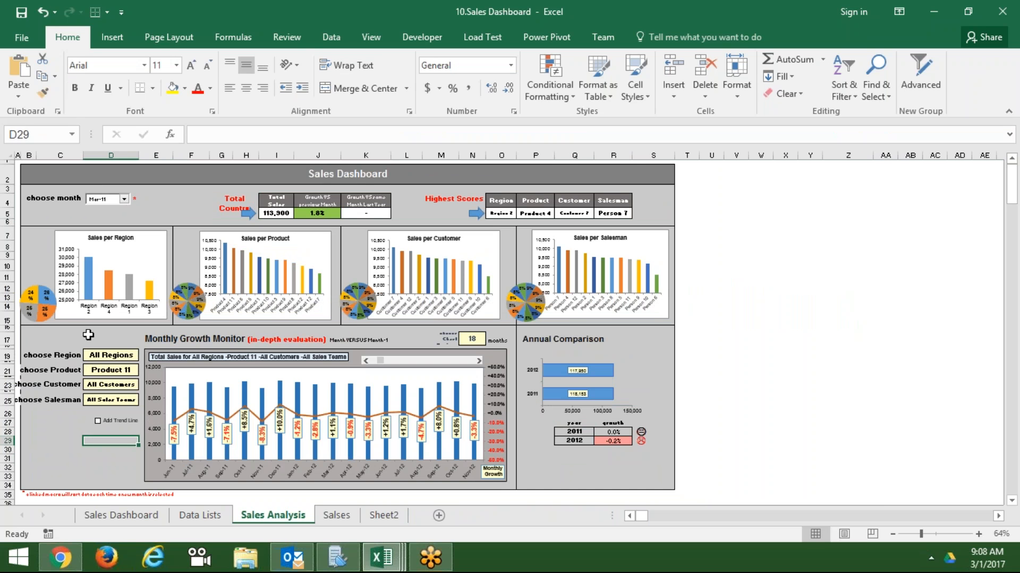
click(108, 282)
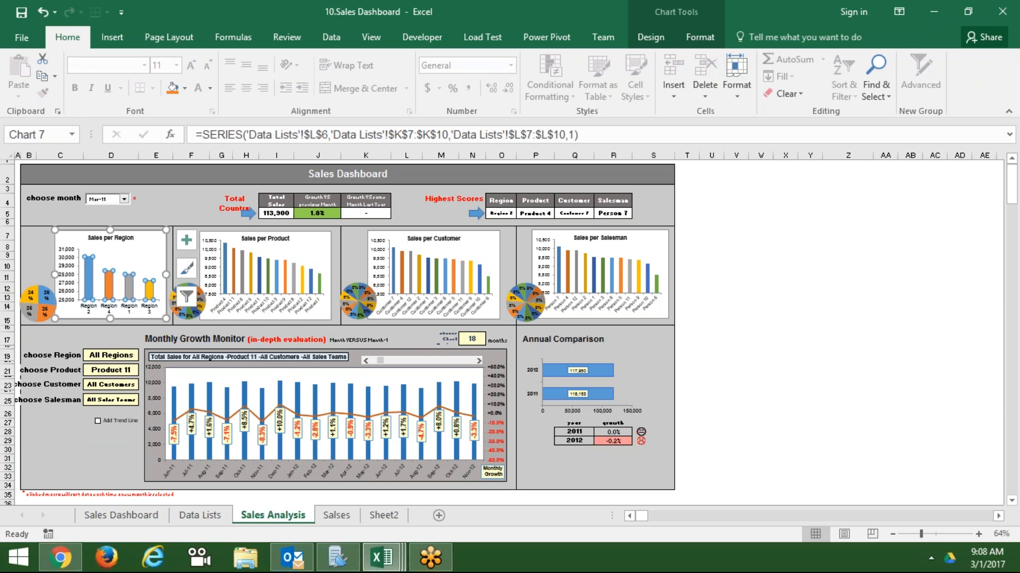
click(262, 253)
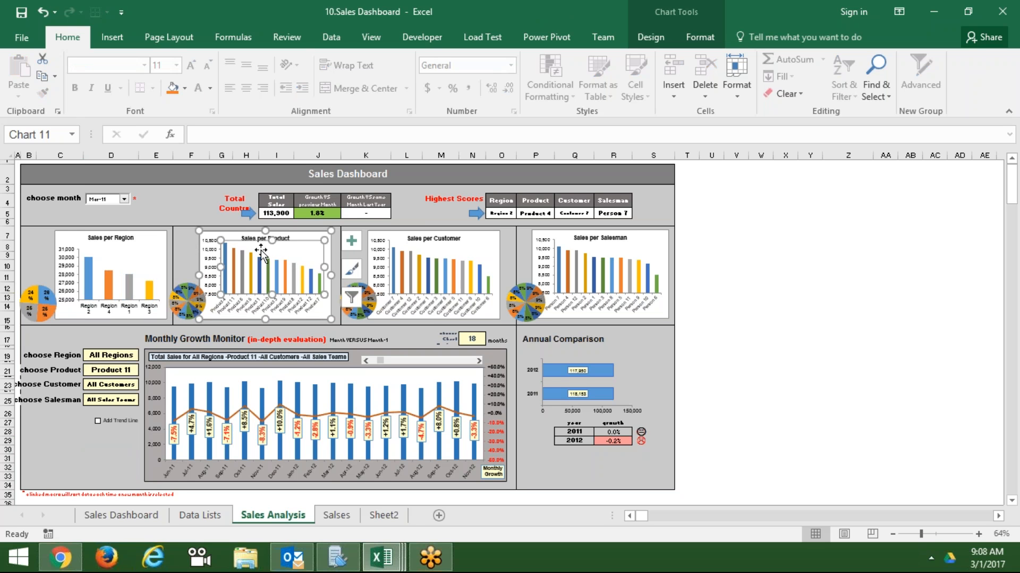
click(486, 248)
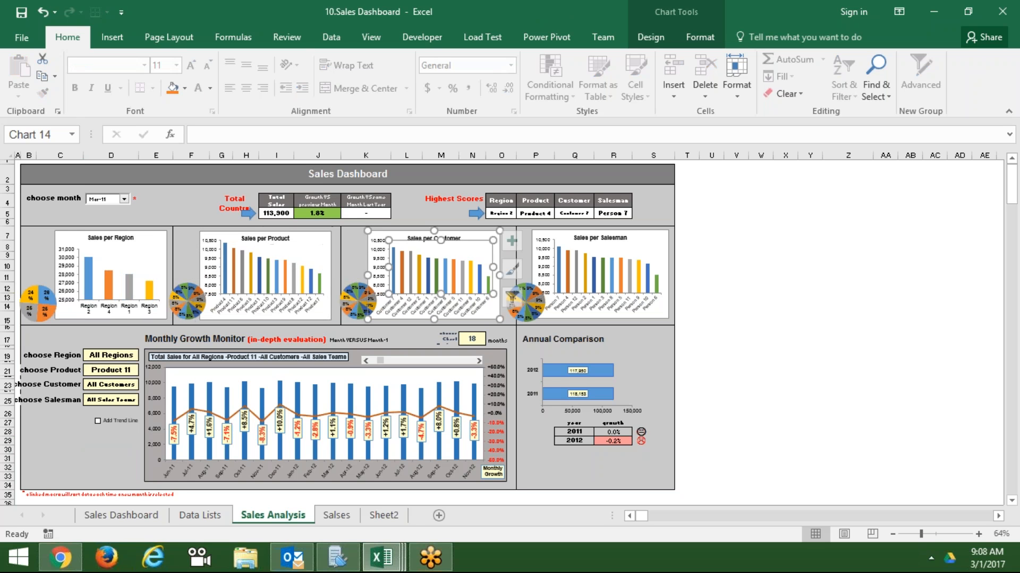
click(692, 338)
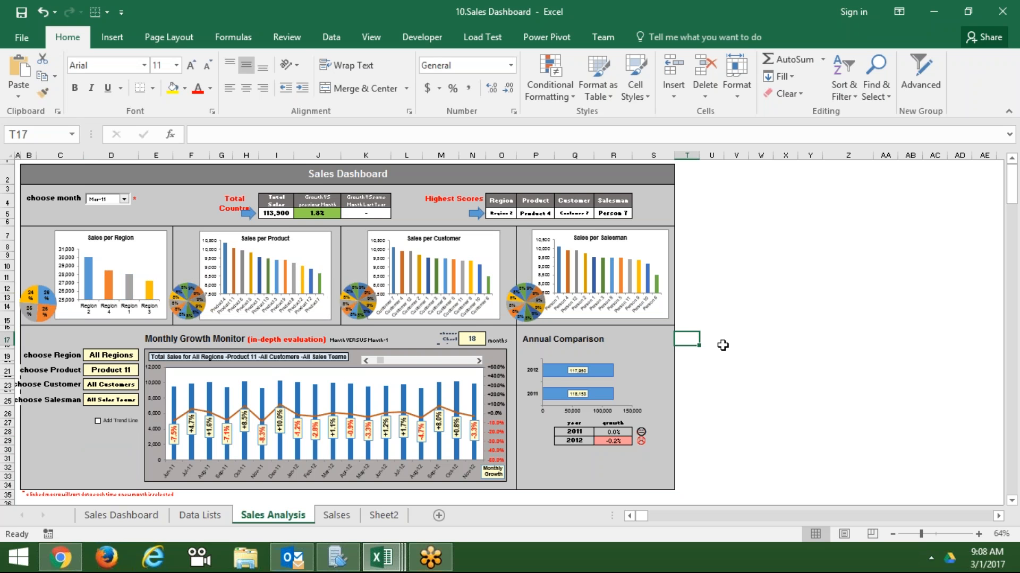
- Close 10.Sales Dashboard without saving, returning to Book1's column D list
click(1011, 267)
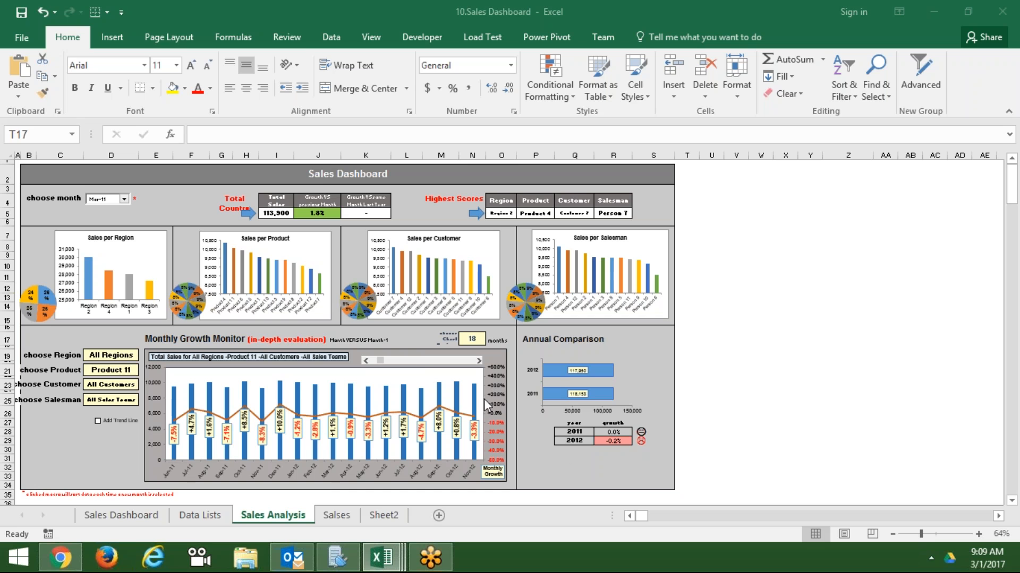
click(421, 345)
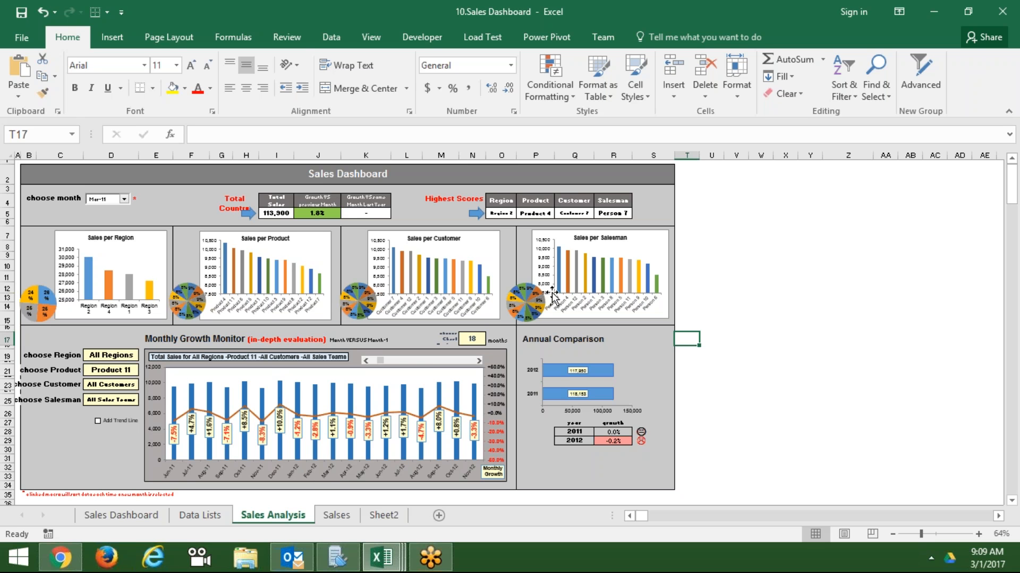
click(1002, 16)
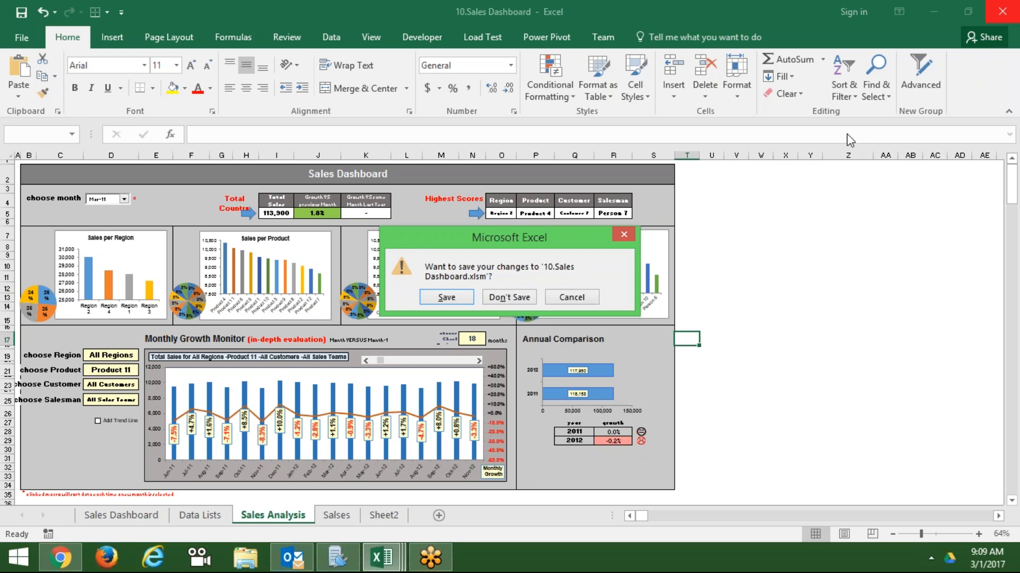
click(512, 298)
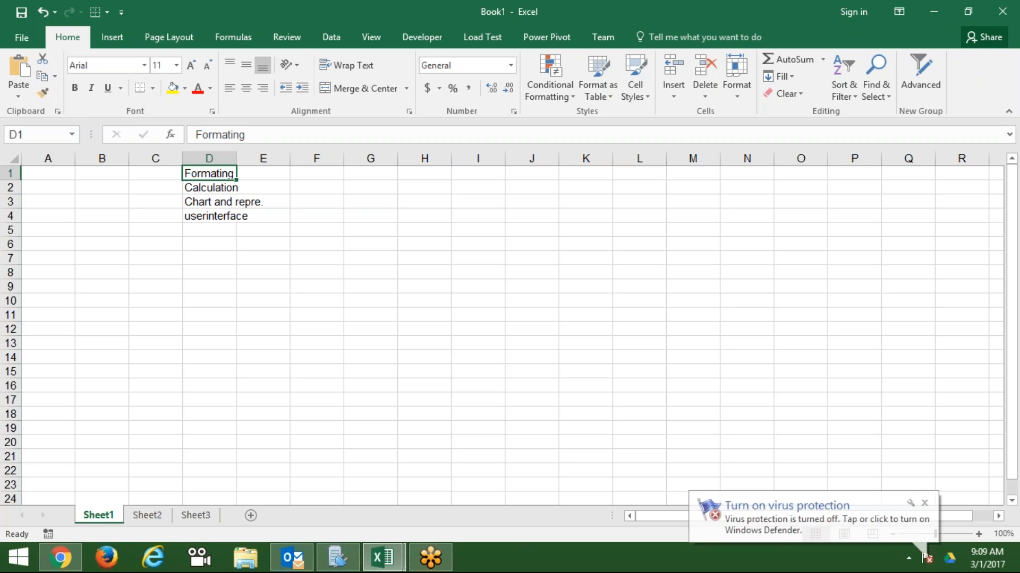
- Switch to Sheet2, dismissing the border styles list without choosing one
key(Down)
key(Down)
key(Down)
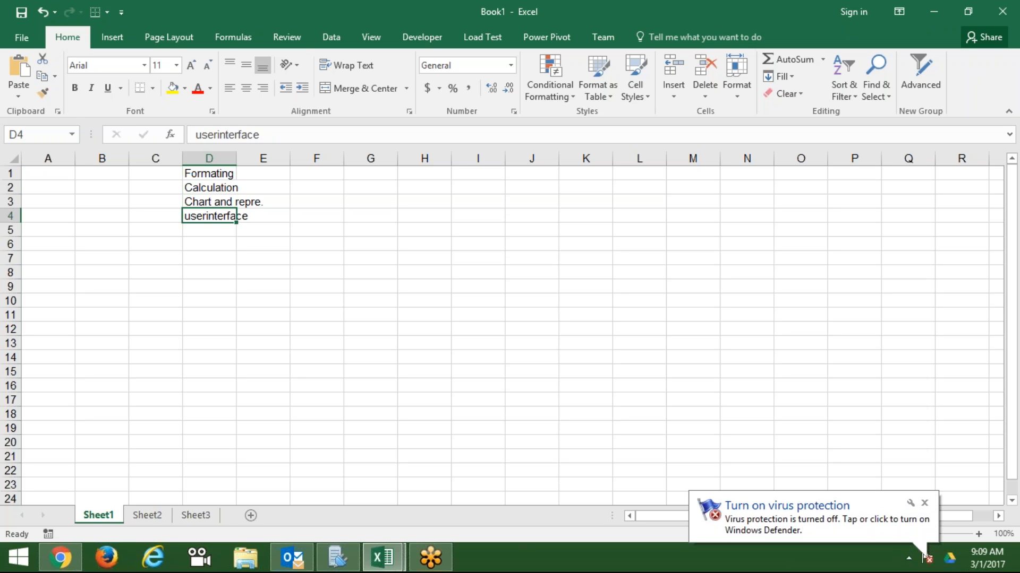
click(152, 518)
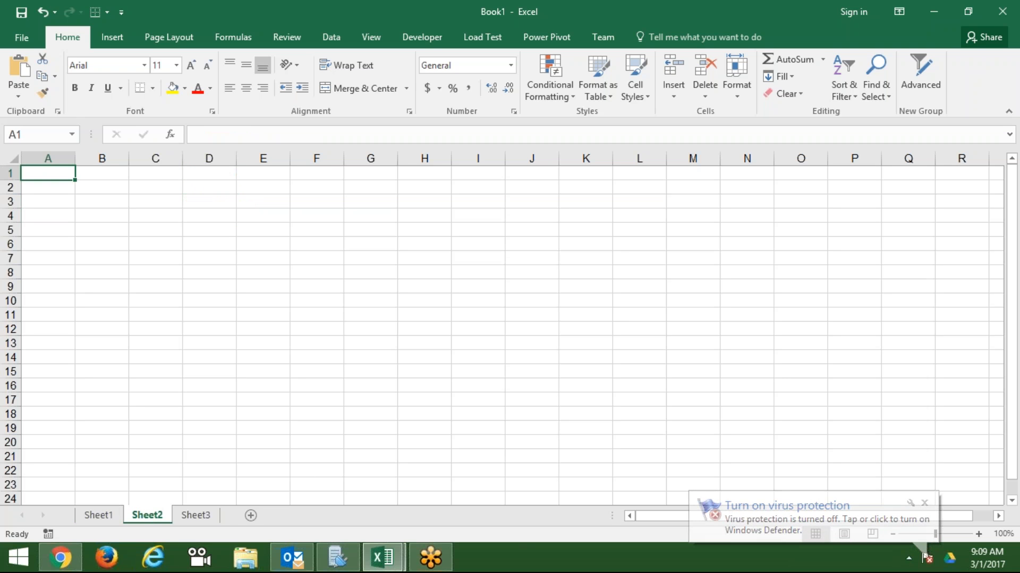
click(153, 88)
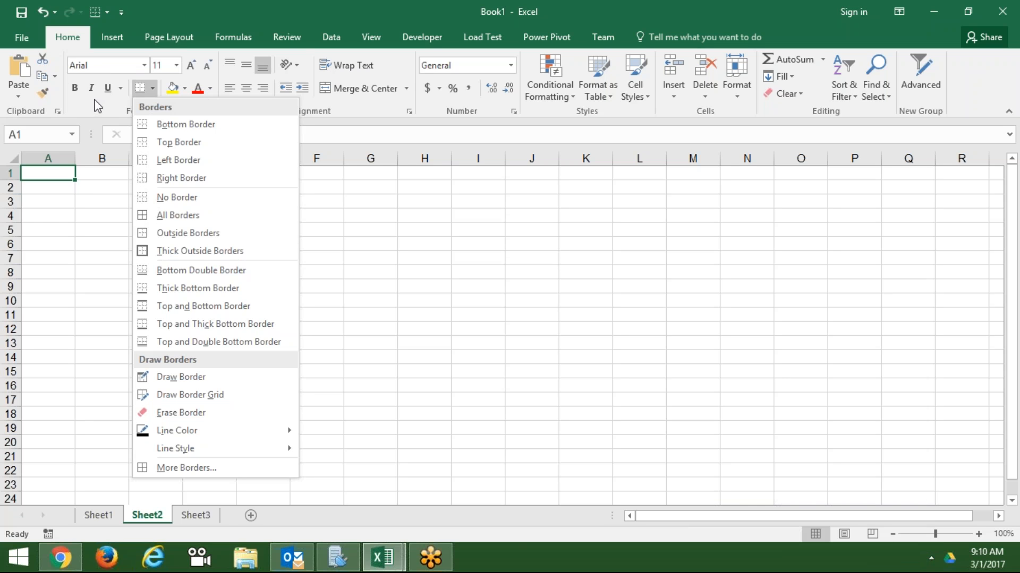
click(31, 210)
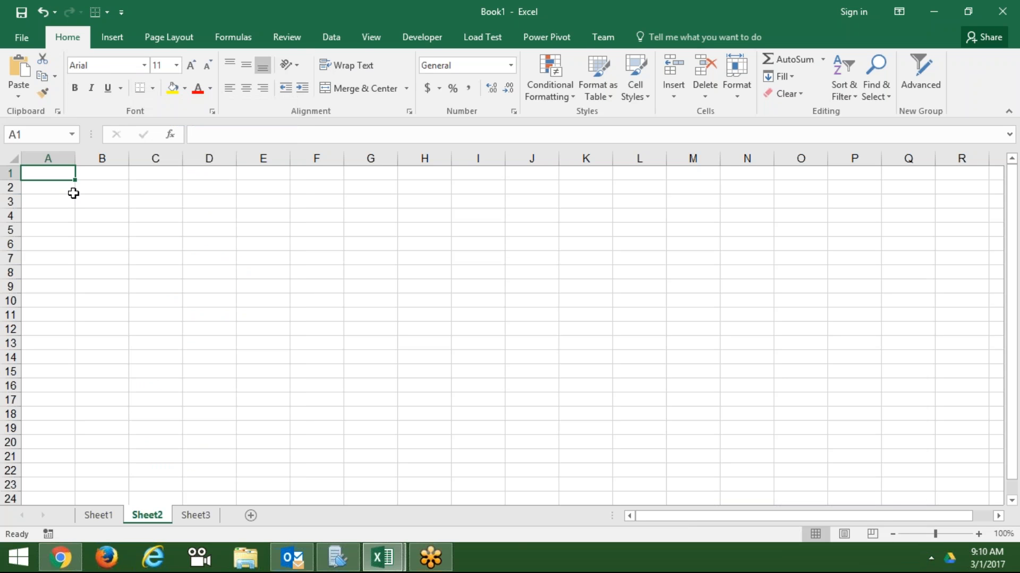
- Enter 10th in cell B2 and select its 'th' letters for editing
click(81, 189)
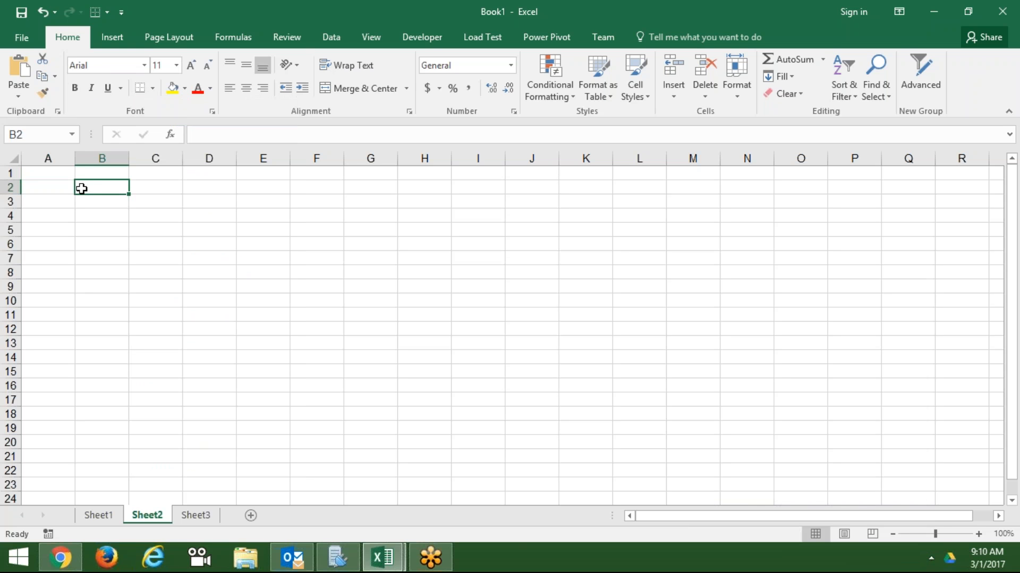
text(10th)
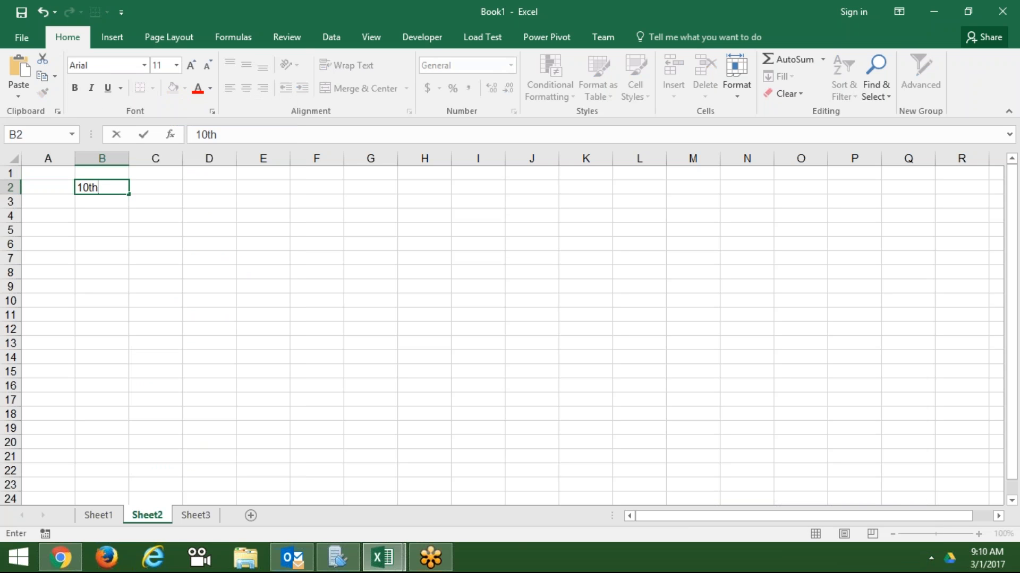
key(Return)
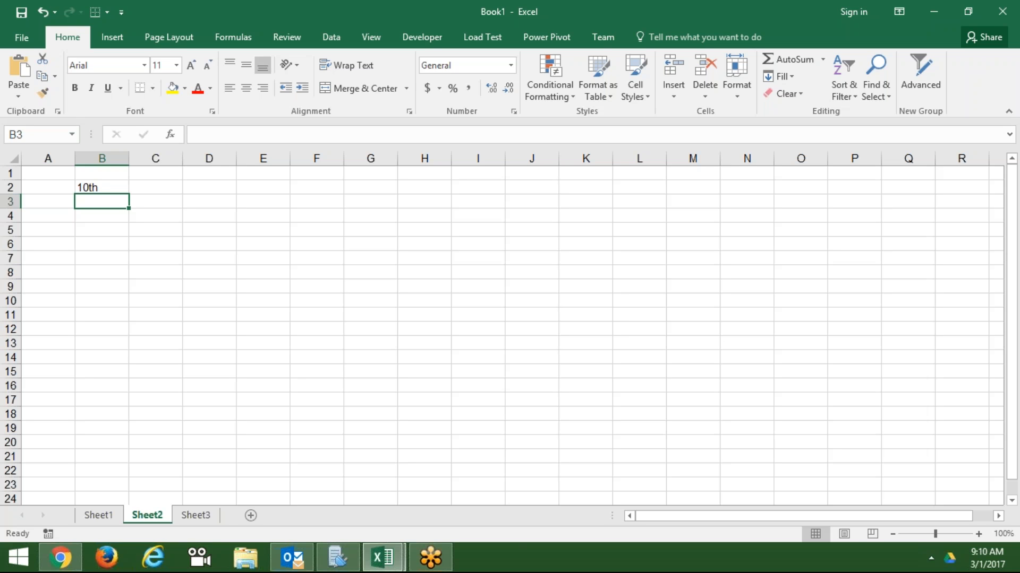
click(96, 175)
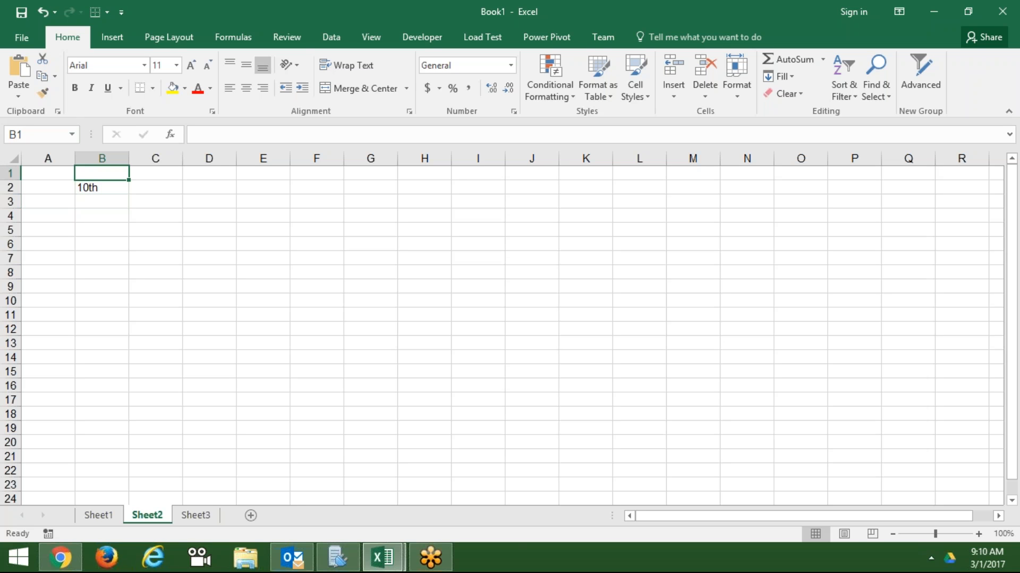
double_click(104, 188)
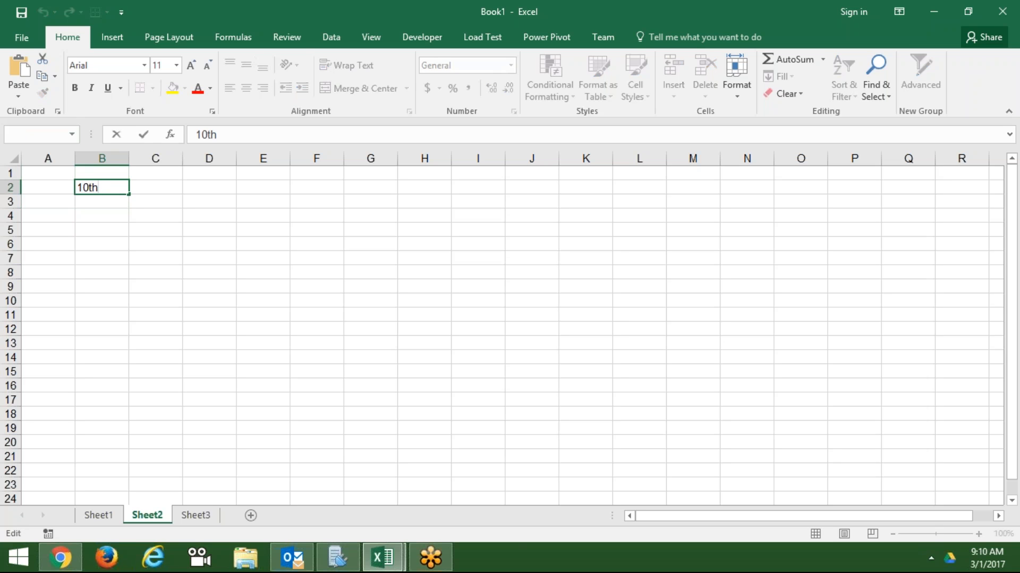
drag(99, 188, 91, 187)
- Make the 'th' in B2 superscript through Format Cells
right_click(90, 186)
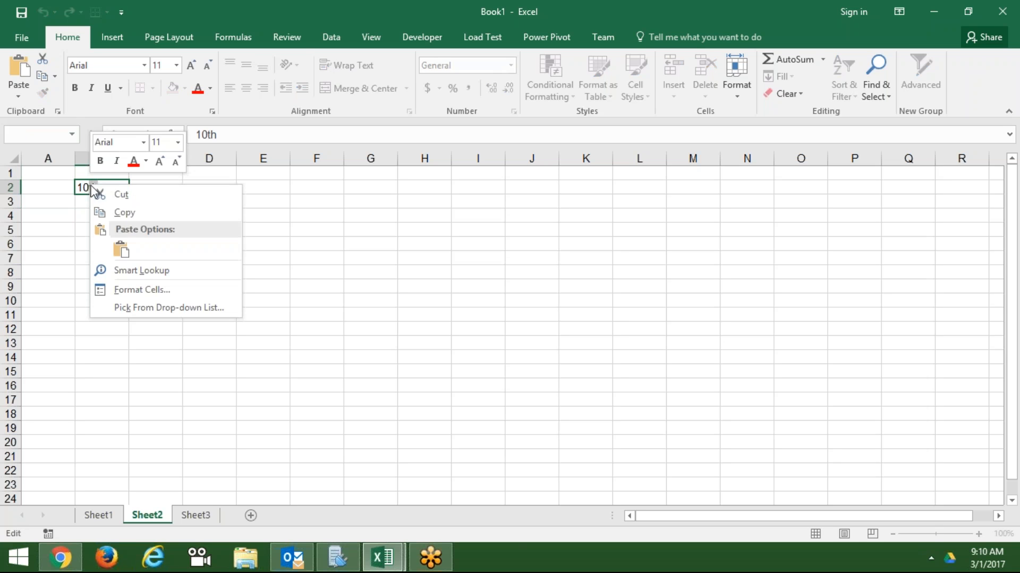
click(127, 294)
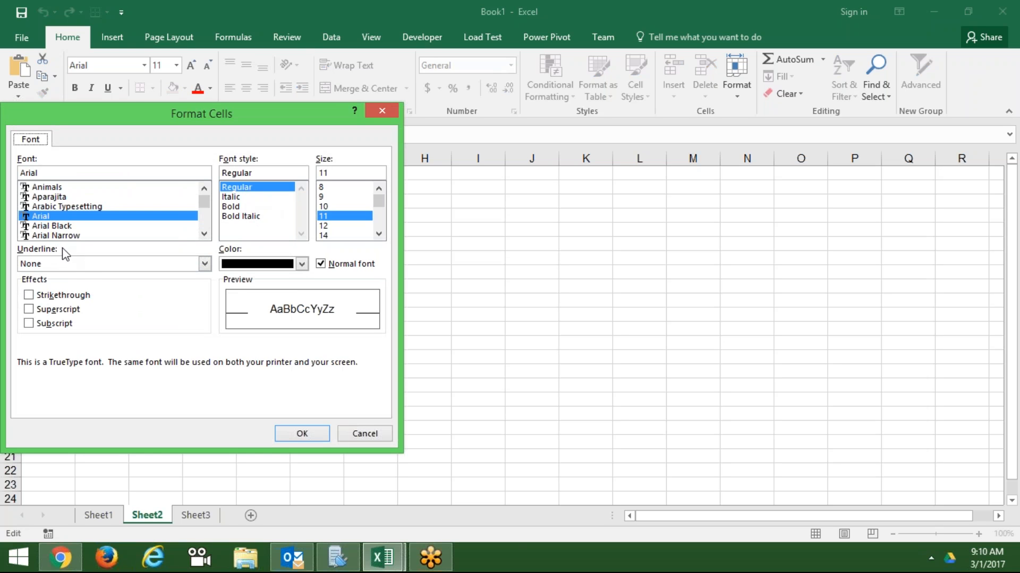
click(53, 311)
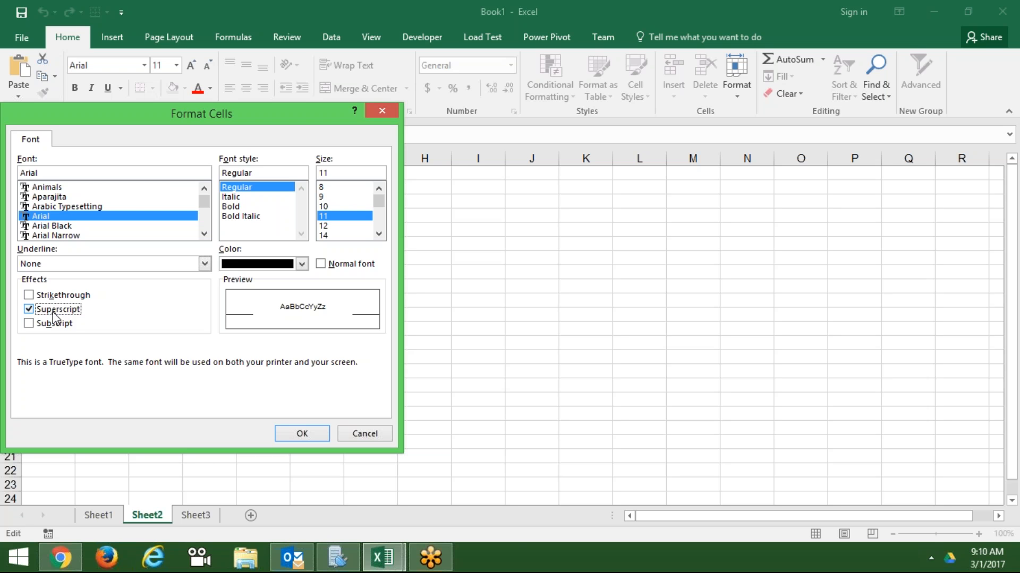
click(299, 435)
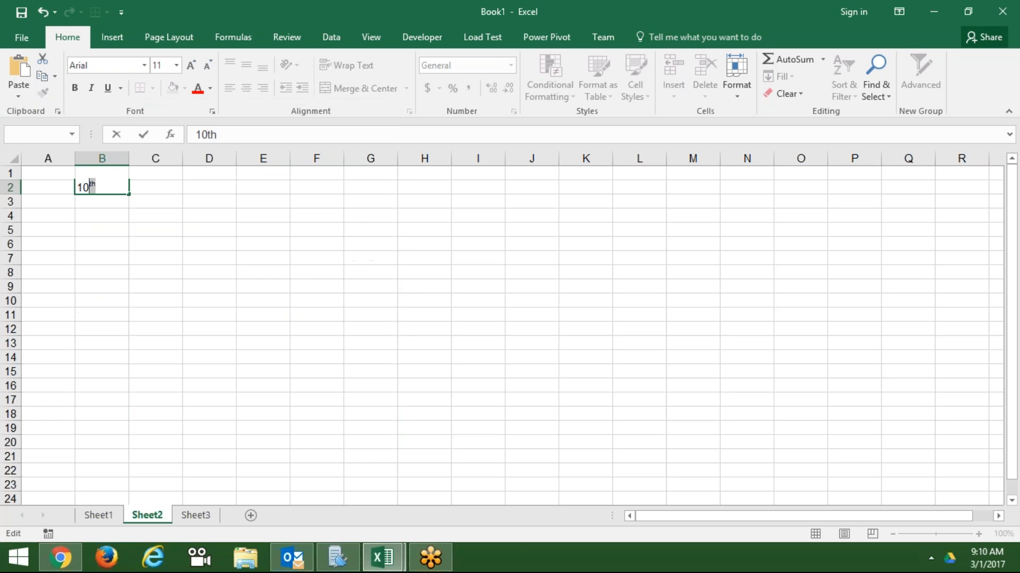
click(191, 278)
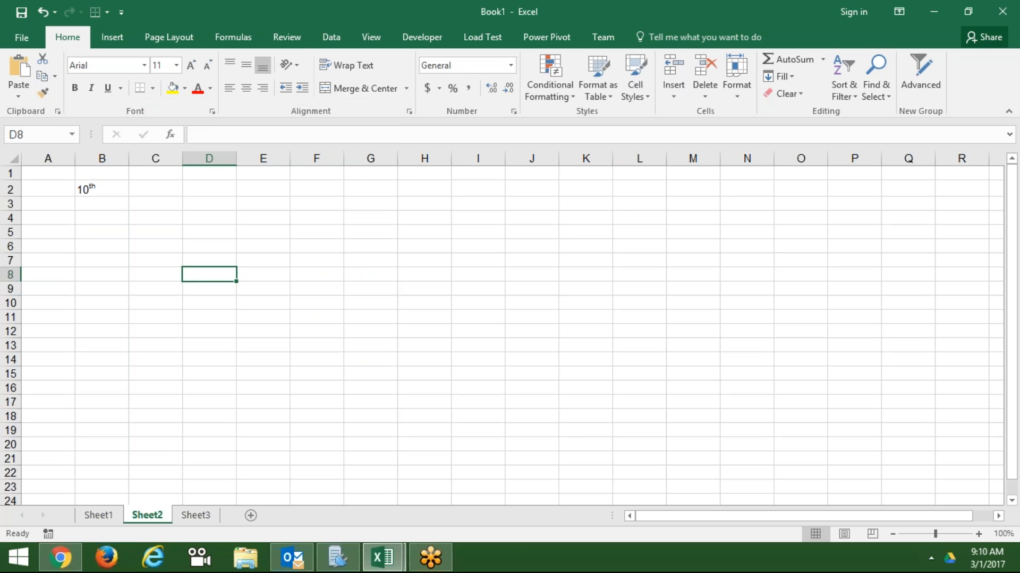
- Enter 23rd in cell B3, fixing a mistyped digit
click(116, 206)
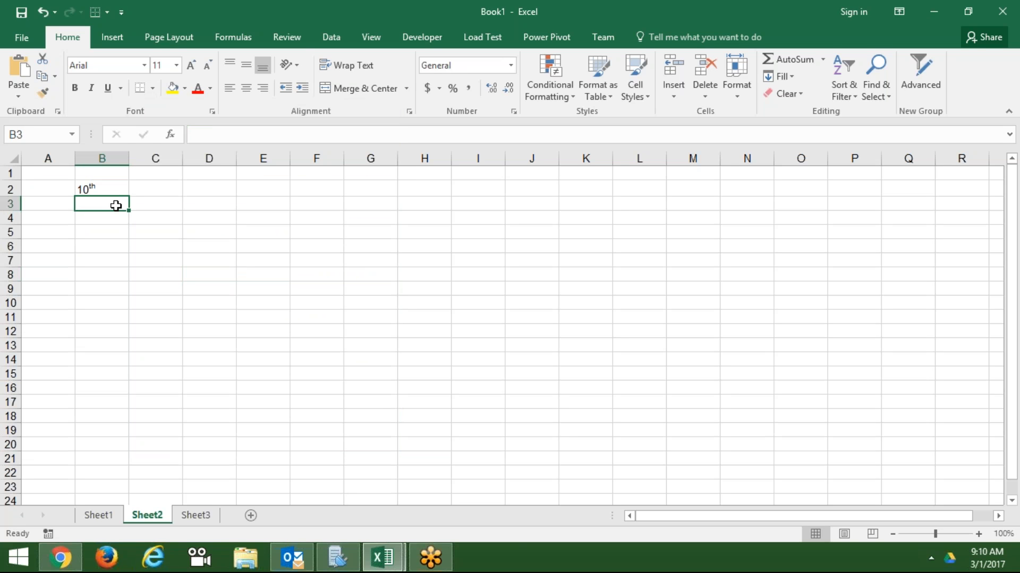
key(Up)
key(Down)
text(20)
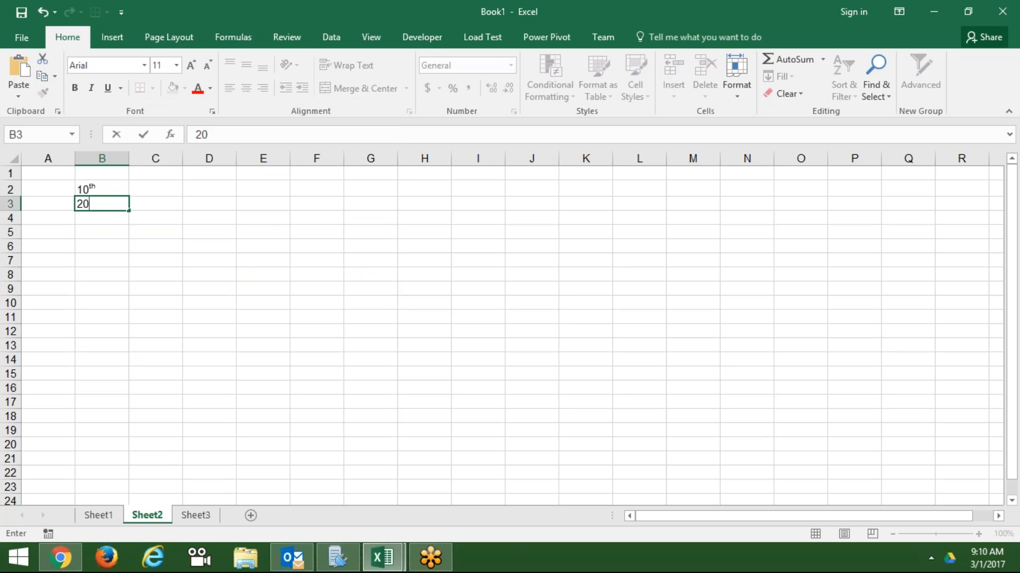
key(BackSpace)
text(3rd)
key(Return)
key(Up)
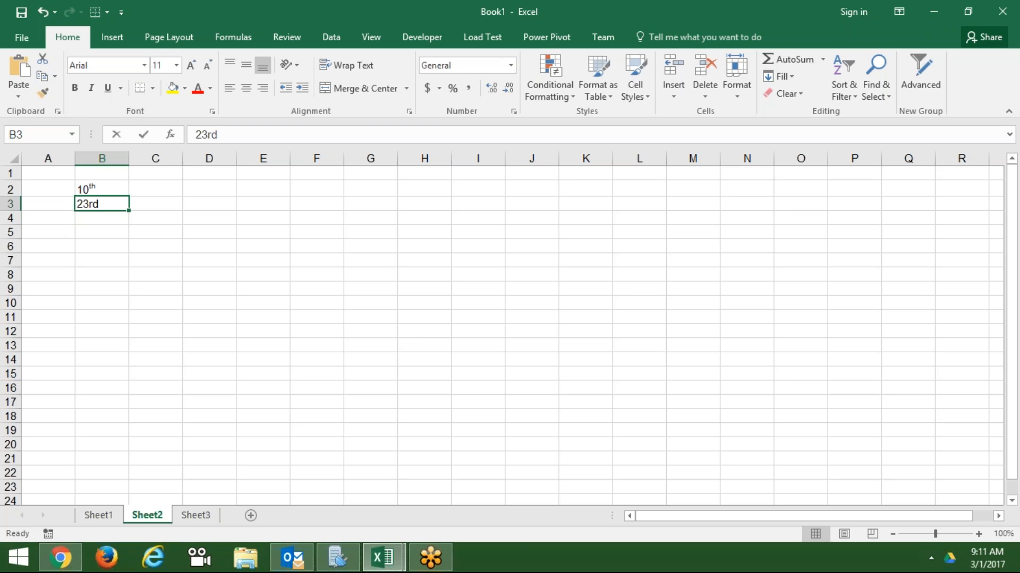
- Raise the 'rd' in B3 as superscript via the Font dialog
key(F2)
key(shift+Left)
key(shift+Left)
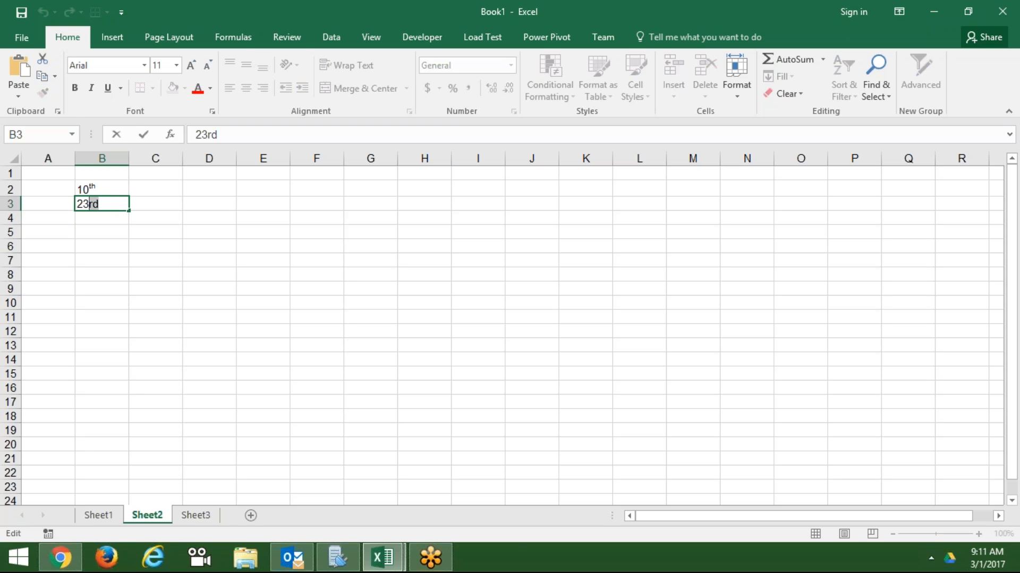
click(211, 110)
click(277, 374)
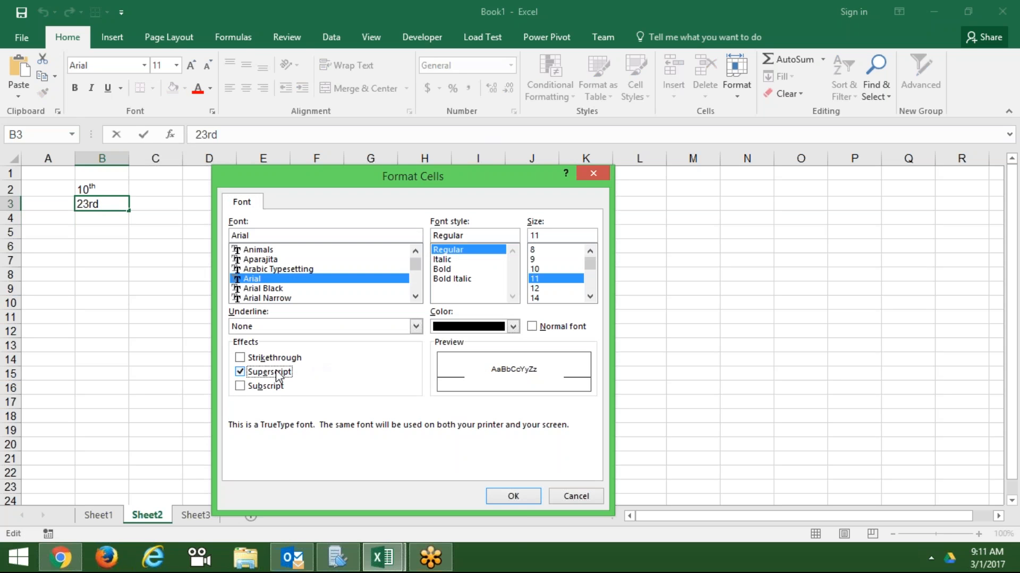
click(502, 494)
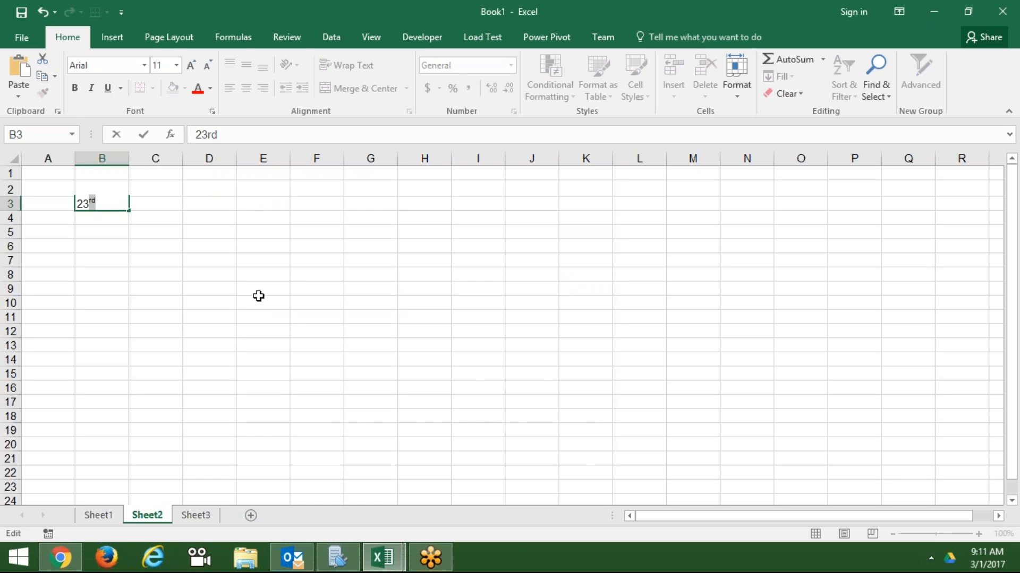
click(259, 296)
click(152, 207)
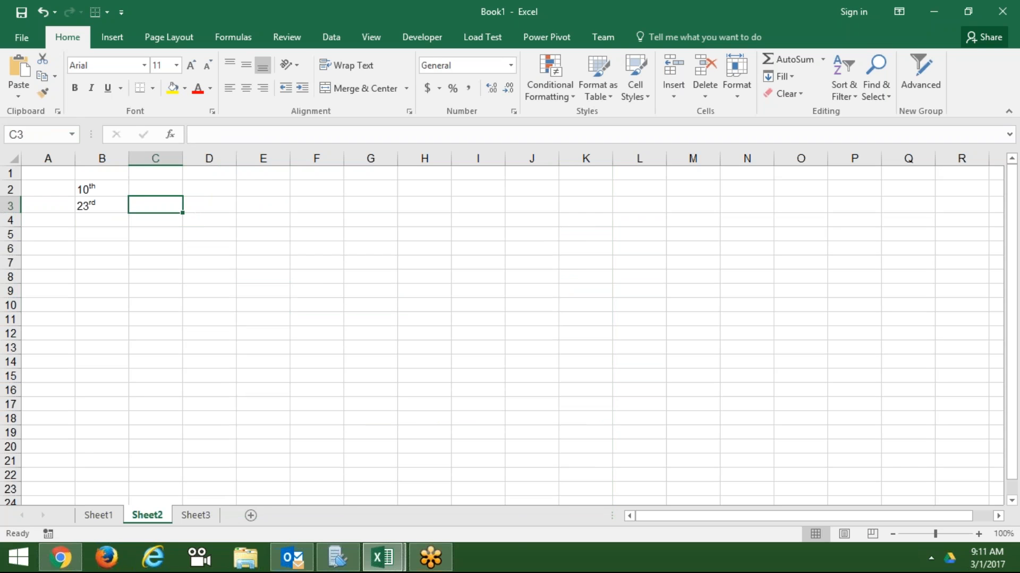
- Enter H2O in C3 and format its 2 as superscript
text(H2)
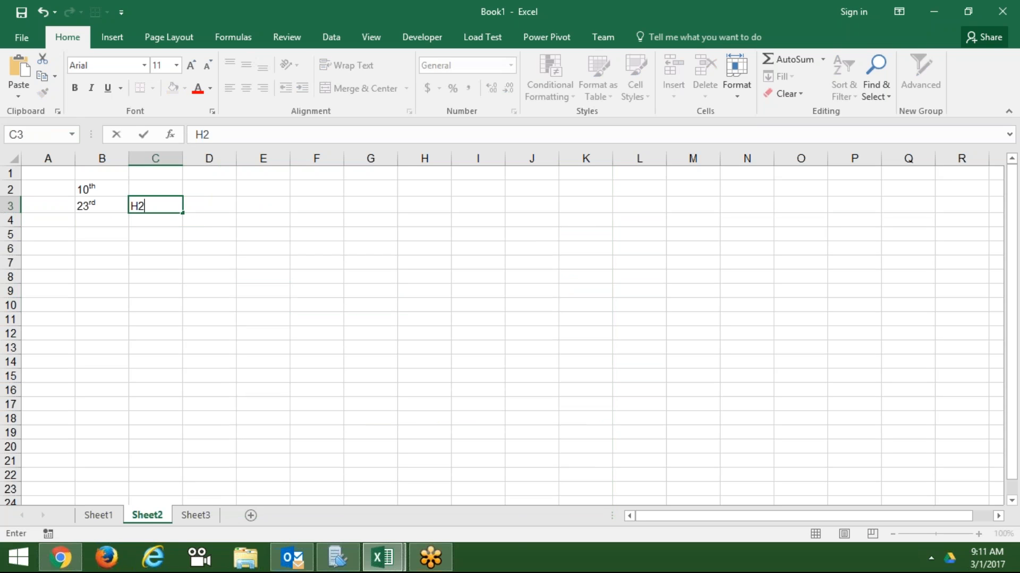
text(O)
key(Return)
click(153, 211)
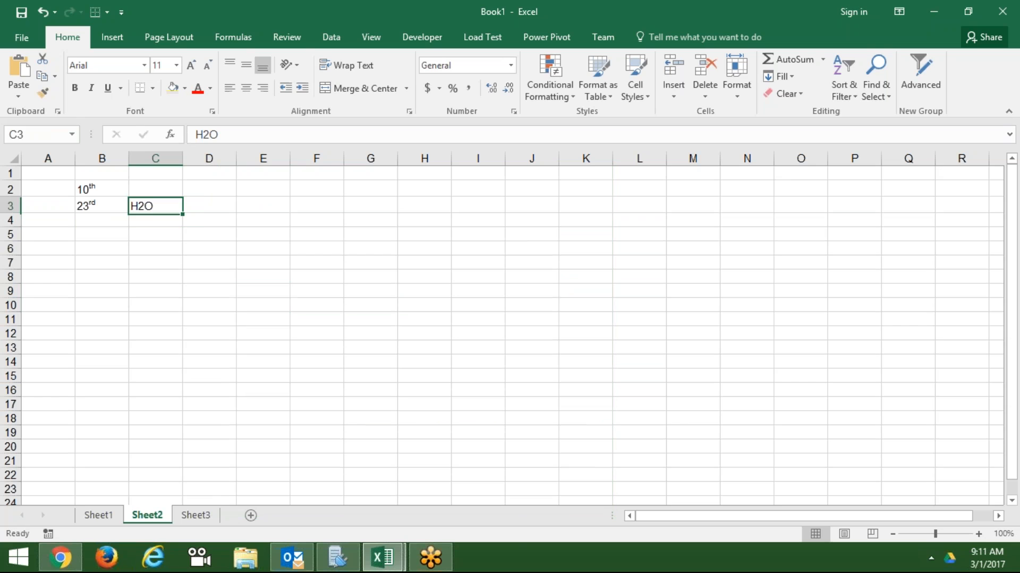
double_click(144, 206)
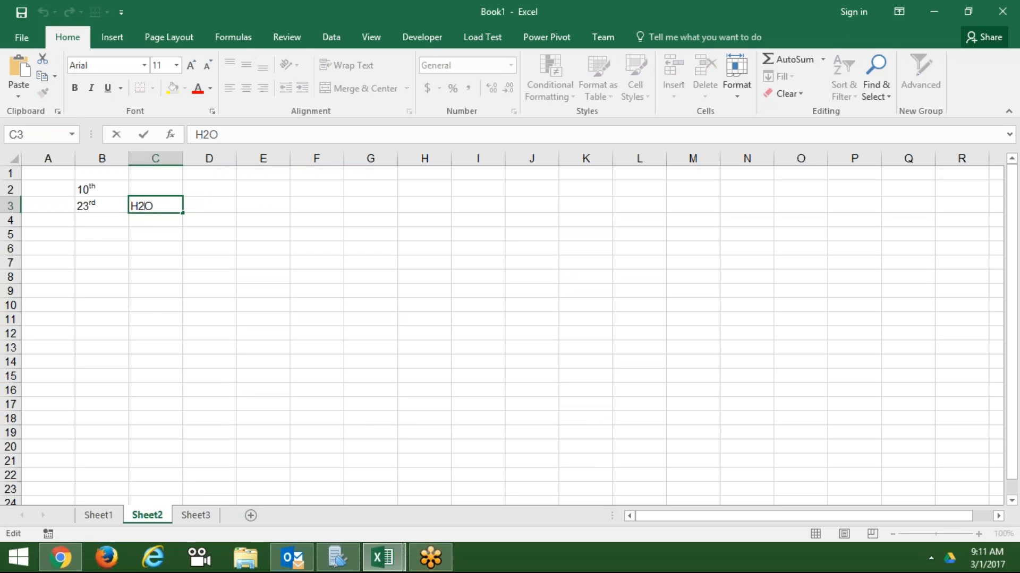
drag(138, 206, 142, 206)
right_click(141, 206)
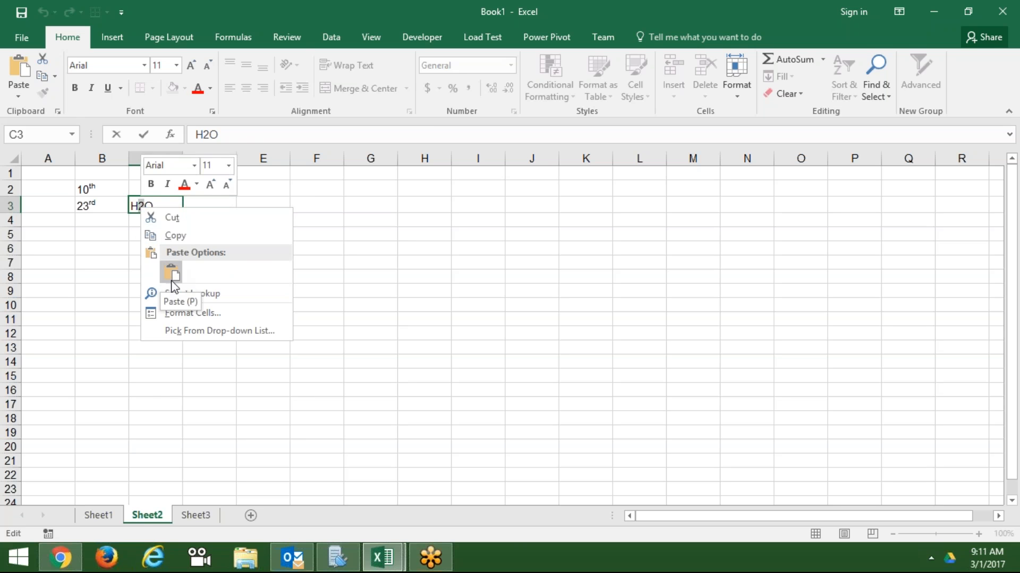
click(173, 315)
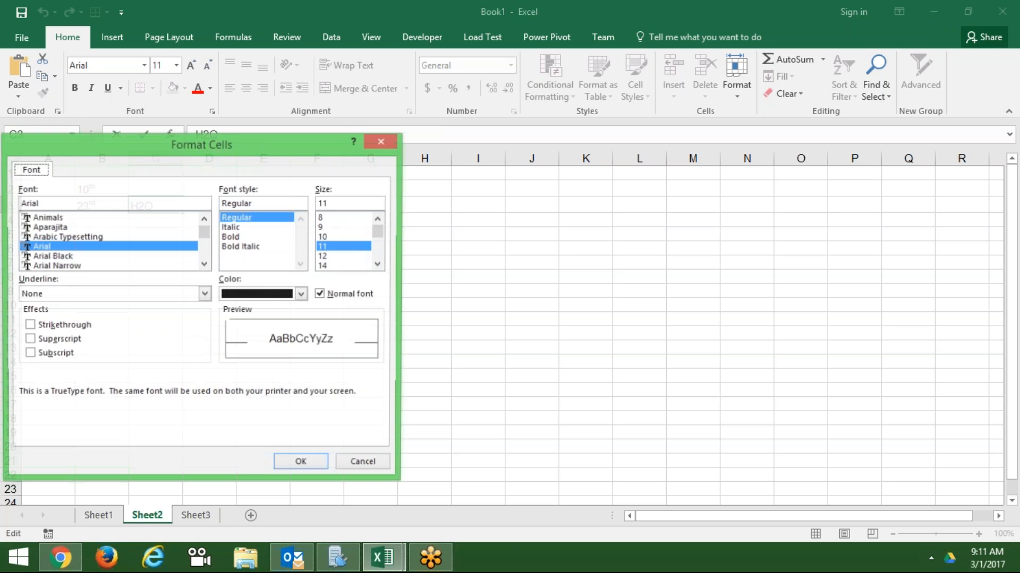
click(58, 340)
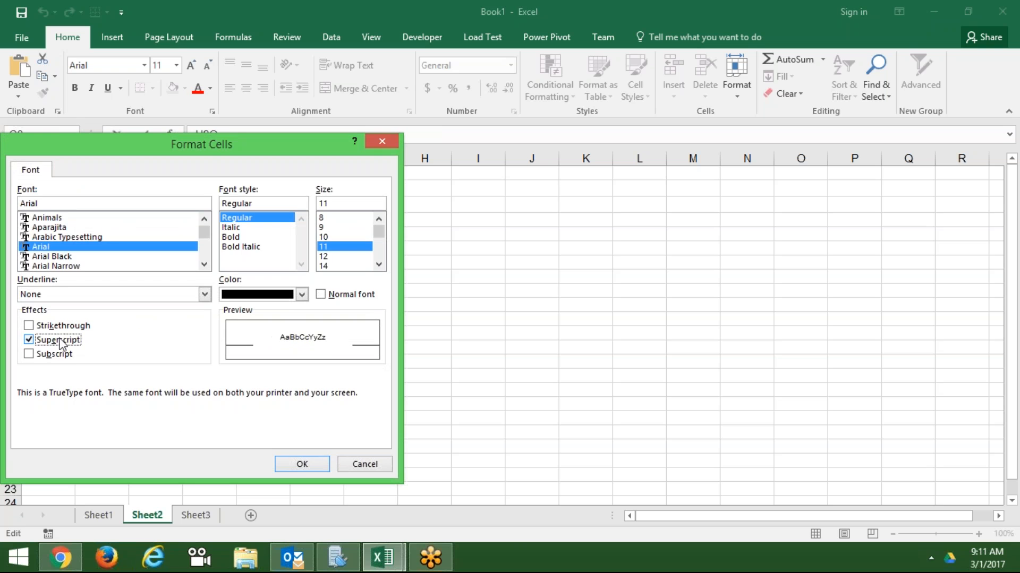
click(305, 465)
click(259, 362)
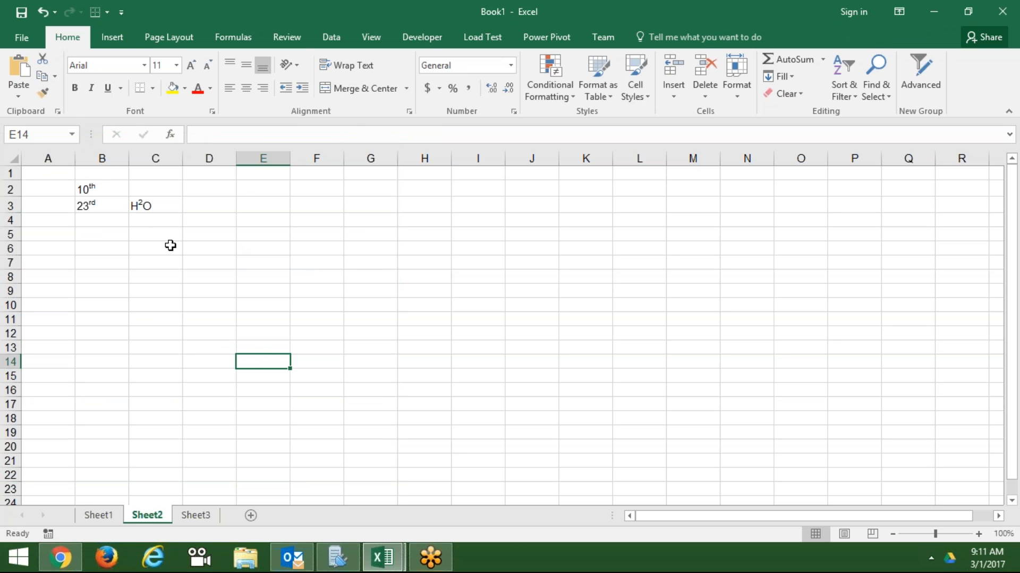
- Switch the 2 in C3 from superscript to subscript so it reads H₂O
double_click(142, 206)
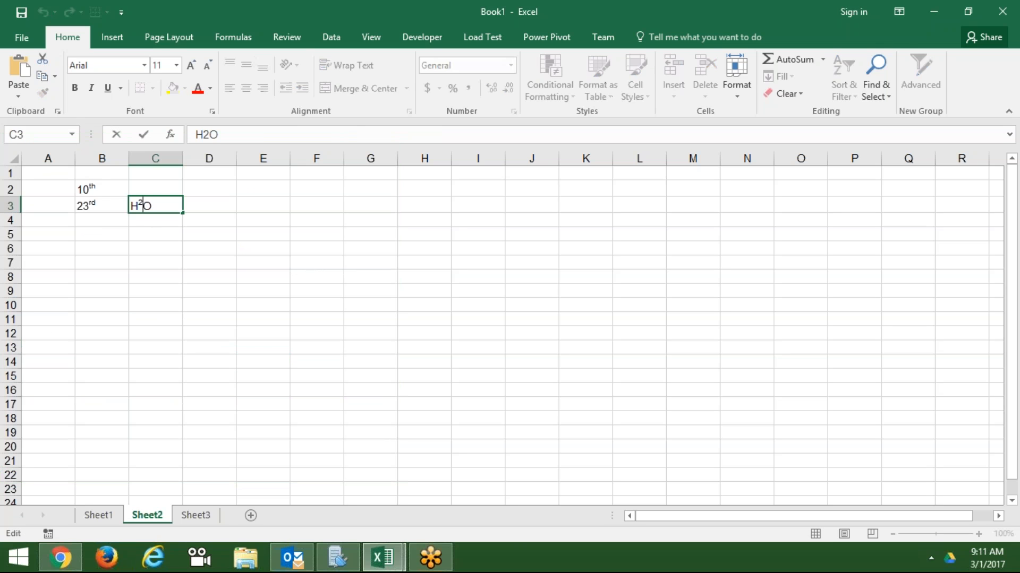
key(shift+Left)
right_click(145, 206)
click(174, 304)
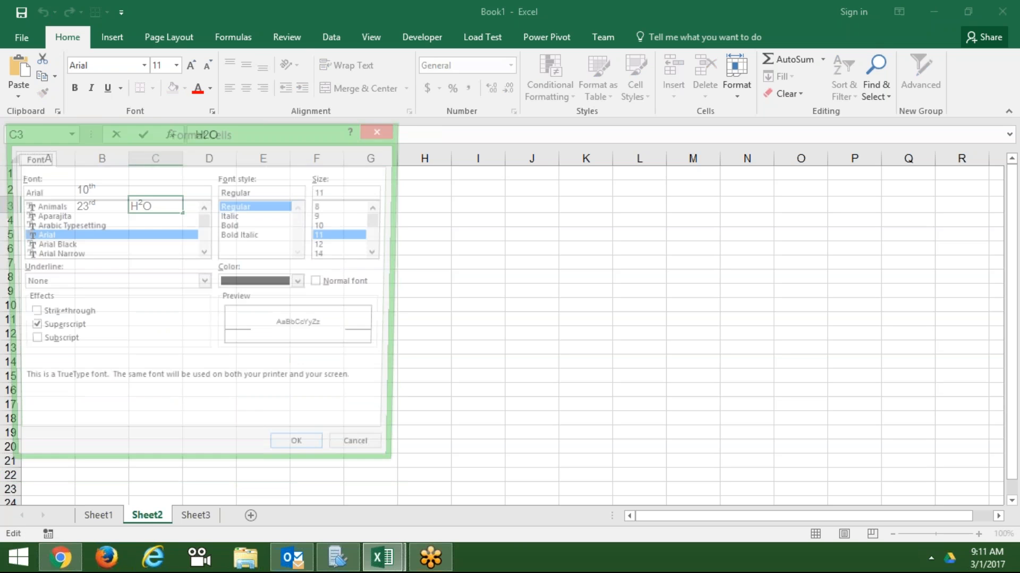
click(63, 344)
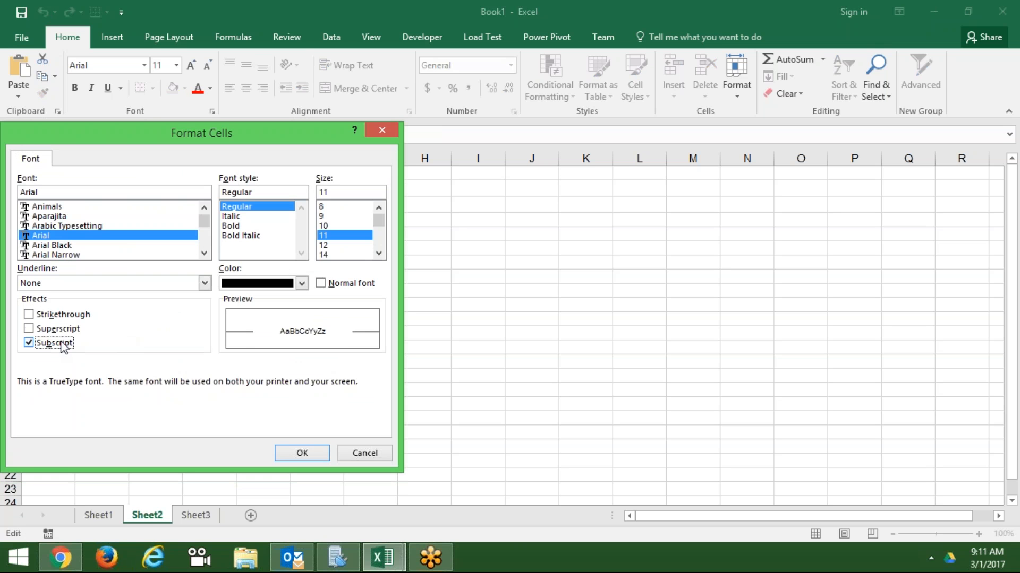
click(302, 453)
click(239, 321)
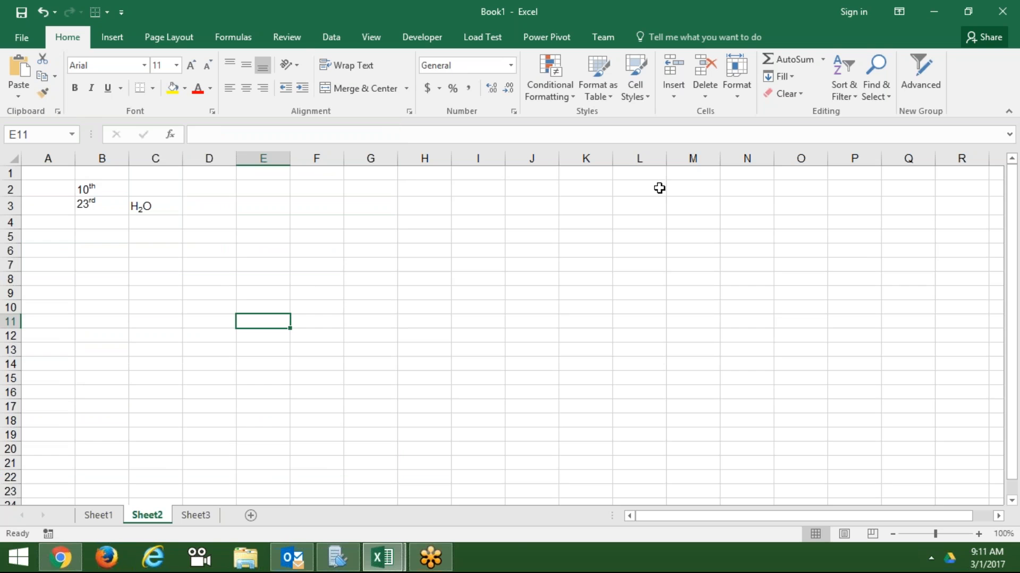
click(853, 272)
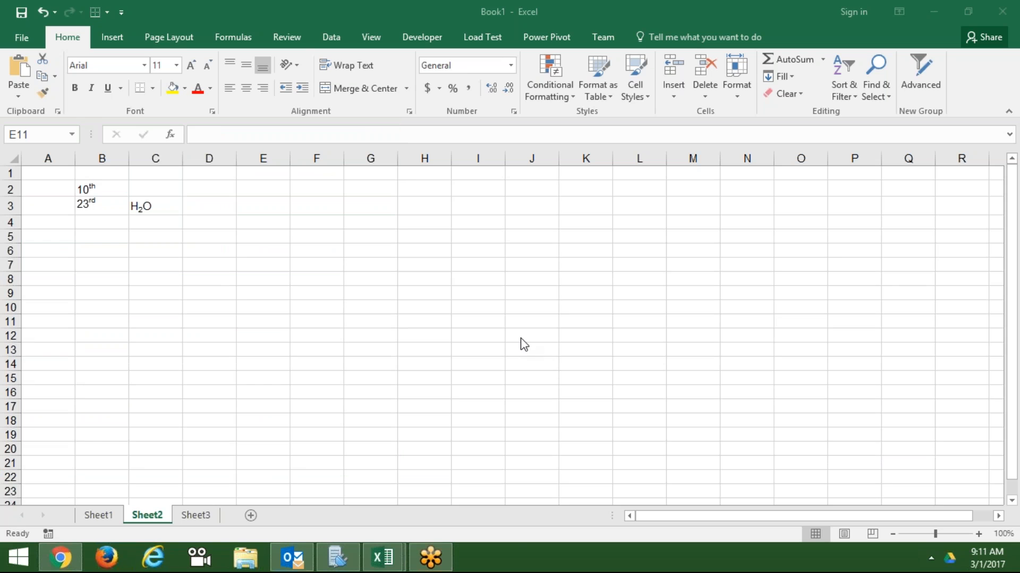
- Enter 10o in cell B7
click(125, 260)
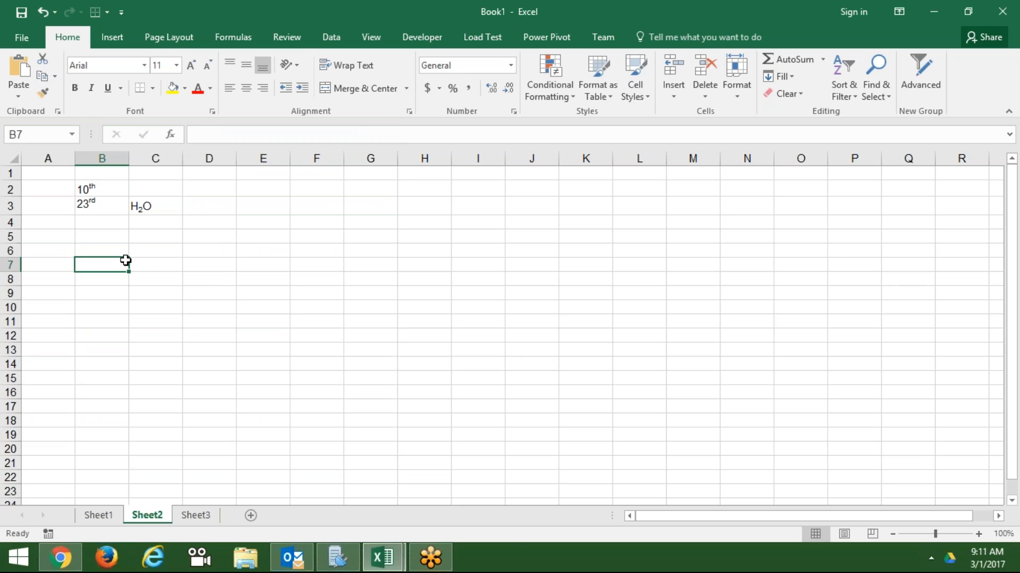
text(10)
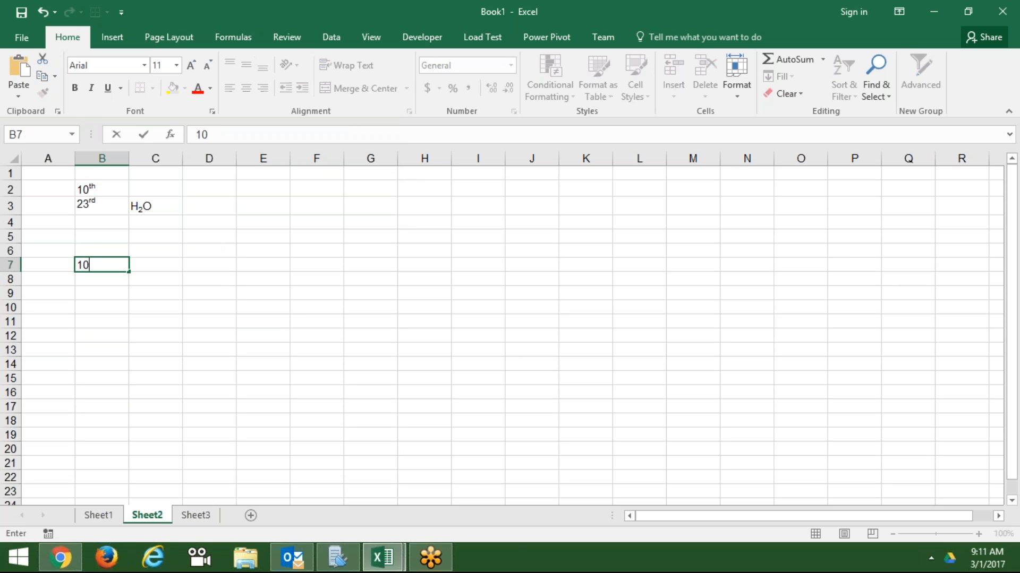
text(o)
key(Return)
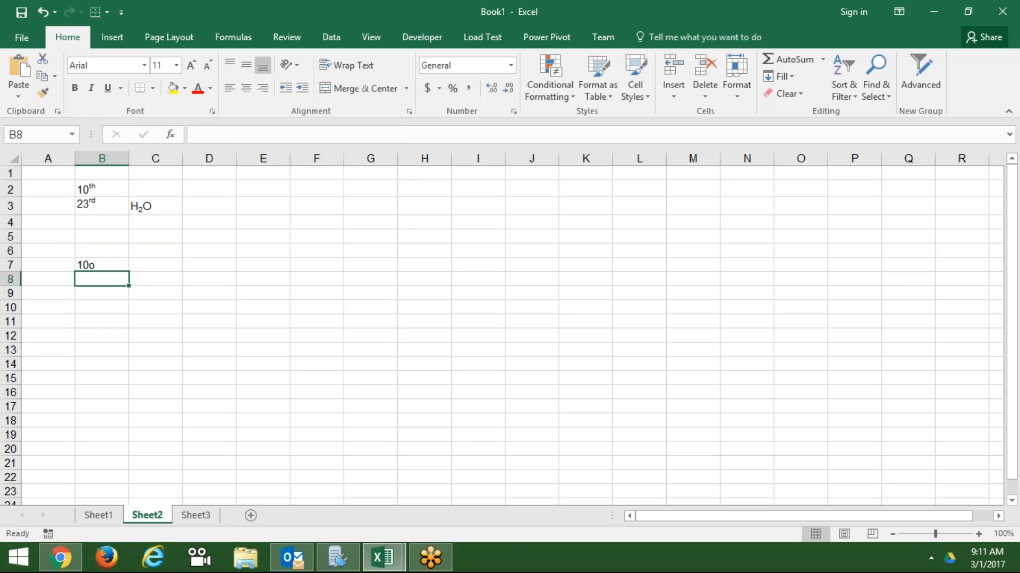
key(Up)
- Superscript the trailing o in B7 so it reads like 10°
key(F2)
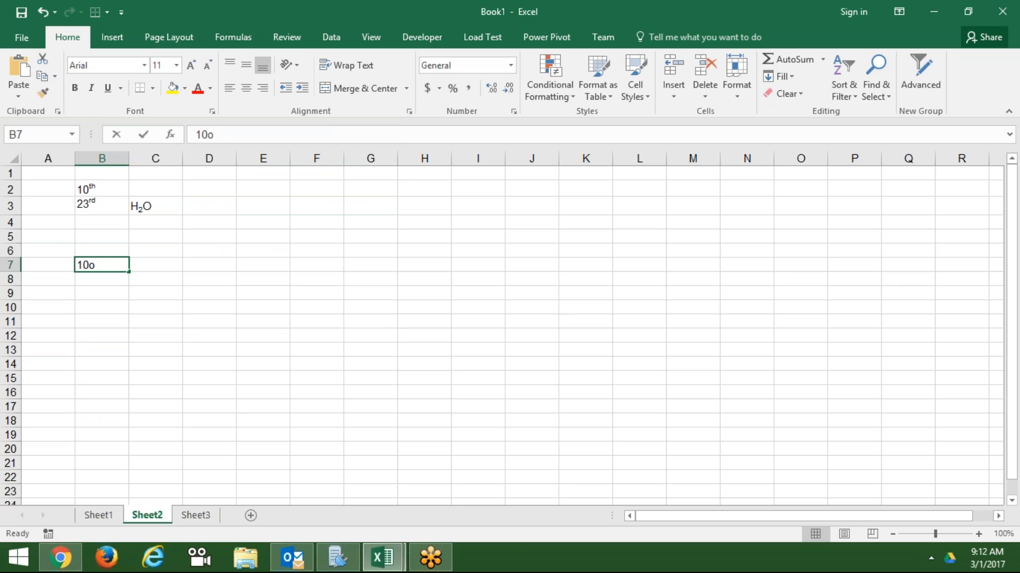
key(shift+Left)
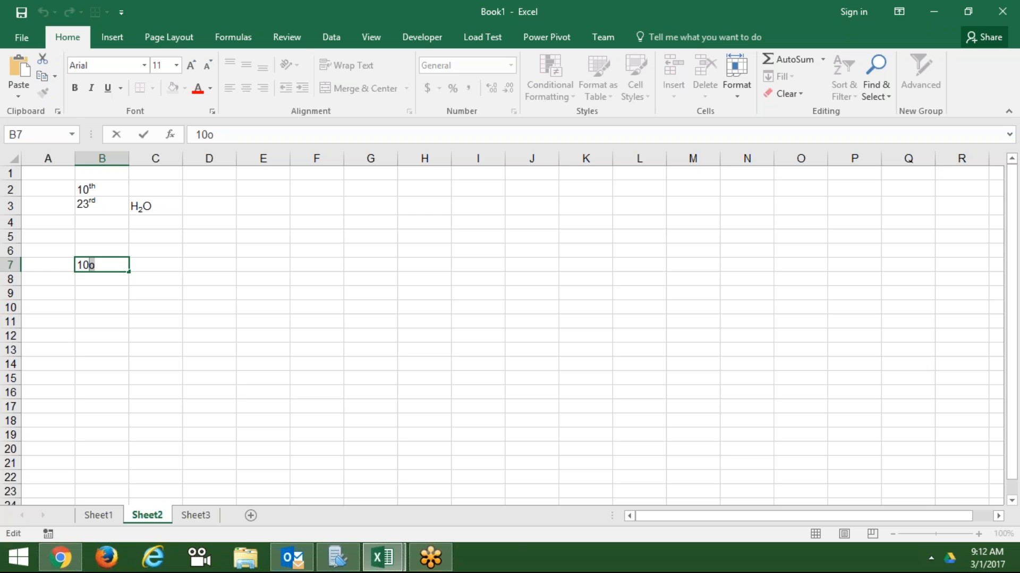
click(213, 110)
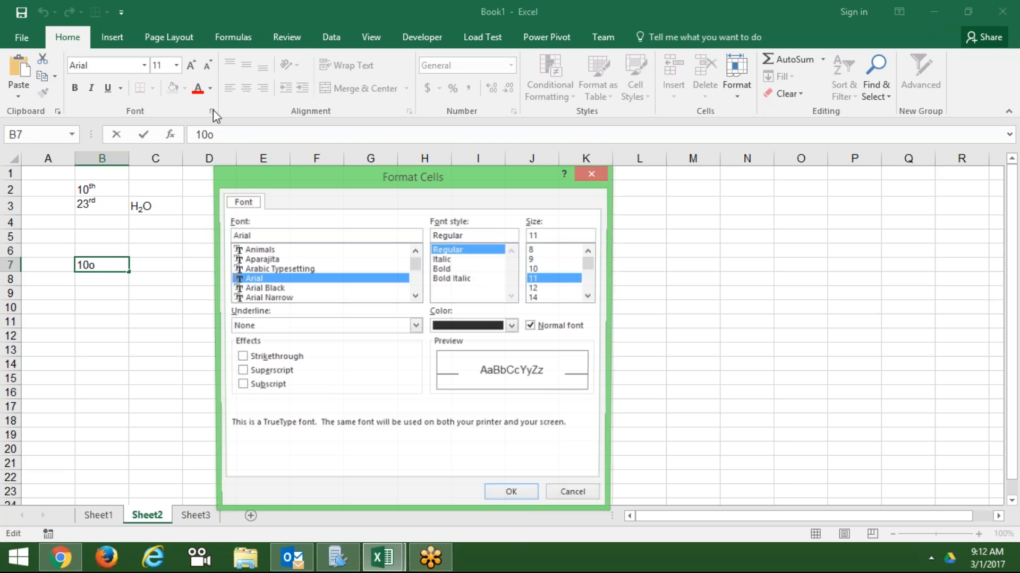
click(270, 374)
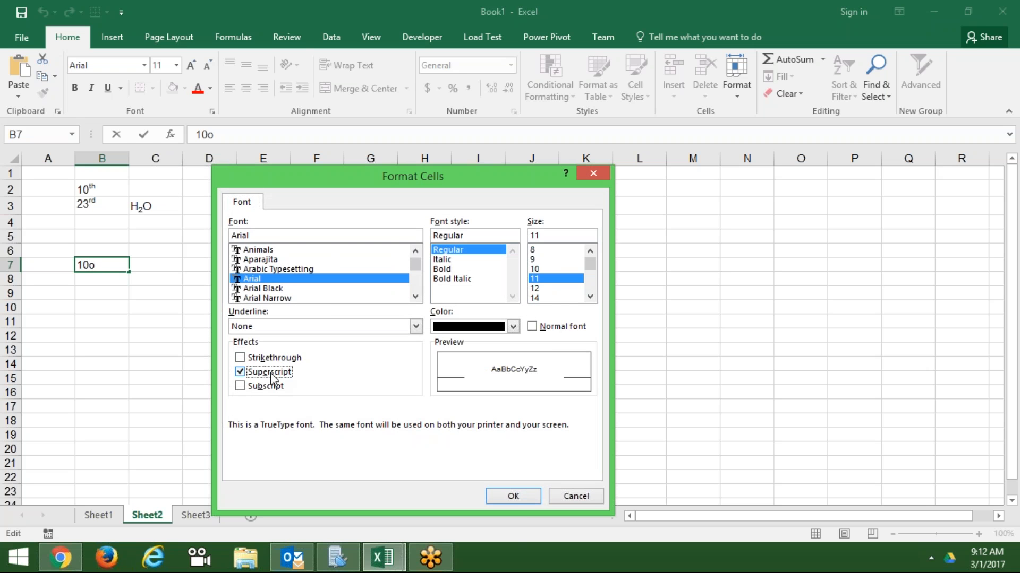
click(513, 496)
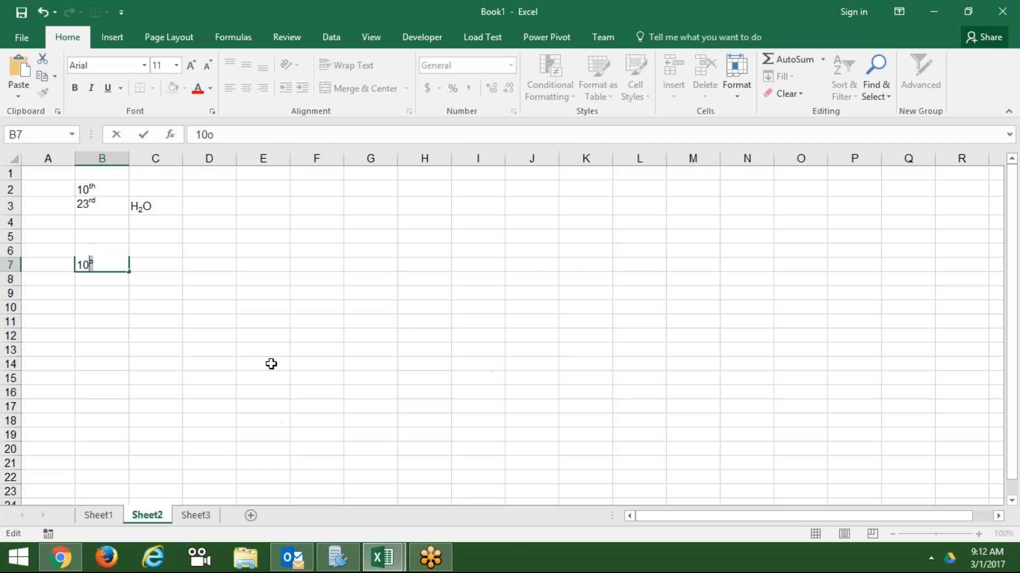
click(271, 364)
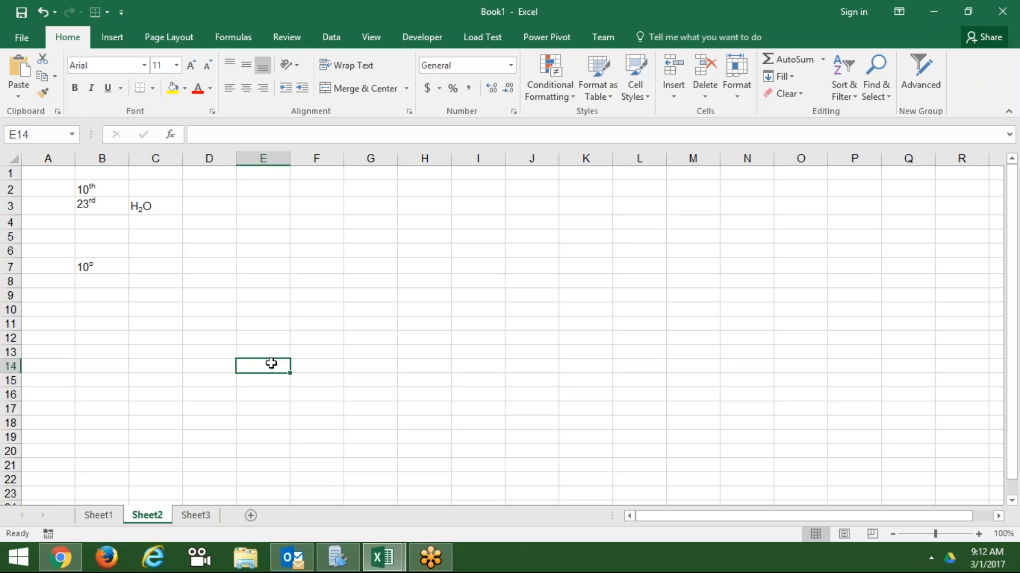
click(108, 267)
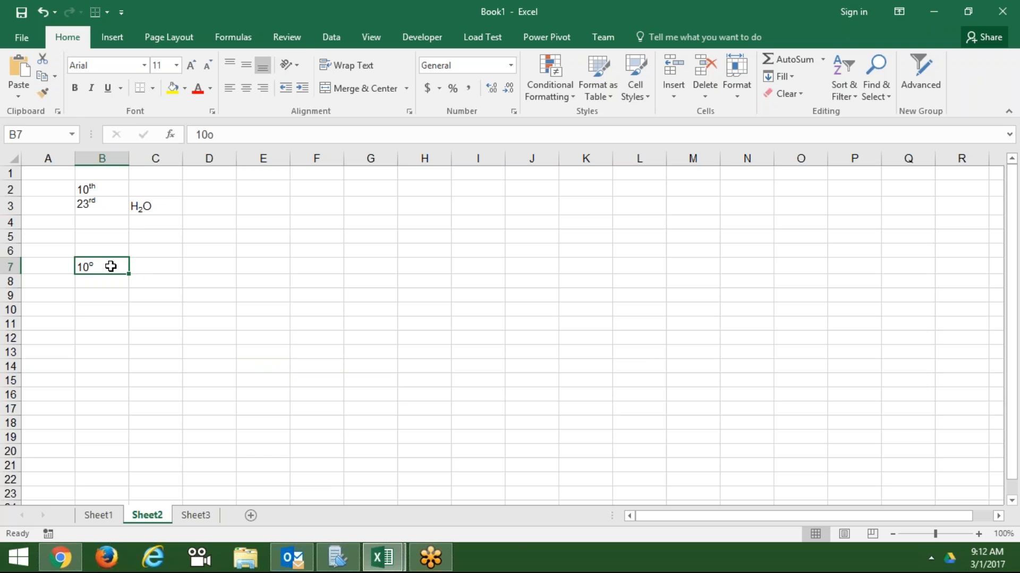
key(F2)
key(Return)
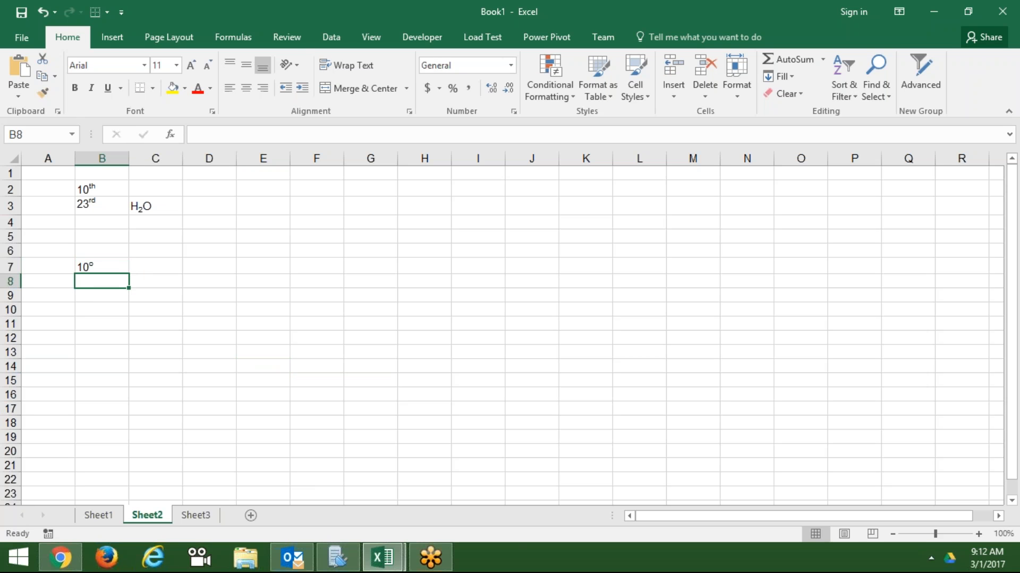
- Enter 102 in C9 and try superscripting its last 2, which a number won't keep
key(Down)
key(Right)
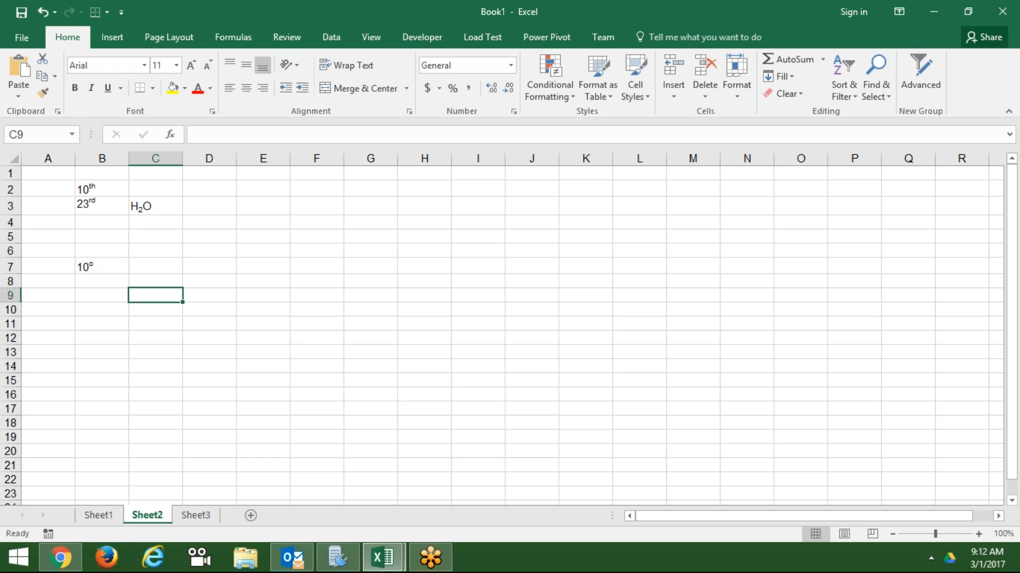
text(102)
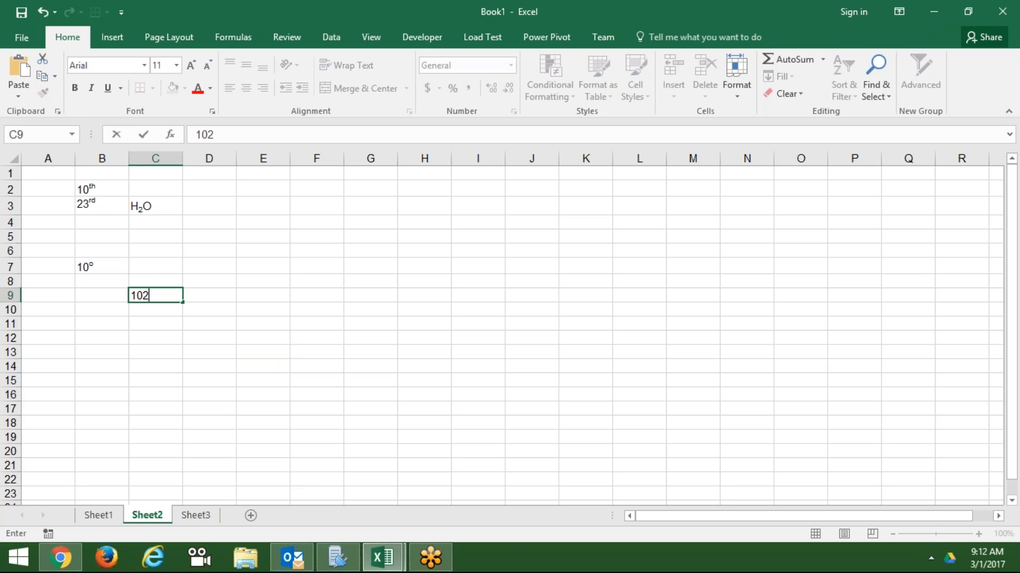
key(Return)
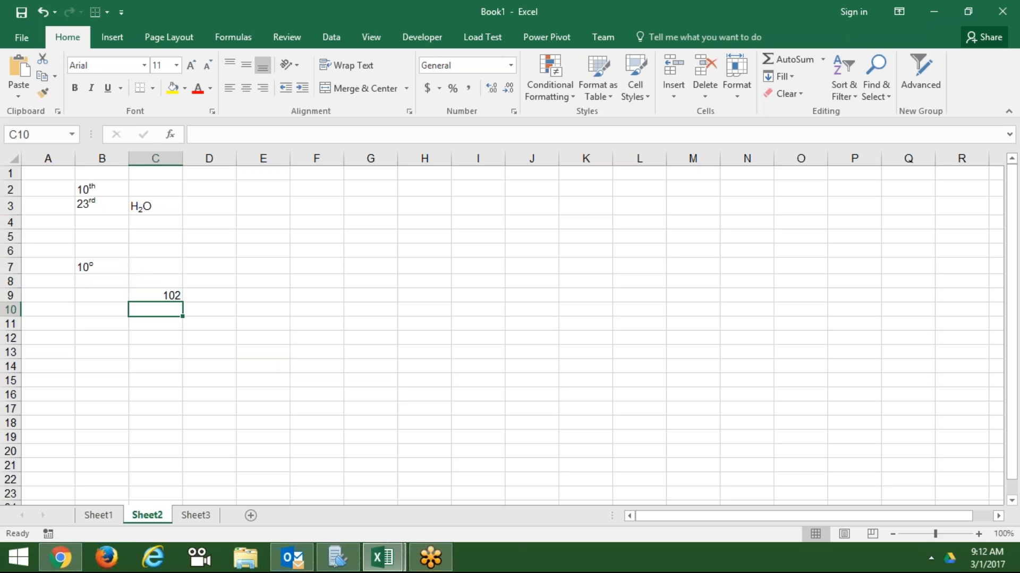
double_click(170, 294)
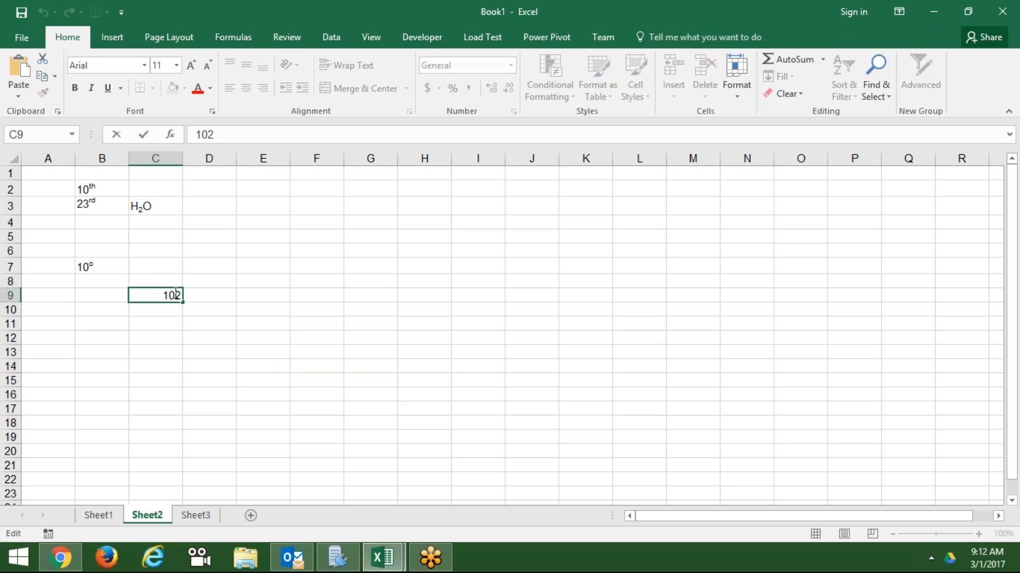
key(shift+Right)
right_click(181, 296)
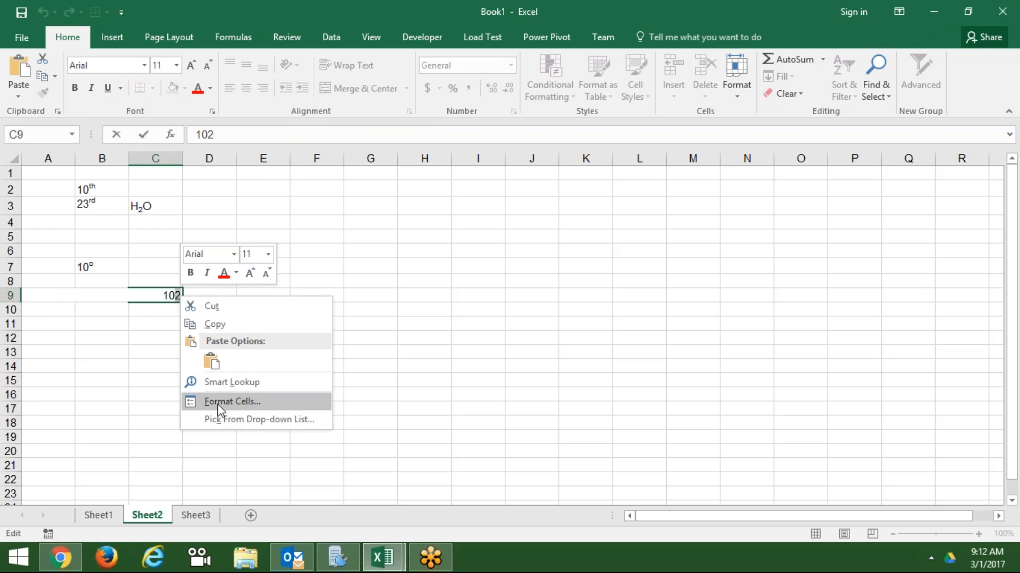
click(219, 402)
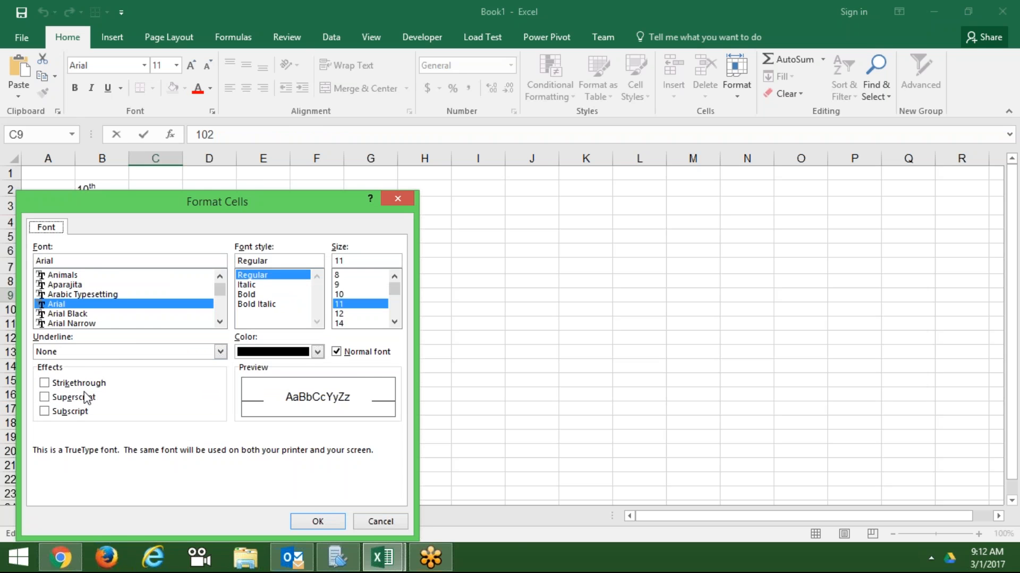
click(85, 398)
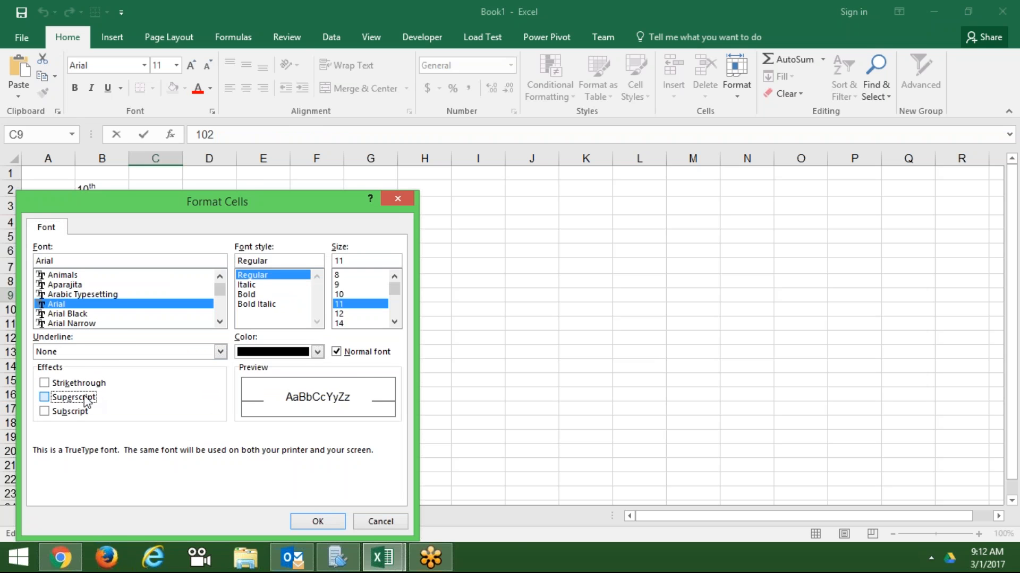
click(333, 522)
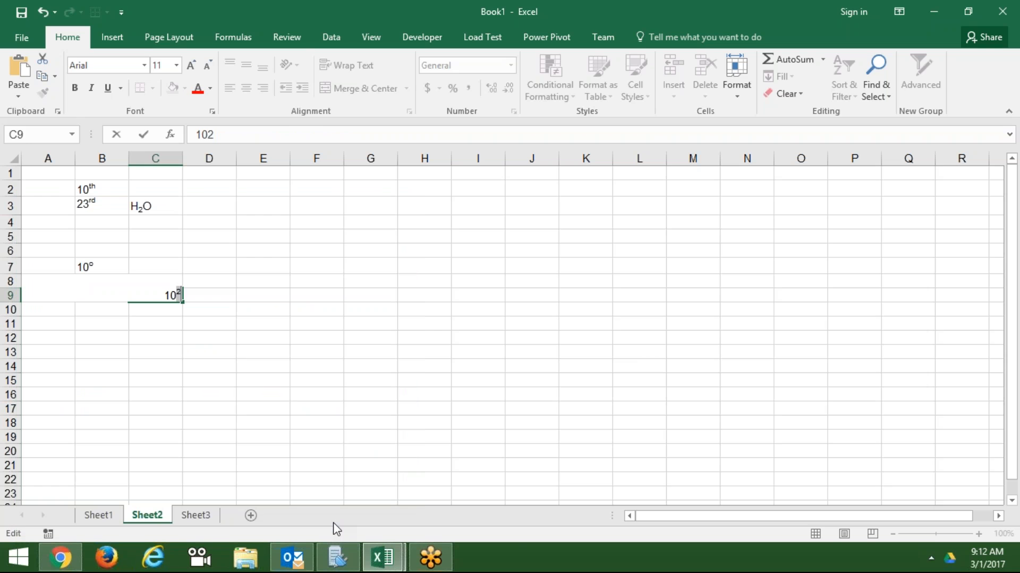
key(Return)
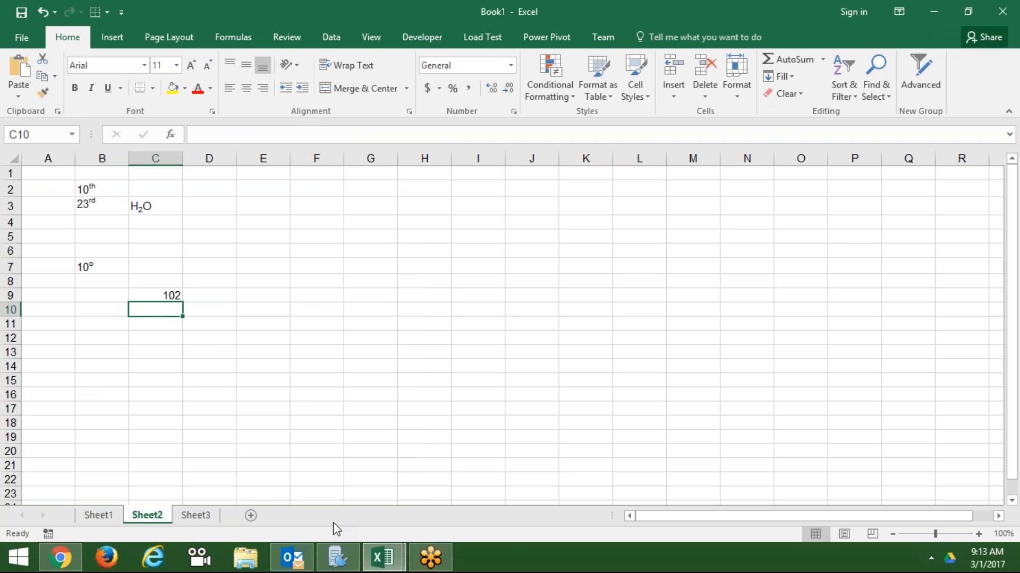
- Enter '102 as text in cell C10
text('102)
key(Return)
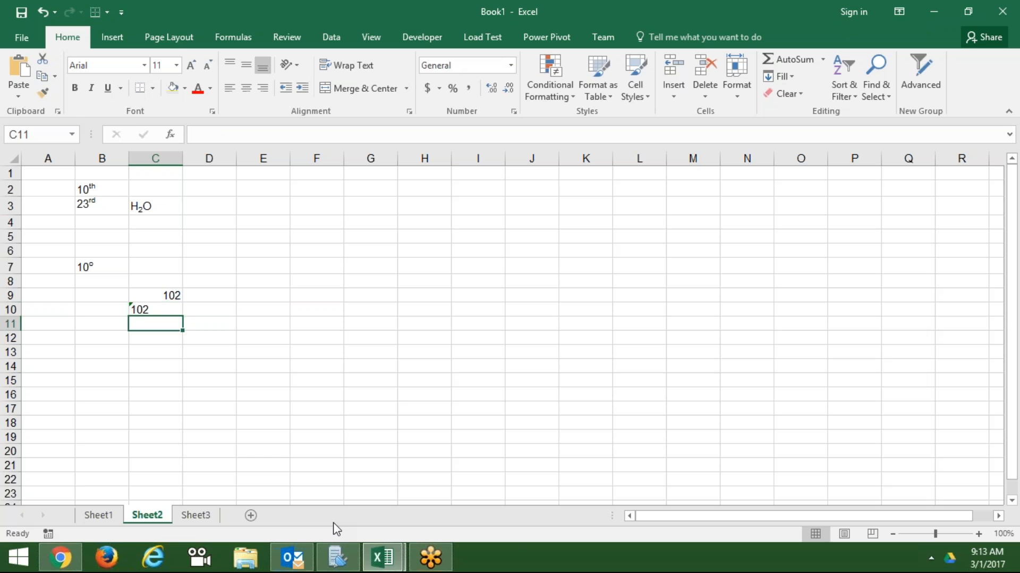
key(Up)
- Superscript the 2 in C10 so it shows 10², then go to Sheet3
double_click(147, 309)
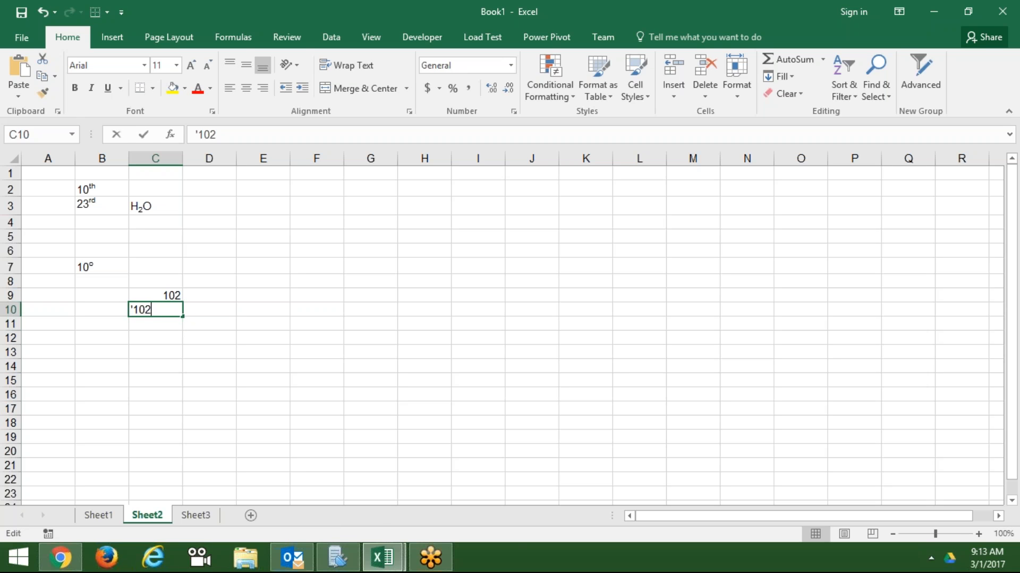
right_click(149, 309)
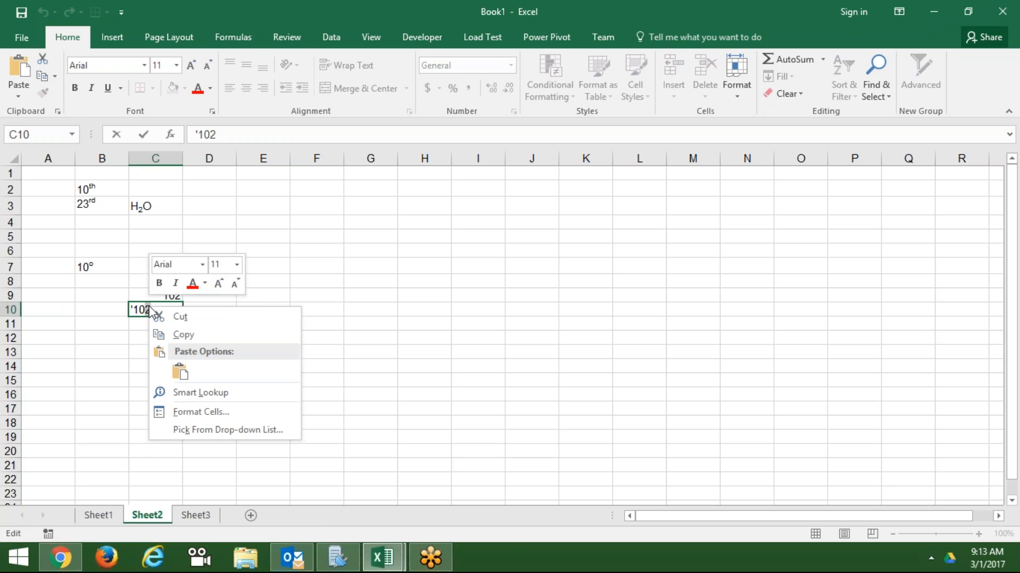
click(193, 411)
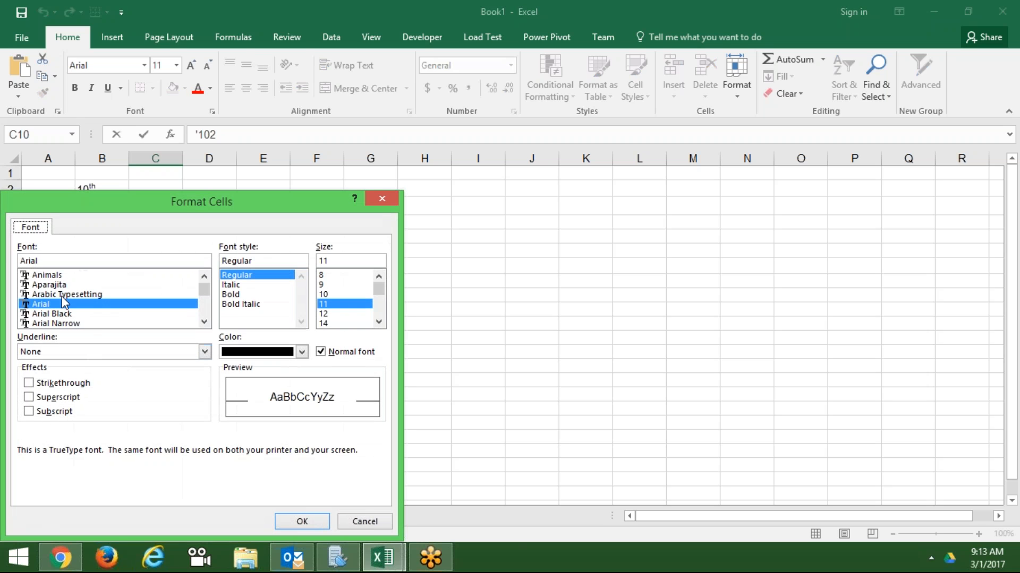
click(42, 399)
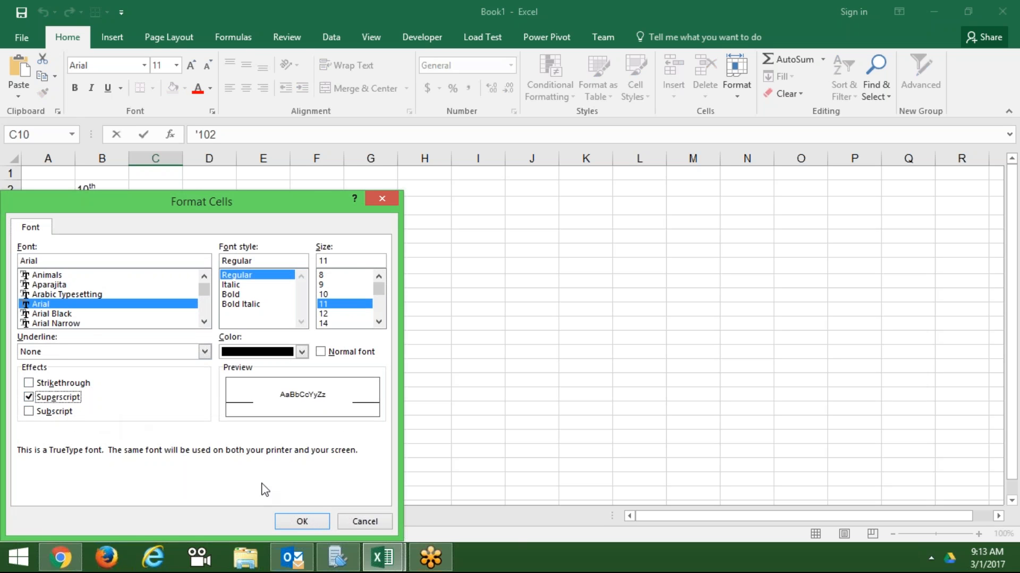
click(304, 520)
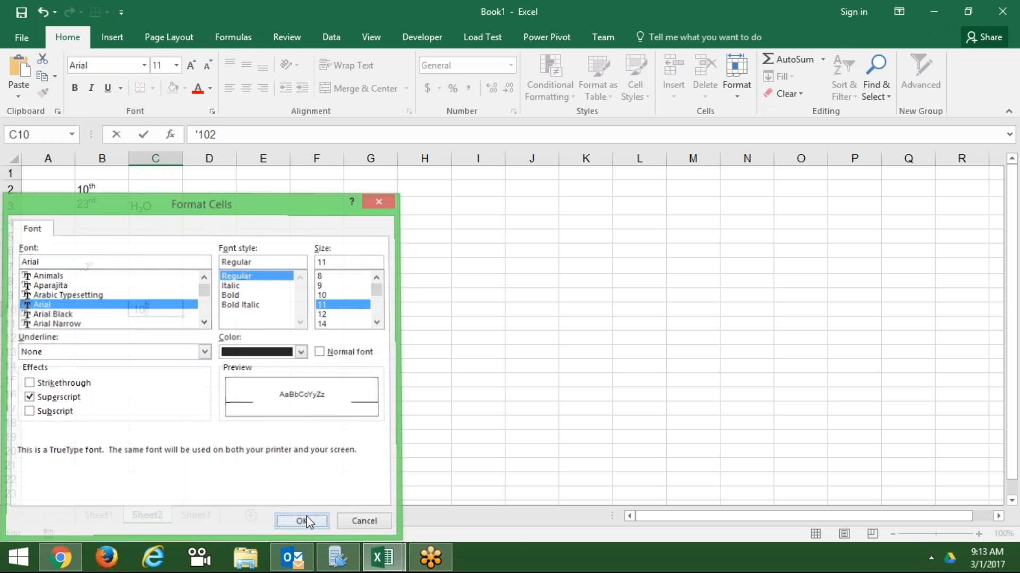
click(424, 340)
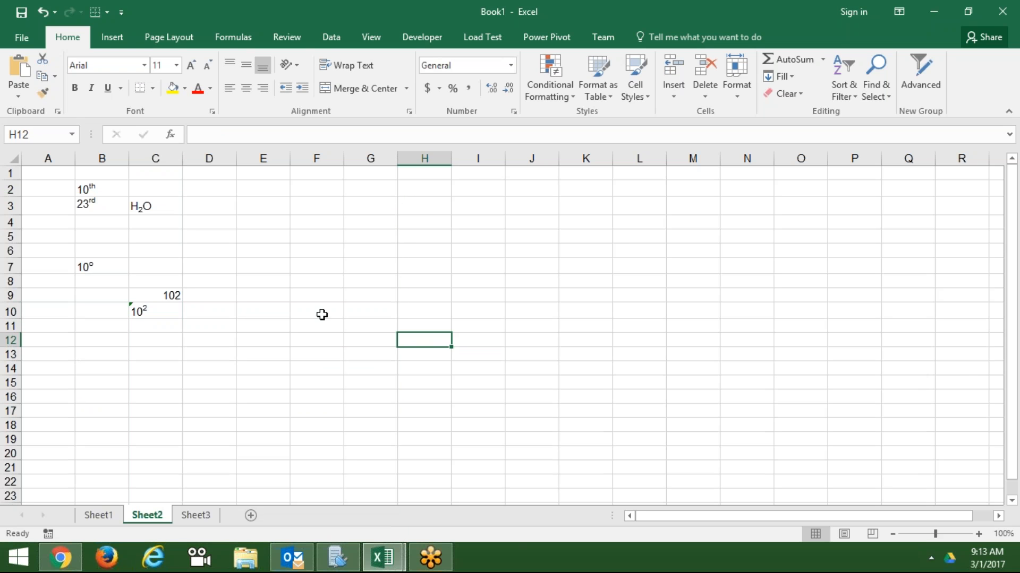
click(196, 515)
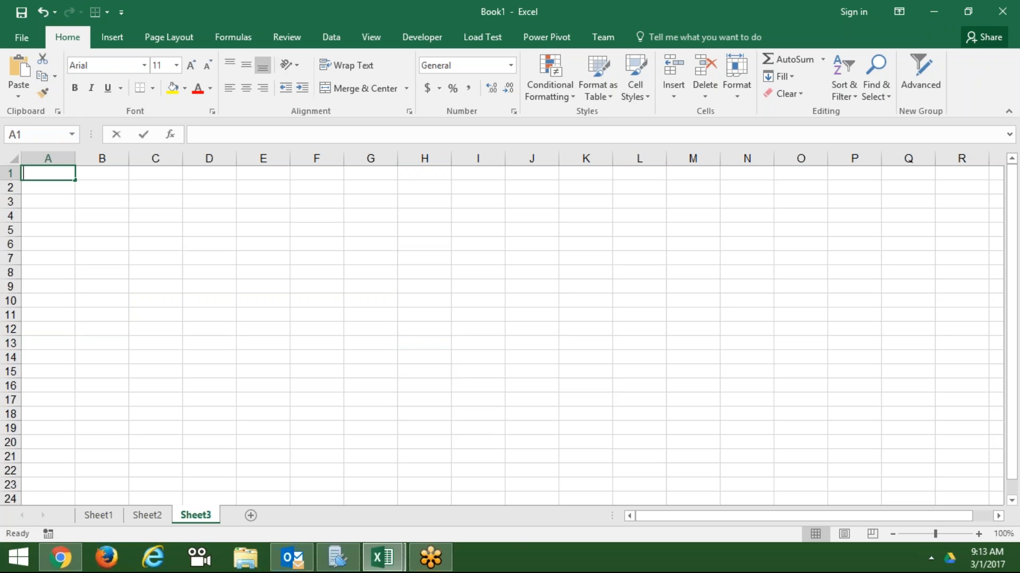
- Enter =RANDBETWEEN(10,90) in A1 and fill it down to A22
text(=r)
key(Down)
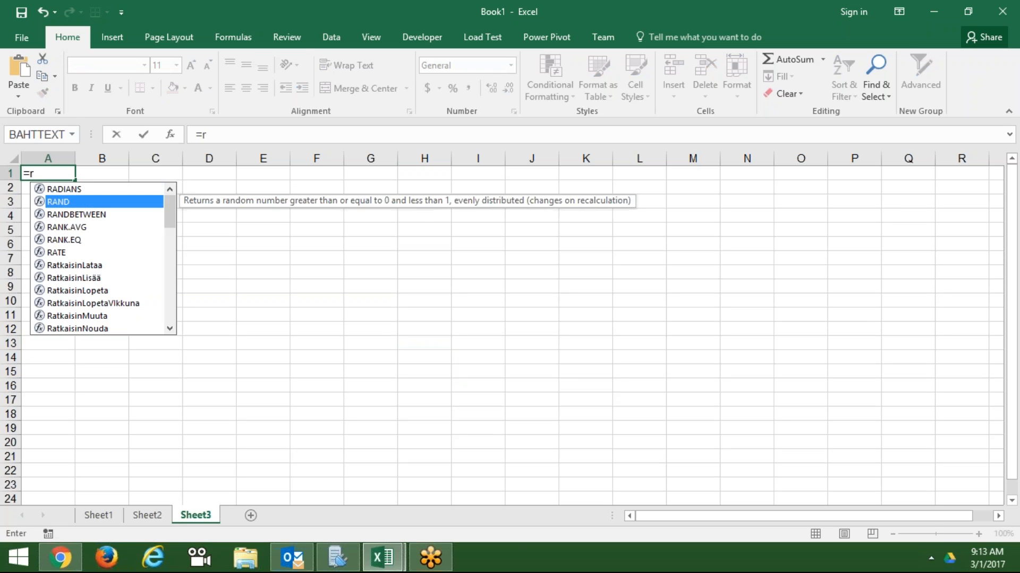
key(Down)
key(Tab)
text(10)
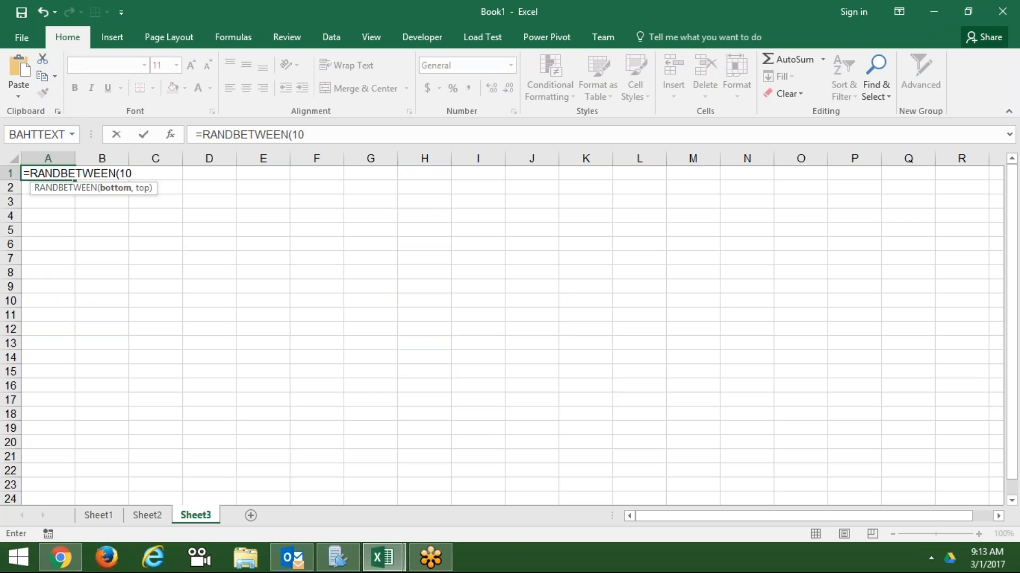
text(,90)
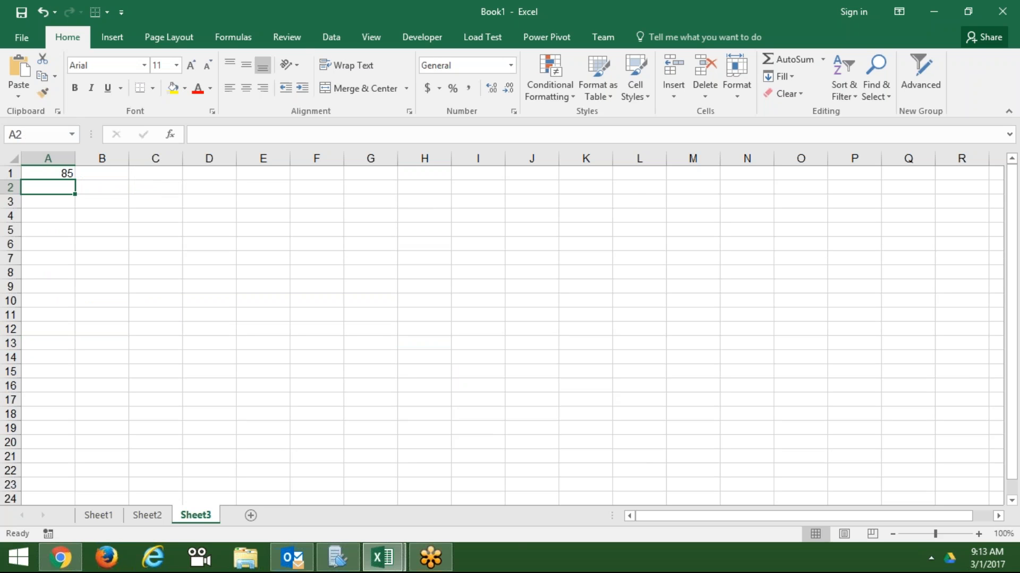
key(Up)
key(shift+Down)
key(shift+Down)
key(shift+Down)
key(shift+Down)
key(shift+Down)
key(shift+Down)
key(shift+Down)
key(shift+Down)
key(shift+Down)
key(shift+Down)
key(shift+Down)
key(shift+Down)
key(shift+Down)
key(shift+Down)
key(shift+Down)
key(shift+Down)
key(shift+Down)
key(shift+Down)
key(shift+Down)
key(shift+Down)
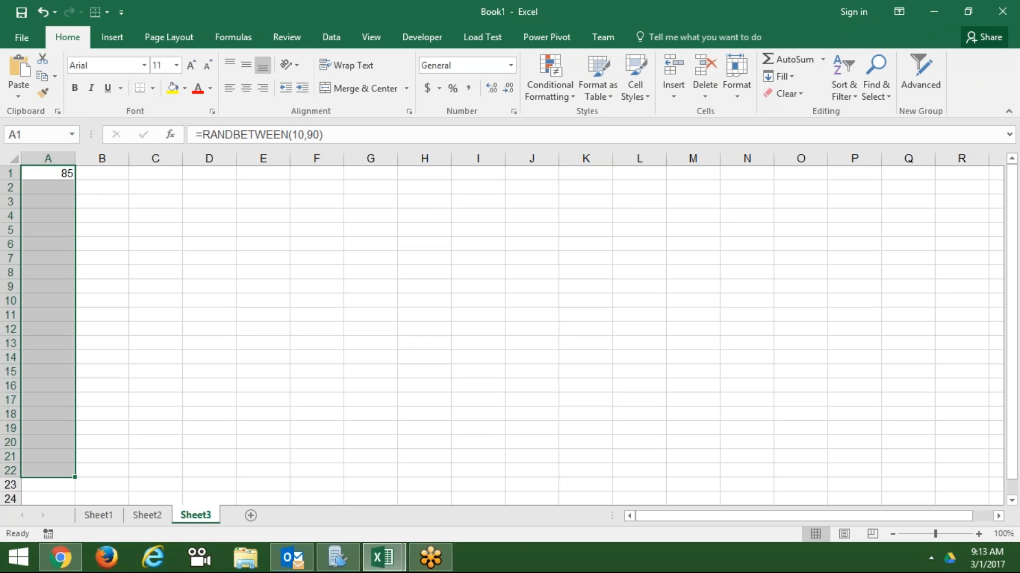
key(ctrl+d)
- Copy A1:A22 and paste them back as fixed values
key(ctrl+c)
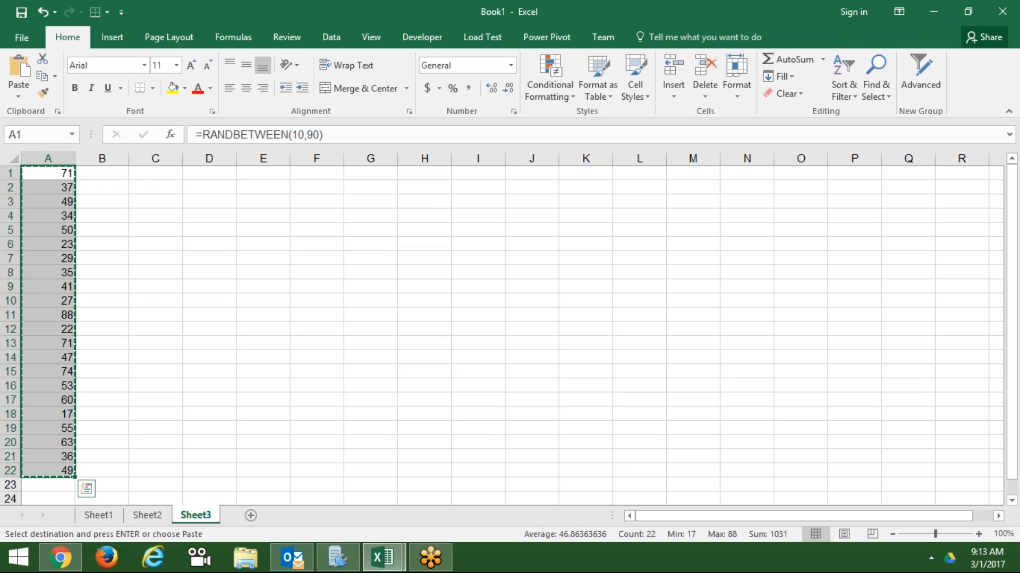
click(19, 96)
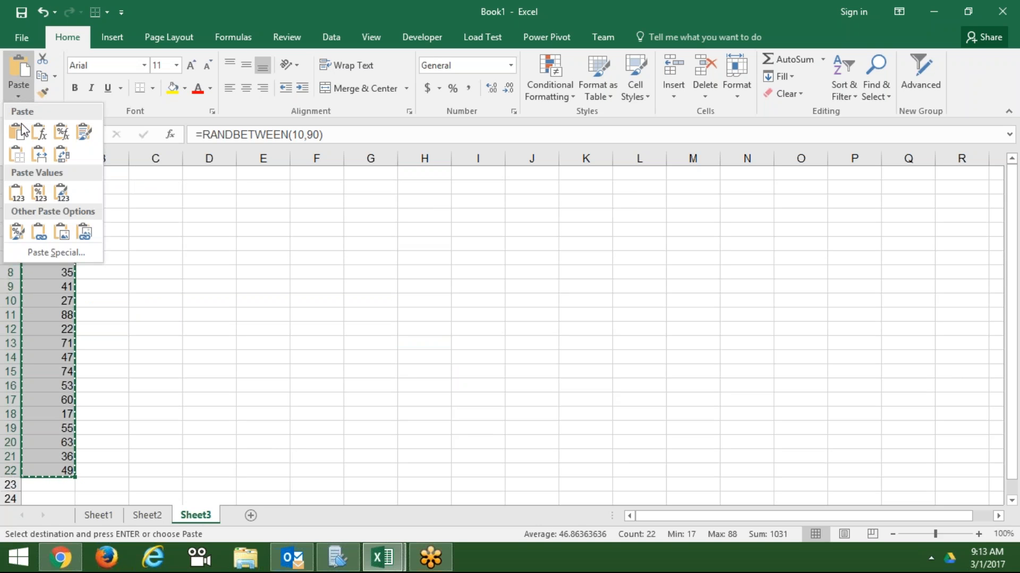
click(16, 194)
key(Escape)
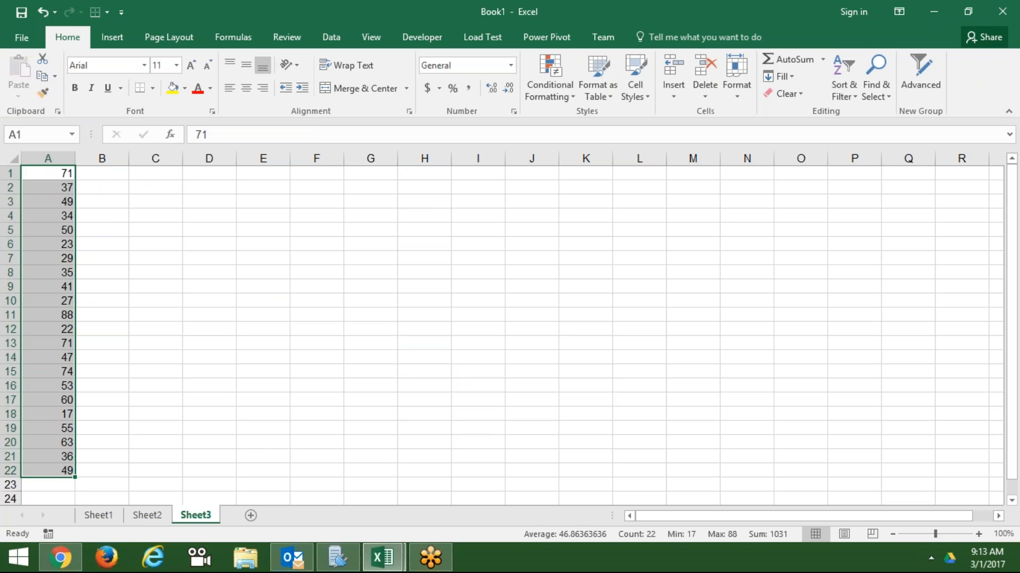
- Insert a blank column before the numbers and autofit column B
click(49, 159)
key(ctrl+shift+equal)
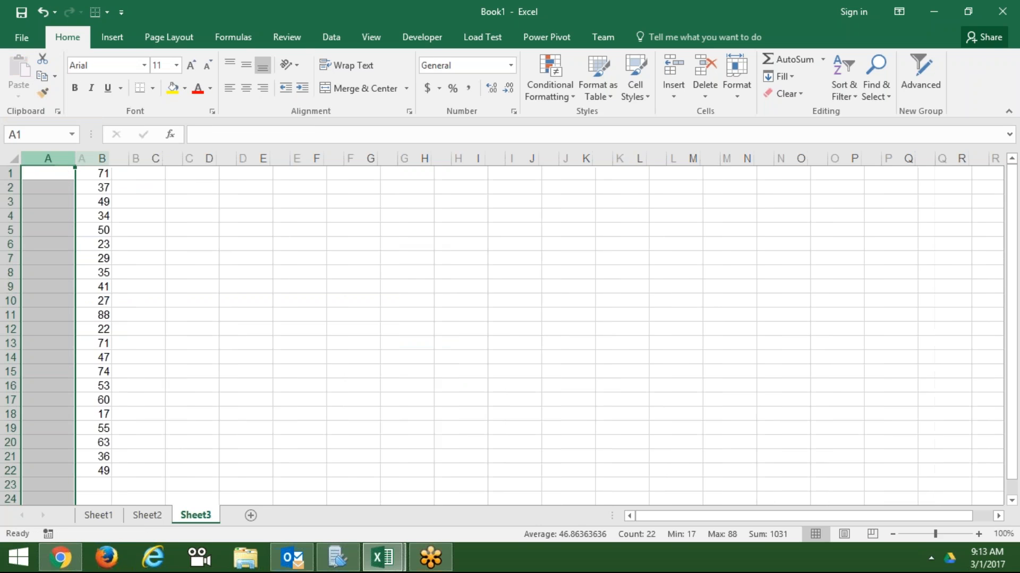
double_click(129, 158)
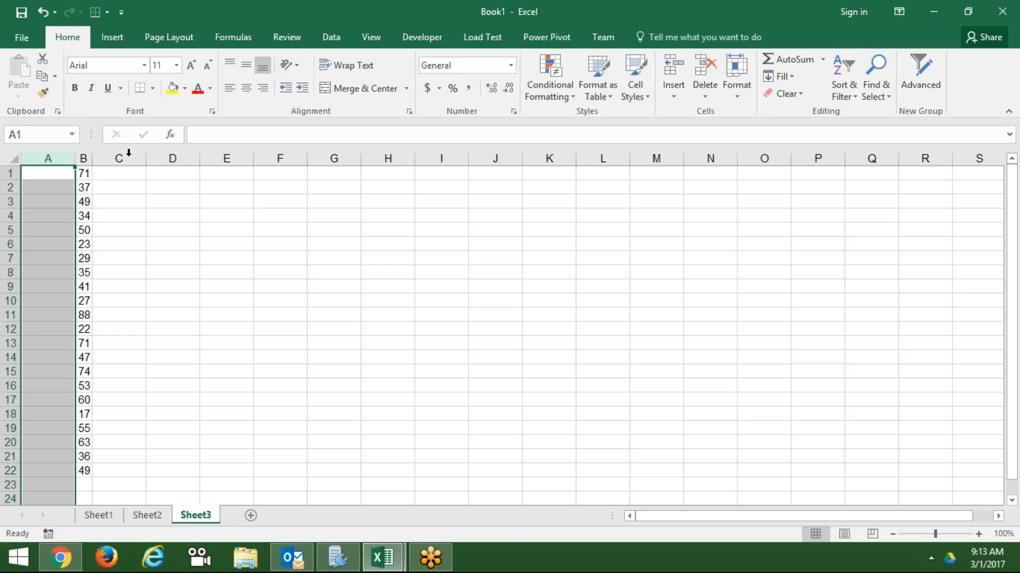
click(227, 272)
click(877, 460)
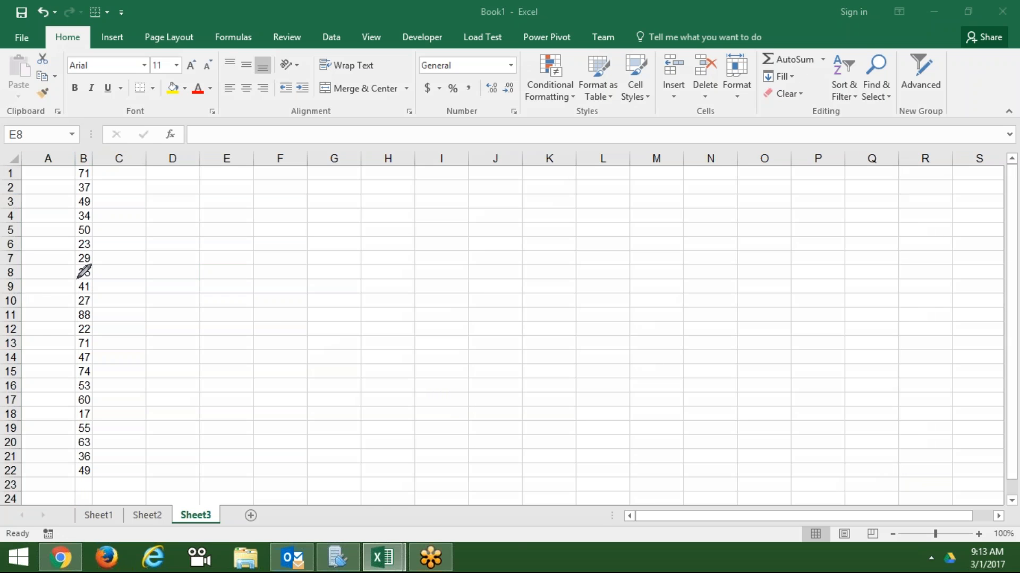
drag(77, 279, 88, 285)
drag(77, 288, 76, 290)
drag(122, 266, 143, 254)
click(976, 465)
click(94, 239)
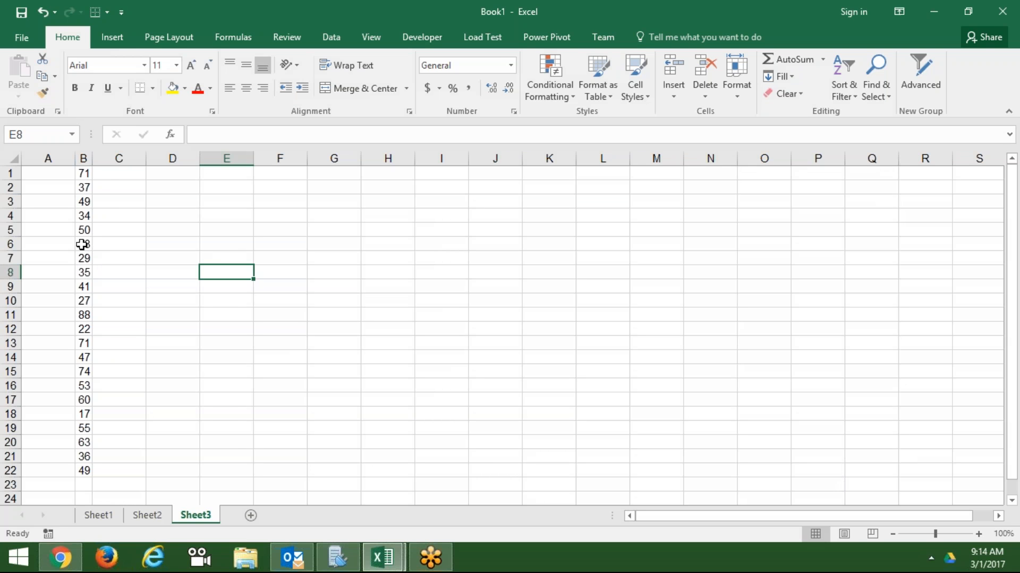
- Cross out B6 (23) with both diagonal borders in a thicker solid line via Format Cells
click(82, 245)
right_click(83, 244)
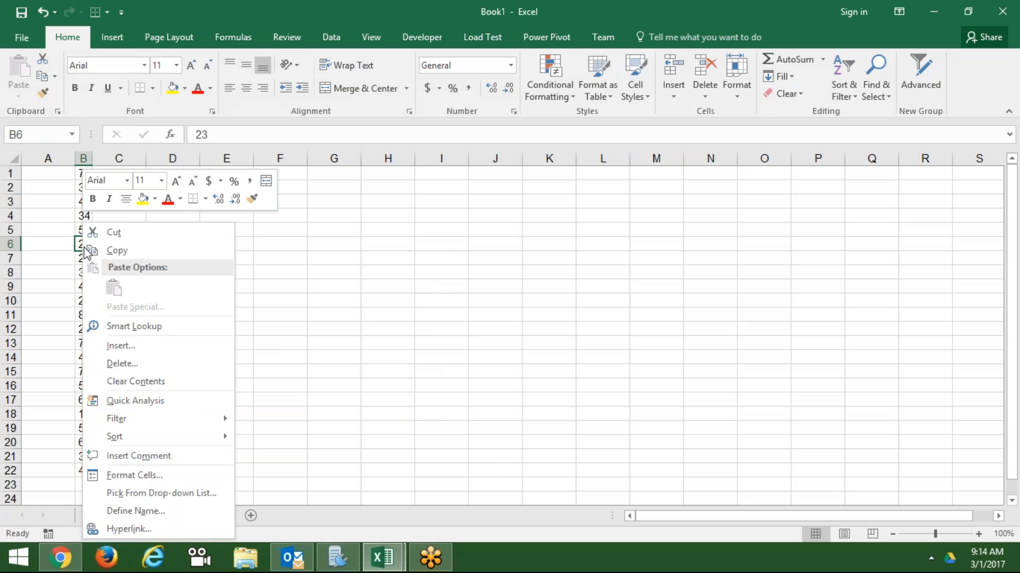
click(142, 474)
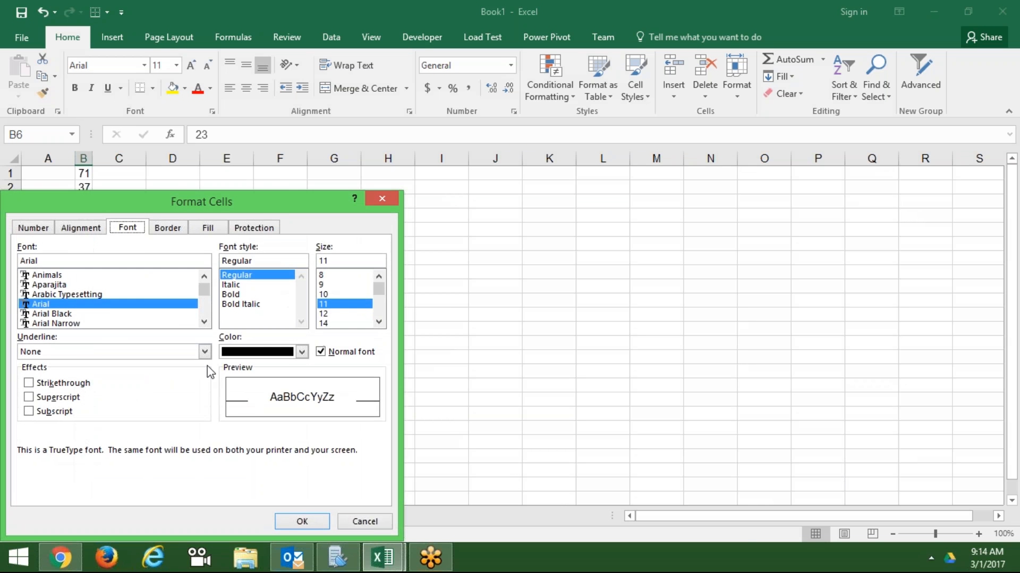
drag(266, 182, 344, 166)
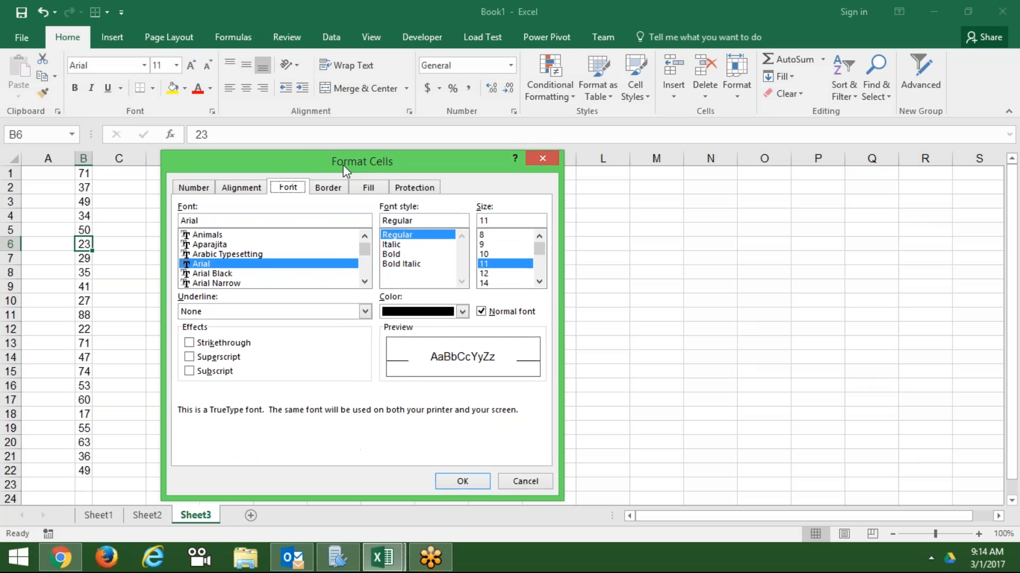
click(327, 187)
click(255, 284)
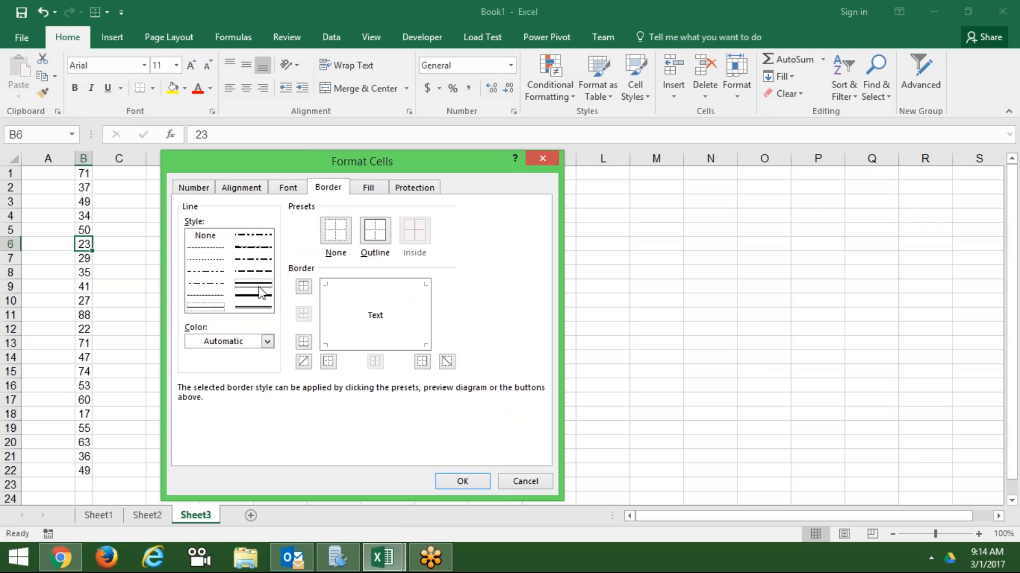
click(304, 361)
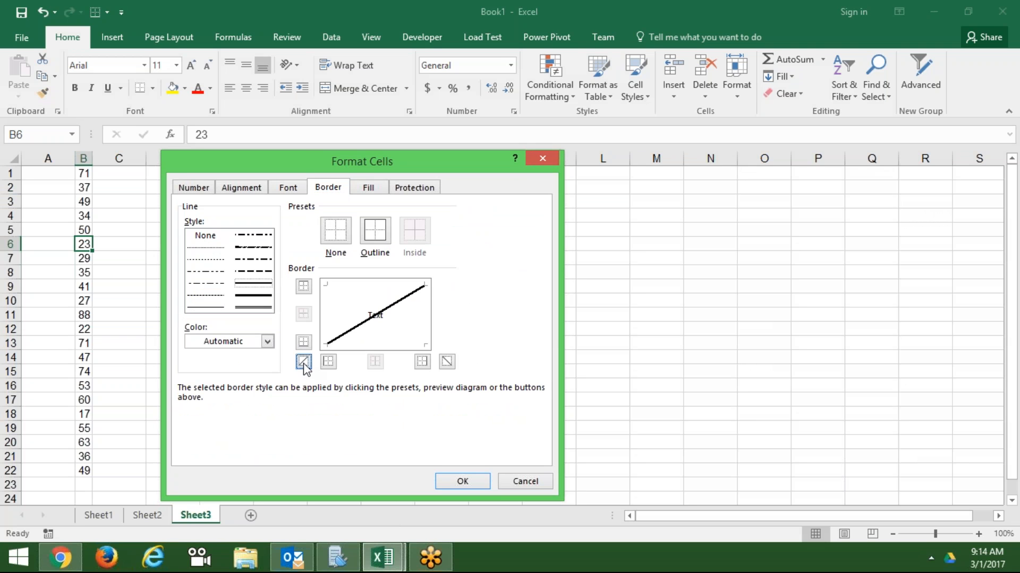
click(447, 363)
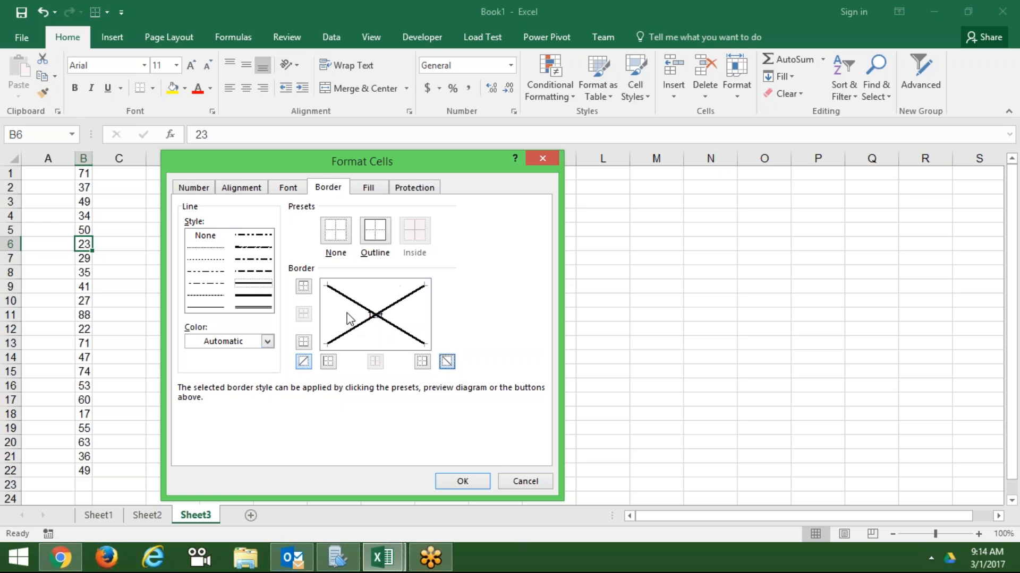
click(460, 483)
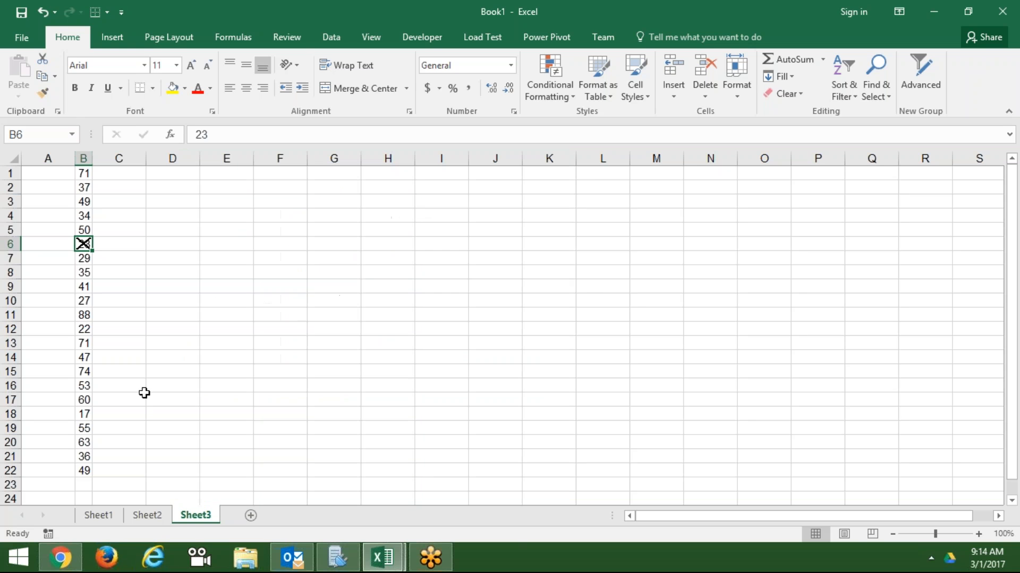
click(84, 300)
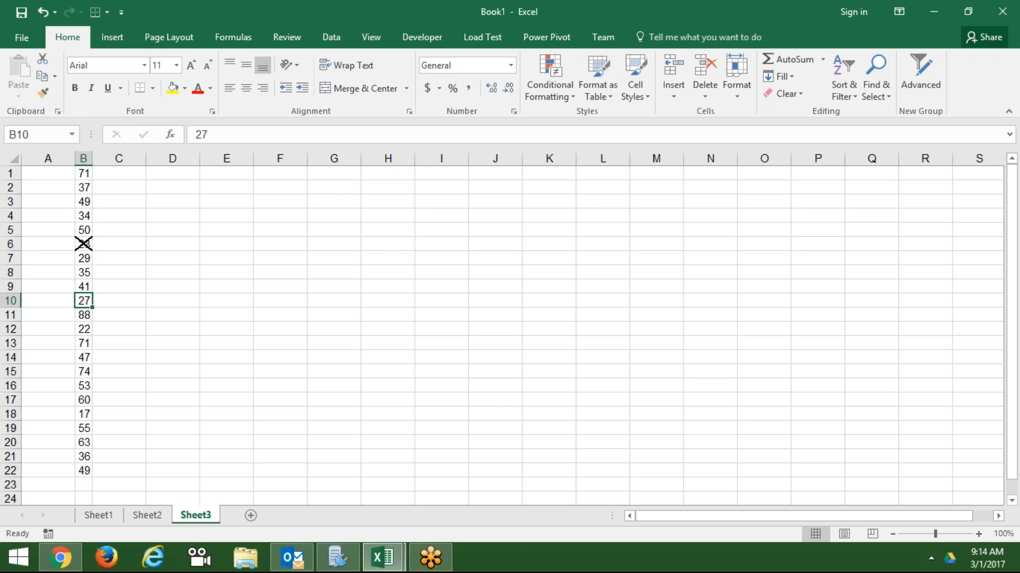
- Repeat the diagonal X borders on B10 and B17 with F4
key(F4)
key(Down)
key(Down)
key(Down)
key(Down)
key(Down)
key(Down)
key(Down)
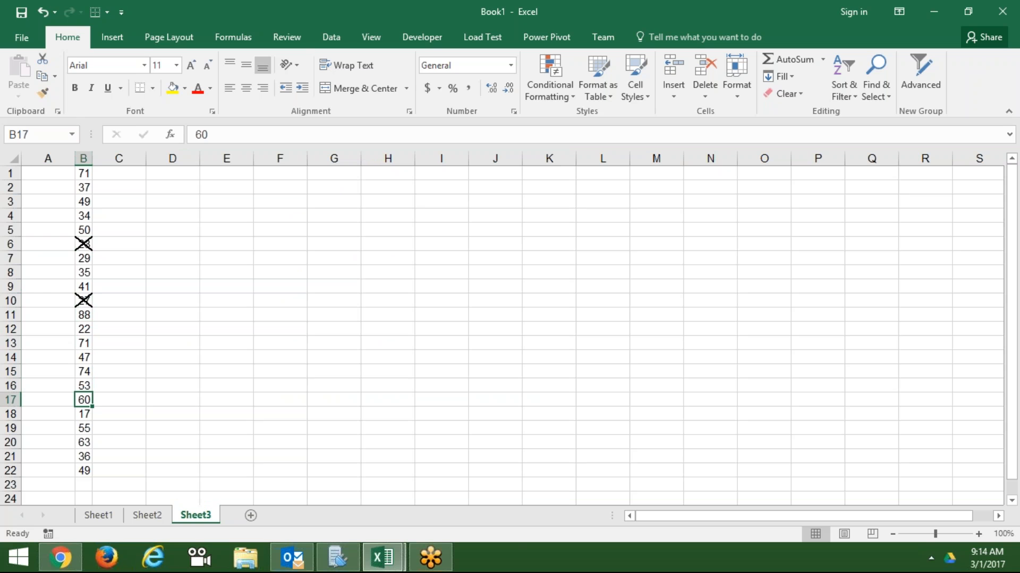
key(F4)
key(Down)
key(Down)
key(Down)
key(Down)
key(Up)
key(Up)
key(Up)
key(Up)
key(Up)
key(Up)
key(Up)
key(Up)
key(Up)
key(Up)
key(Up)
key(Up)
key(Up)
key(Up)
key(Up)
key(Up)
key(Up)
key(Up)
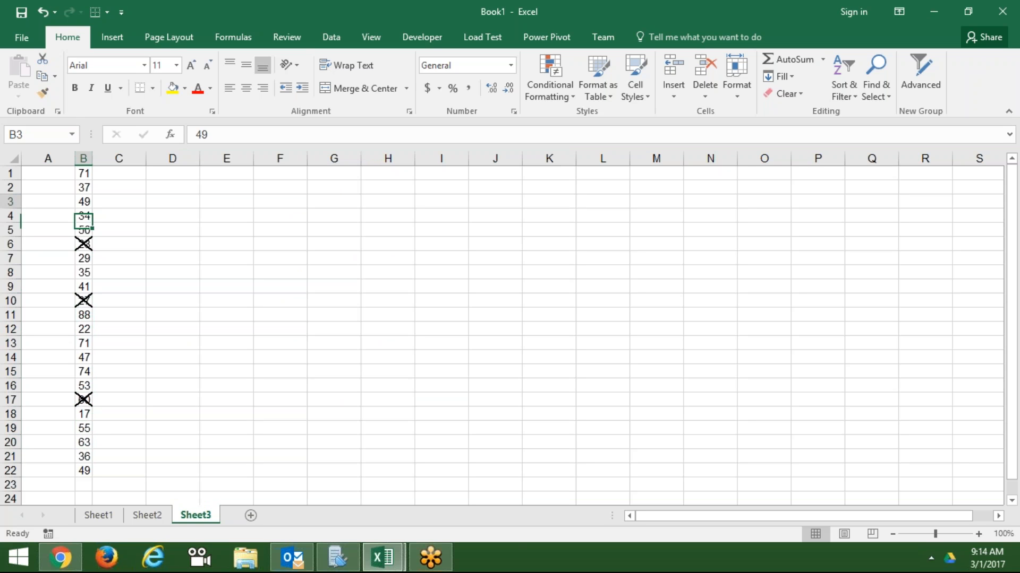
key(Up)
key(Up)
key(Down)
key(Down)
key(Down)
key(Down)
key(Down)
key(Down)
key(Down)
key(Down)
key(Down)
key(Down)
key(Down)
key(Down)
key(Down)
key(Down)
key(Down)
key(Down)
key(Down)
key(Down)
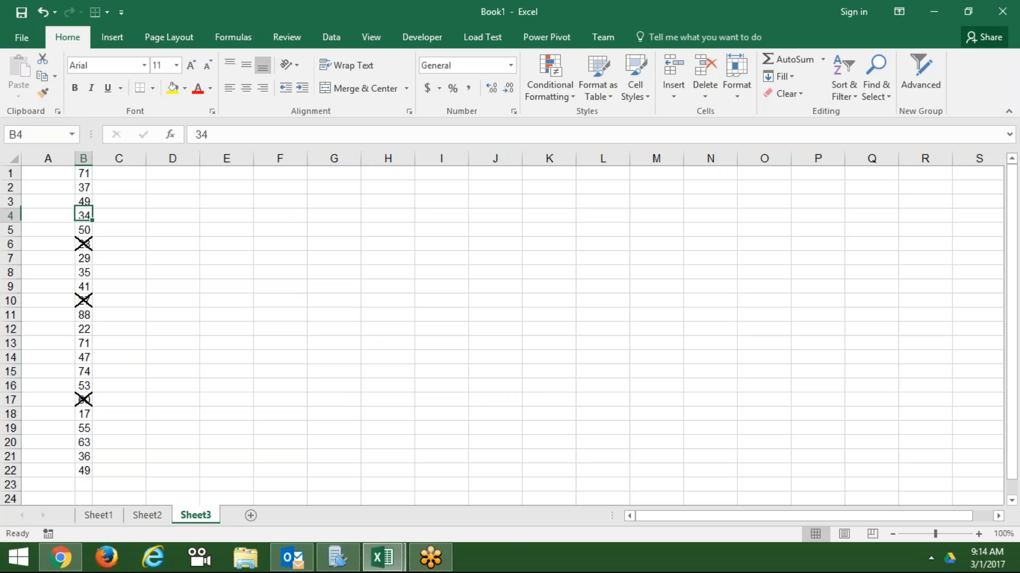
key(Up)
key(Up)
key(Up)
key(Up)
key(Up)
key(Up)
key(Up)
key(Up)
key(Up)
key(Up)
key(Up)
key(Up)
key(Up)
key(Up)
key(Up)
key(Up)
key(Up)
key(Up)
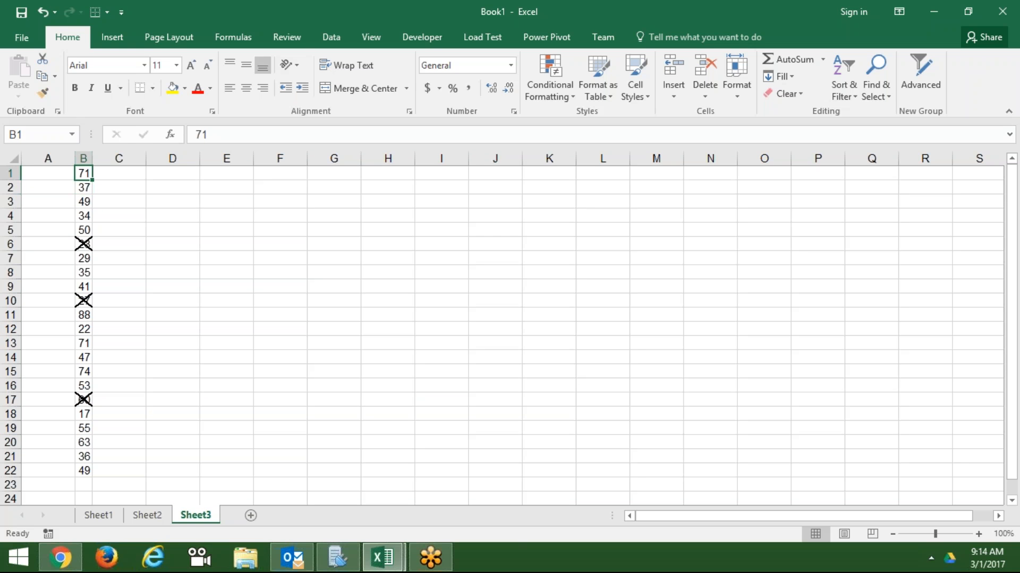
key(Down)
key(Down)
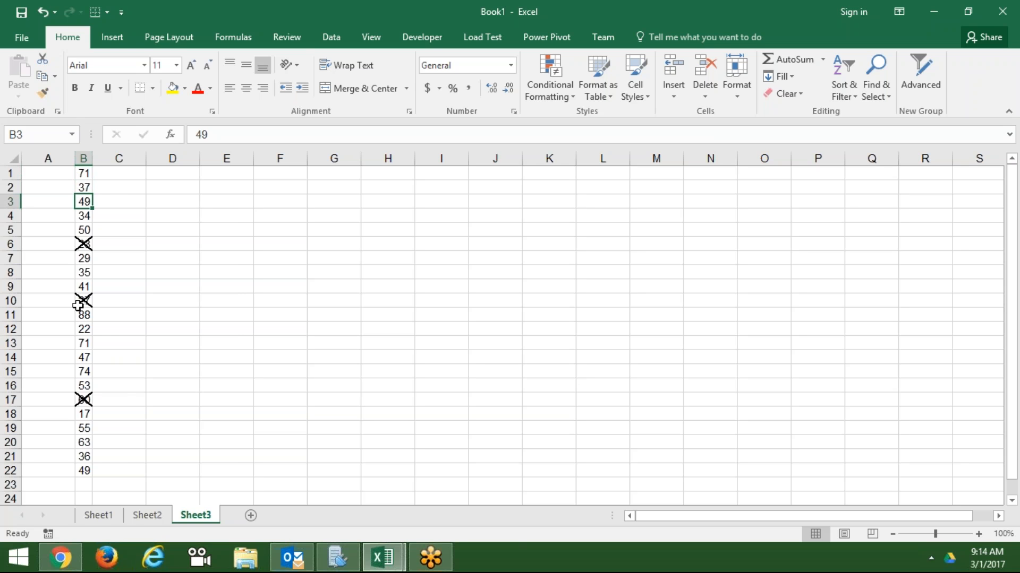
- Give B3 (49) green solid left and rising diagonal borders forming a tick
right_click(84, 202)
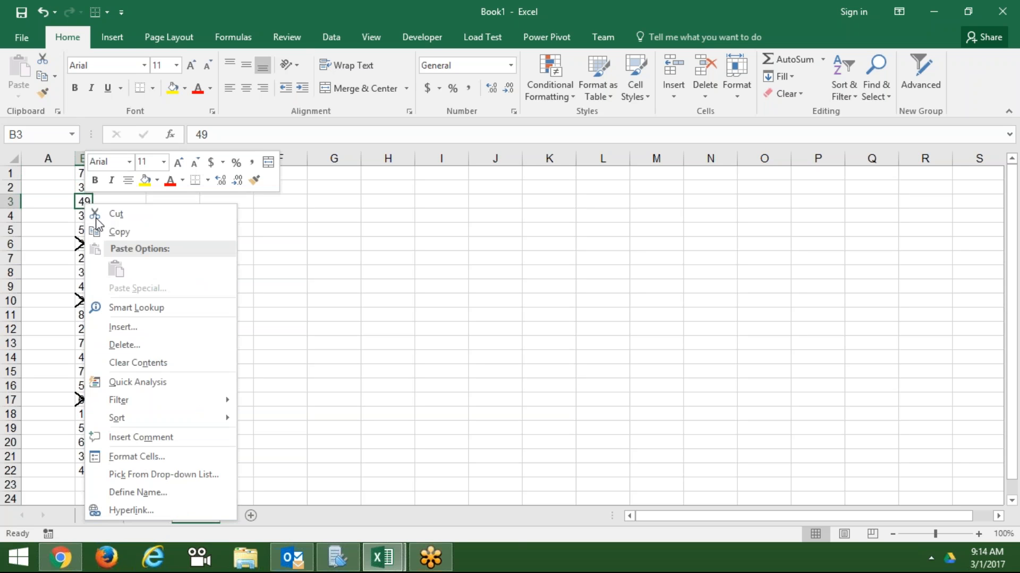
click(120, 456)
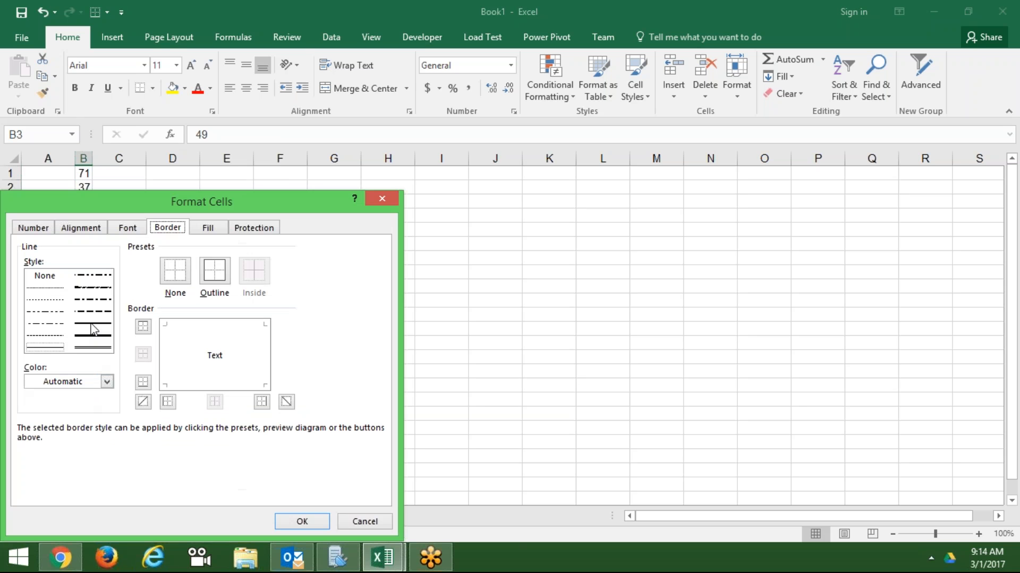
click(91, 325)
click(168, 402)
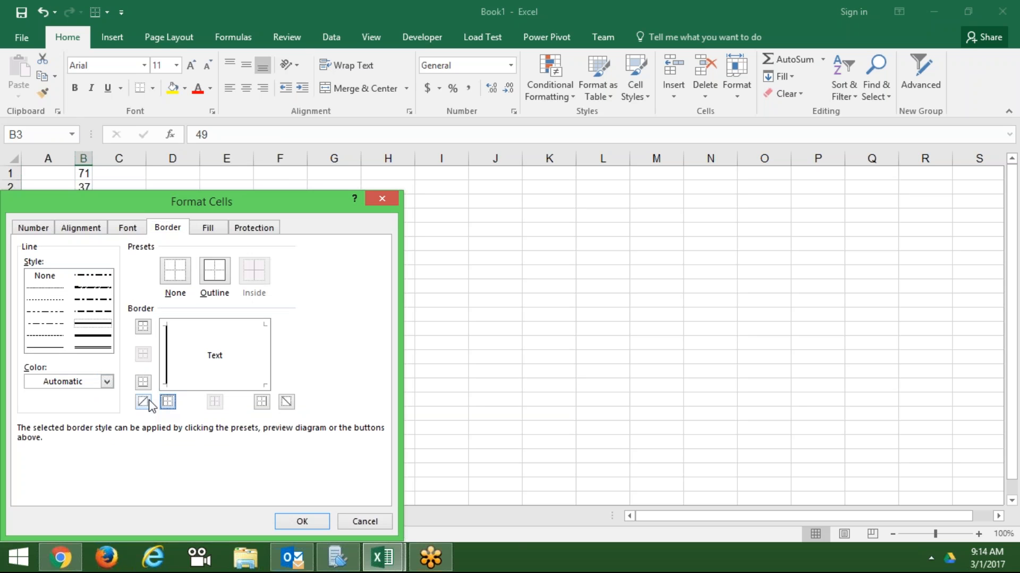
click(149, 402)
click(93, 383)
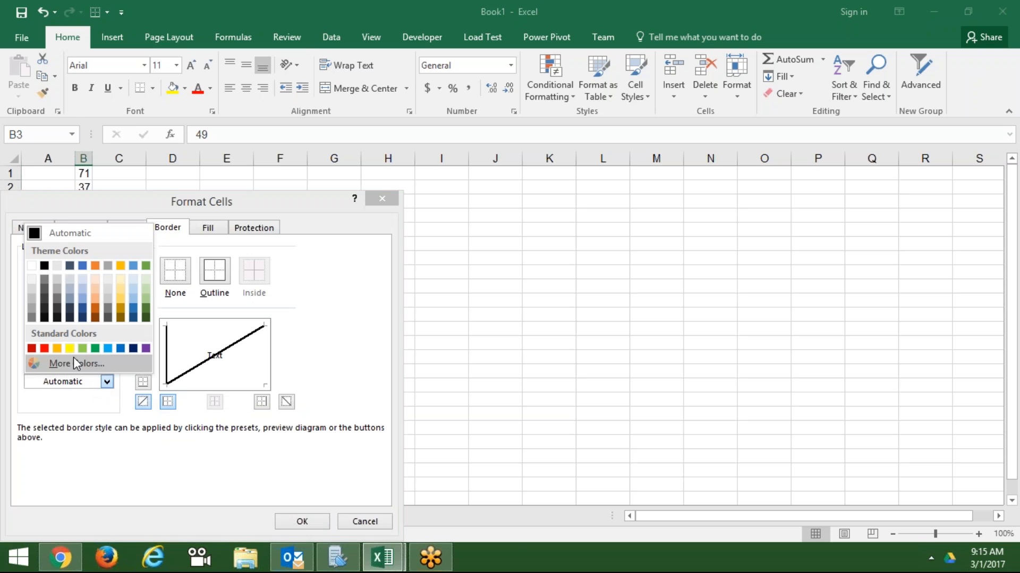
click(95, 348)
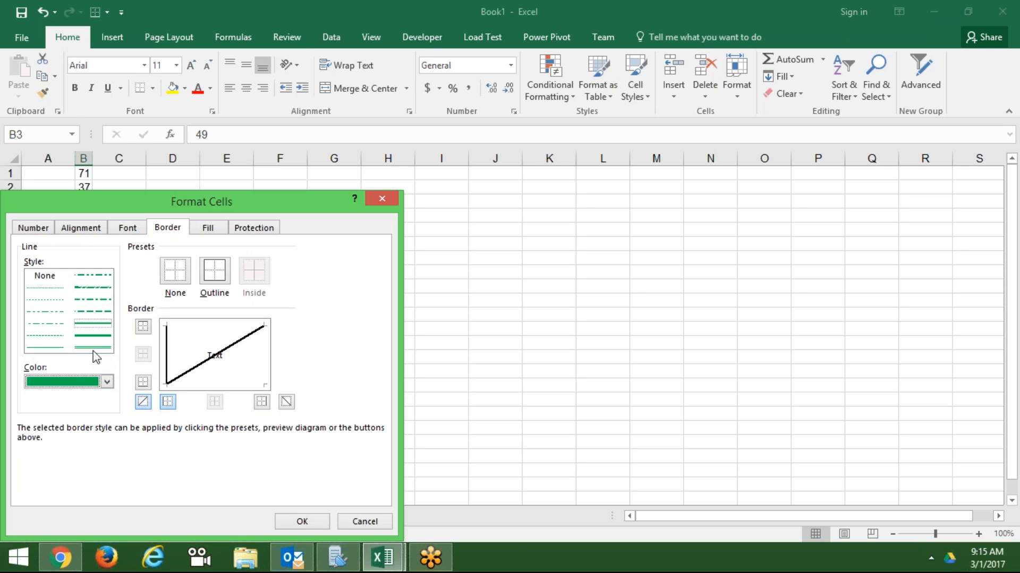
click(163, 403)
click(149, 402)
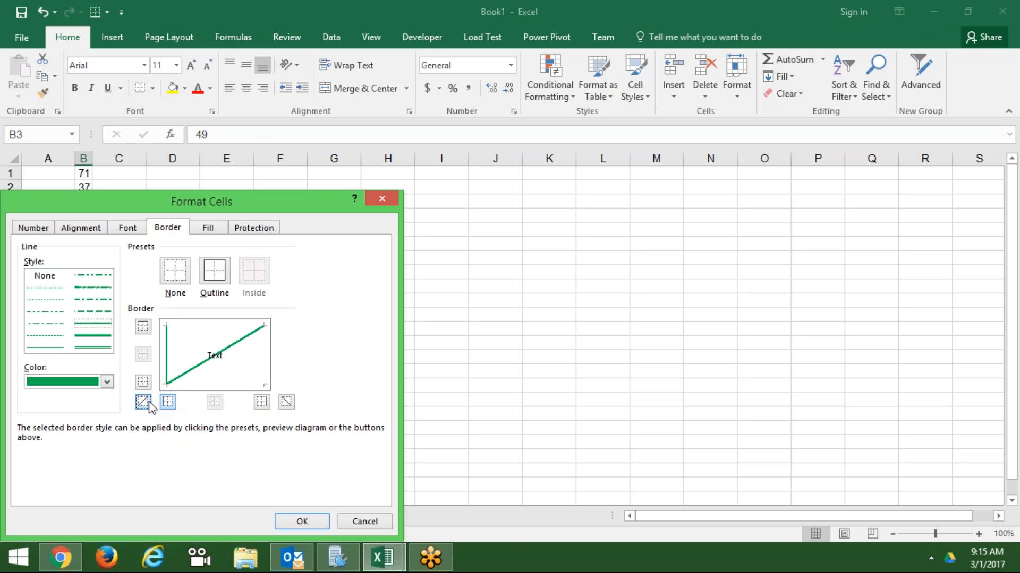
click(314, 519)
click(211, 423)
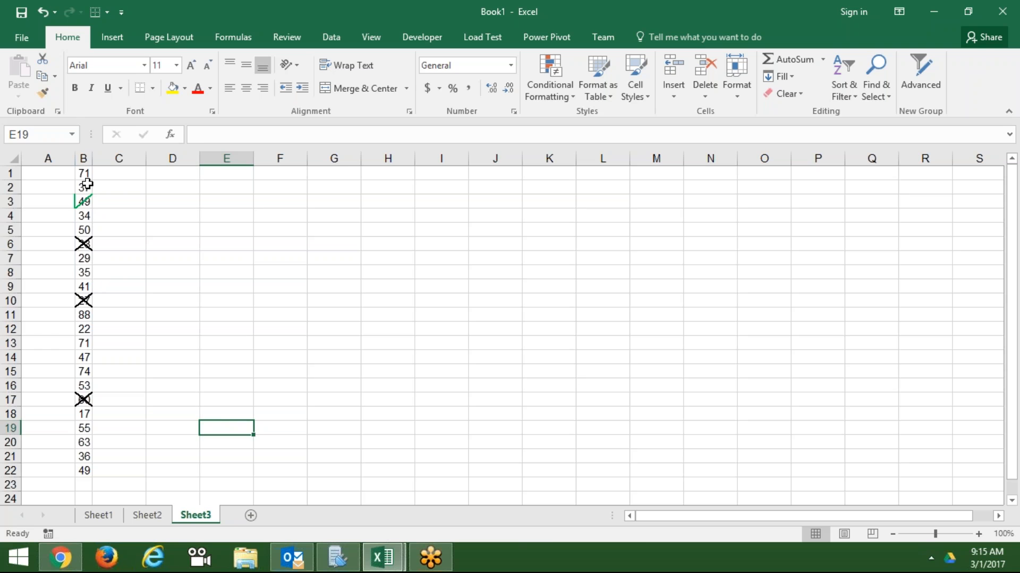
drag(83, 174, 83, 457)
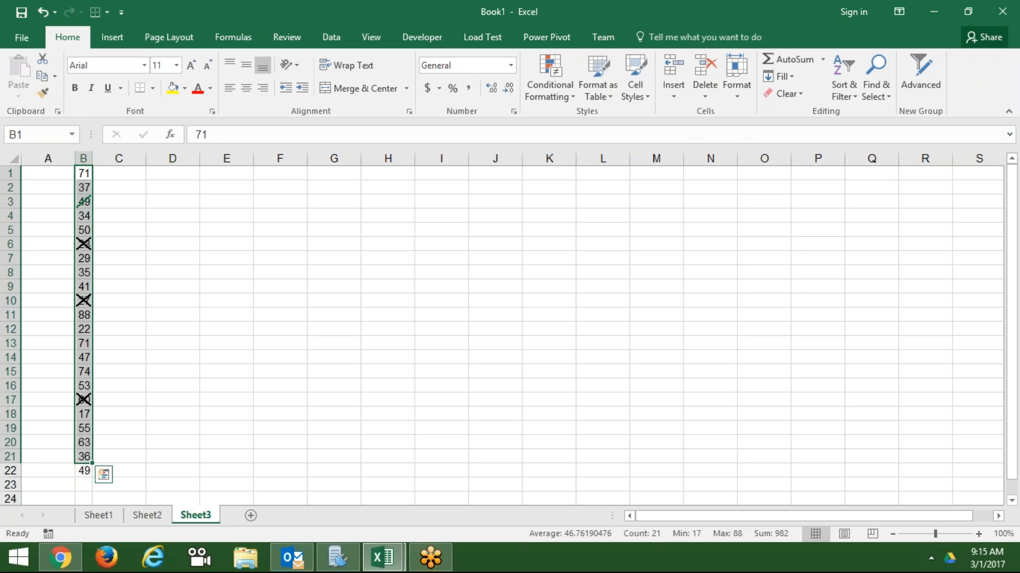
key(Up)
key(Down)
key(Down)
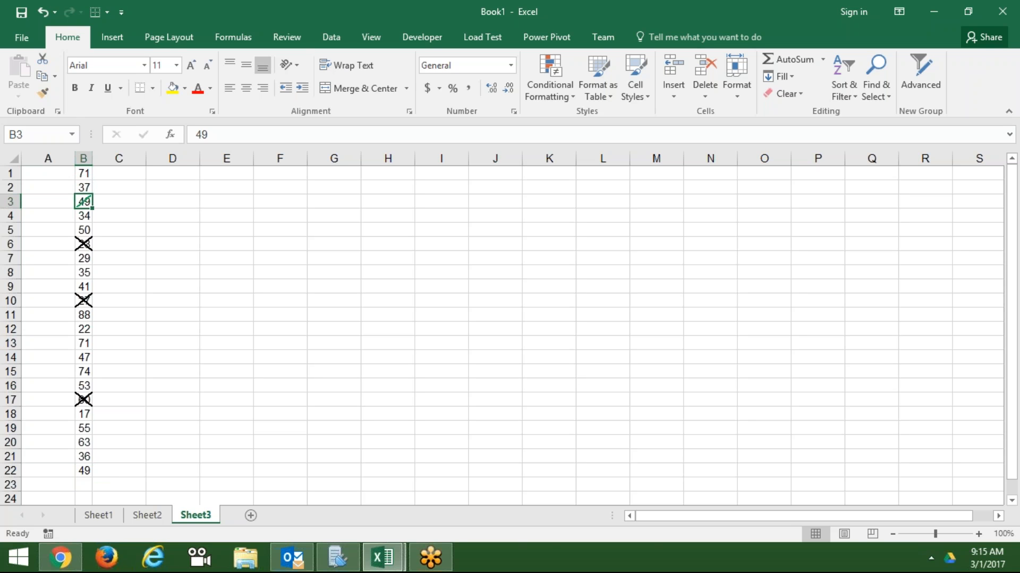
key(Right)
key(Up)
key(Up)
key(Down)
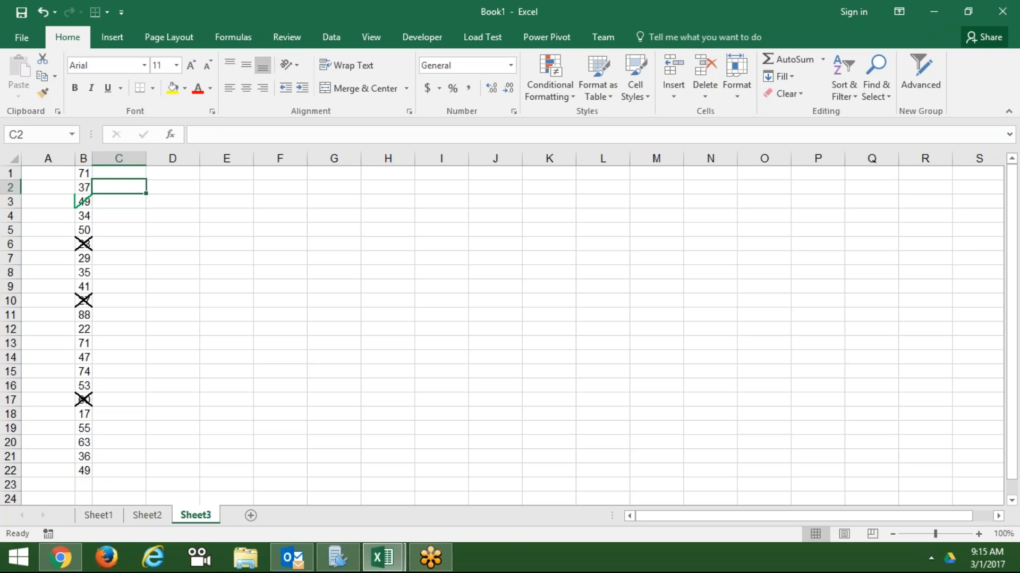
key(Down)
key(Down)
key(Down)
key(Down)
key(Down)
key(Down)
key(Down)
key(Down)
key(Down)
key(Down)
key(Down)
key(Down)
key(Down)
key(Down)
key(Down)
key(Down)
key(Down)
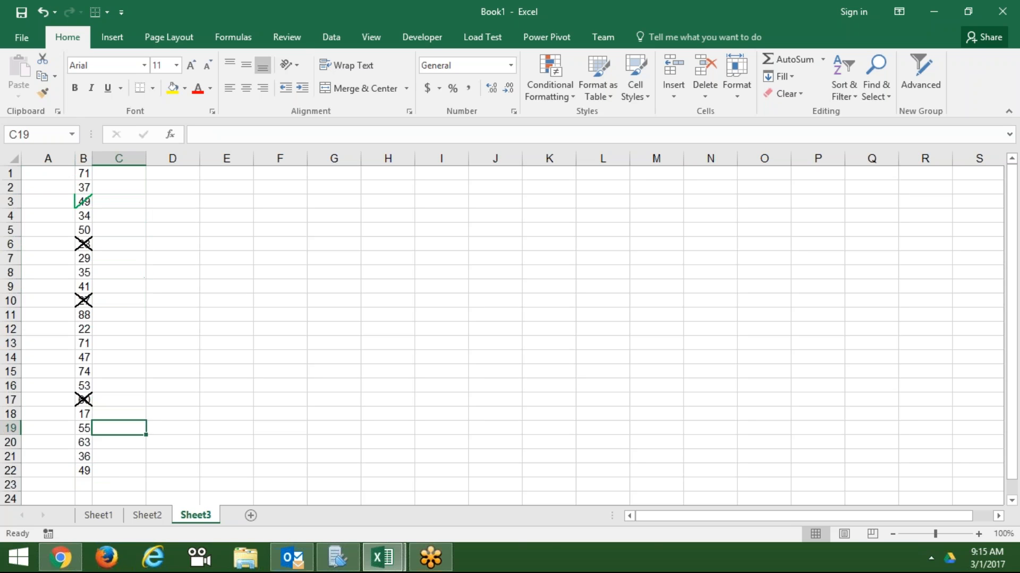
key(Up)
key(Up)
key(Up)
key(Up)
key(Up)
key(Up)
key(Up)
key(Up)
key(Up)
key(Up)
key(Up)
key(Up)
key(Up)
key(Up)
key(Up)
key(Up)
key(Up)
key(Up)
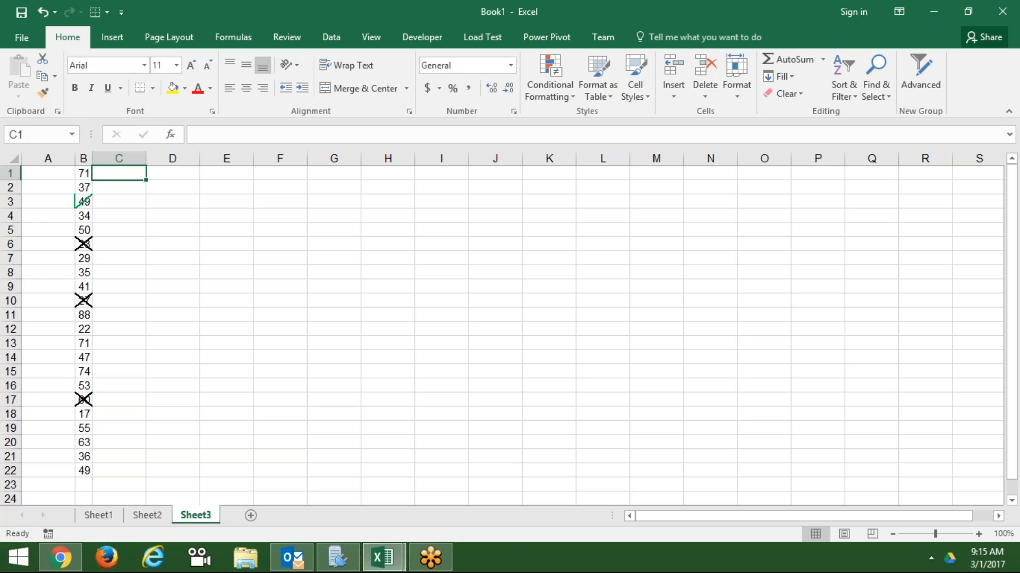
- Type P in C1 and set its font to Wingdings 2 so it shows a tick
text(P)
key(Return)
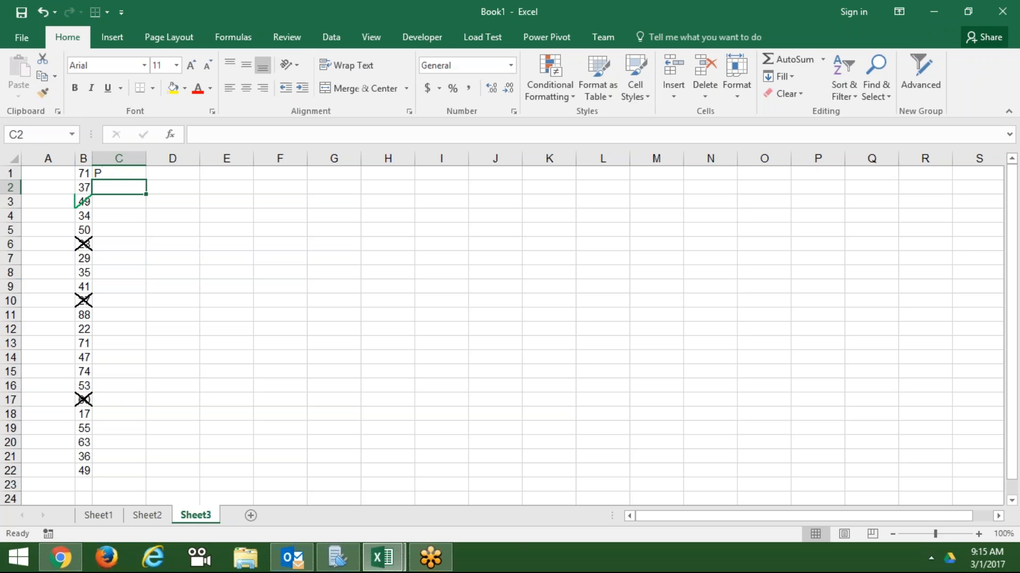
key(Up)
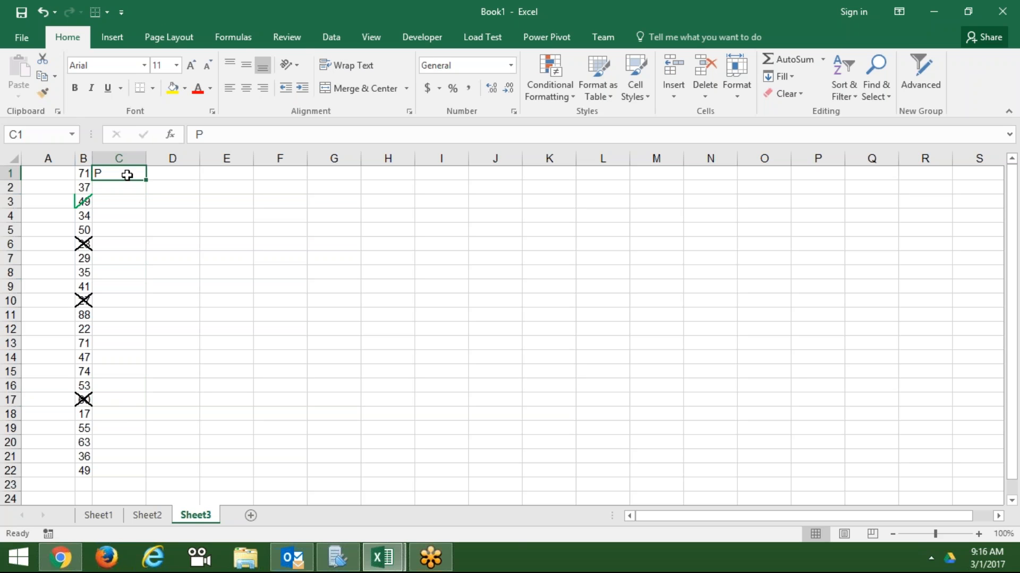
click(146, 64)
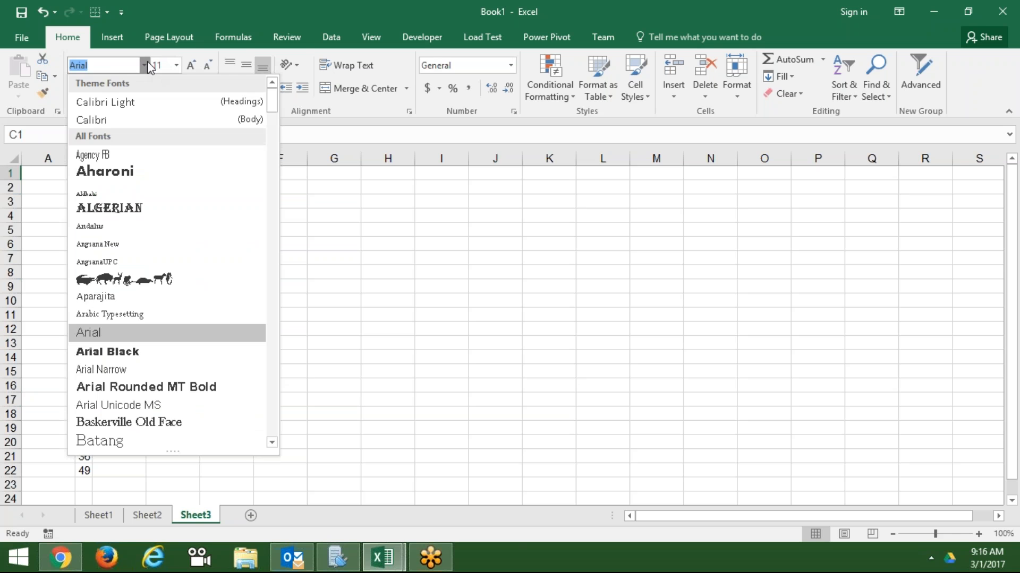
key(Down)
key(Down)
key(Down)
key(Down)
key(Down)
key(Down)
key(Down)
key(Down)
key(Down)
key(Down)
key(Down)
key(Down)
key(Down)
key(Down)
key(Down)
key(Down)
key(Down)
key(Down)
key(Down)
key(Down)
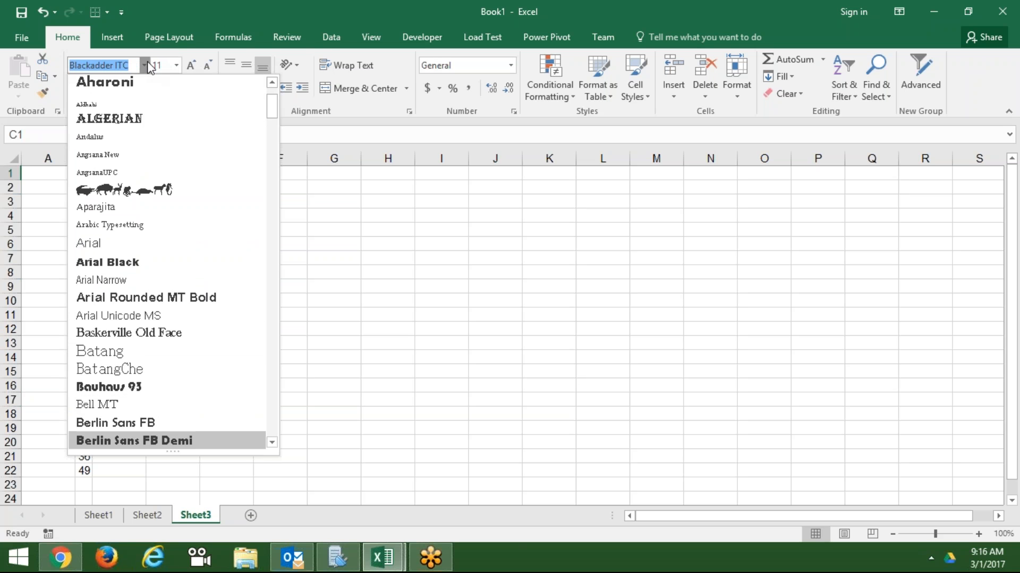
key(Down)
key(Down)
key(Down)
key(Down)
key(Down)
key(Down)
key(Down)
key(Down)
key(Down)
key(Down)
key(Down)
key(Down)
key(Down)
key(Down)
key(Down)
key(Down)
key(Down)
key(Down)
key(Down)
key(Down)
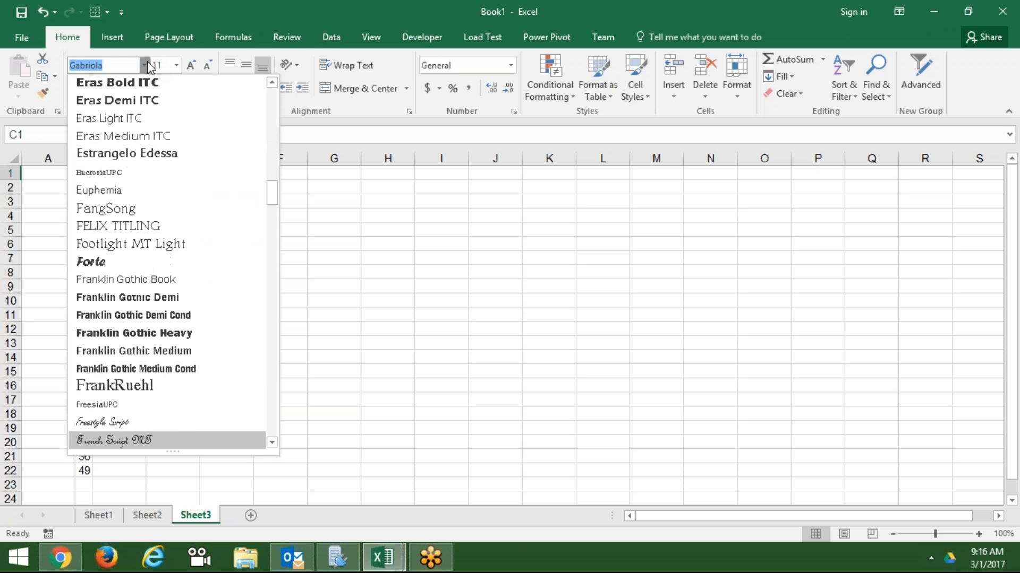
key(Down)
key(Down)
key(Down)
key(Down)
key(Down)
key(Down)
key(Down)
key(Down)
key(Down)
key(Down)
key(Down)
key(Down)
key(Down)
key(Down)
key(Down)
key(Down)
key(Down)
key(Down)
key(Down)
key(Down)
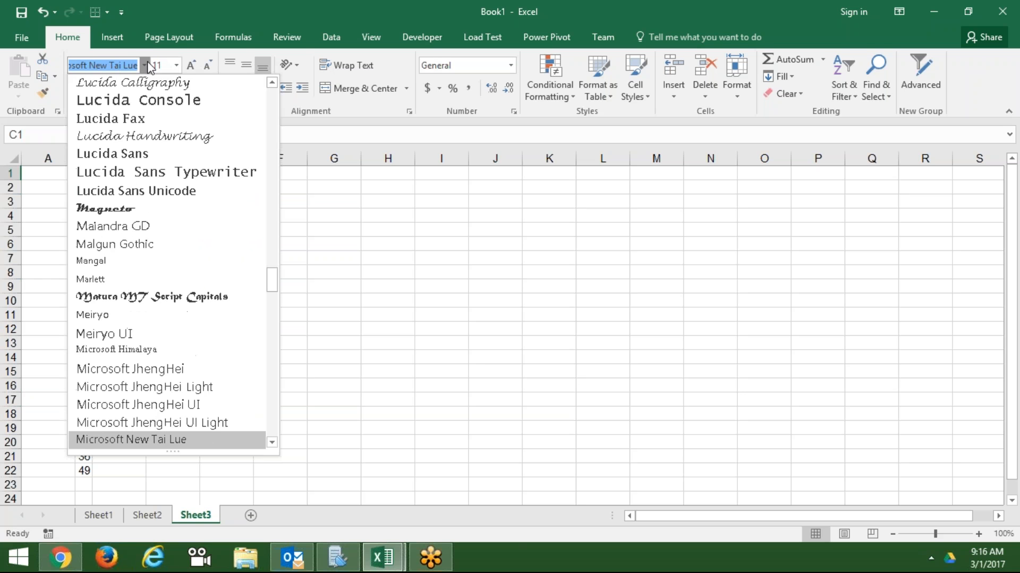
key(Down)
key(Down)
key(Down)
key(Down)
key(Down)
key(Down)
key(Down)
key(Down)
key(Down)
key(Down)
key(Down)
key(Down)
key(Down)
key(Down)
key(Down)
key(Down)
key(Down)
key(Down)
key(Down)
key(Down)
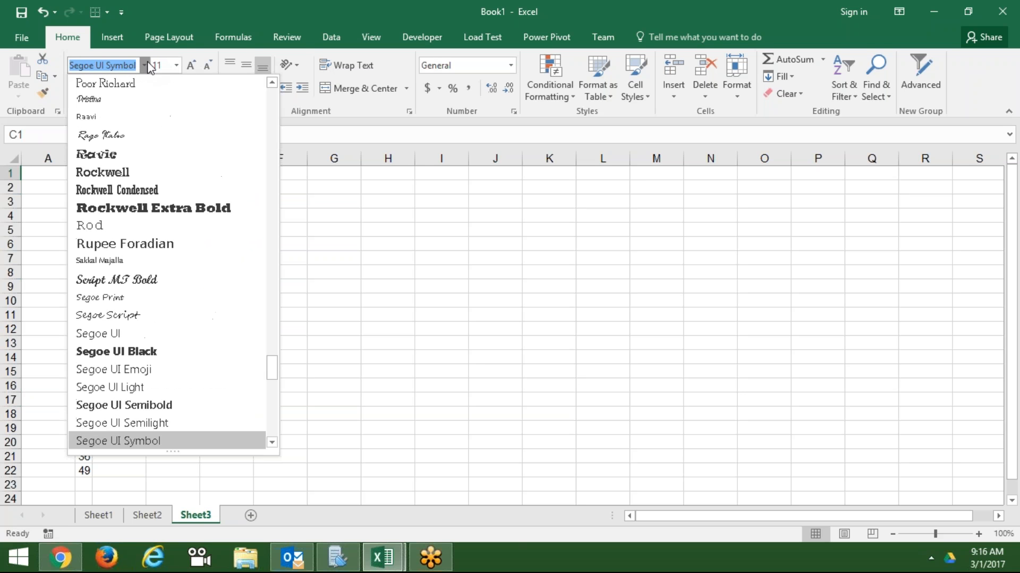
key(Down)
key(Down)
key(Down)
key(Down)
key(Down)
key(Down)
key(Down)
key(Down)
key(Down)
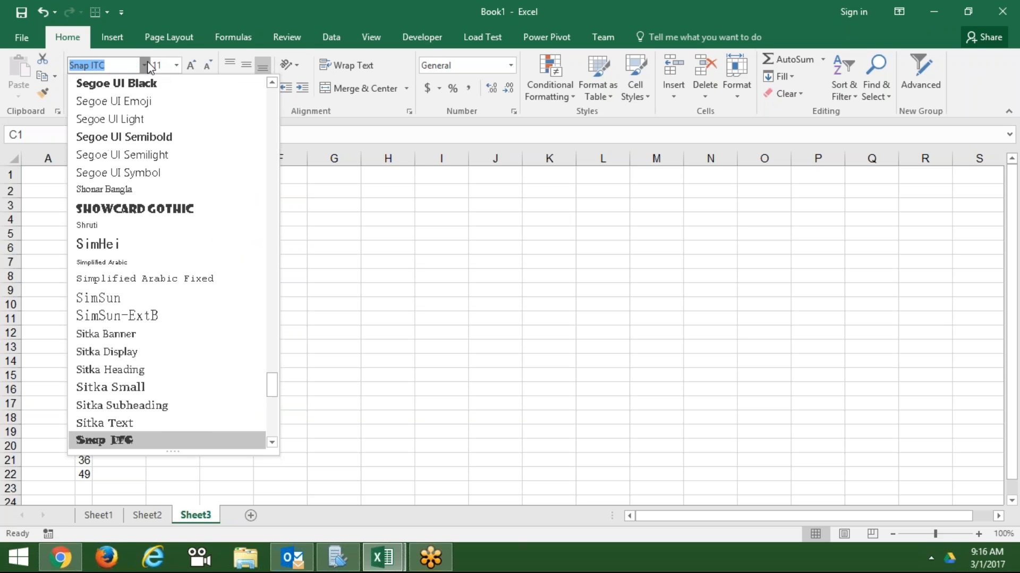
key(Down)
key(Down)
key(Down)
key(Down)
key(Down)
key(Down)
key(Down)
key(Down)
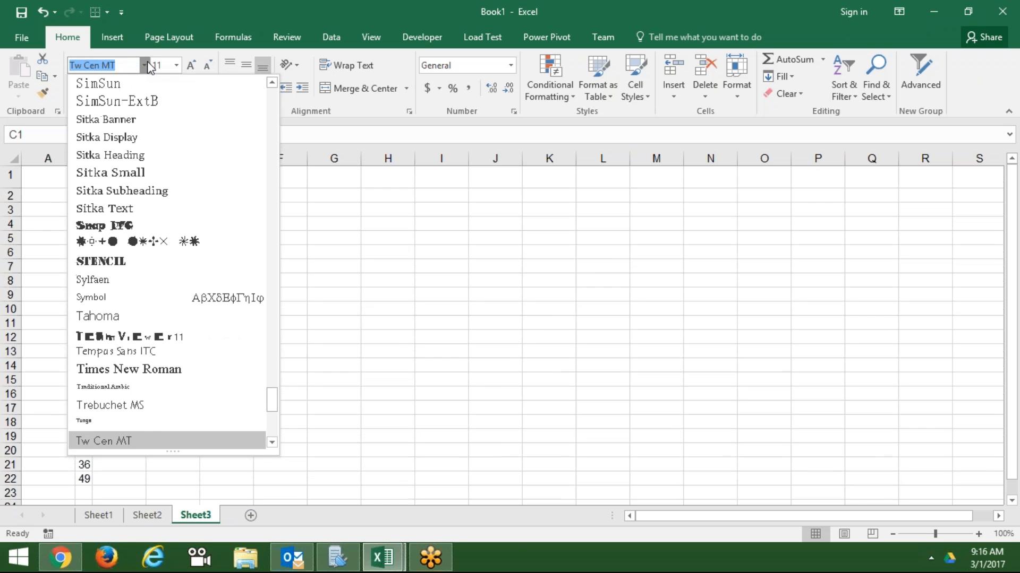
key(Down)
key(Down)
key(Down)
key(Down)
key(Down)
key(Down)
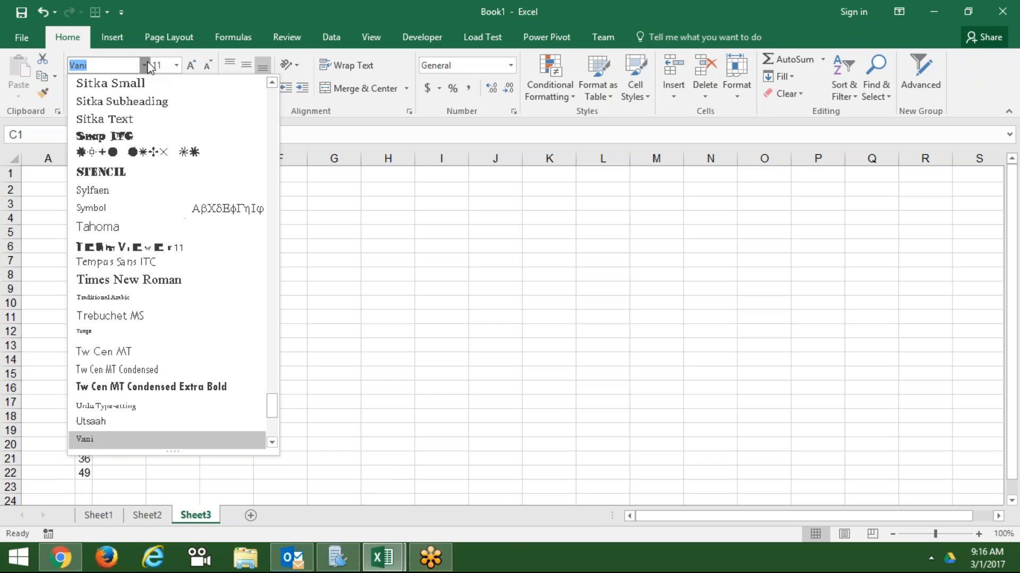
key(Down)
key(Down)
key(Down)
key(Down)
key(Down)
key(Down)
key(Down)
key(Down)
key(Down)
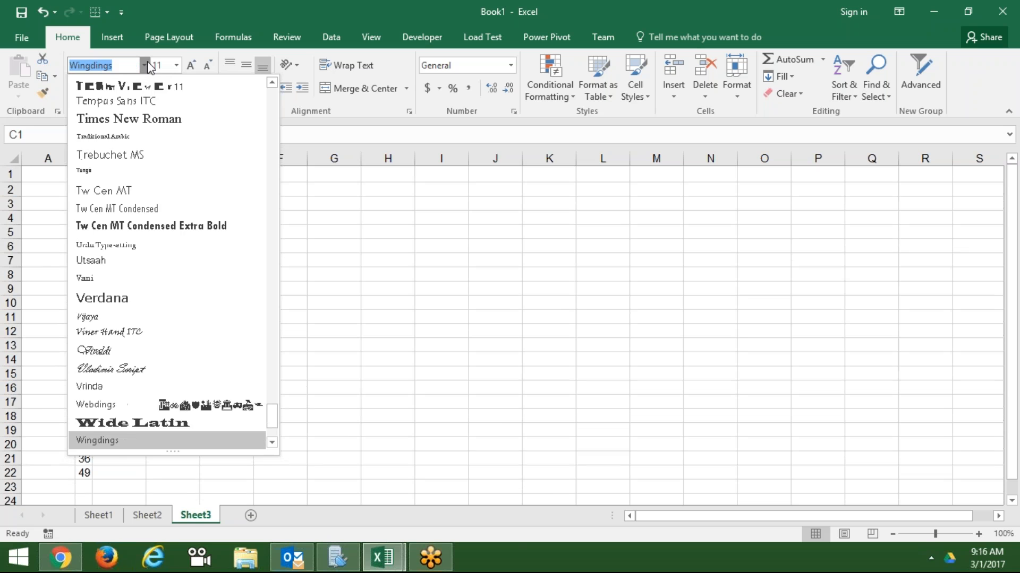
key(Down)
key(Up)
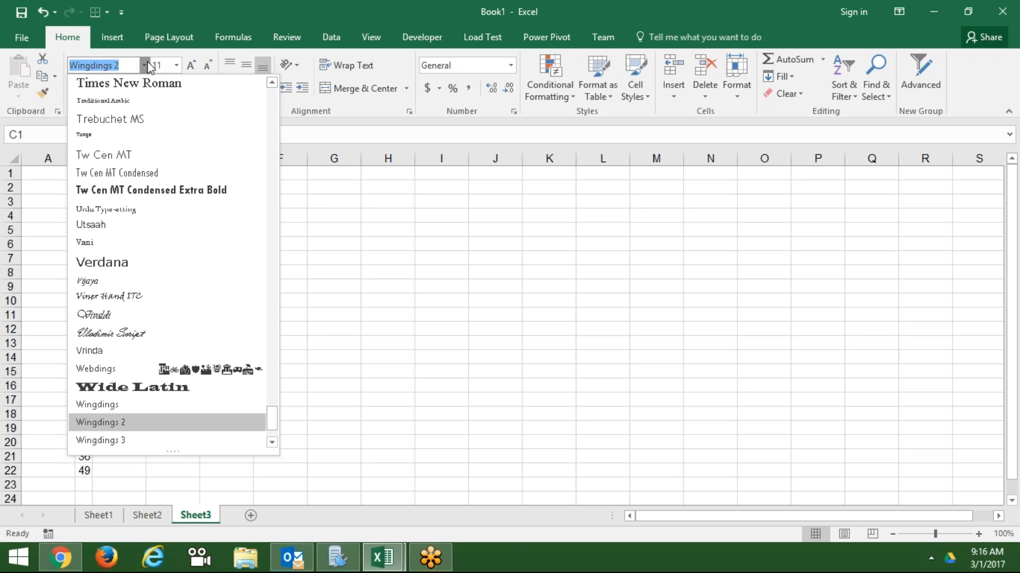
key(Return)
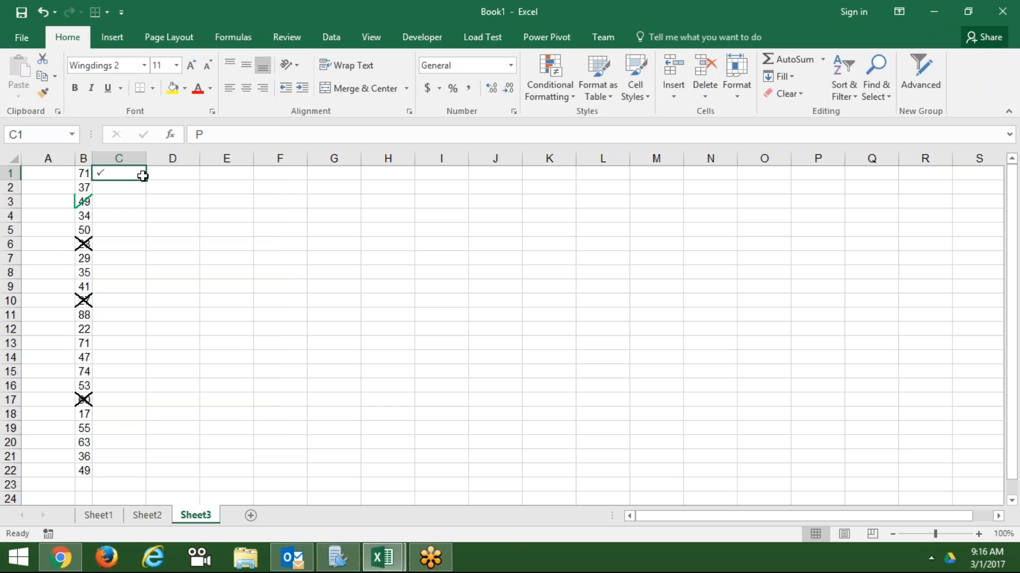
- Fill the C1 tick down to C22, then type O in C12, C17 and C3 for crosses
drag(145, 180, 134, 475)
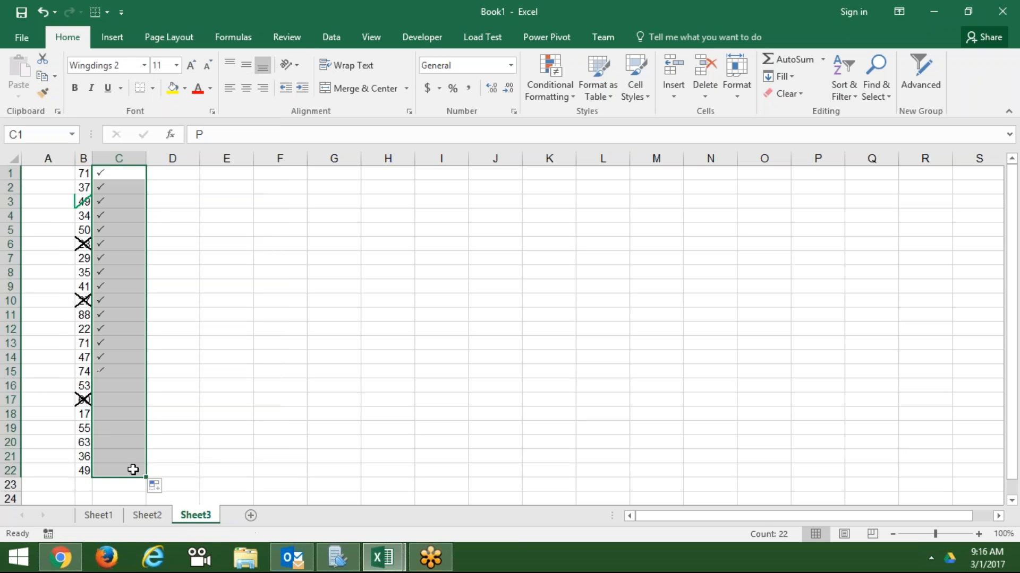
click(118, 330)
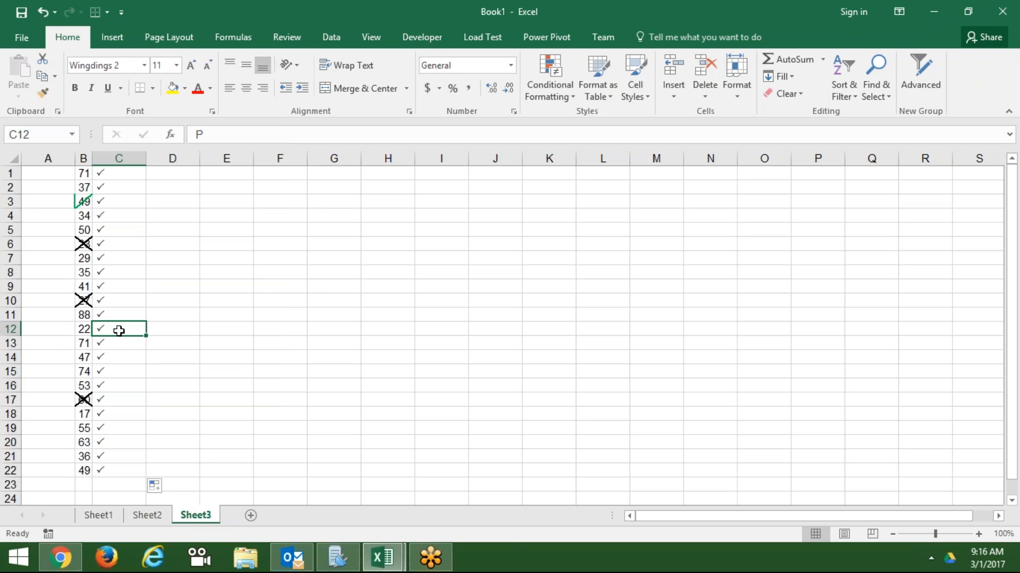
text(O)
key(Return)
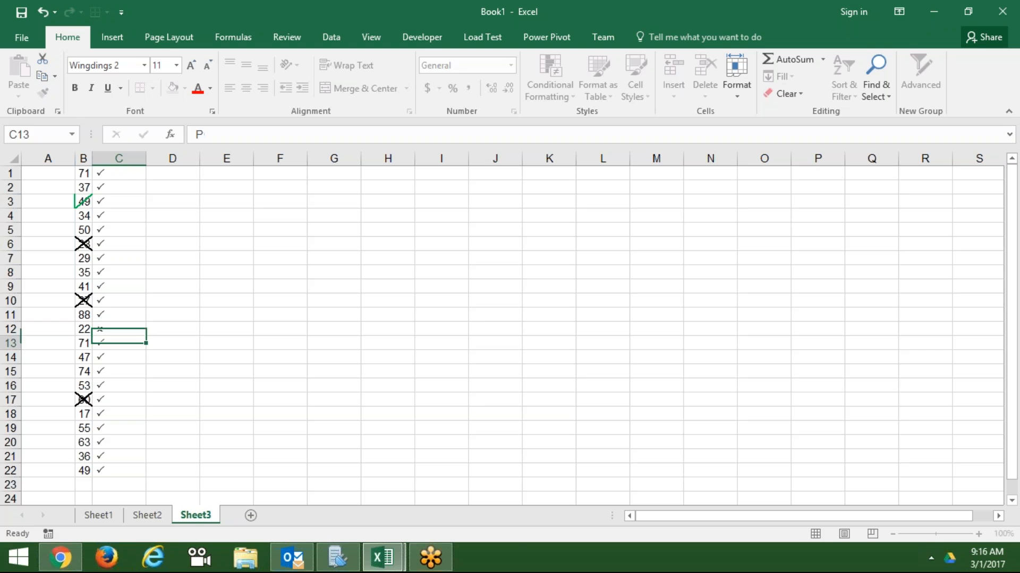
key(Down)
key(Down)
key(Down)
key(Down)
text(O)
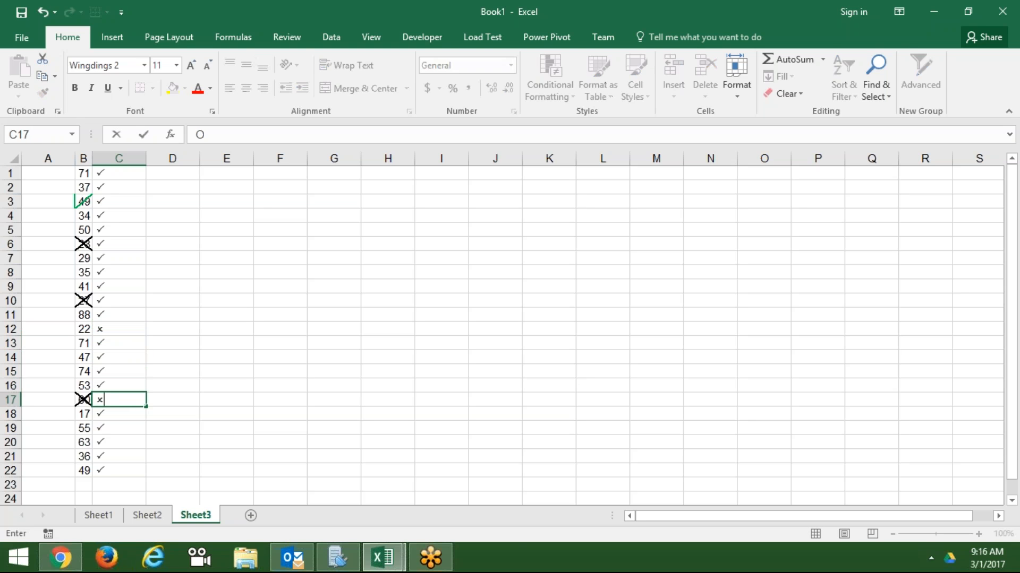
key(Return)
key(ctrl+Up)
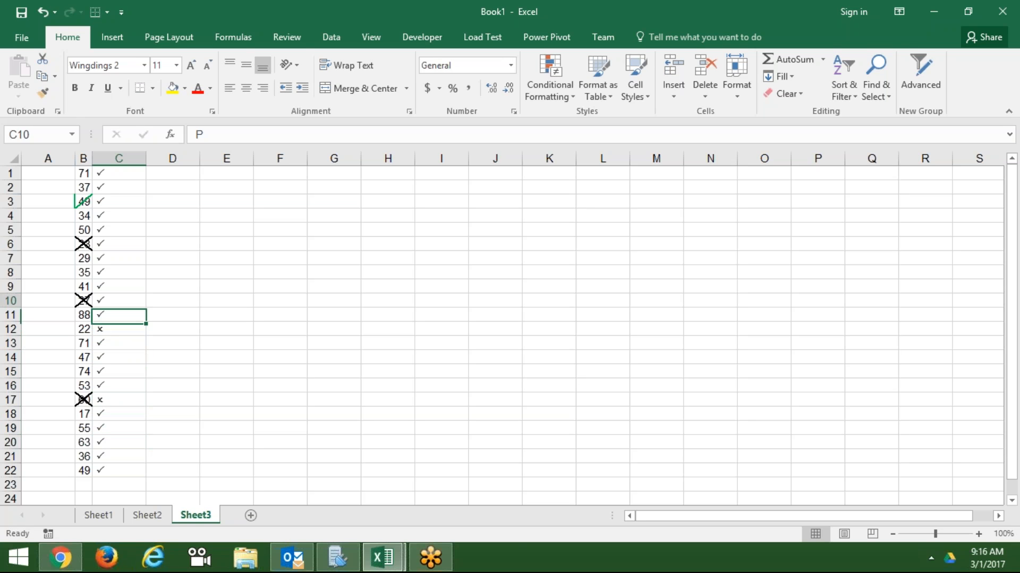
key(Down)
key(Down)
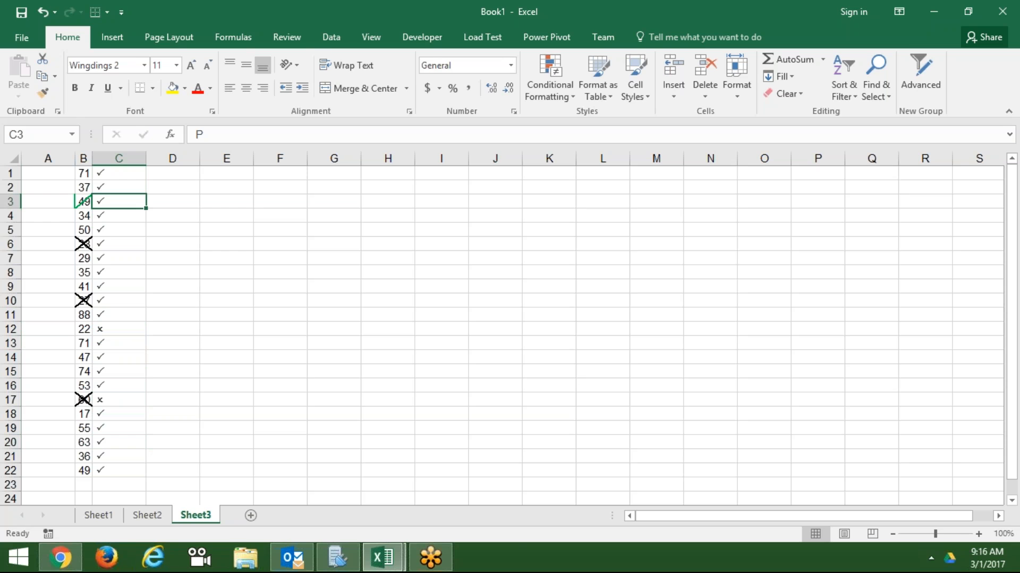
text(O)
key(Return)
key(Down)
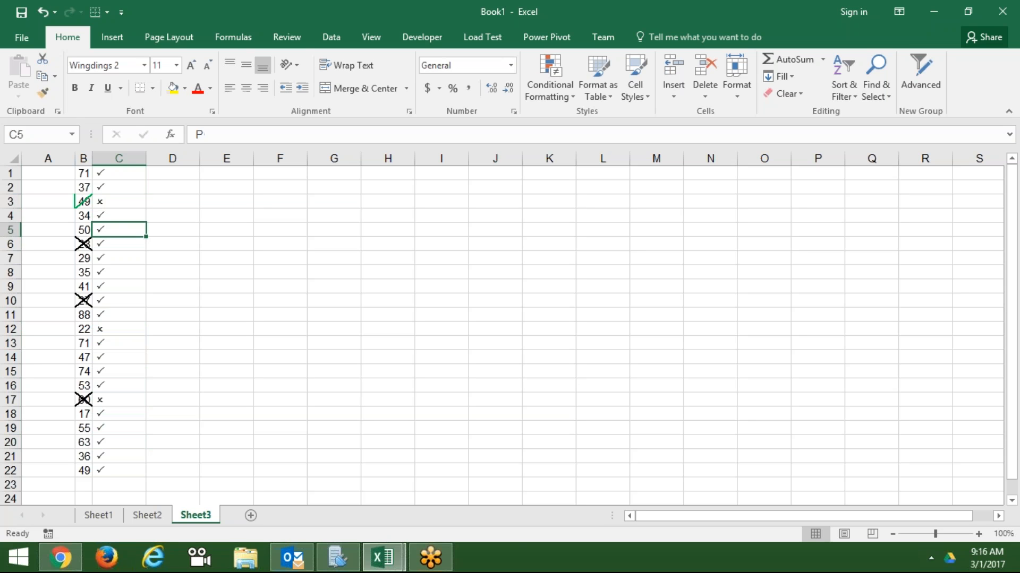
key(ctrl+Up)
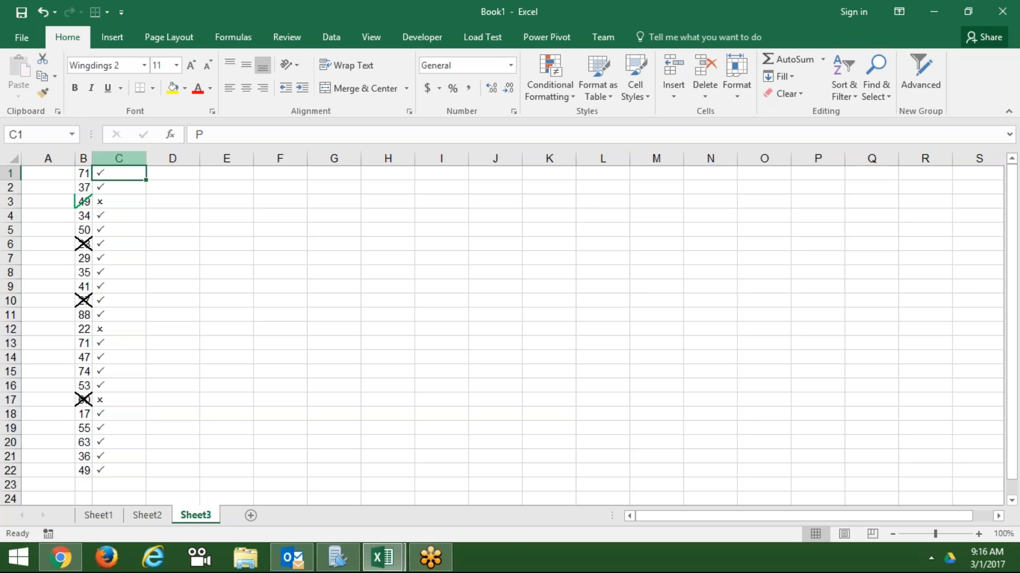
- Confirm the P in C1 as a tick and check the symbol in C5
double_click(215, 133)
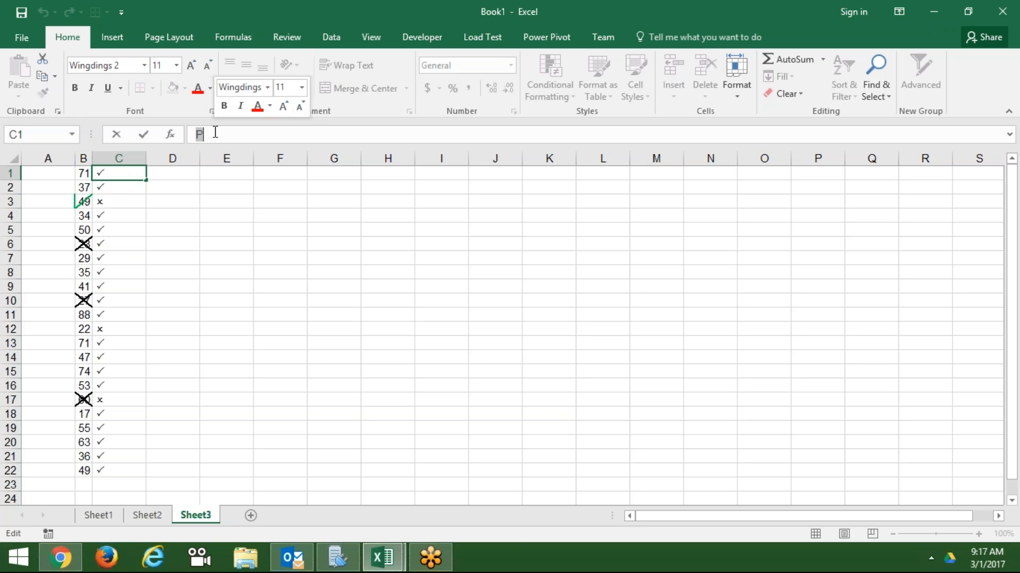
click(302, 236)
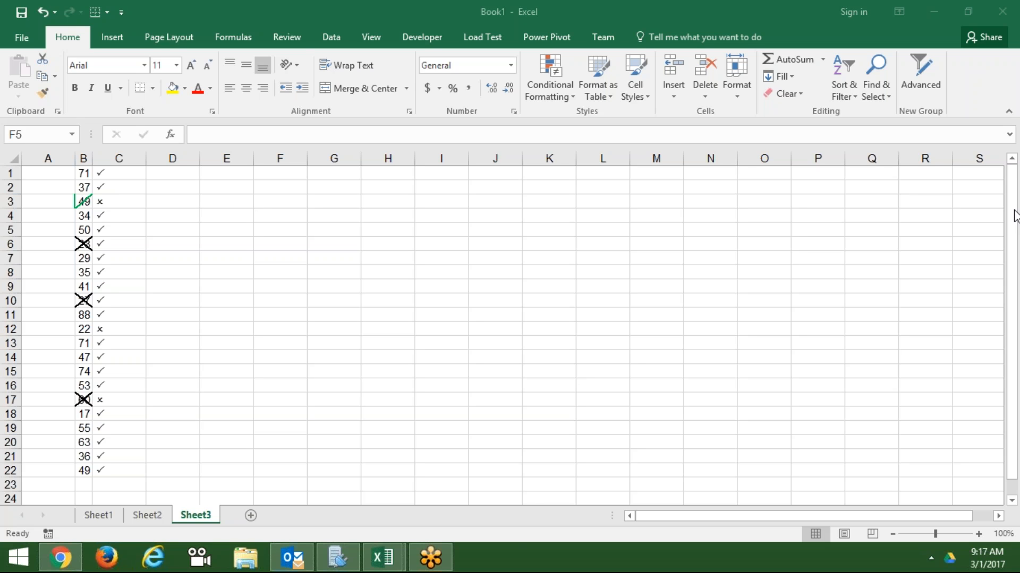
click(369, 226)
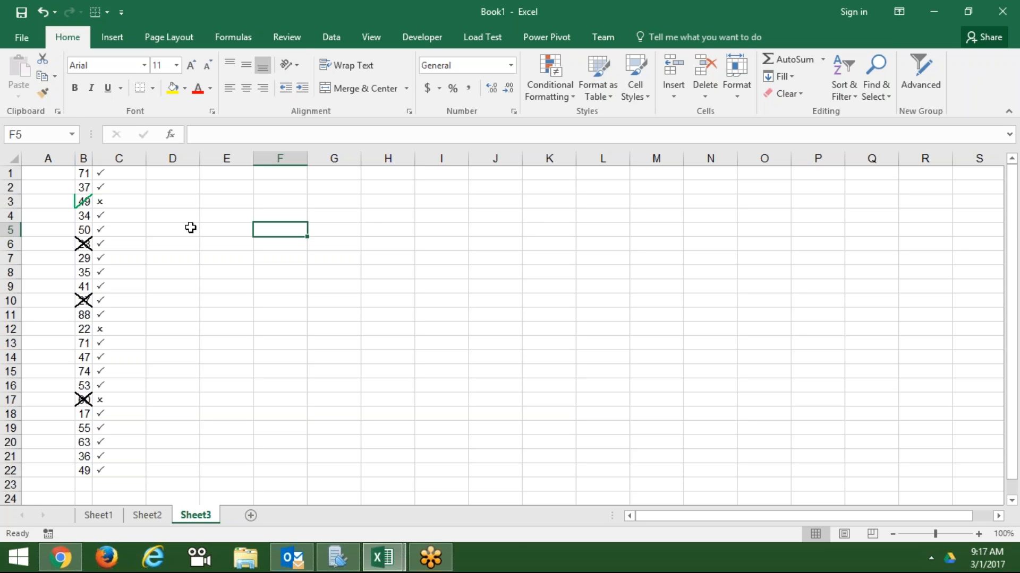
click(114, 232)
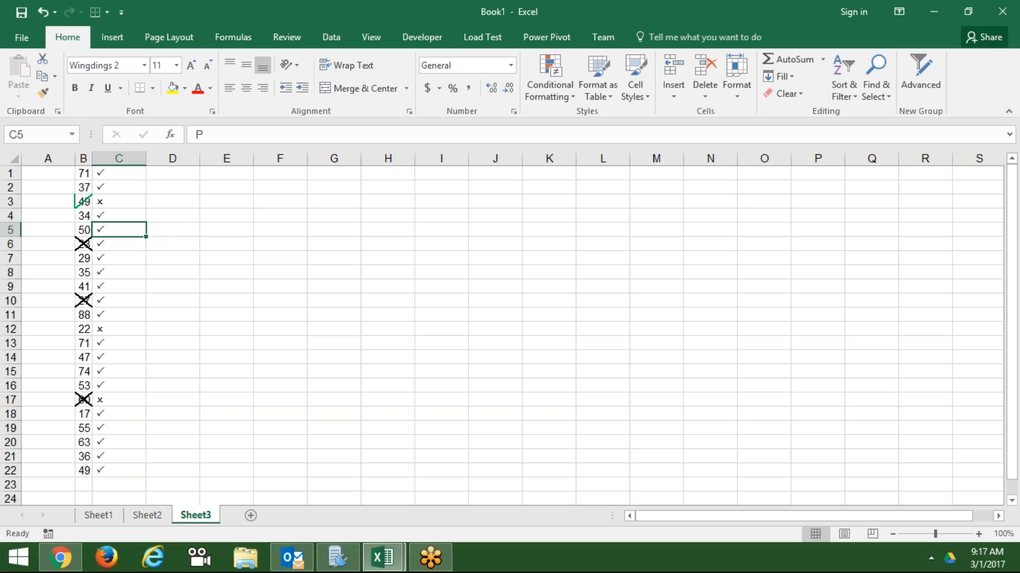
- Re-enter O in C3 as a cross, revealing its letter in the formula bar
click(123, 205)
text(O)
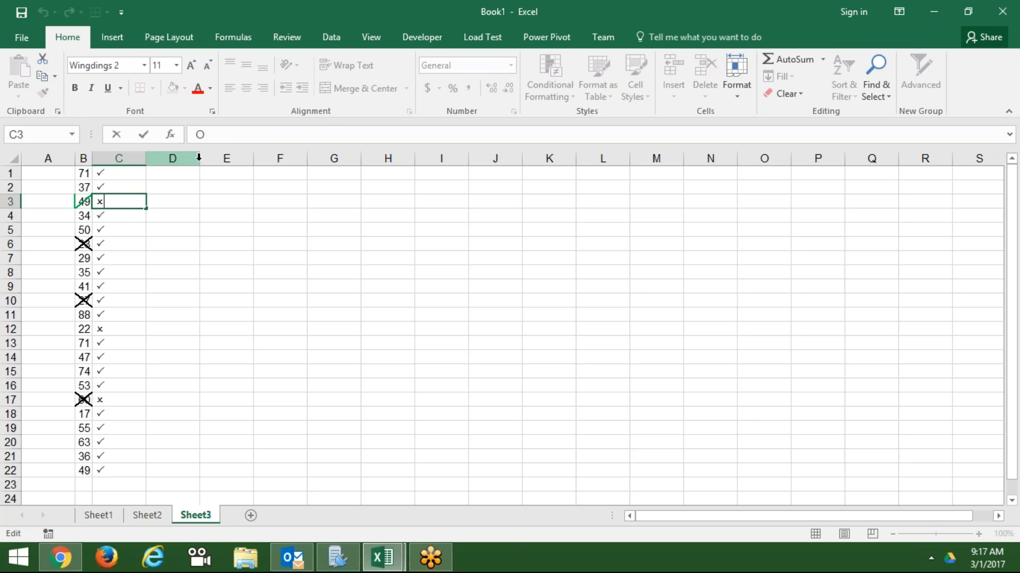
double_click(233, 138)
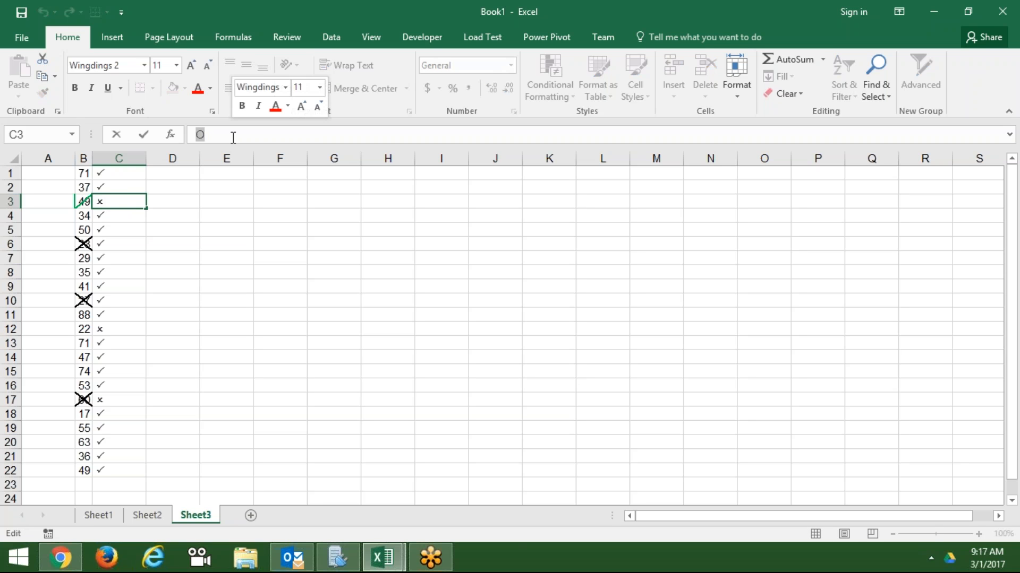
key(Return)
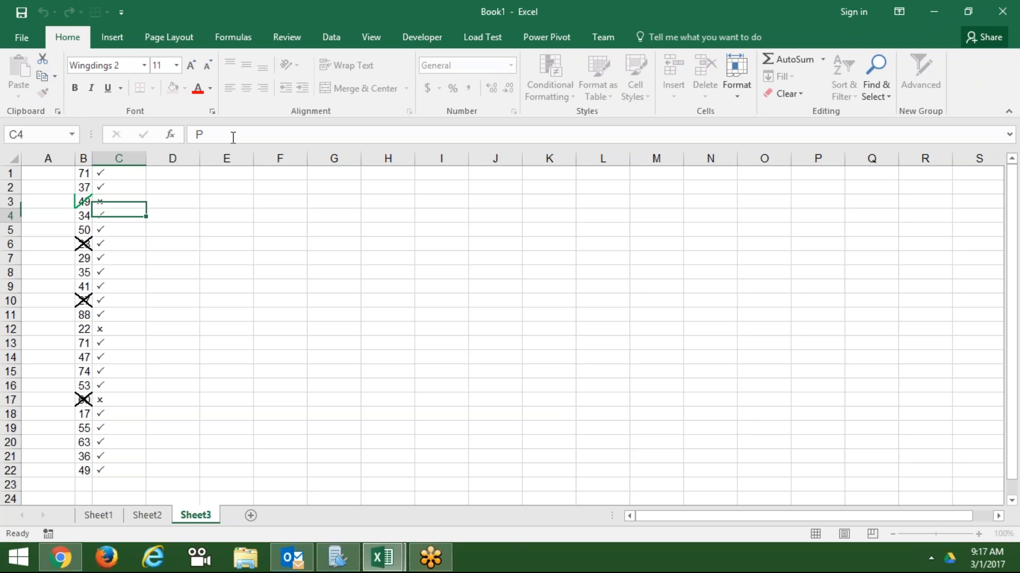
click(228, 199)
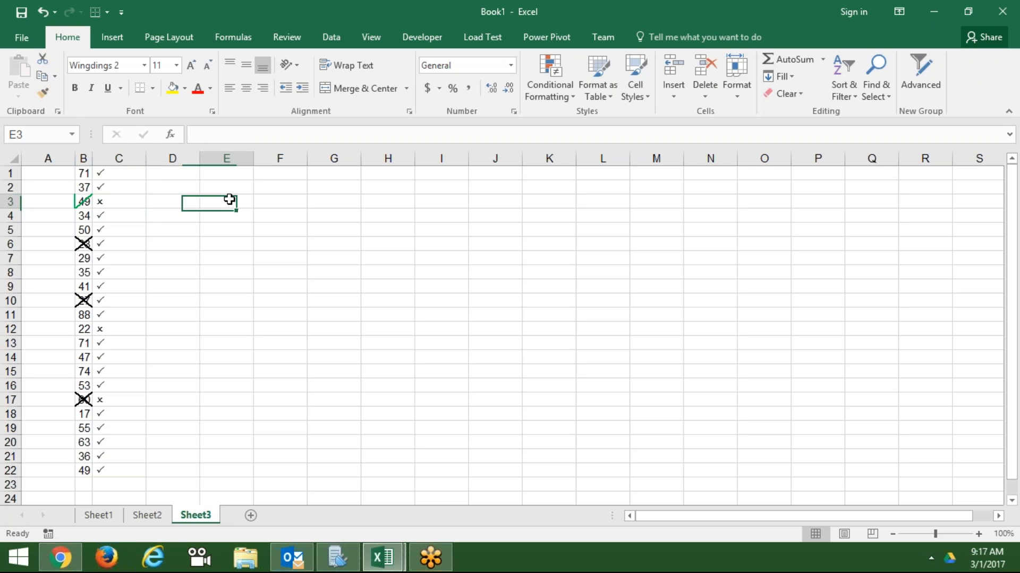
- Type a sample name in E3 and set it in the Blackadder ITC font
text(Sujeet)
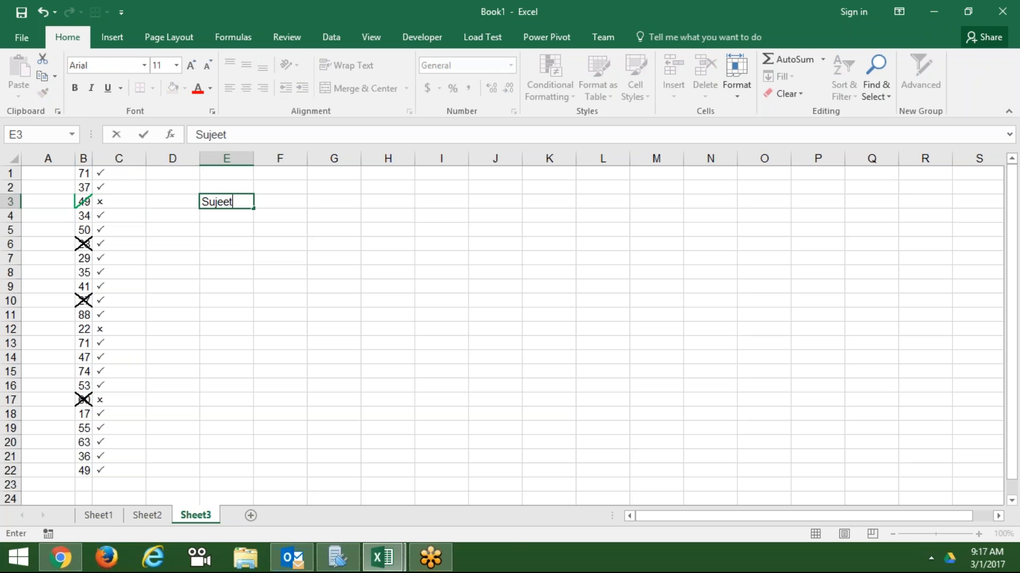
key(Return)
click(227, 201)
key(Escape)
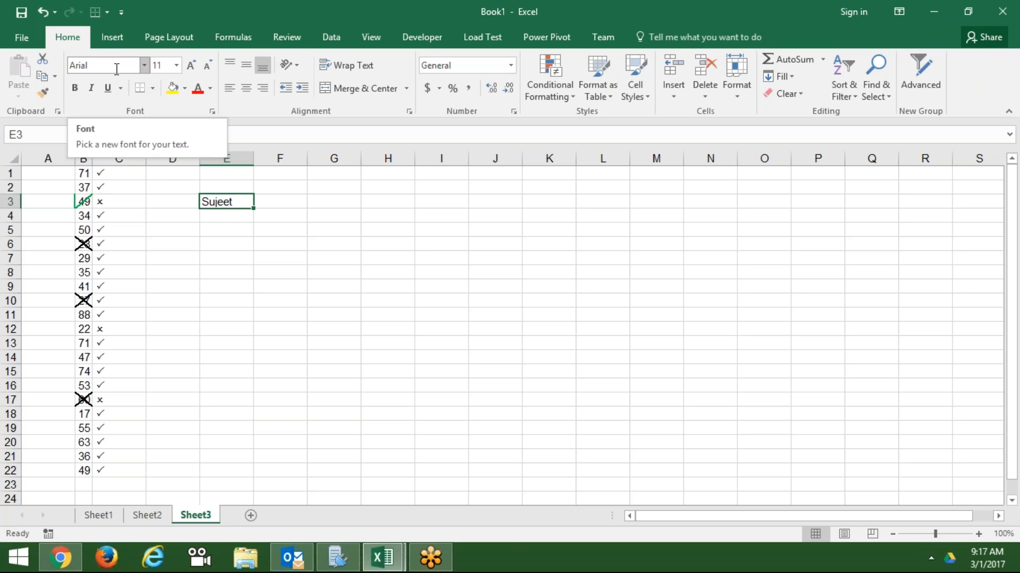
click(144, 65)
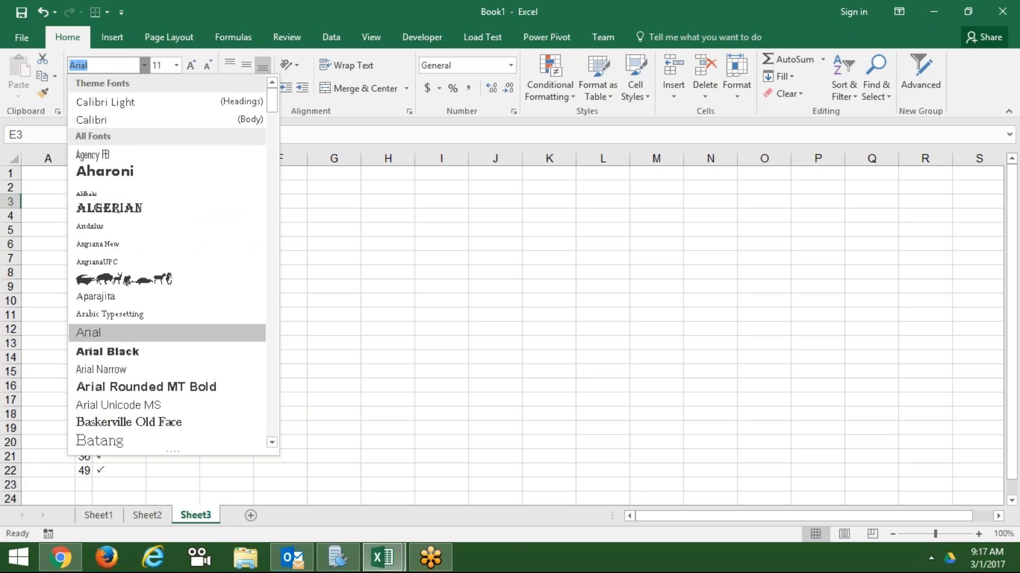
key(Down)
key(Down)
key(Down)
key(Down)
key(Down)
key(Down)
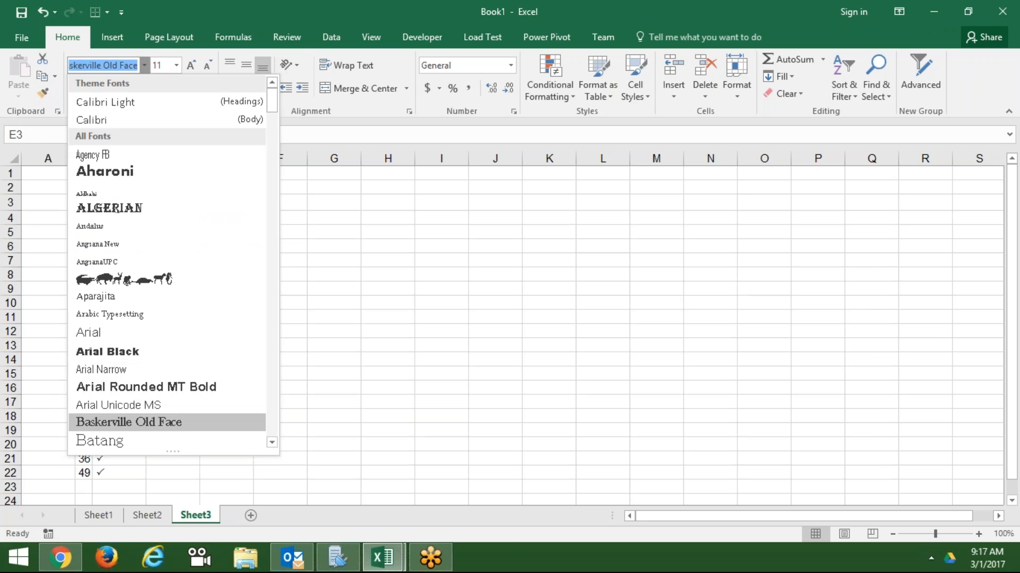
key(Down)
key(Down)
key(Down)
key(Down)
key(Down)
key(Down)
key(Down)
key(Down)
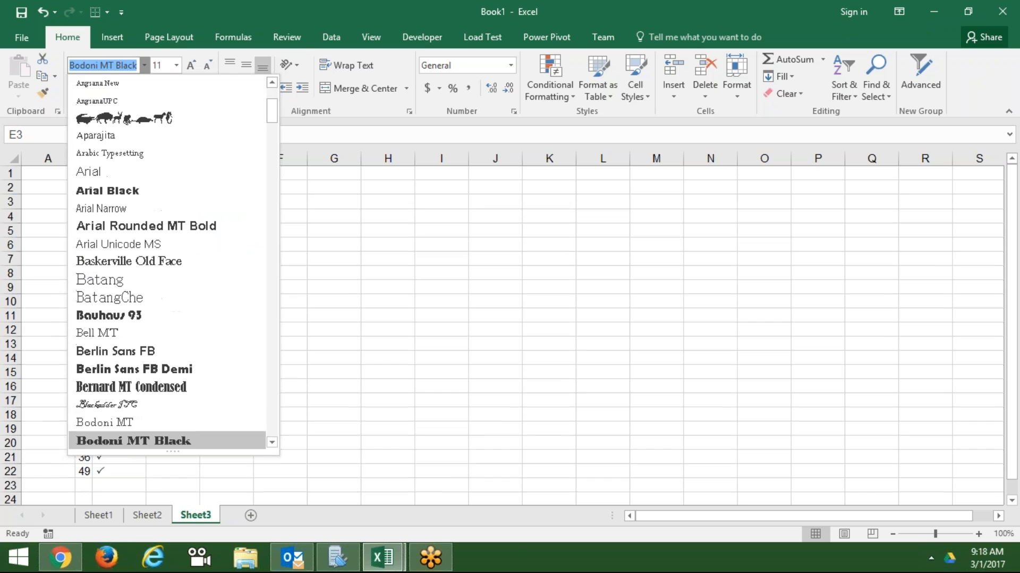
key(Up)
key(Up)
key(Return)
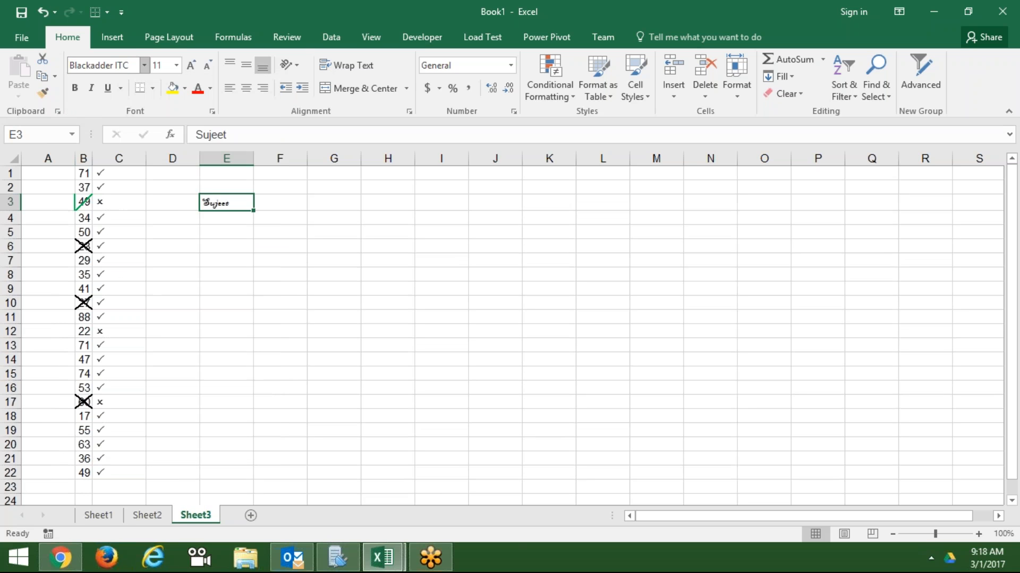
- Switch E3 to Wingdings 2 and replace the name with P for a tick
click(144, 66)
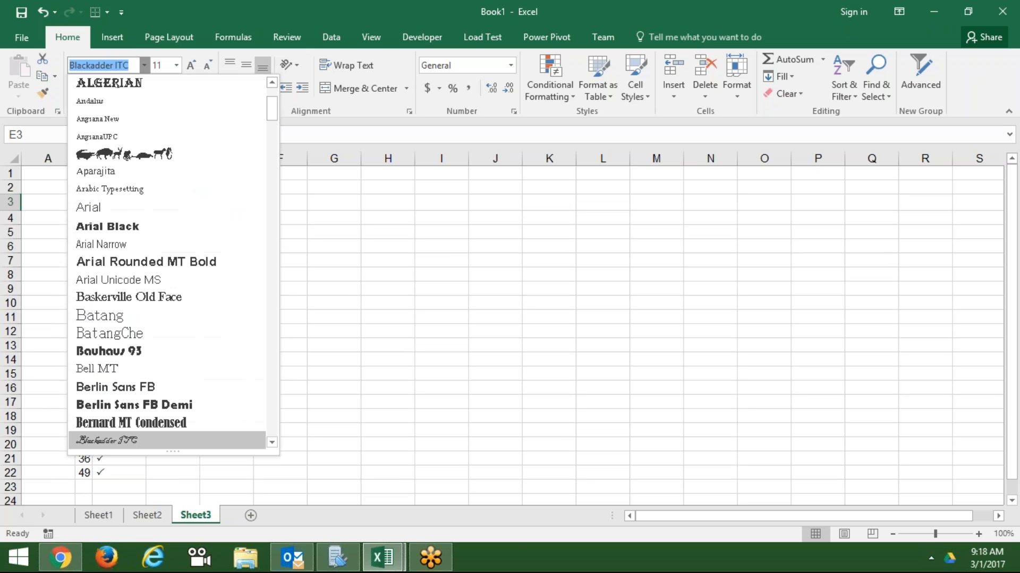
text(Pa)
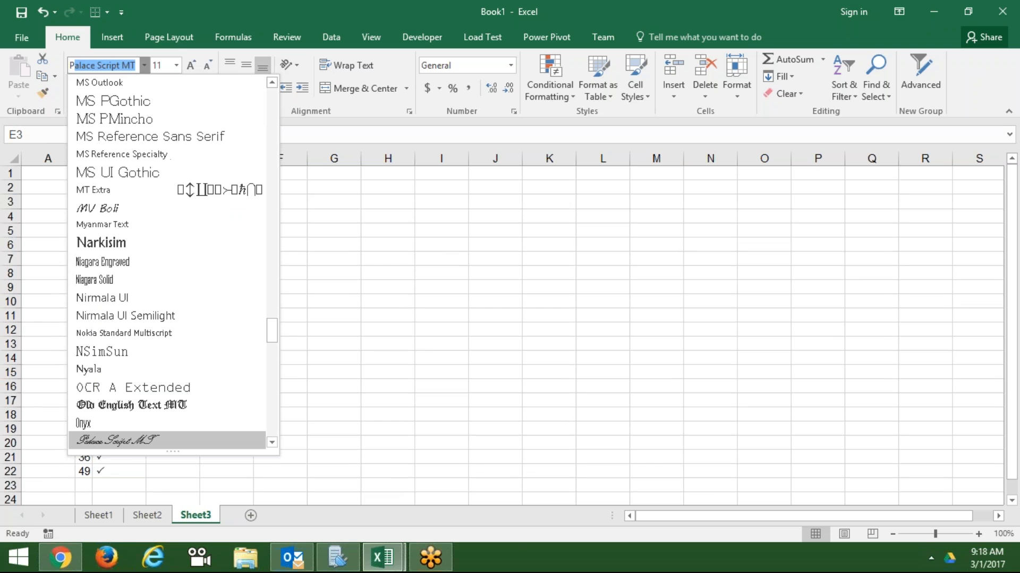
key(BackSpace)
key(BackSpace)
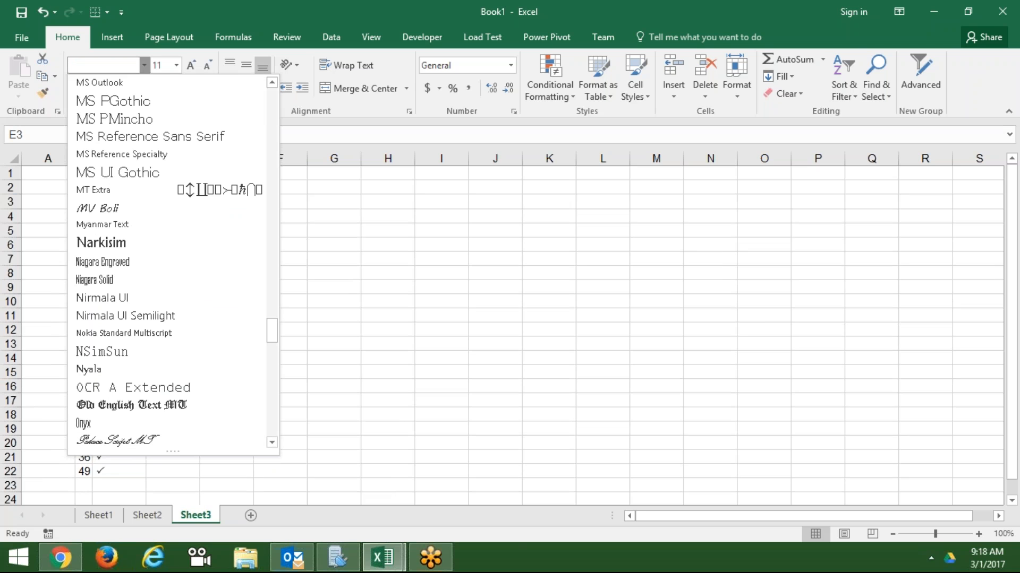
text(Webdings)
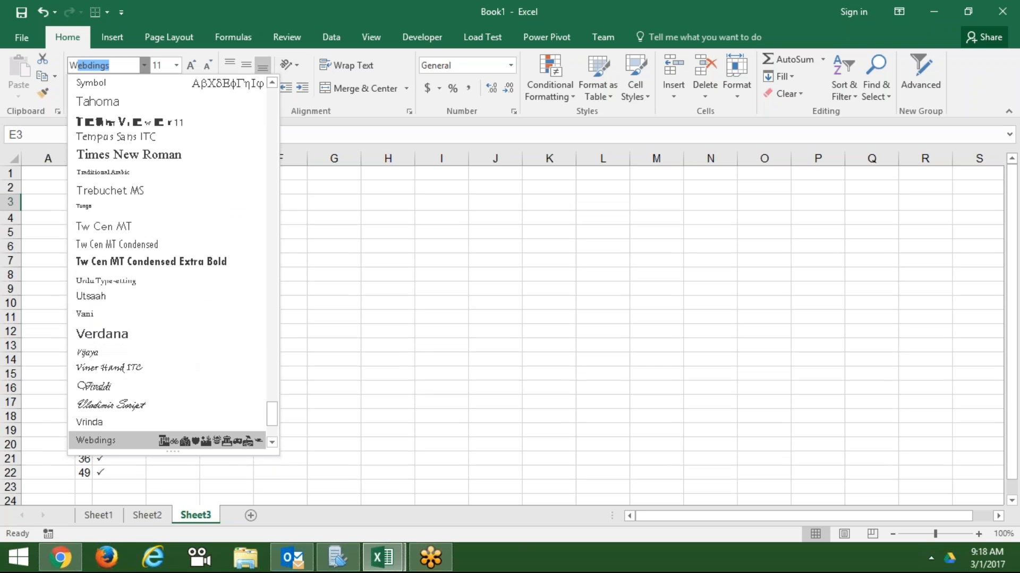
click(272, 443)
click(273, 442)
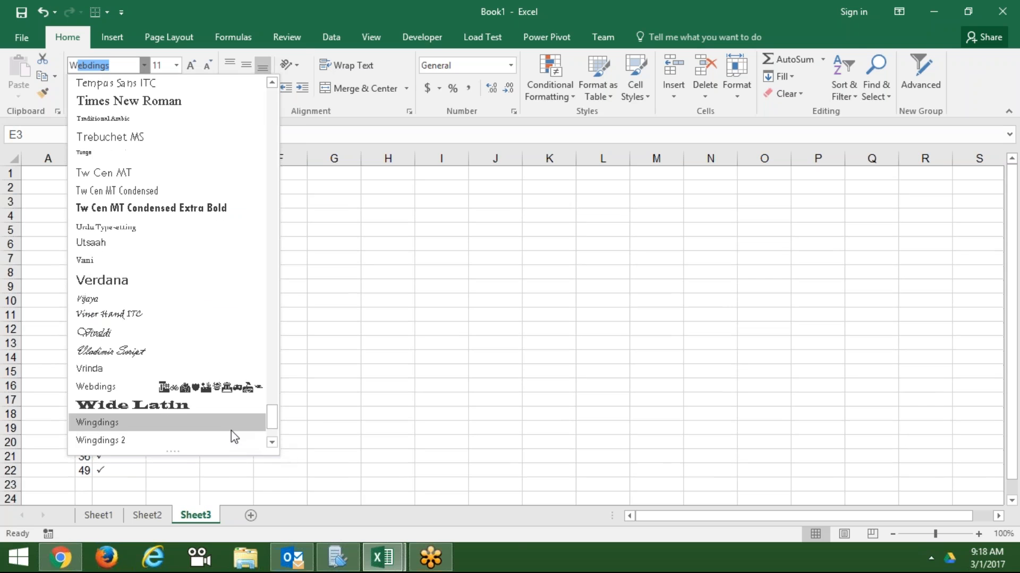
click(230, 440)
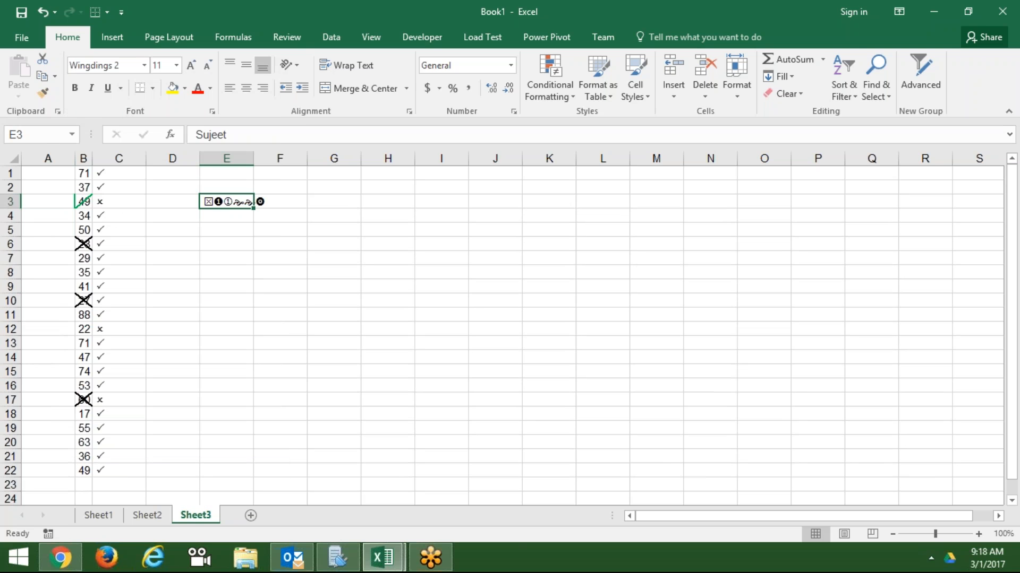
key(Delete)
text(P)
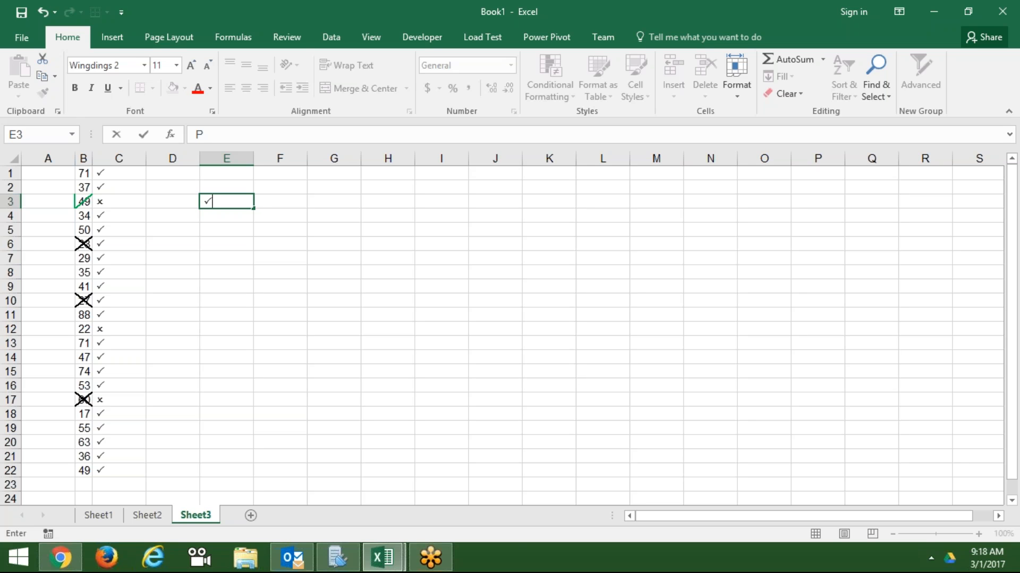
- Confirm the tick in E3 and change C5 to a cross by typing O
key(Return)
key(Up)
key(Left)
key(Left)
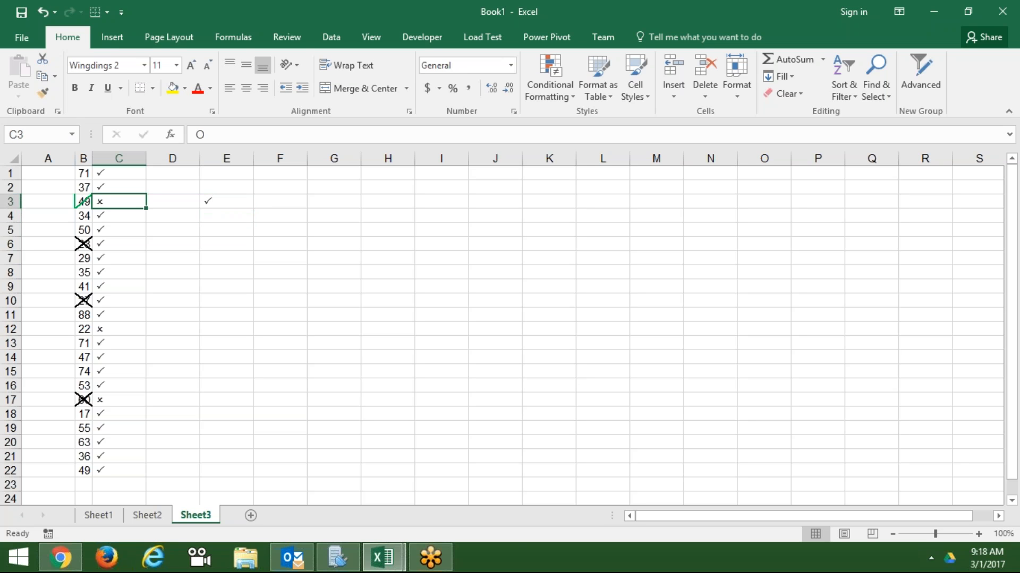
key(Up)
key(Down)
key(Down)
key(Down)
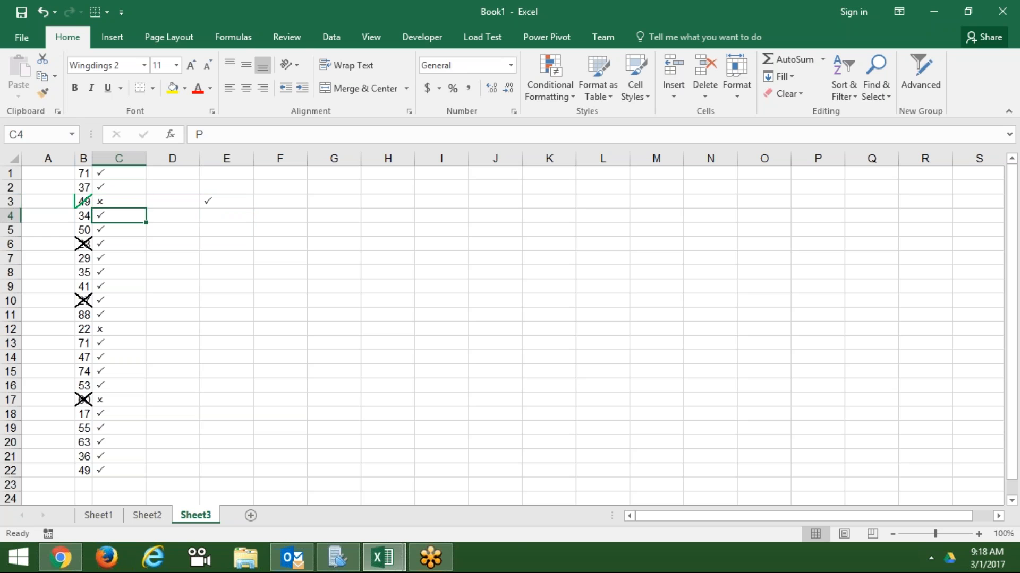
text(O)
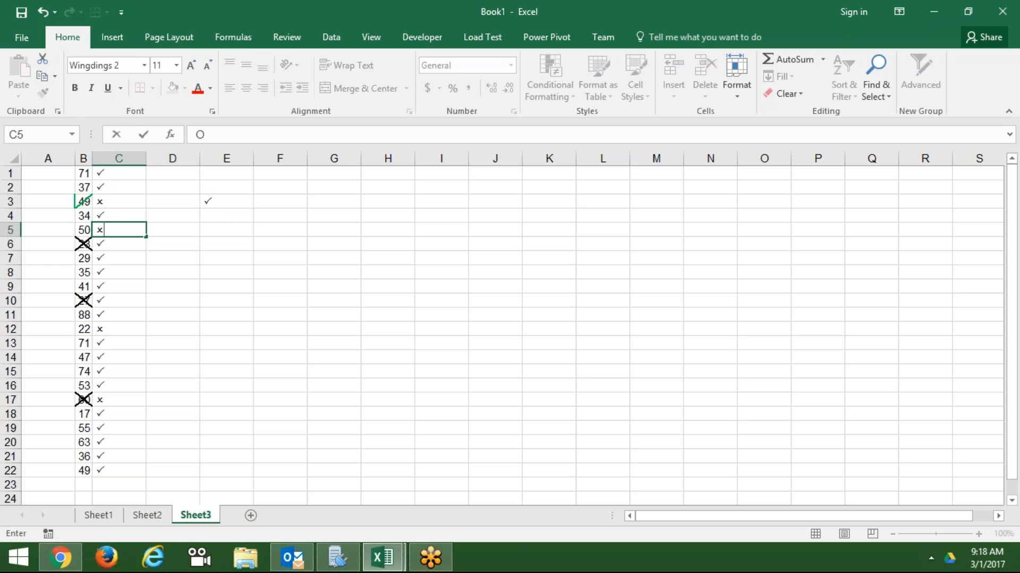
key(Return)
- Delete the sample tick from E3
key(Up)
key(Up)
key(Up)
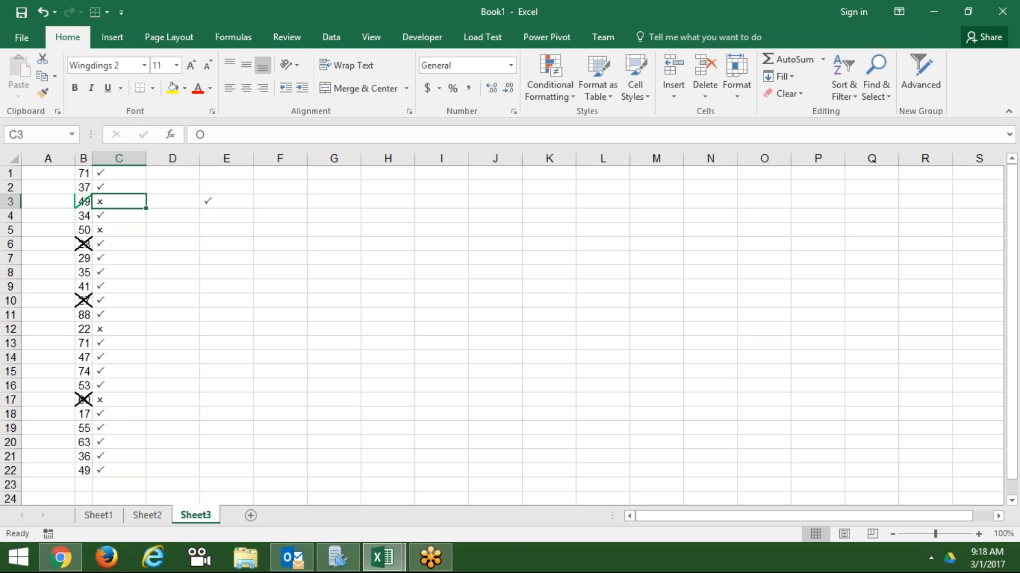
key(Right)
key(Right)
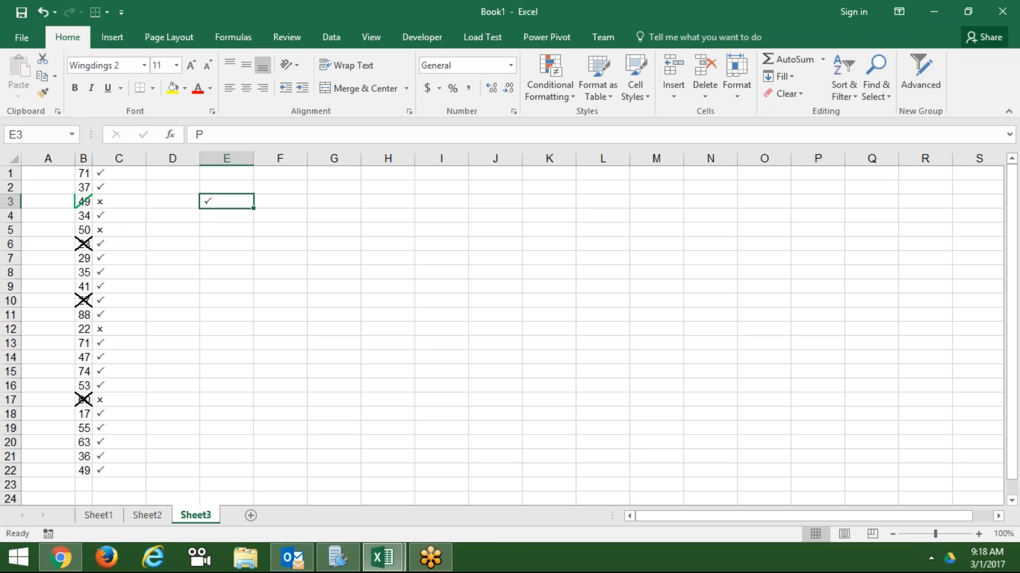
key(Delete)
click(189, 241)
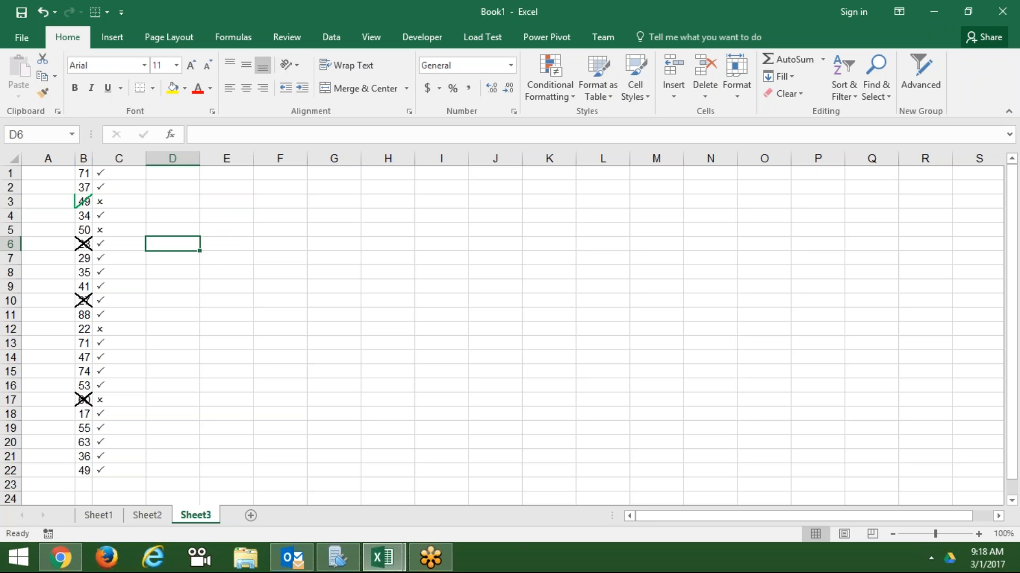
click(131, 171)
key(shift+Down)
key(shift+Down)
key(shift+Down)
key(shift+Down)
key(shift+Down)
key(shift+Down)
key(shift+Down)
key(shift+Down)
key(shift+Down)
key(shift+Down)
key(shift+Down)
key(shift+Down)
key(shift+Down)
key(shift+Down)
key(shift+Down)
key(shift+Down)
key(shift+Down)
key(shift+Down)
key(shift+Down)
key(shift+Down)
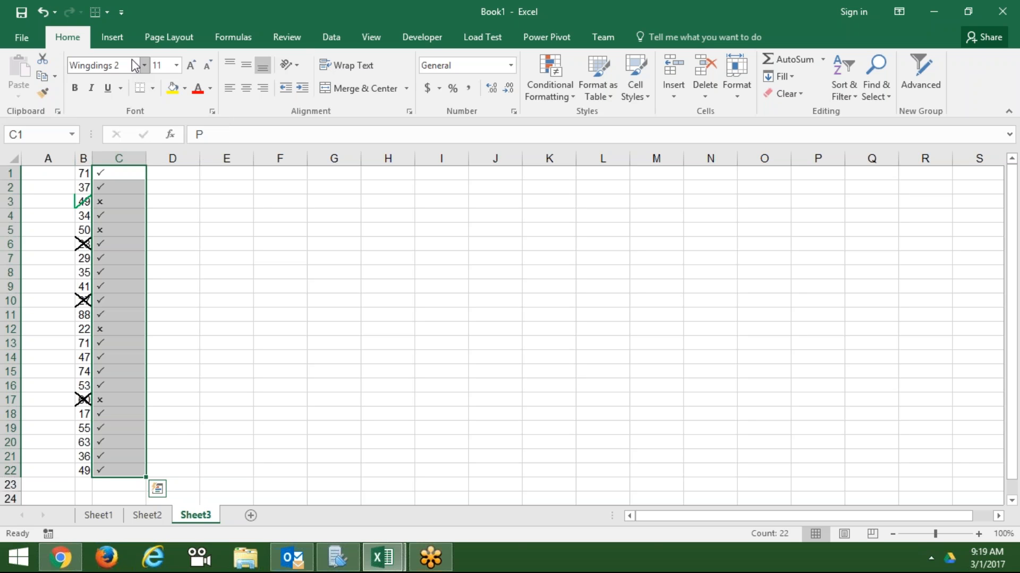
click(225, 197)
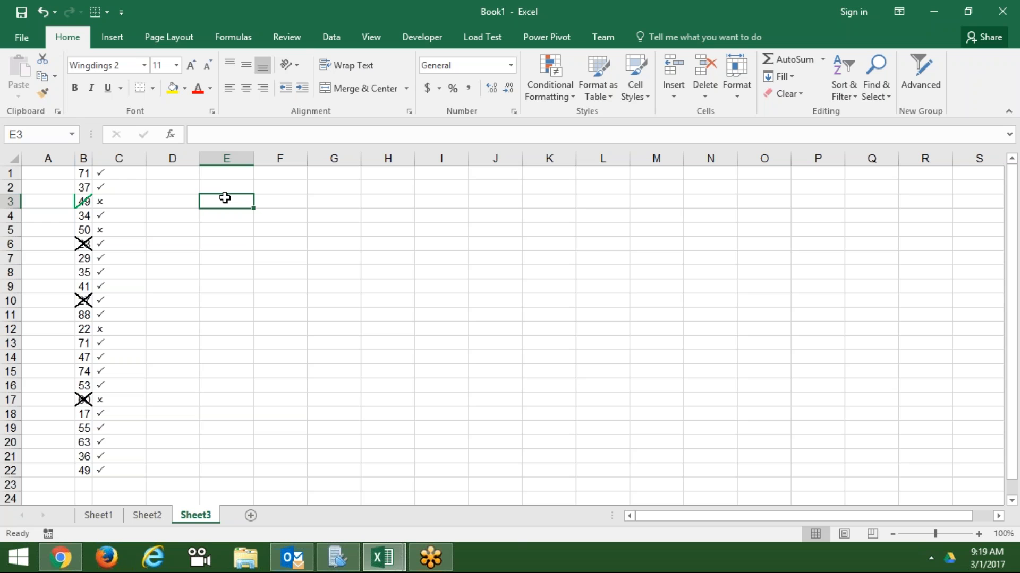
text(J)
key(BackSpace)
key(Down)
key(Down)
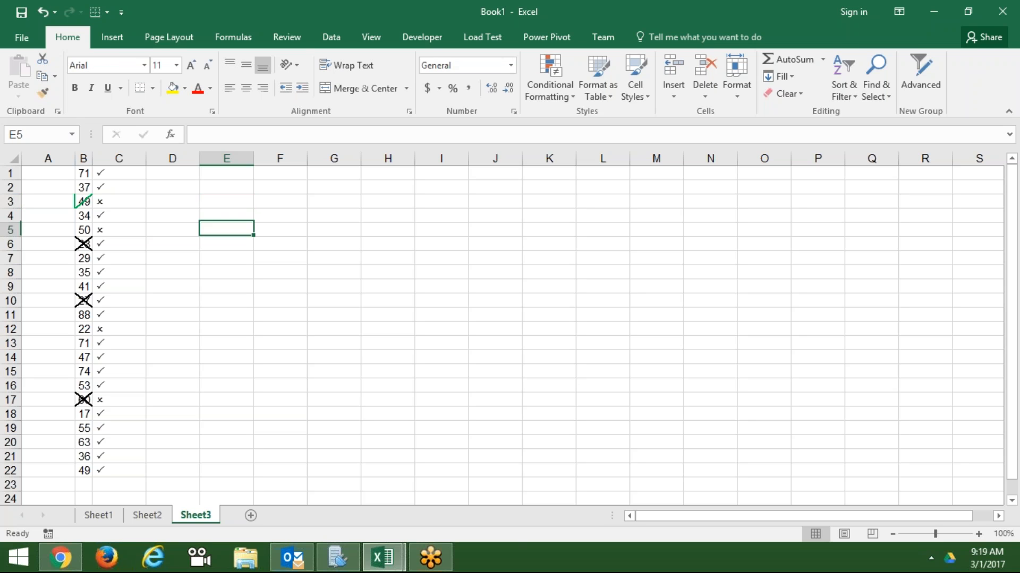
text(J)
- Commit J in E5 and rotate its text orientation to -45 degrees
key(Return)
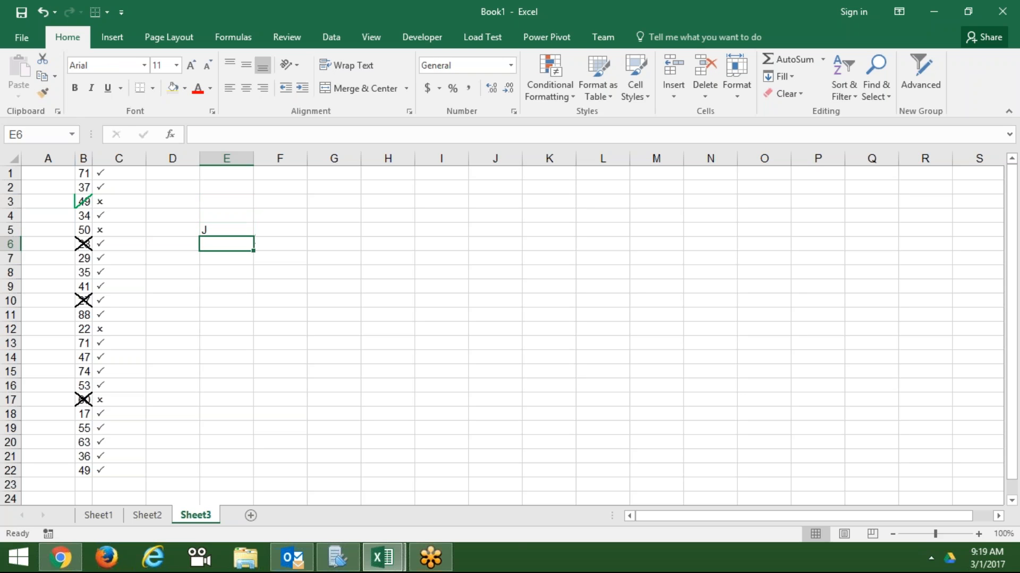
key(Up)
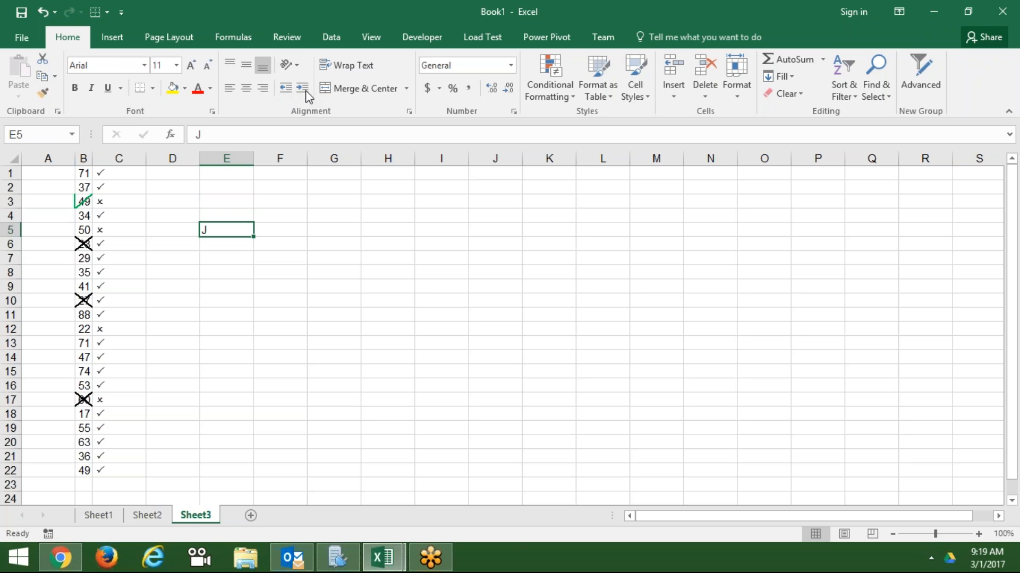
click(409, 112)
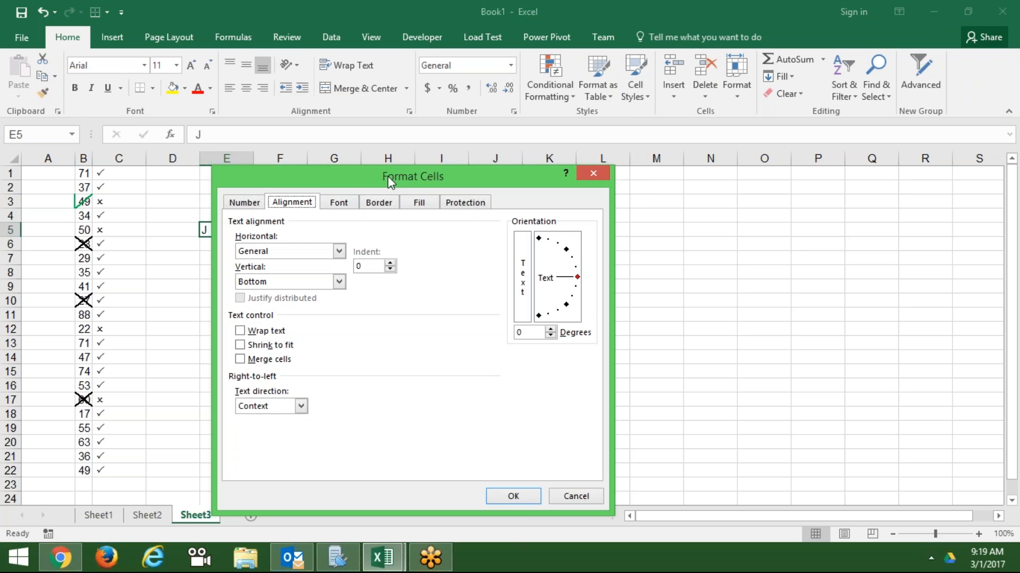
drag(387, 176, 531, 118)
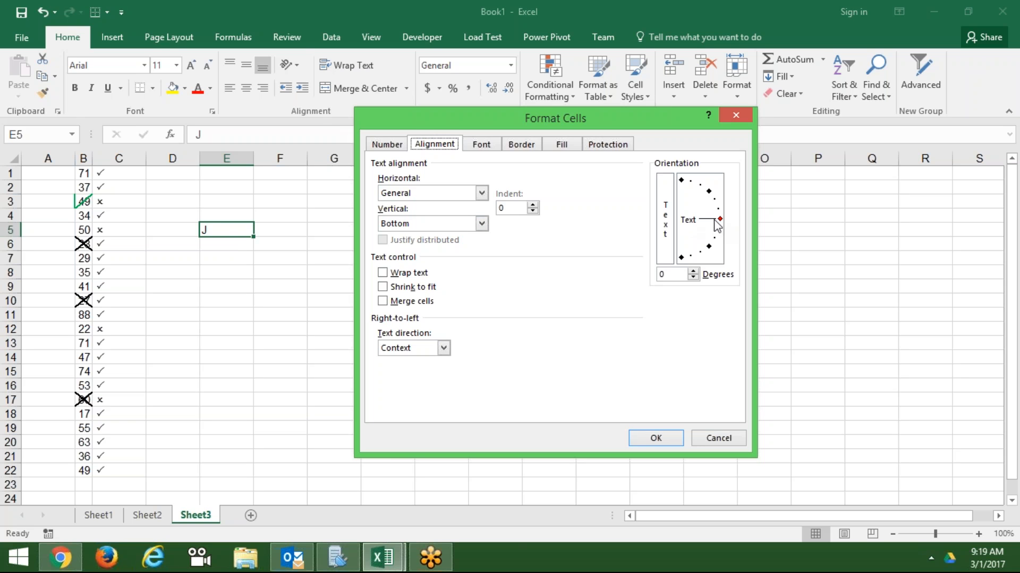
drag(717, 225, 719, 255)
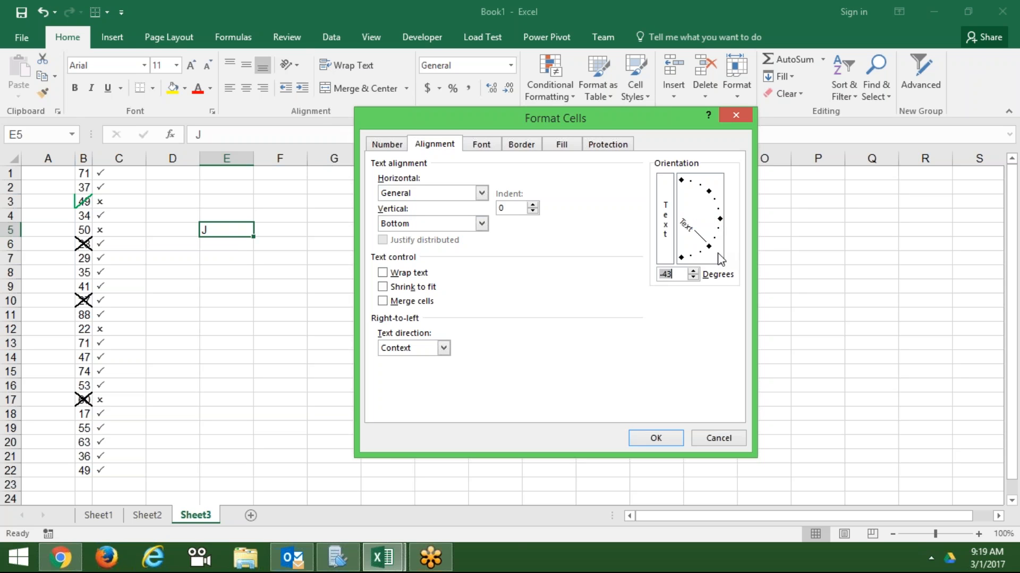
text(-45)
key(Return)
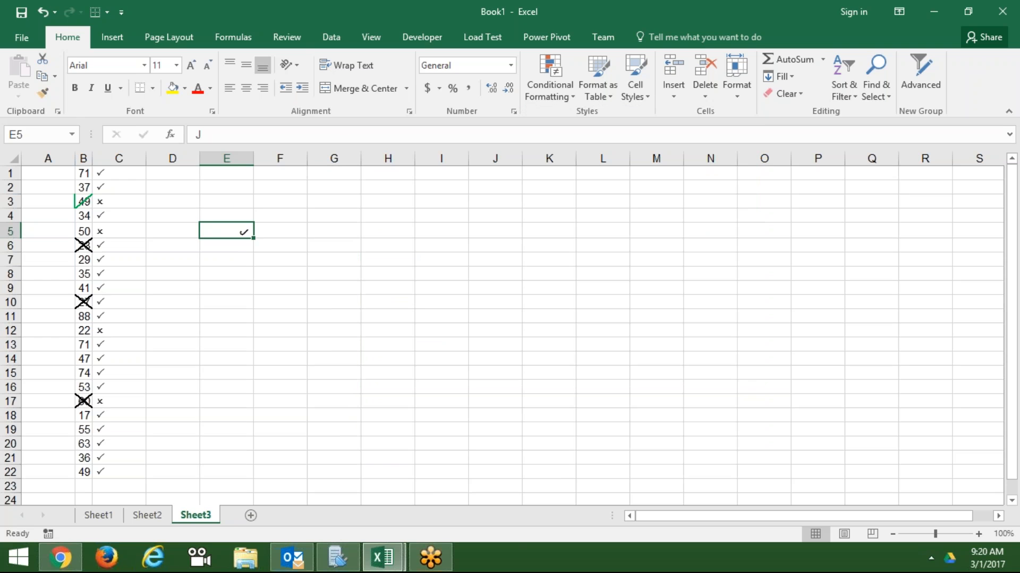
- Change cell E5's font to Calibri, keeping its tilted check mark
click(430, 280)
click(229, 234)
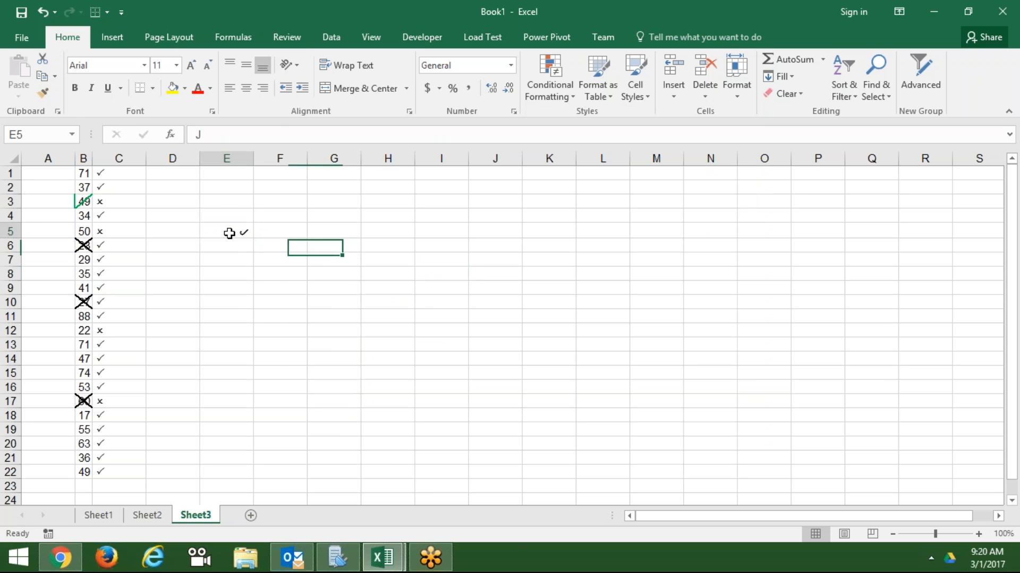
click(144, 65)
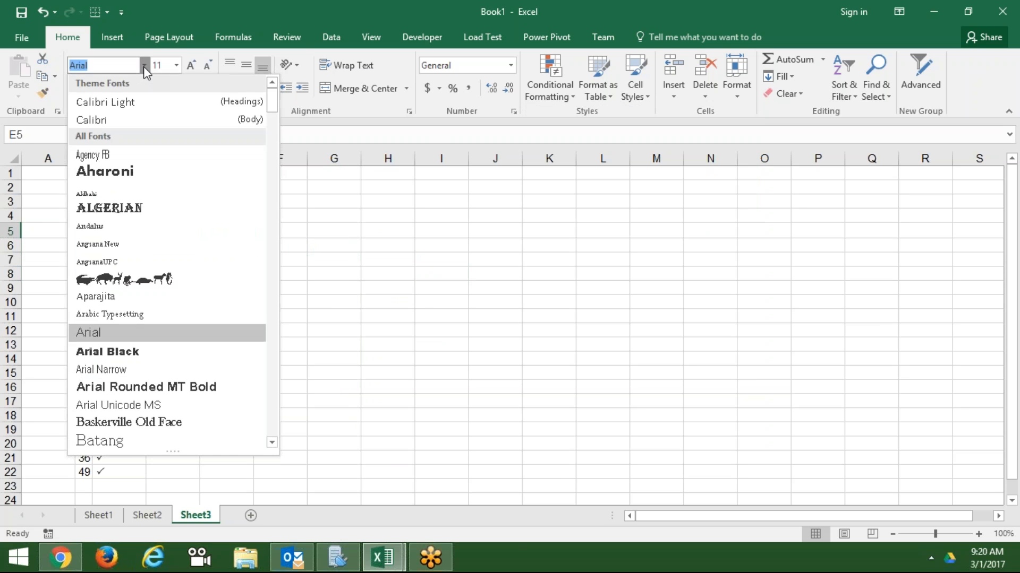
click(119, 120)
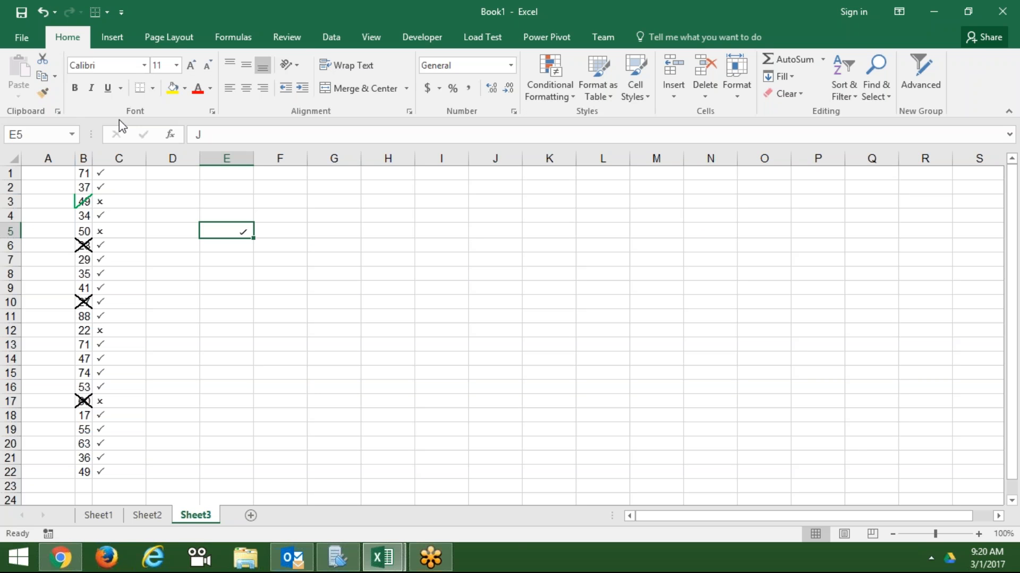
click(280, 316)
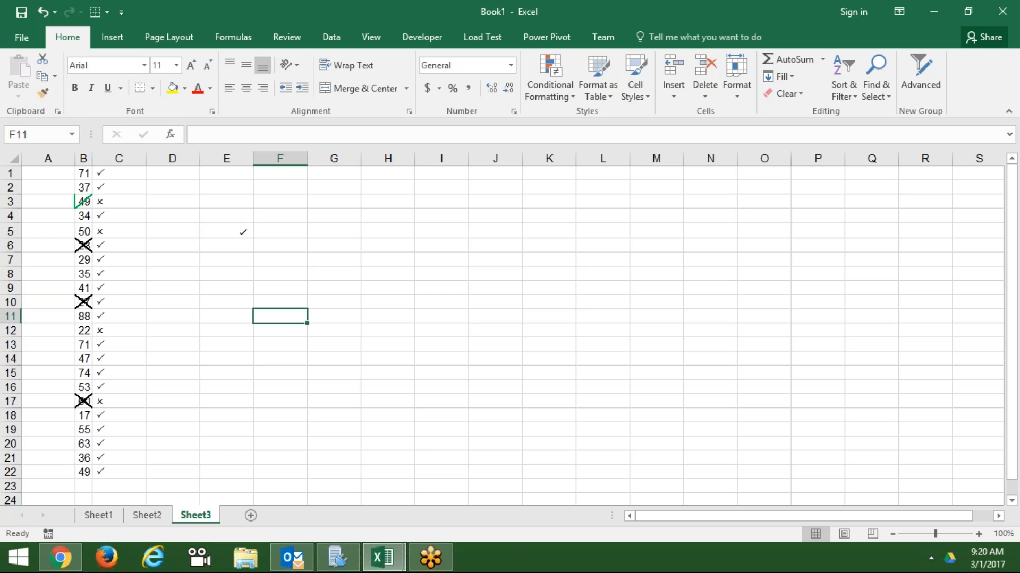
click(240, 232)
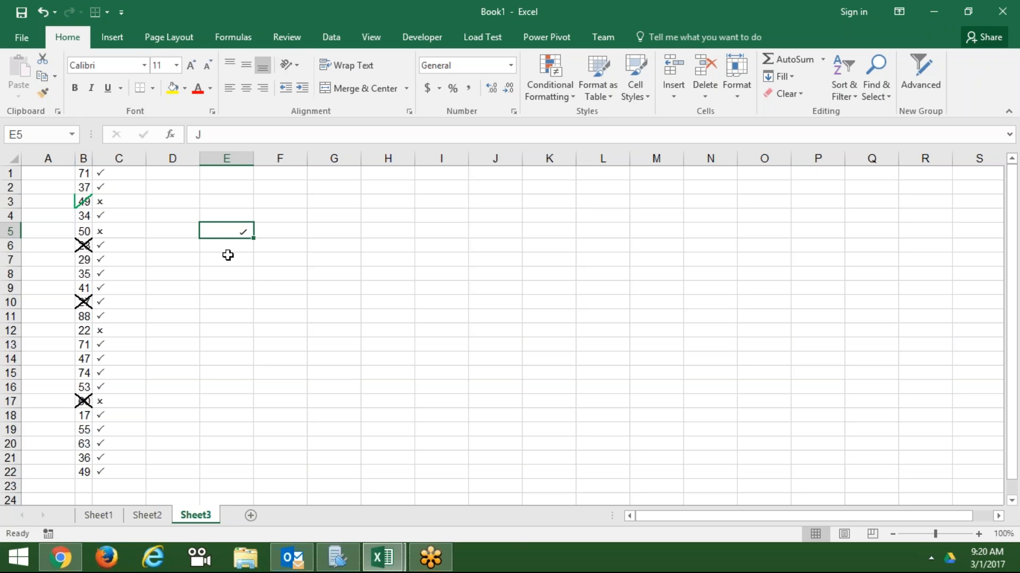
- Enter P in cell F7, cancelling a stray entry in F8
click(272, 266)
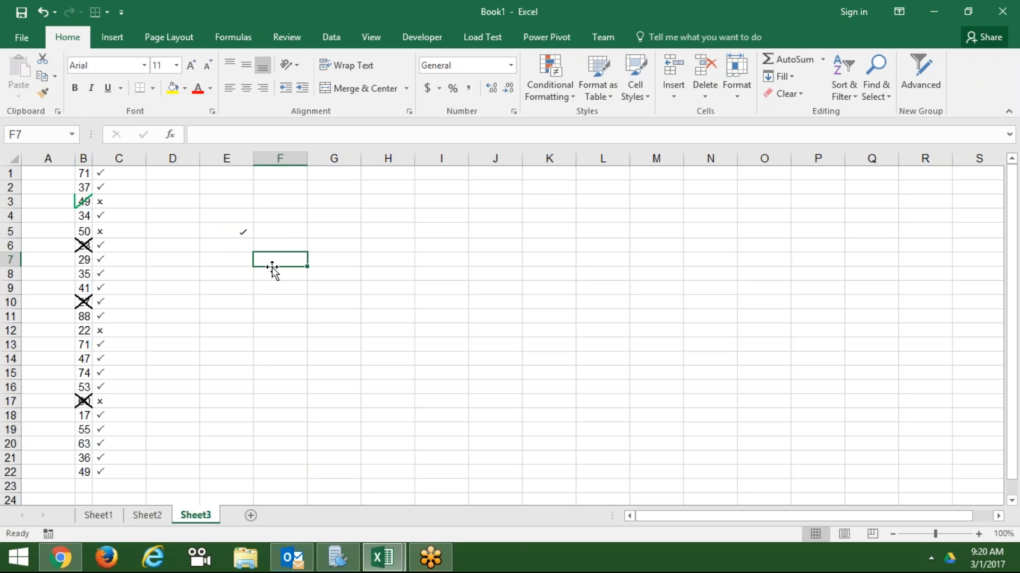
text(P)
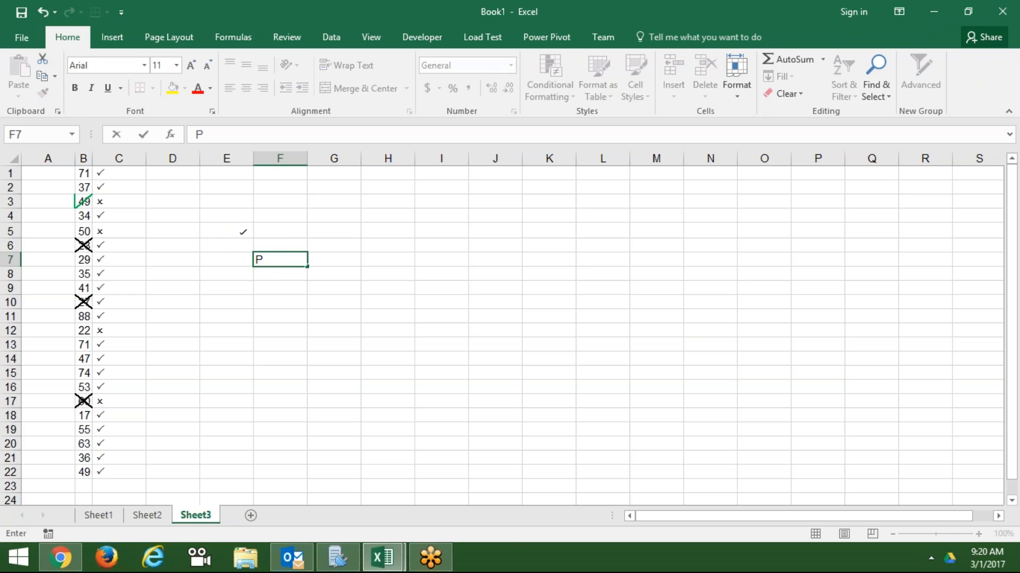
key(Return)
text(11)
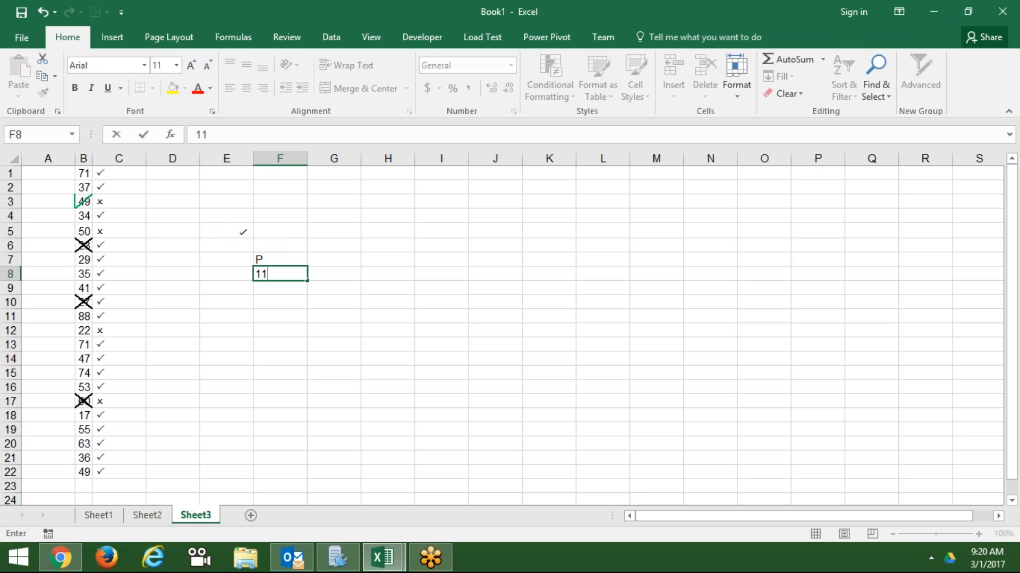
key(Escape)
key(Up)
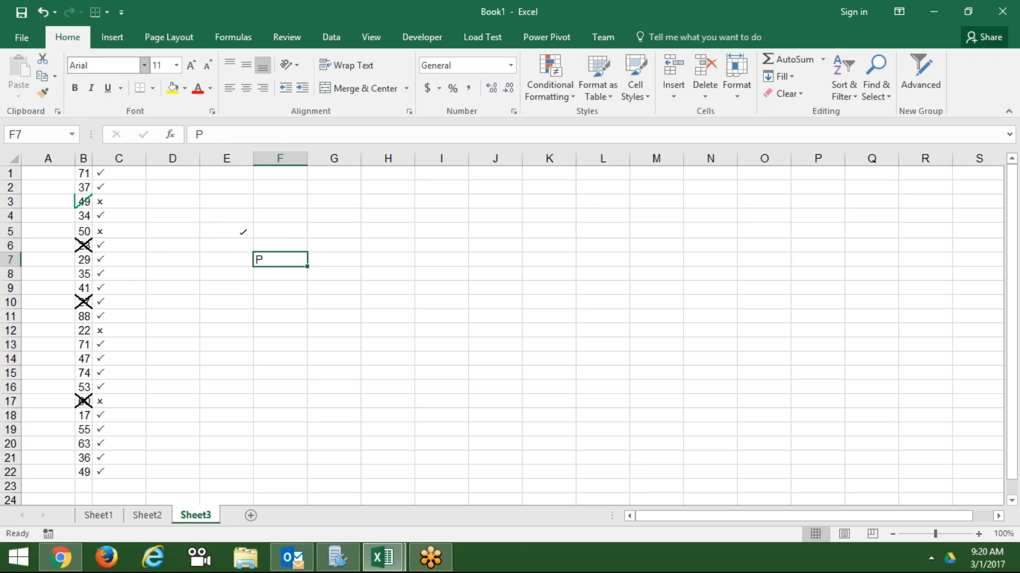
- Set F7's font to Wingdings 2 and enter O so it shows a cross mark
click(144, 65)
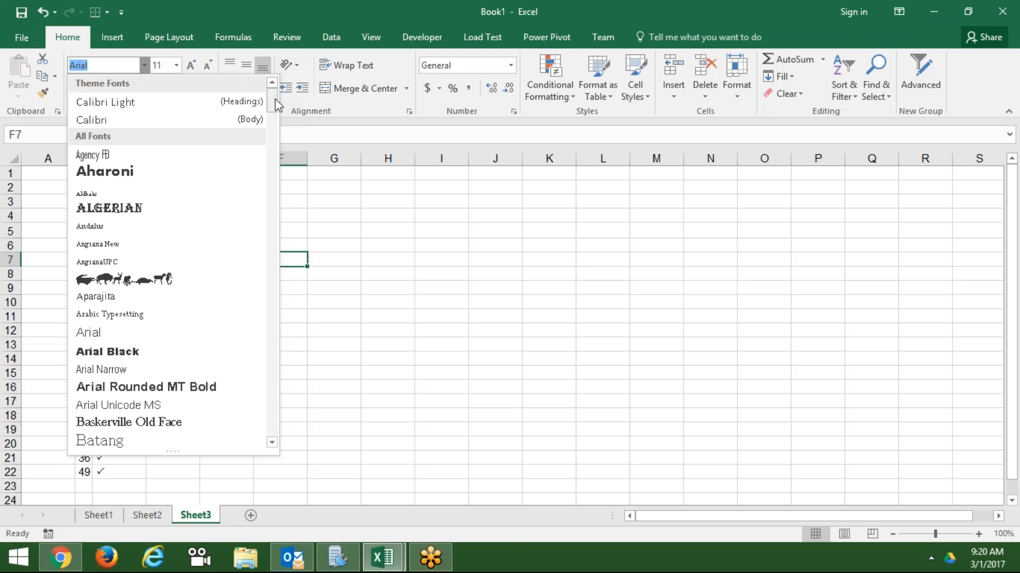
drag(277, 104, 291, 426)
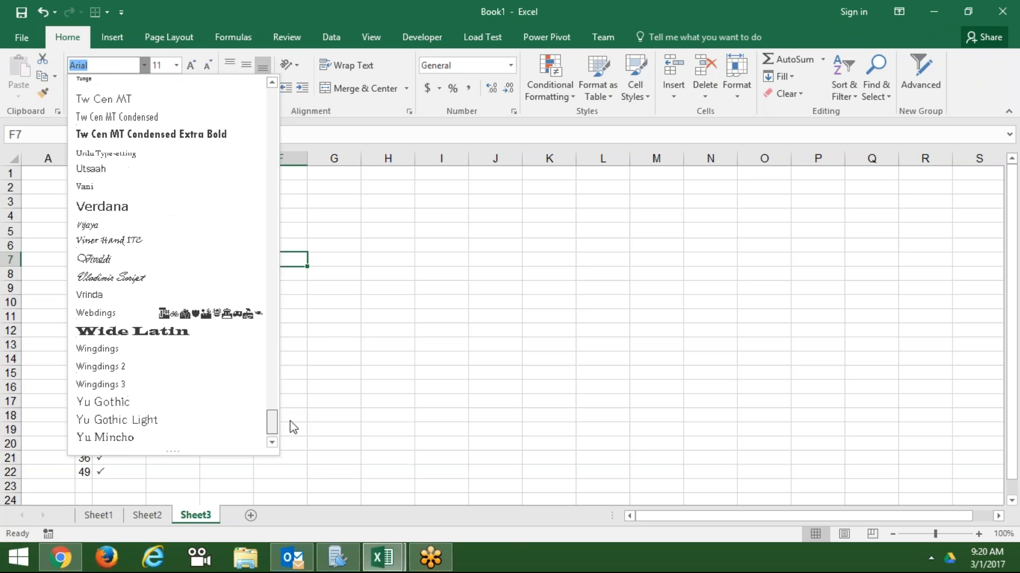
click(188, 364)
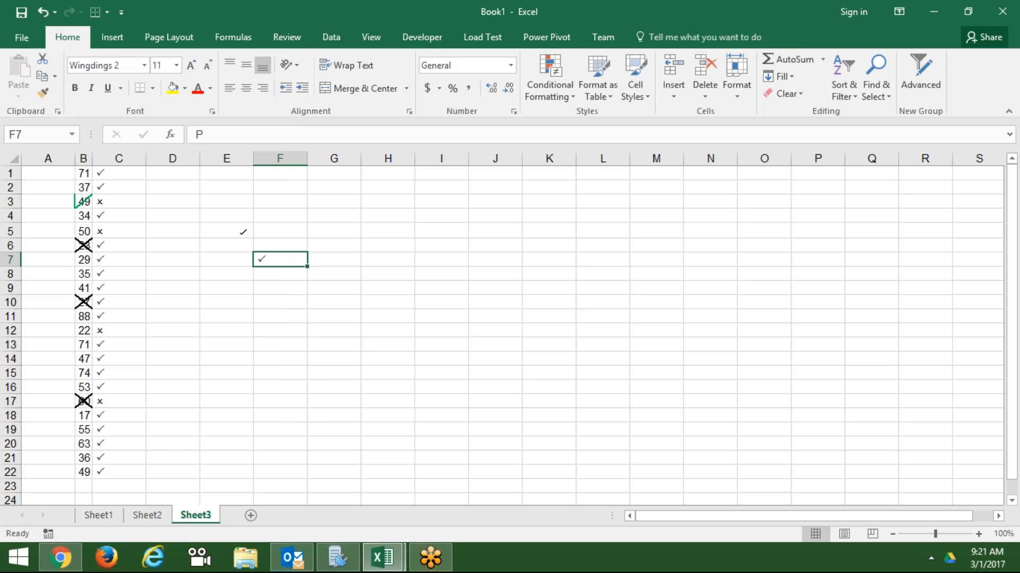
text(O)
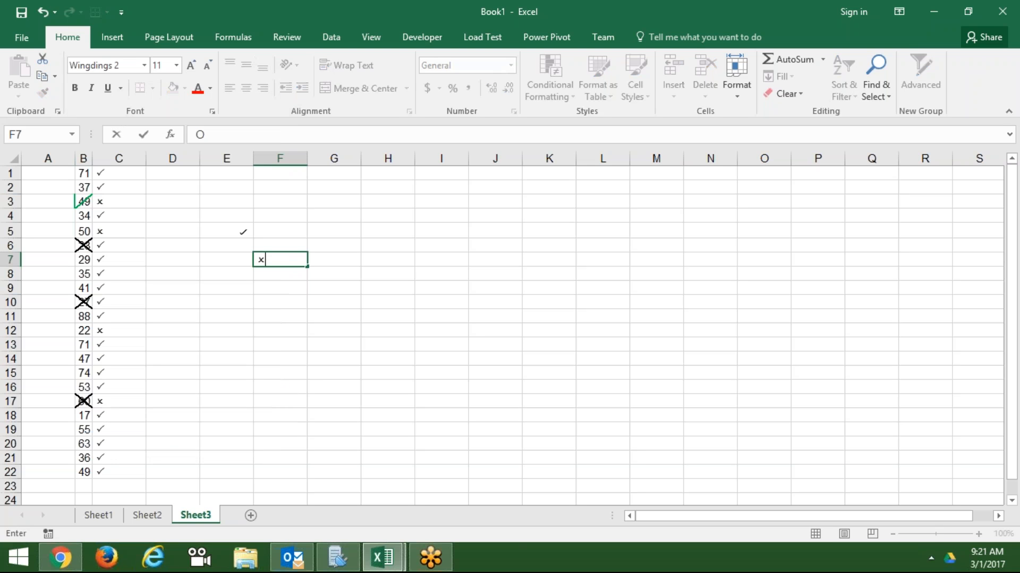
key(ctrl+Return)
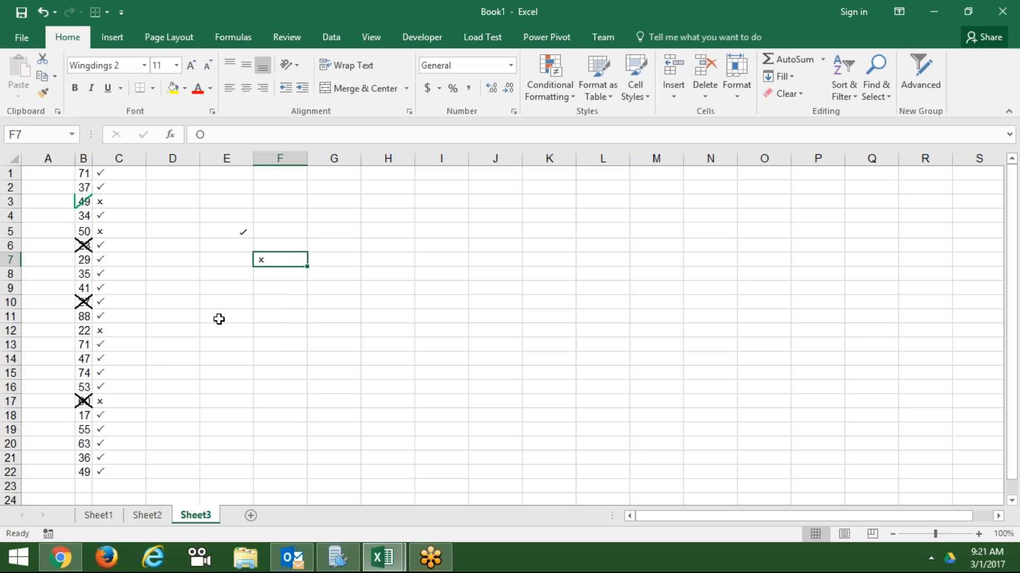
click(247, 135)
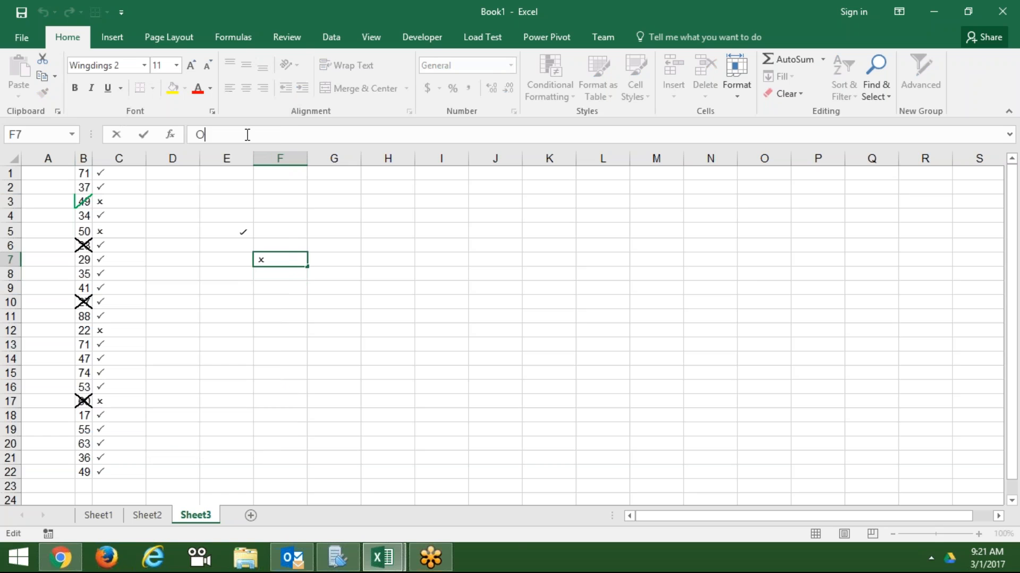
double_click(247, 134)
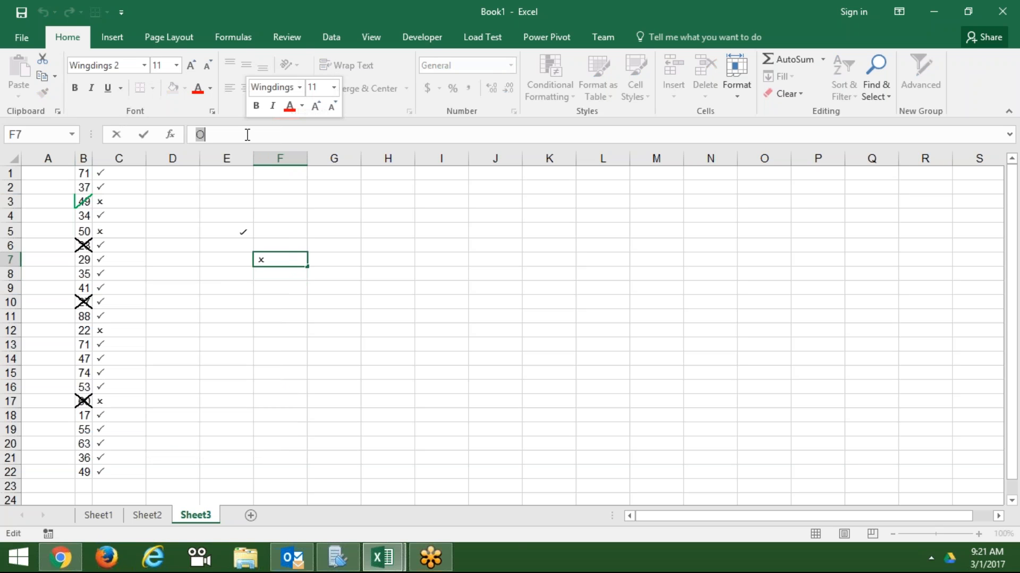
key(Escape)
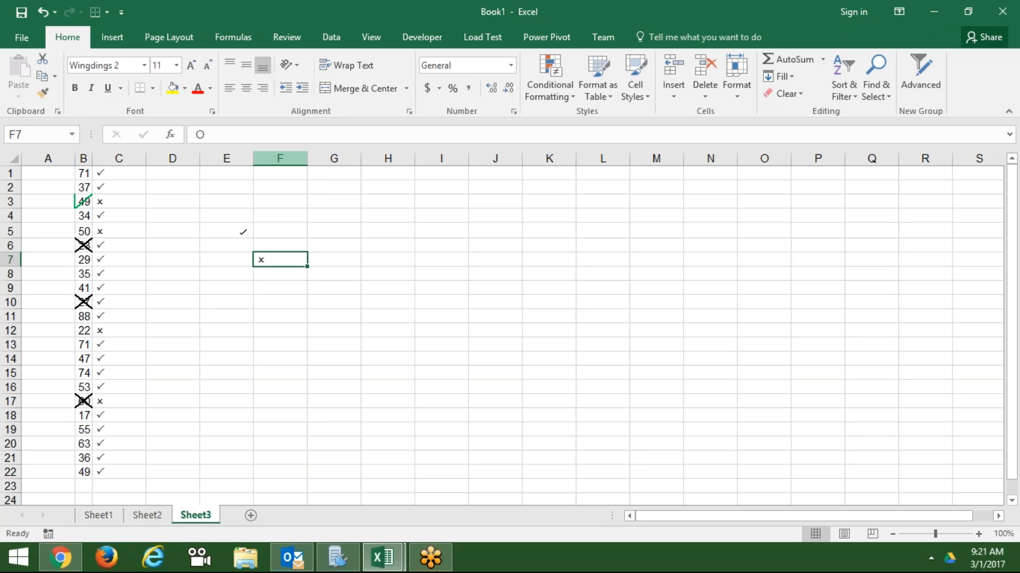
- Delete columns A–F and enter a person's full name in cell A1
drag(294, 155, 50, 158)
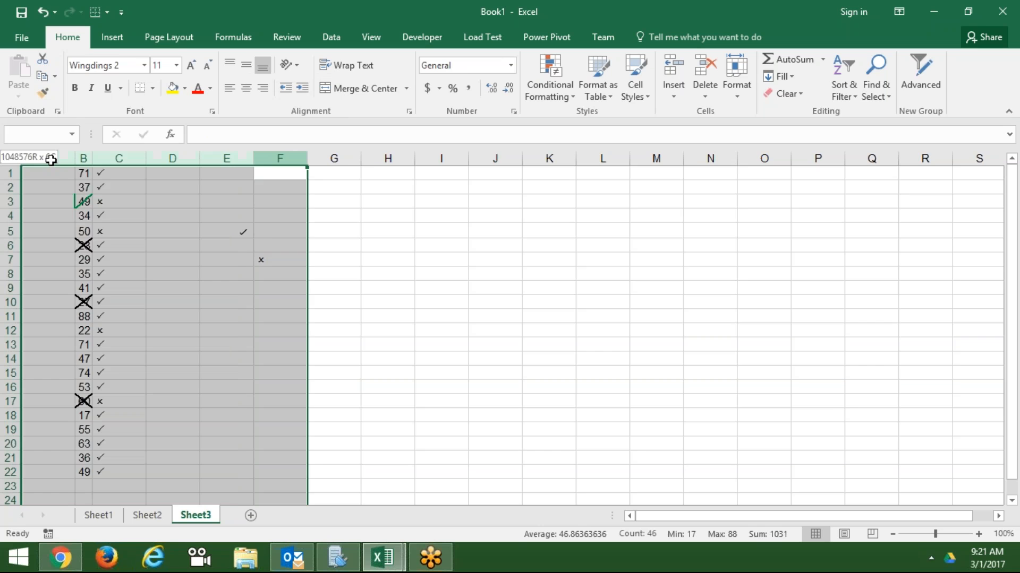
key(ctrl+minus)
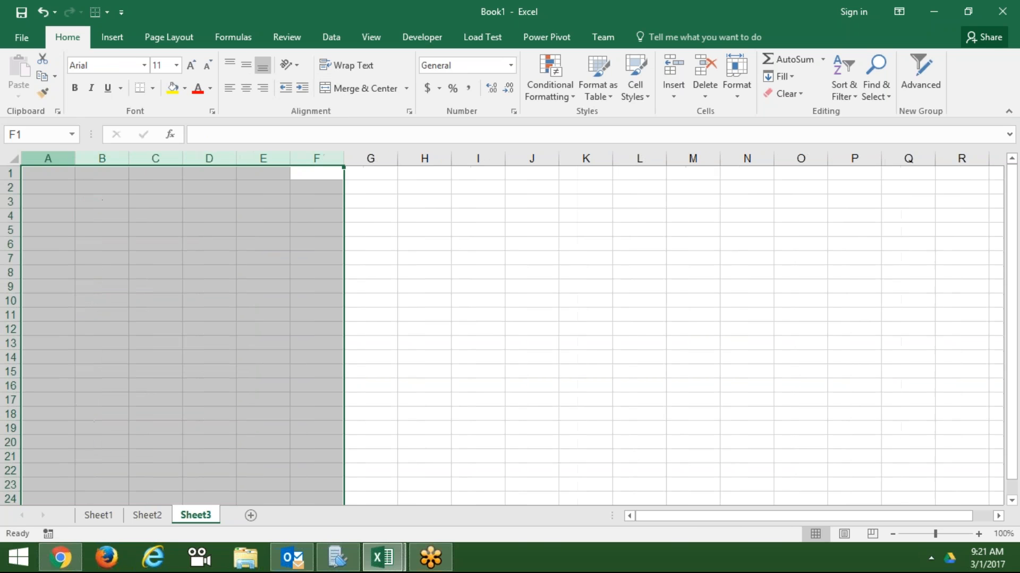
click(51, 175)
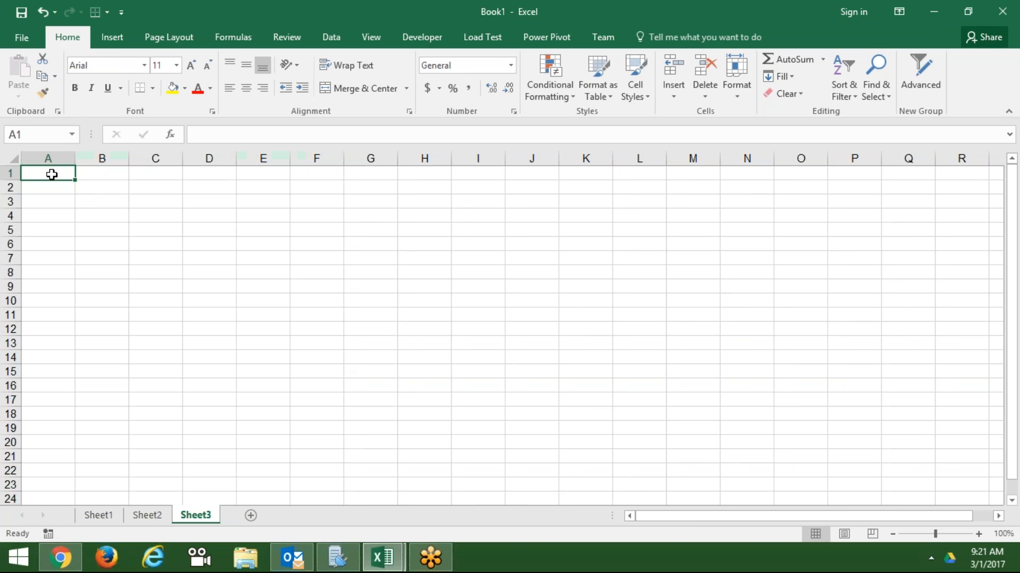
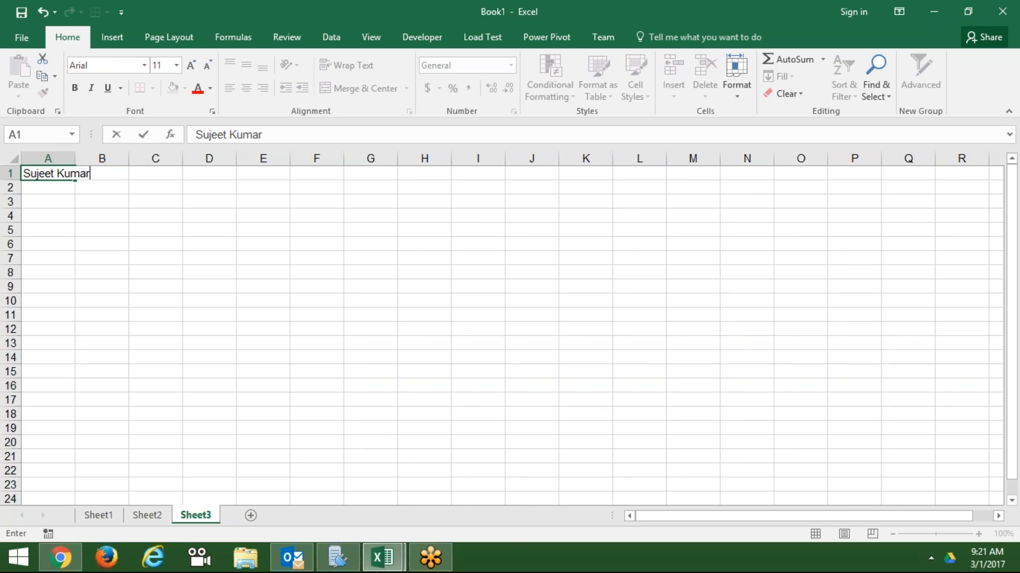
key(Return)
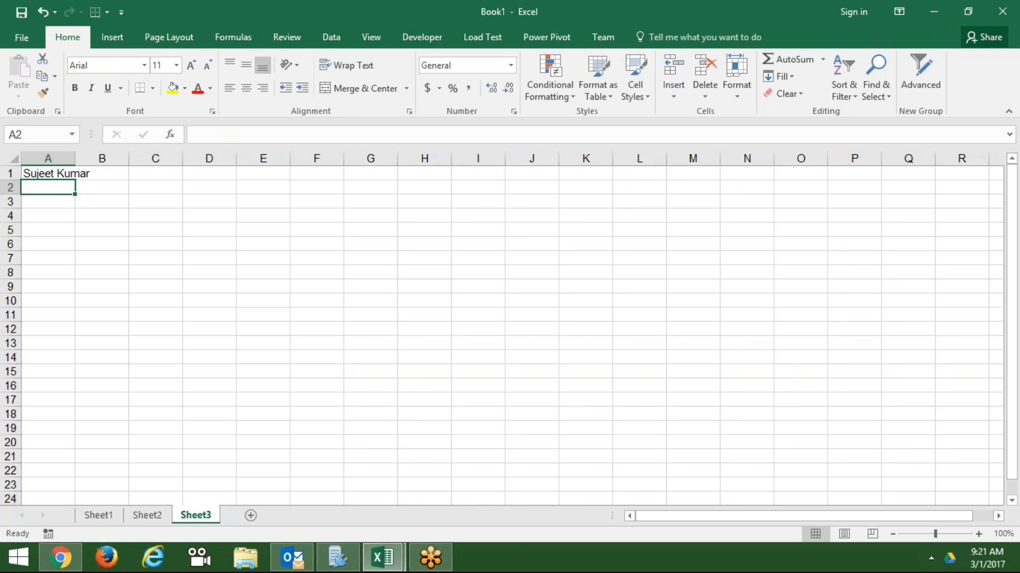
- Dismiss the low-battery notice and popup to get back to the sheet
click(53, 174)
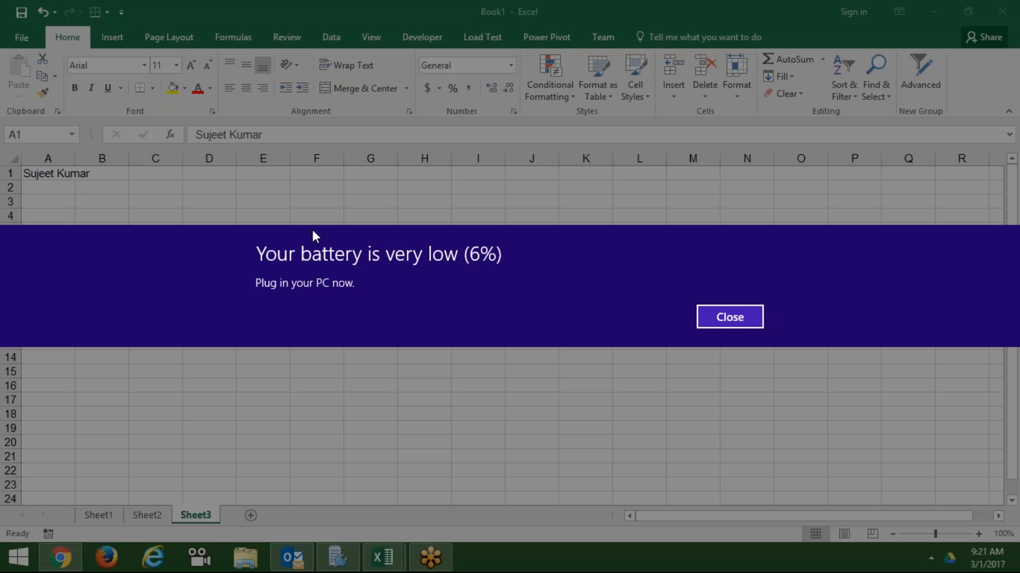
click(749, 319)
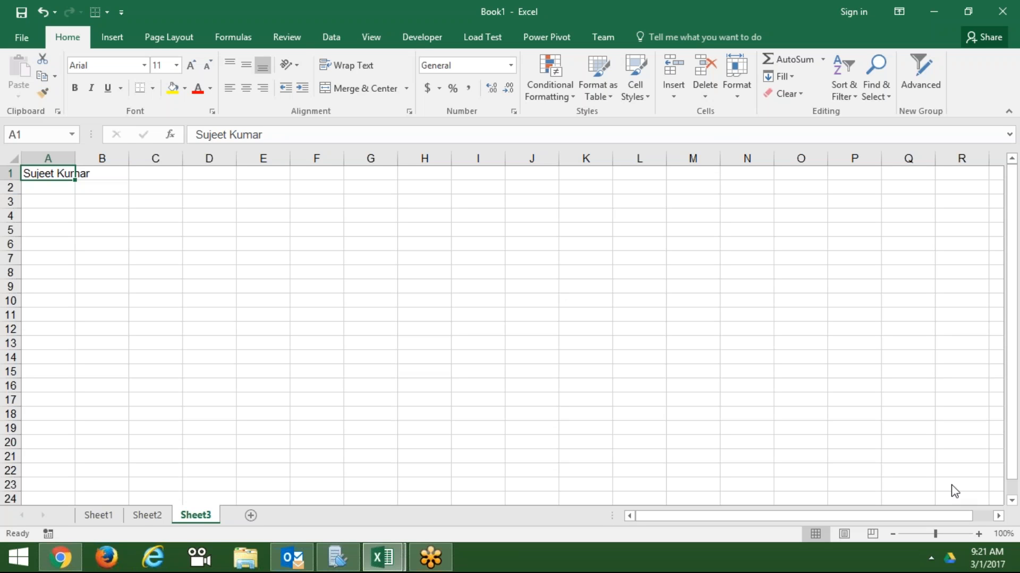
click(930, 558)
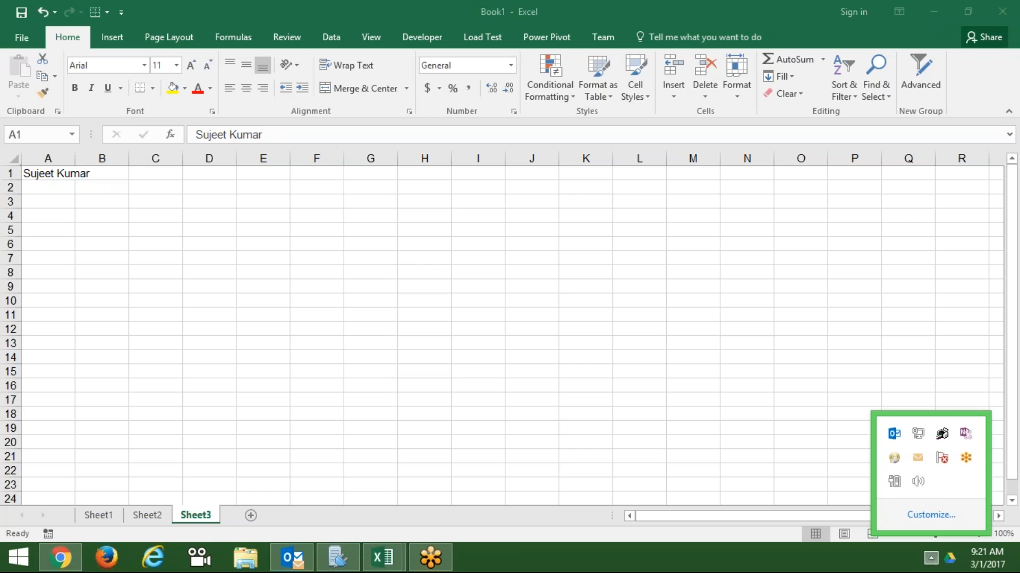
click(683, 412)
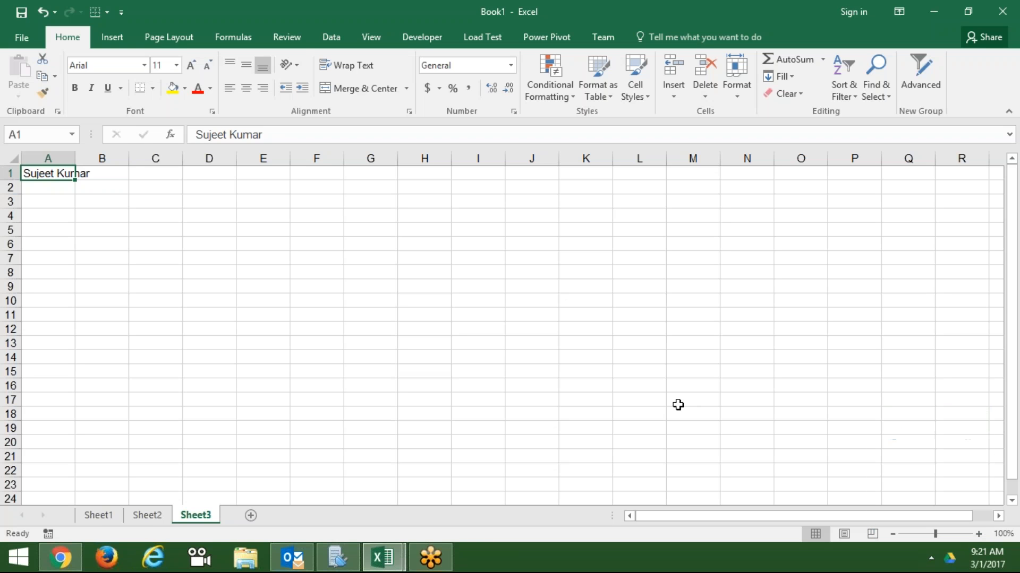
- Enter 2 in cell B1 so the name in A1 is cut off
click(222, 232)
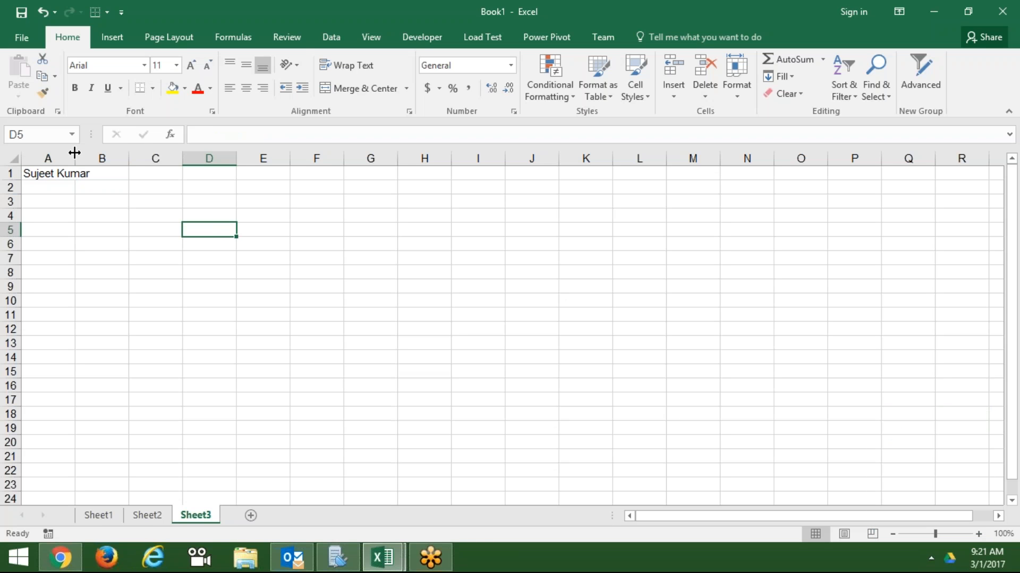
drag(74, 154, 77, 157)
click(109, 173)
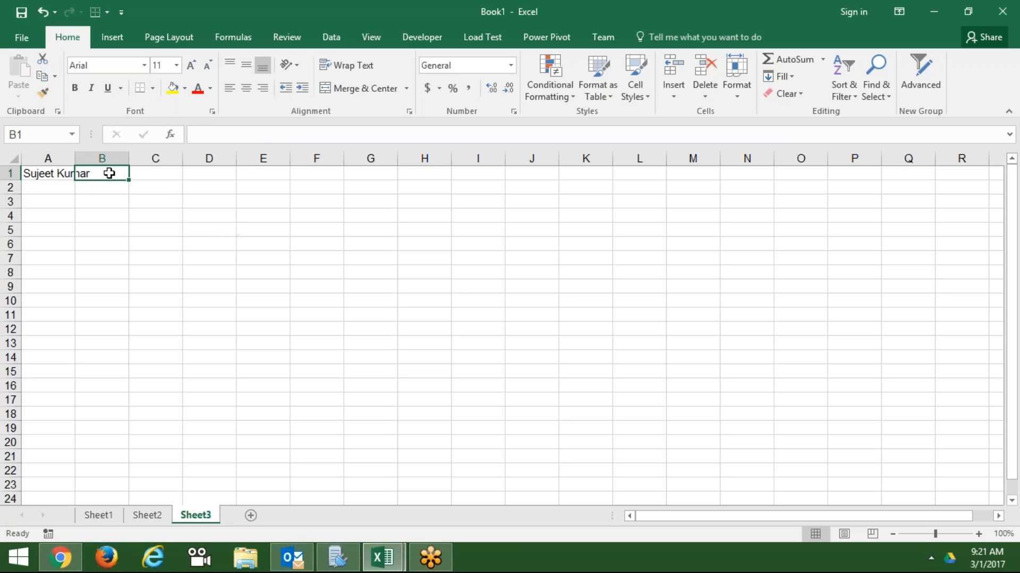
text(2)
key(Return)
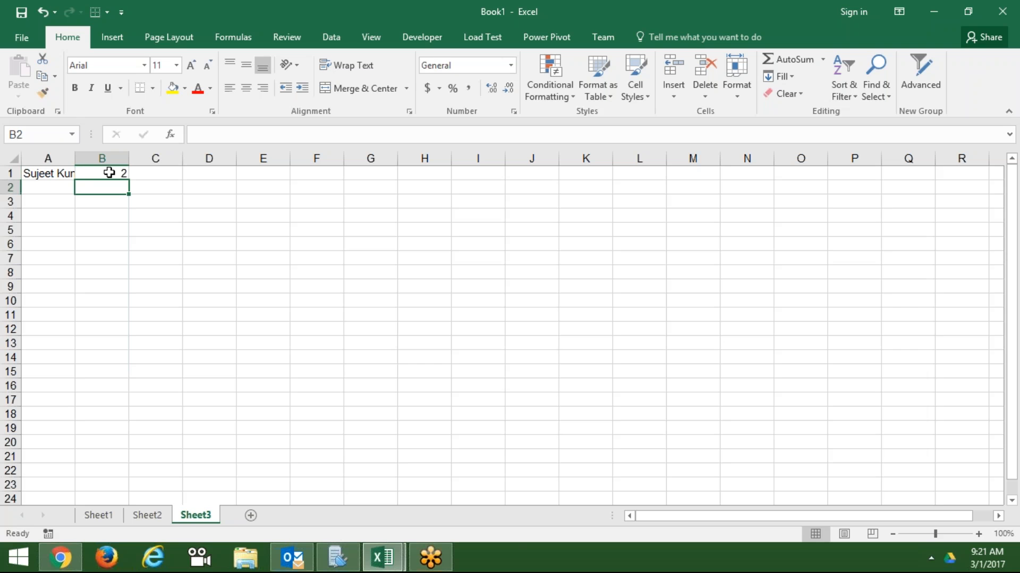
click(64, 173)
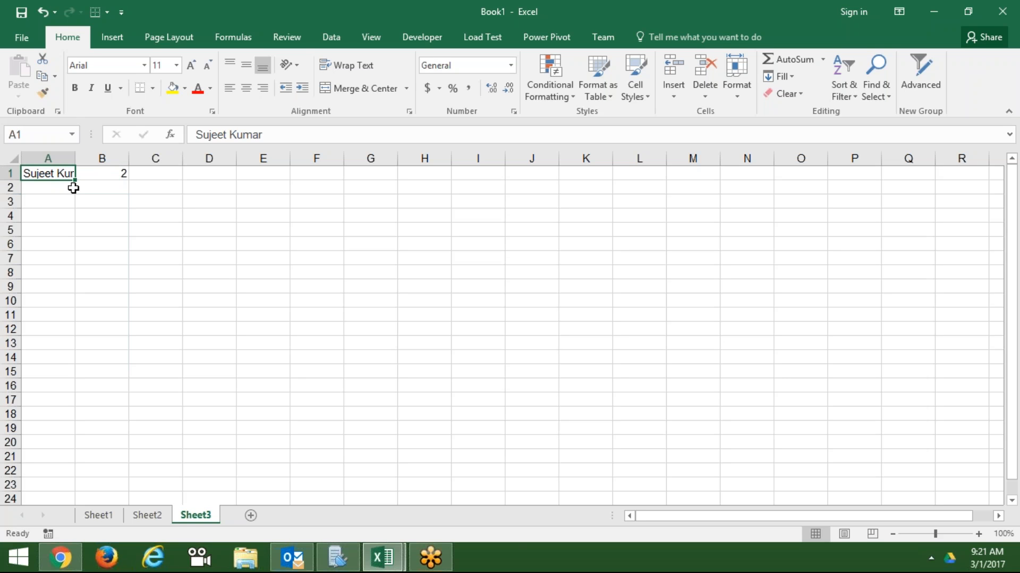
- Wrap the name in A1 onto two lines and add a blank Sheet4
click(362, 64)
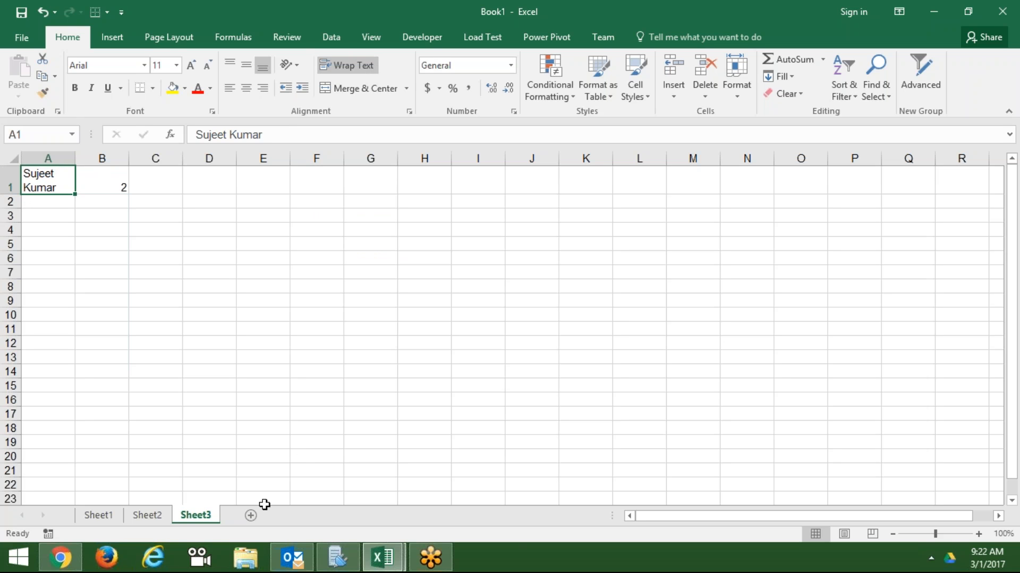
click(251, 515)
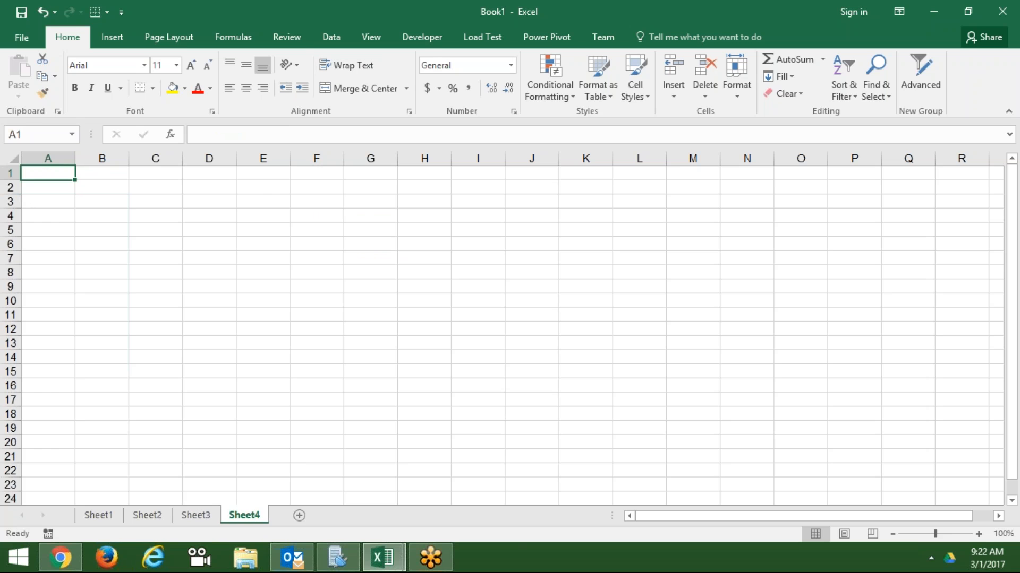
click(49, 205)
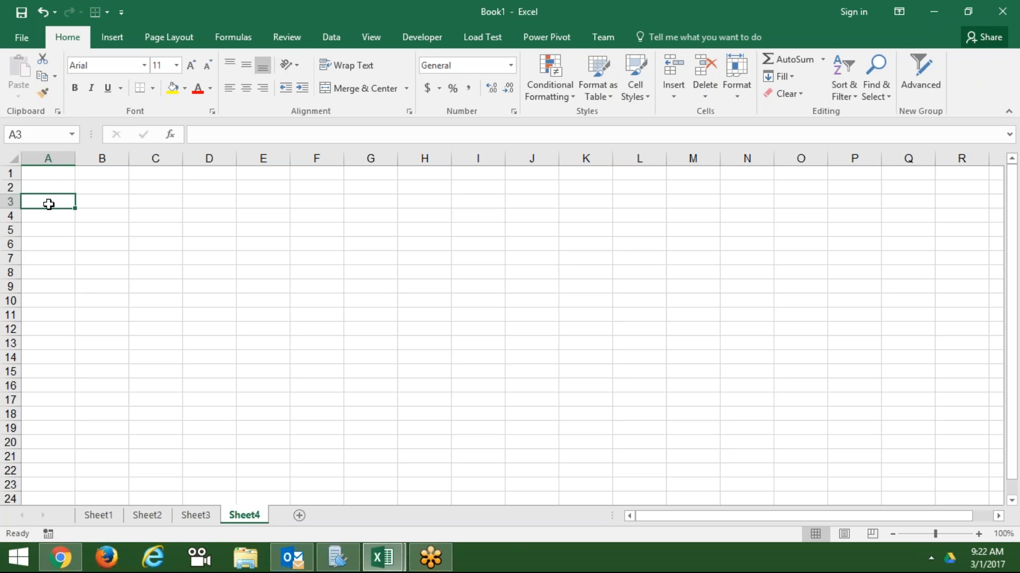
text(11)
key(Escape)
click(211, 513)
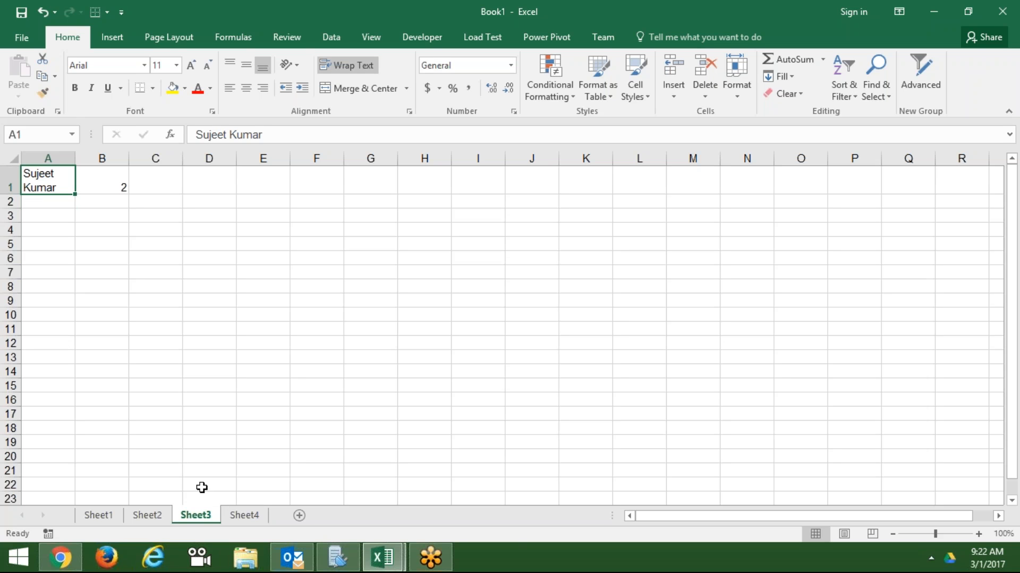
click(187, 240)
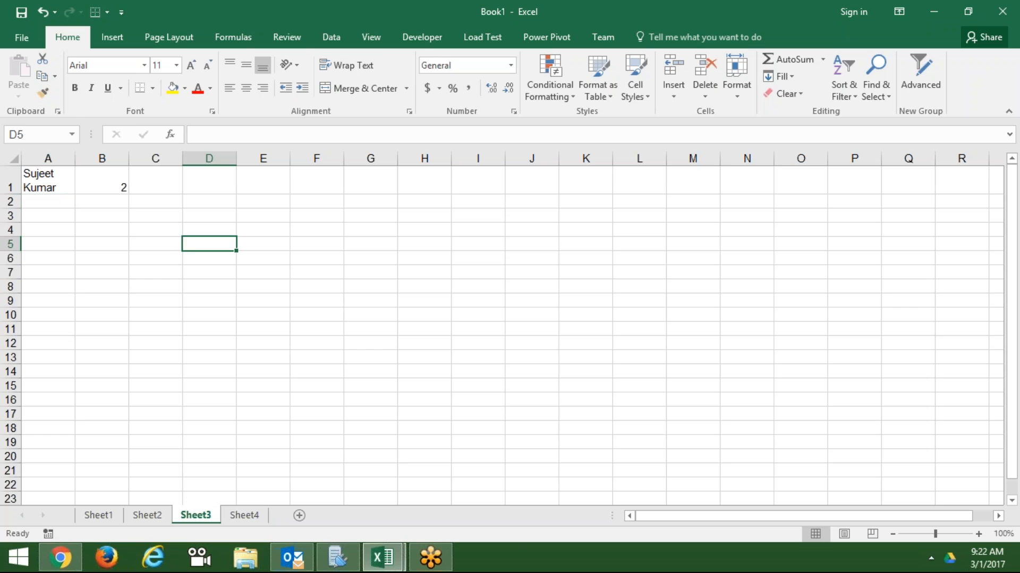
key(F2)
text(13)
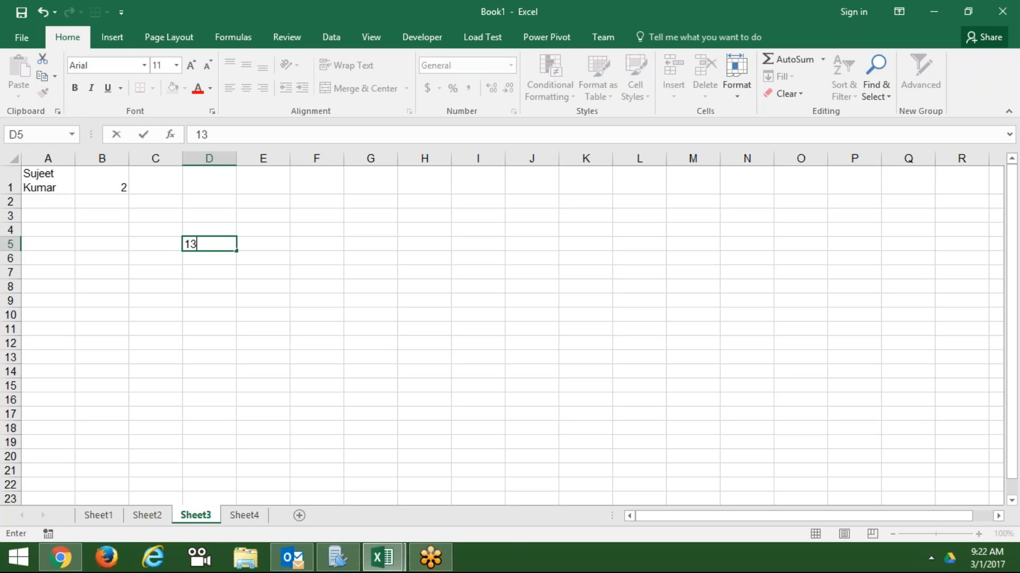
key(BackSpace)
key(BackSpace)
text(123)
key(alt)
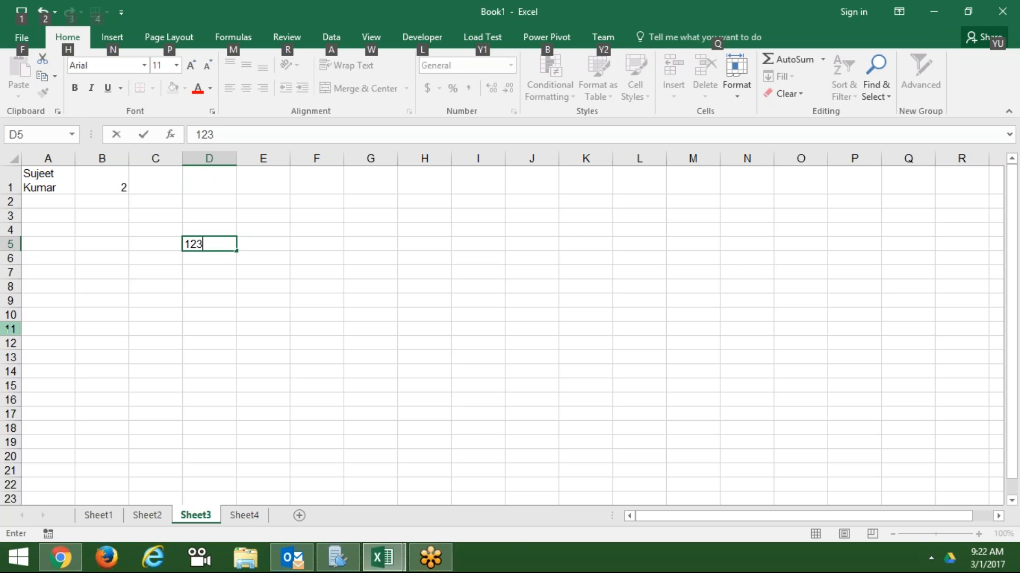
key(alt+Return)
text(852)
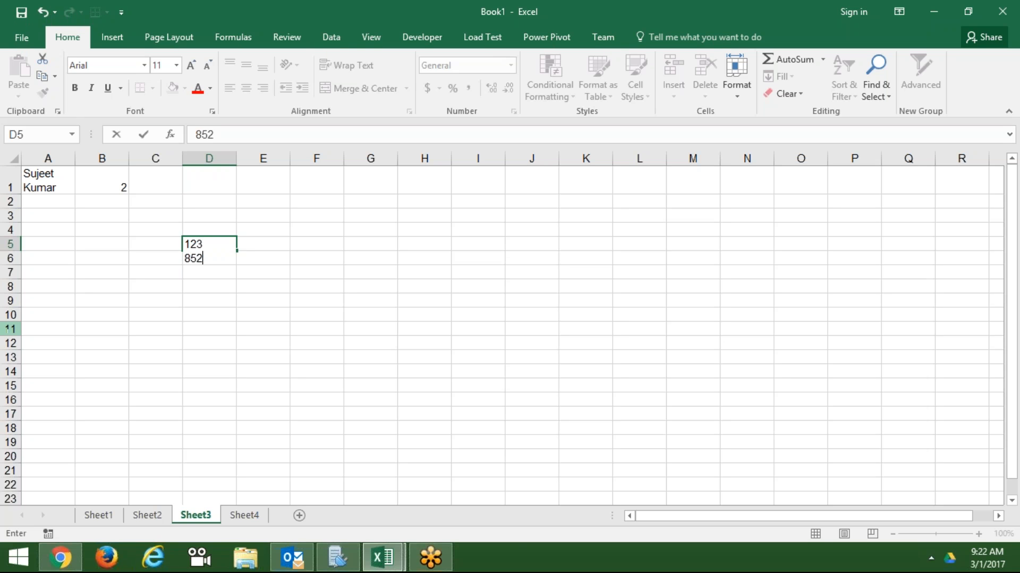
key(alt+Return)
text(123)
key(ctrl+Return)
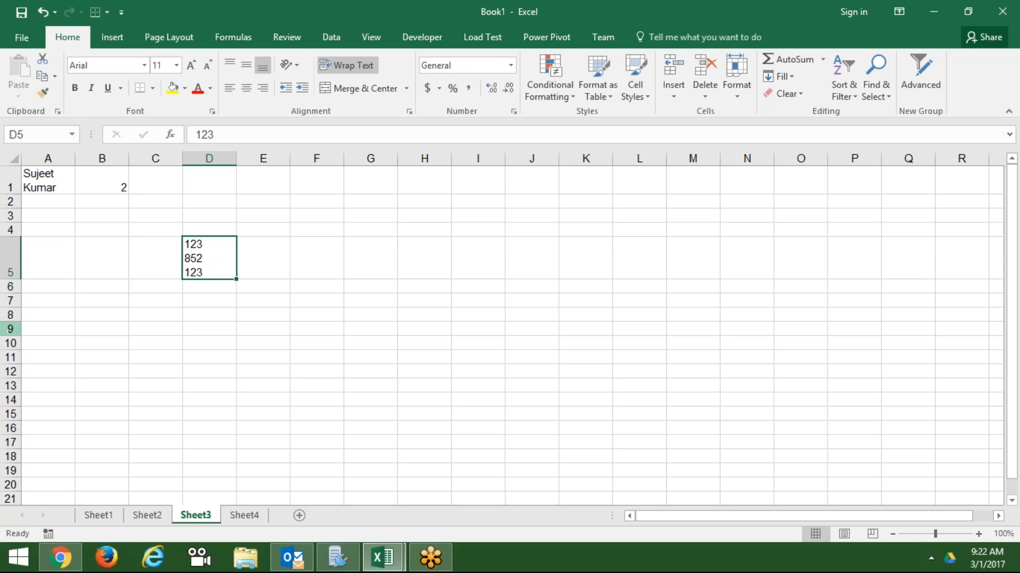
key(Delete)
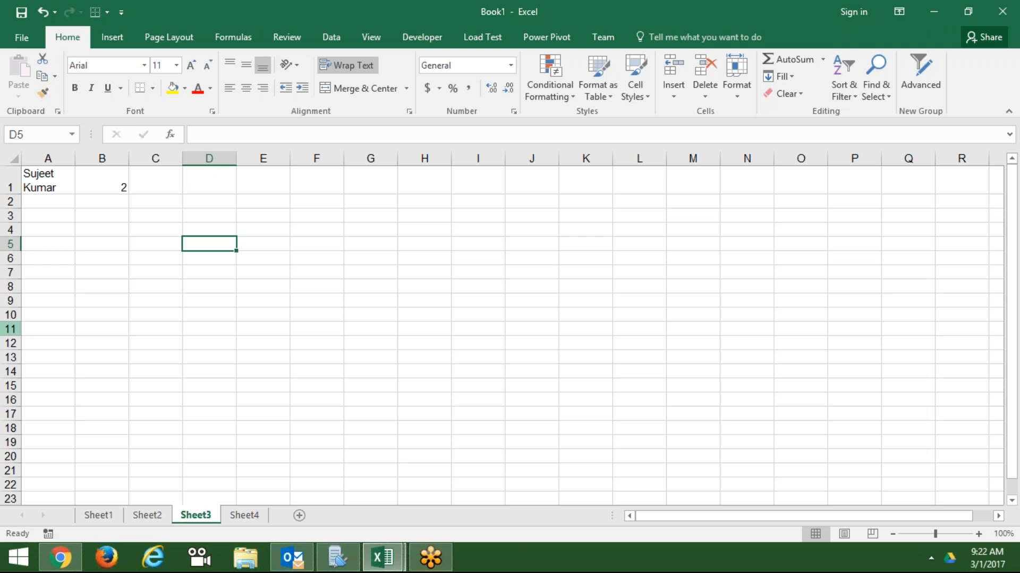
- On Sheet4, enter Name in A5 and fill dates 1-Feb-17 to 28-Feb-17 across row 5
click(246, 516)
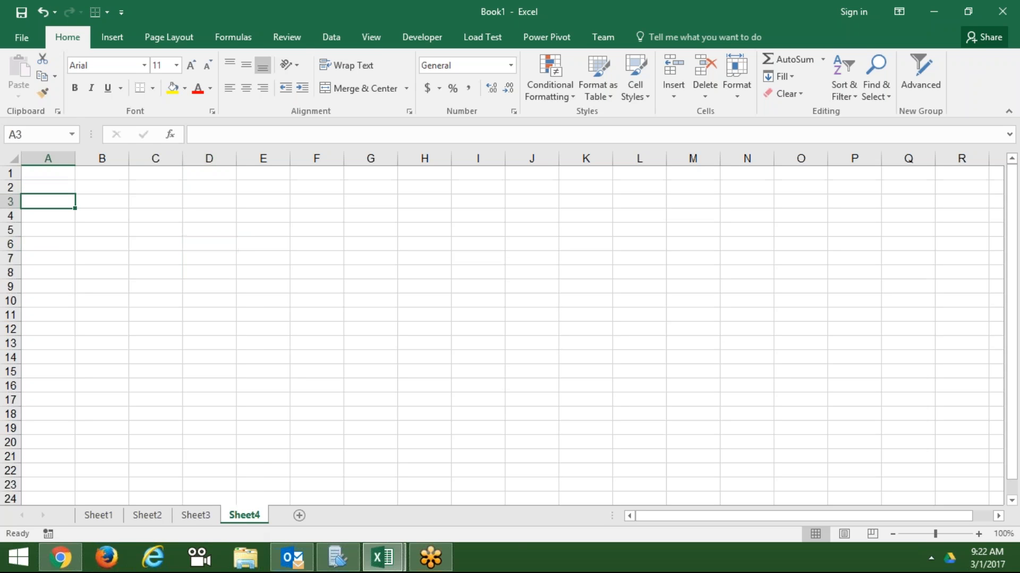
click(59, 229)
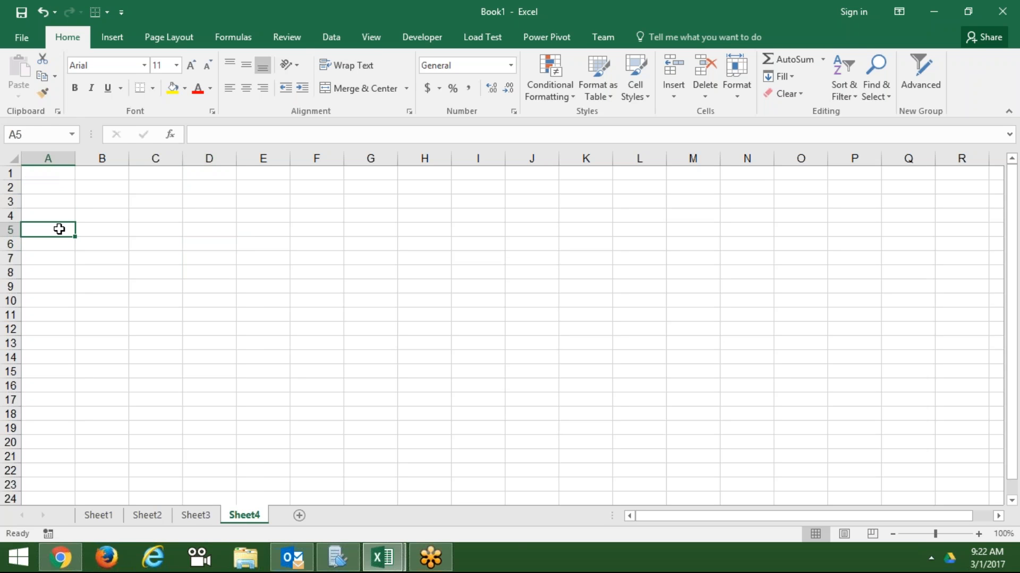
text(Name)
key(Tab)
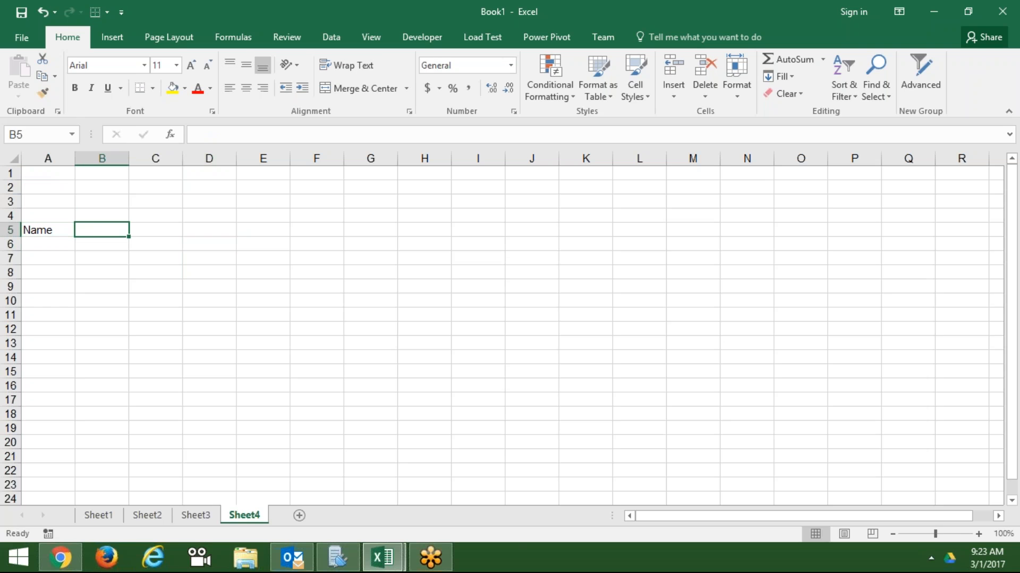
text(2/1)
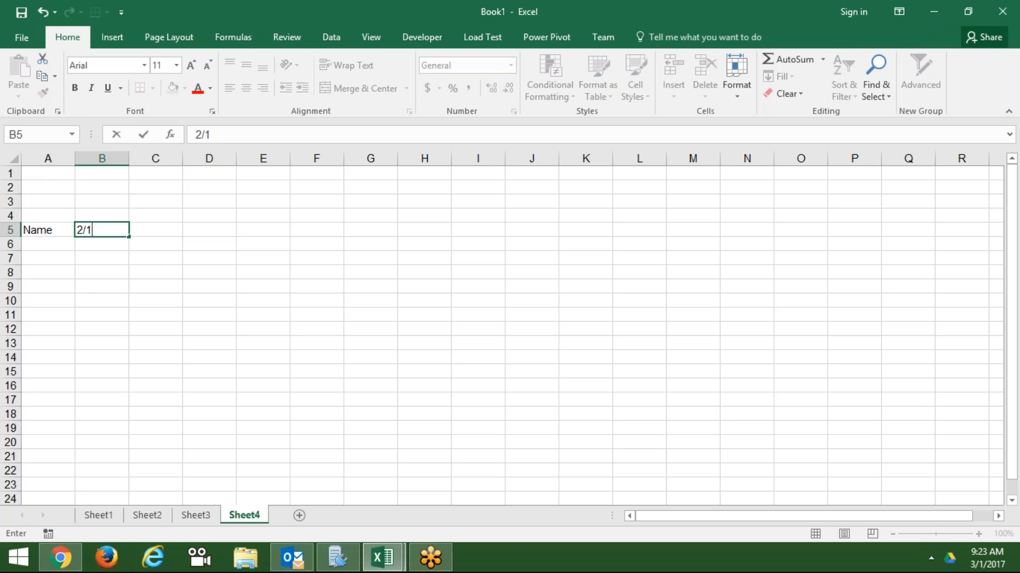
key(Return)
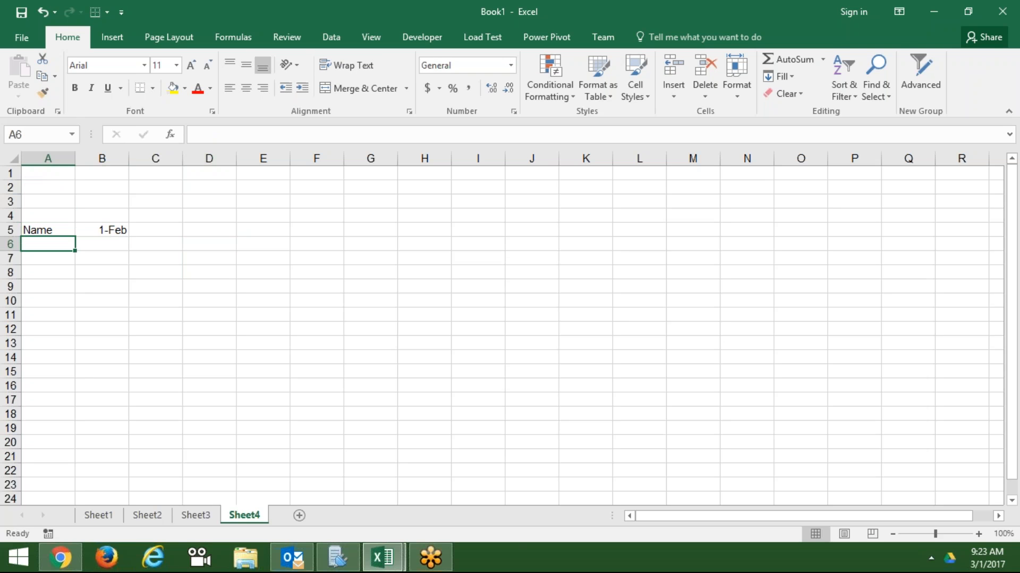
click(115, 231)
key(ctrl+shift+2)
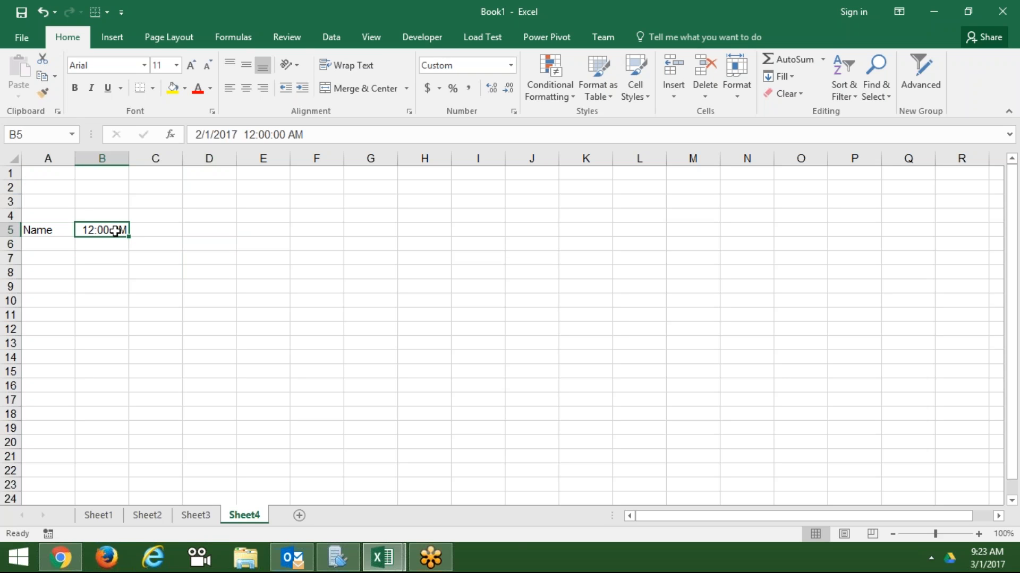
key(ctrl+shift+3)
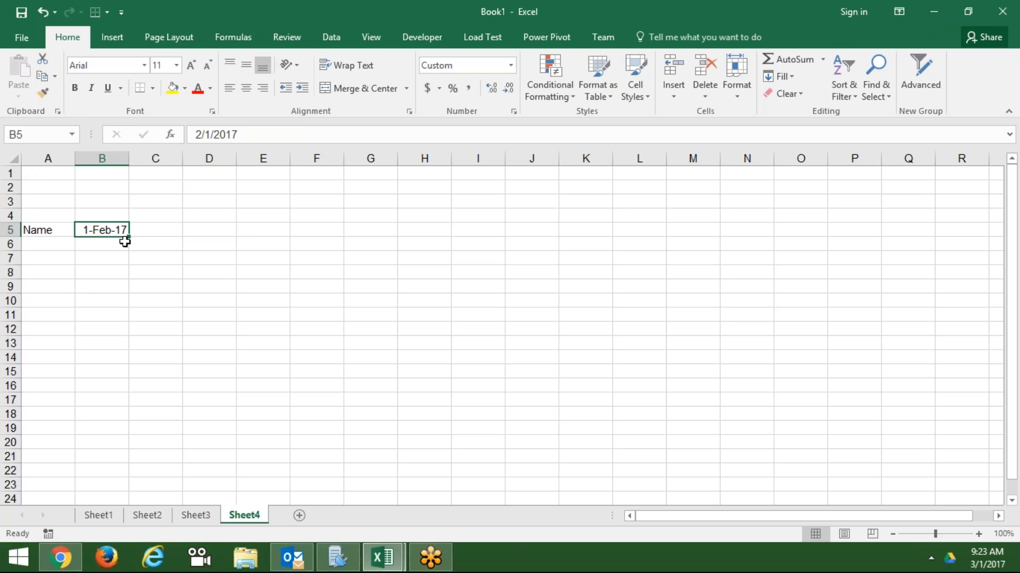
drag(130, 237, 938, 237)
- Enter the first name in A6 and fill the name list down to A20
key(Left)
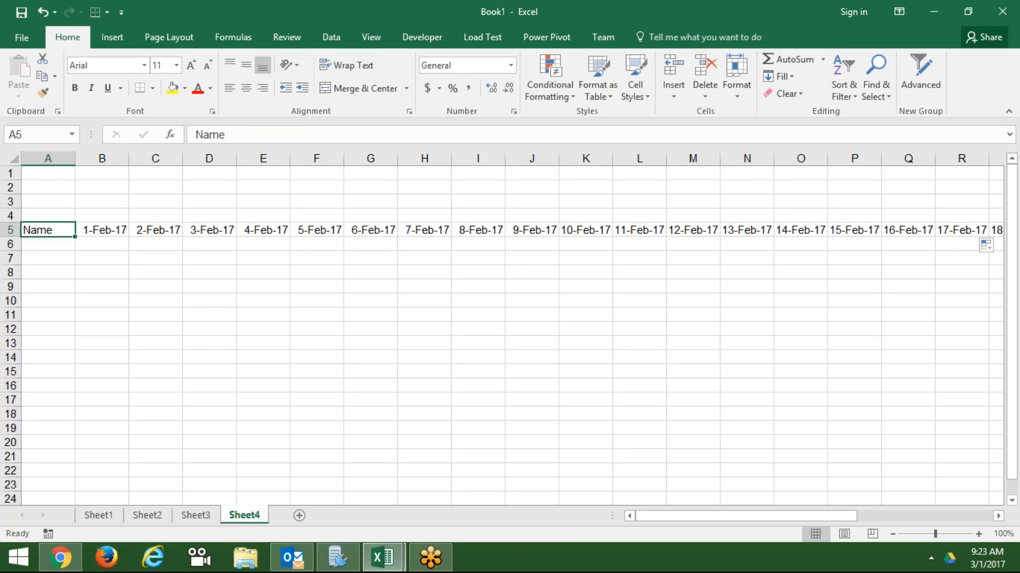
key(Down)
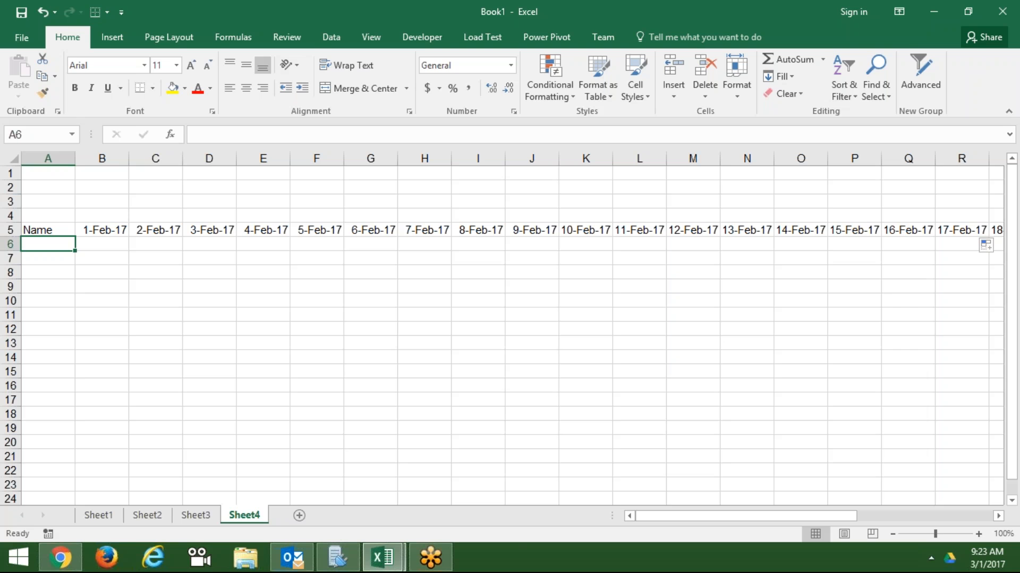
text(Puneet)
key(Return)
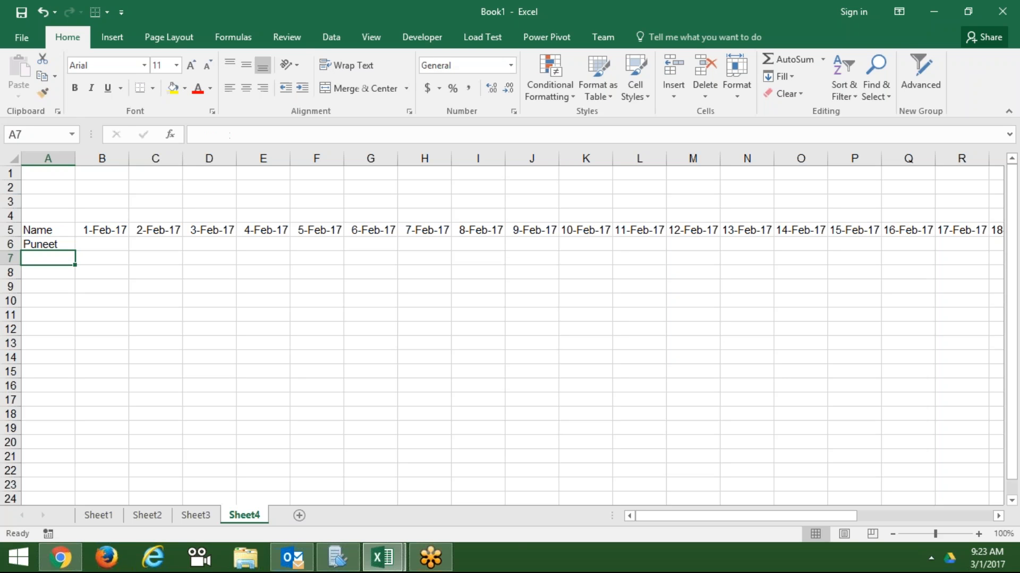
click(65, 247)
drag(75, 251, 84, 452)
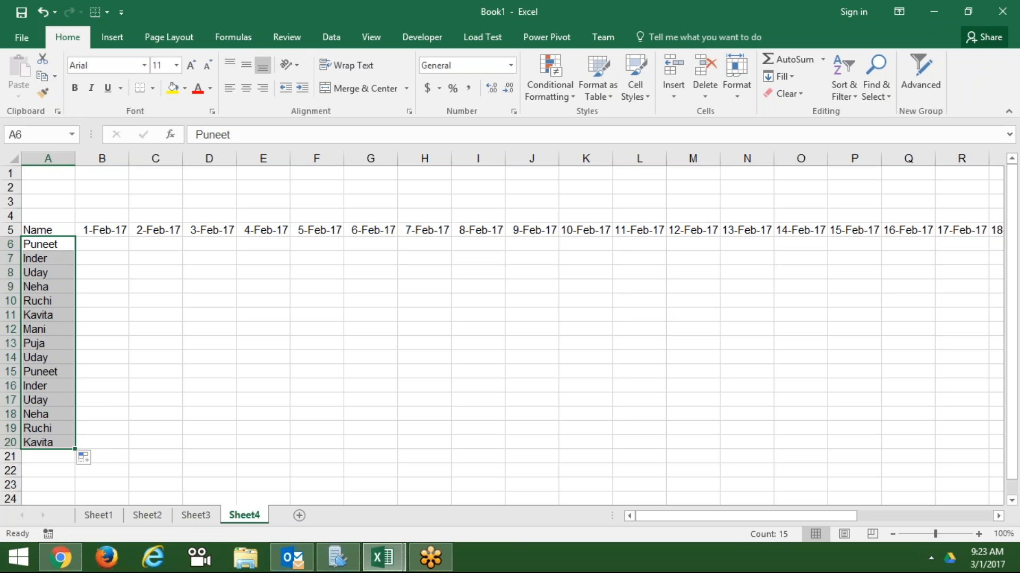
click(110, 231)
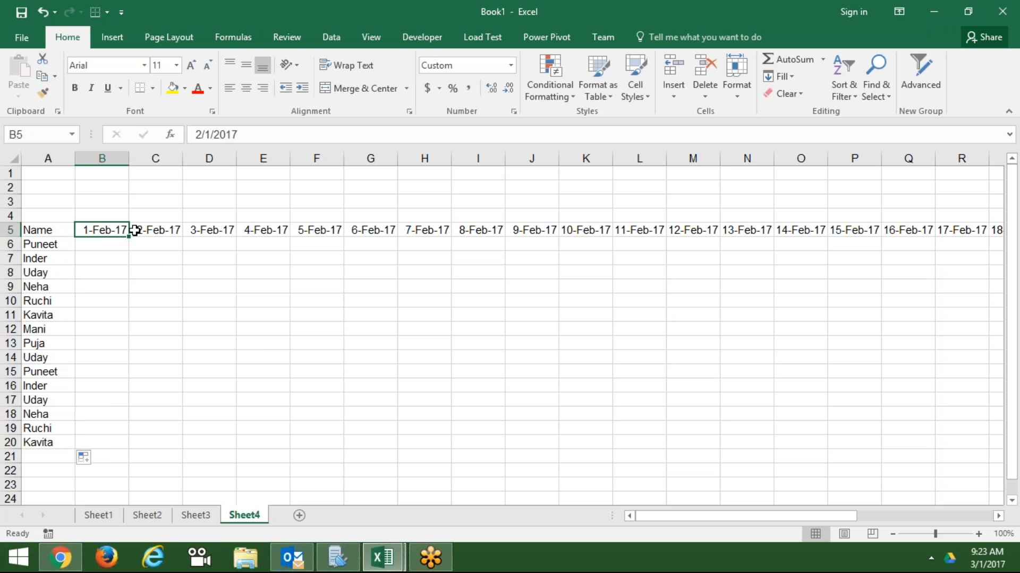
- On Sheet3, unwrap the name in A1 and auto-fit column A to its width
click(196, 516)
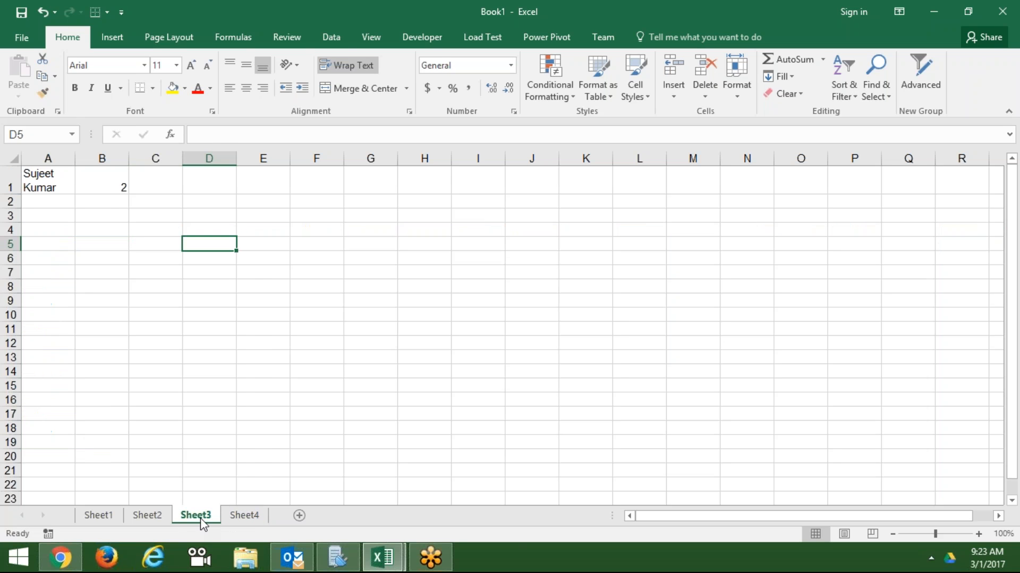
click(50, 185)
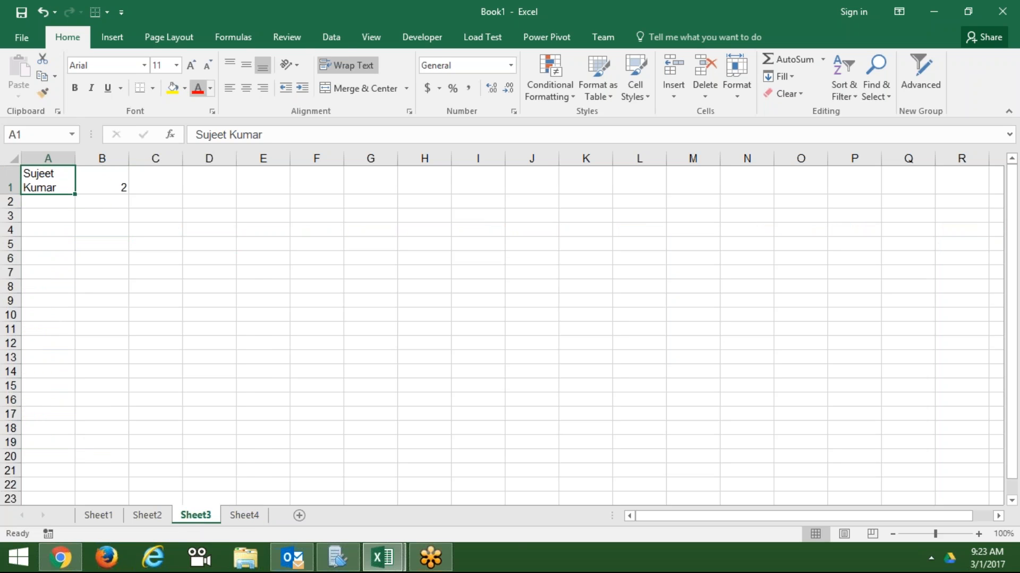
click(345, 66)
click(209, 244)
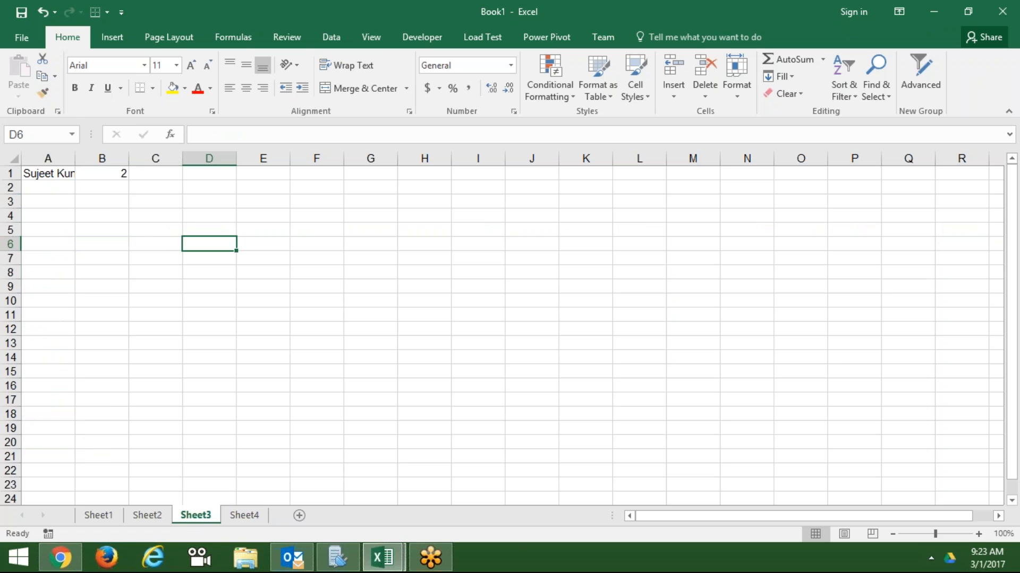
double_click(76, 158)
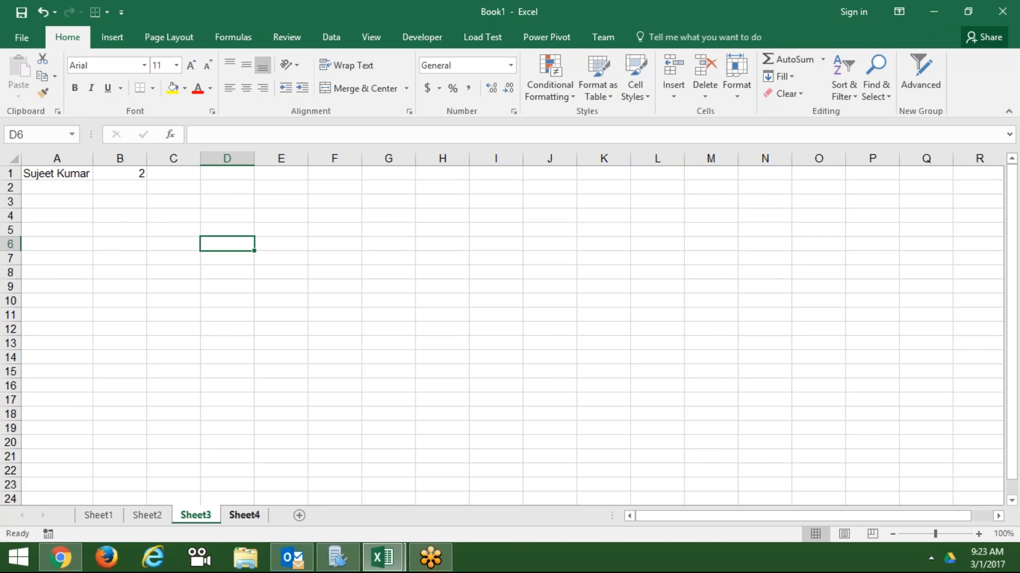
click(244, 514)
- Auto-fit all Sheet4 columns and select the dates B5:AC5
click(15, 158)
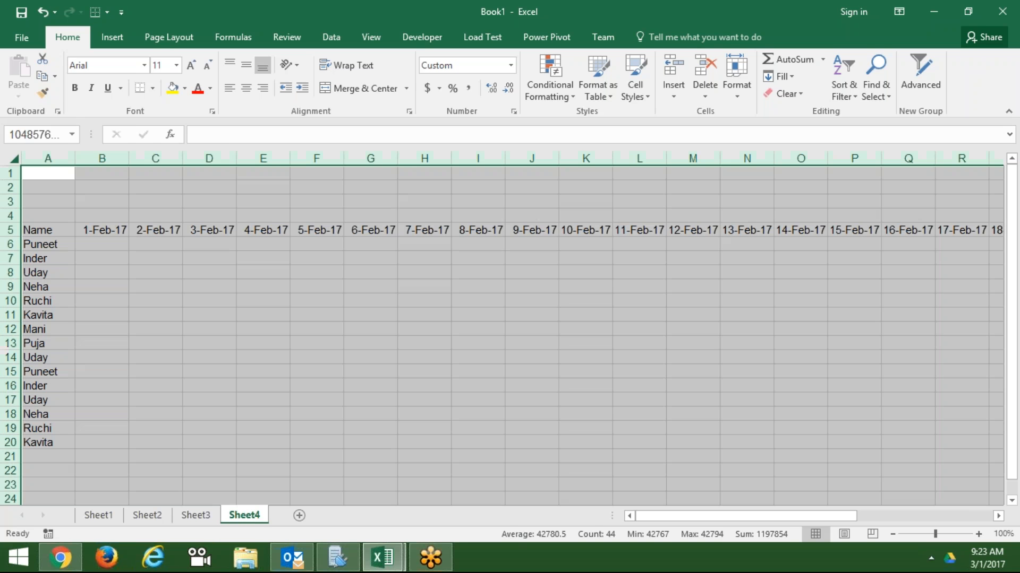
double_click(182, 162)
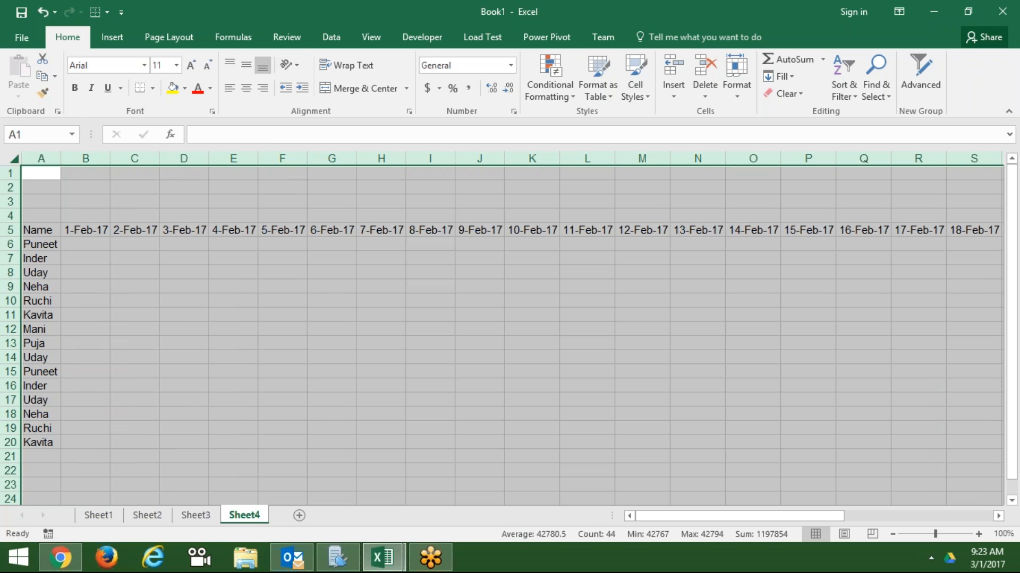
click(99, 235)
key(ctrl+shift+Right)
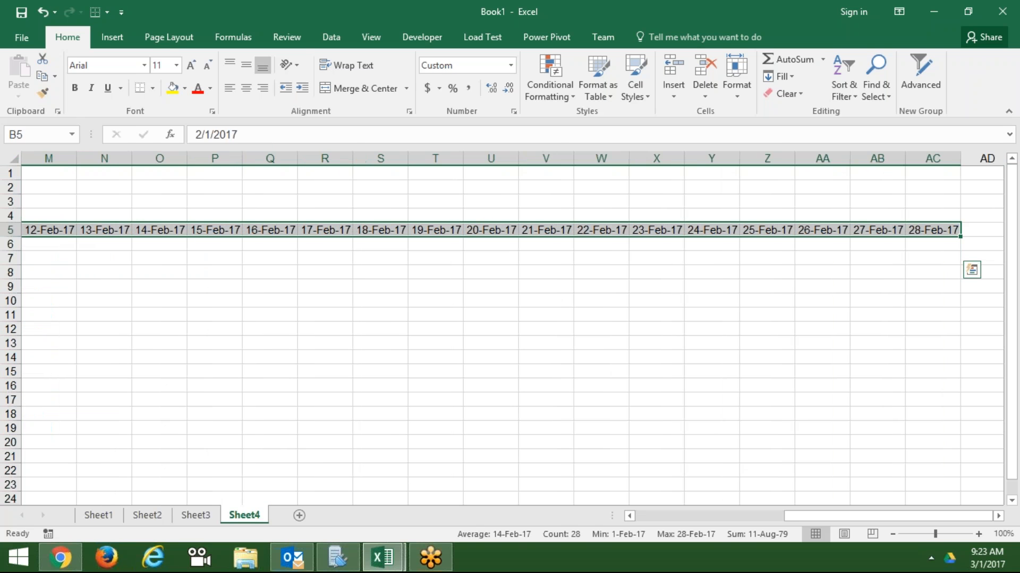
- Rotate the selected dates to vertical orientation in Format Cells Alignment
right_click(189, 235)
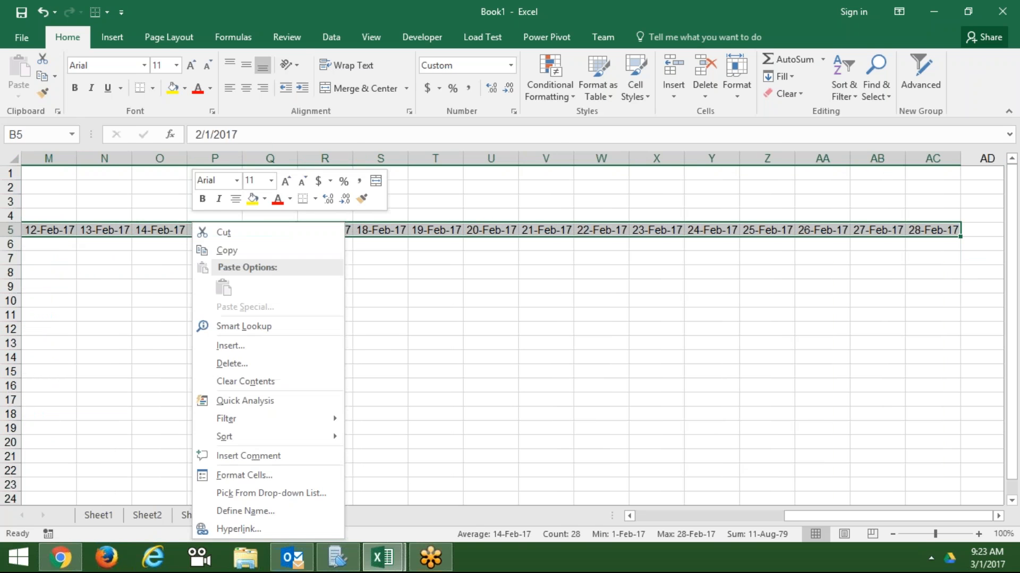
click(248, 475)
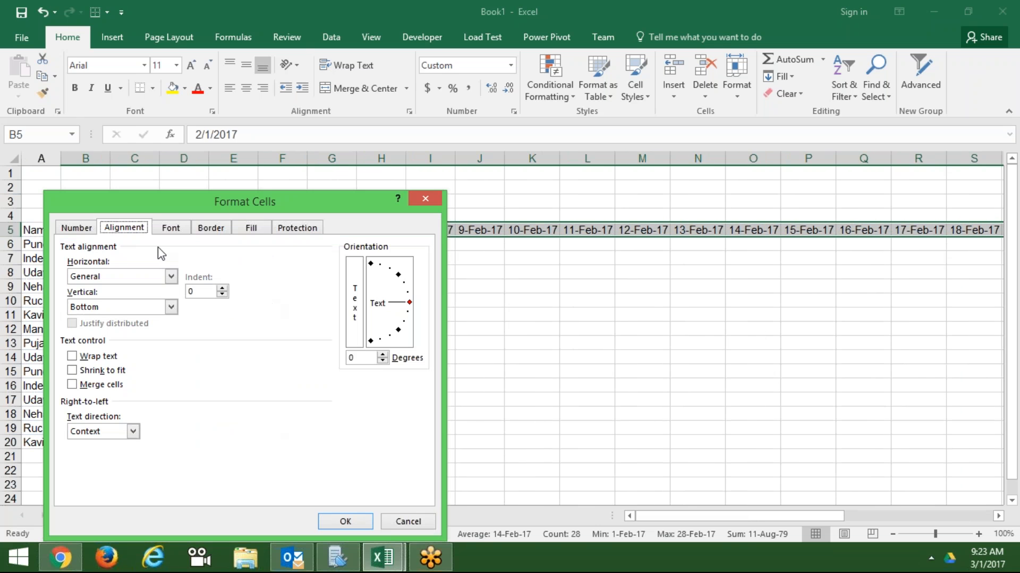
drag(282, 208, 573, 190)
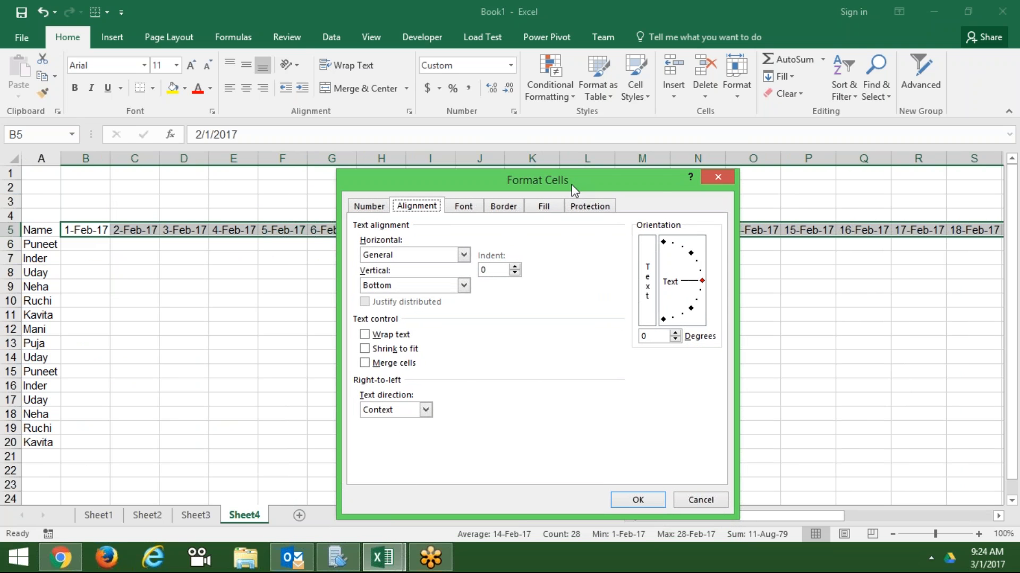
drag(701, 281, 662, 248)
click(639, 500)
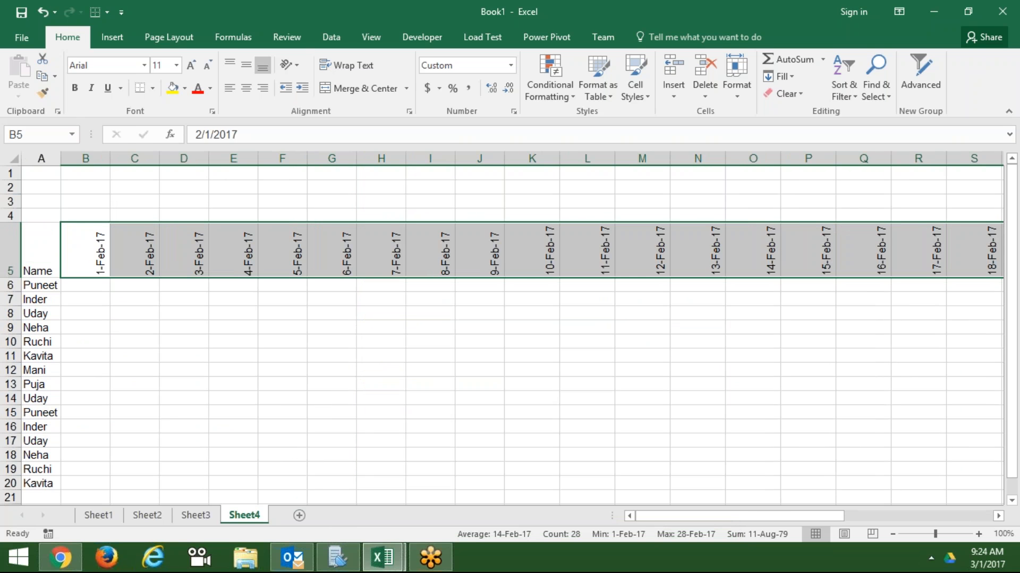
click(640, 500)
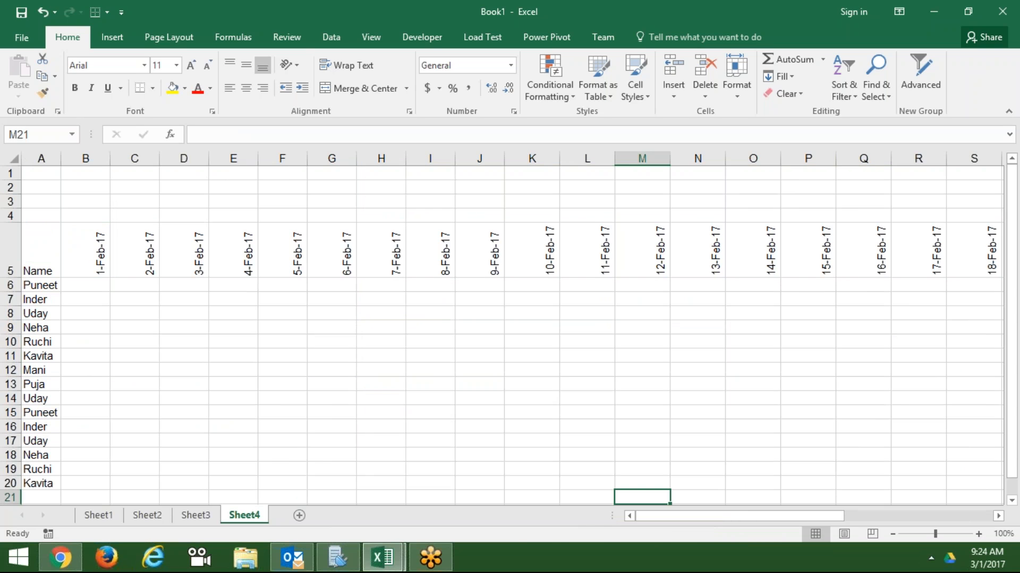
- Auto-fit all columns narrow around the vertical dates and enter P in B6
key(ctrl+a)
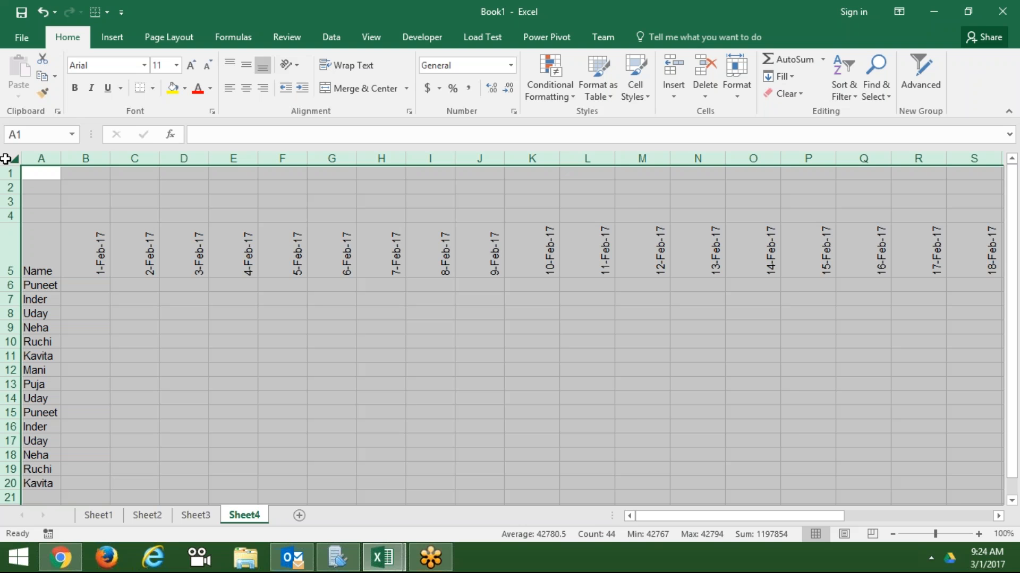
double_click(255, 159)
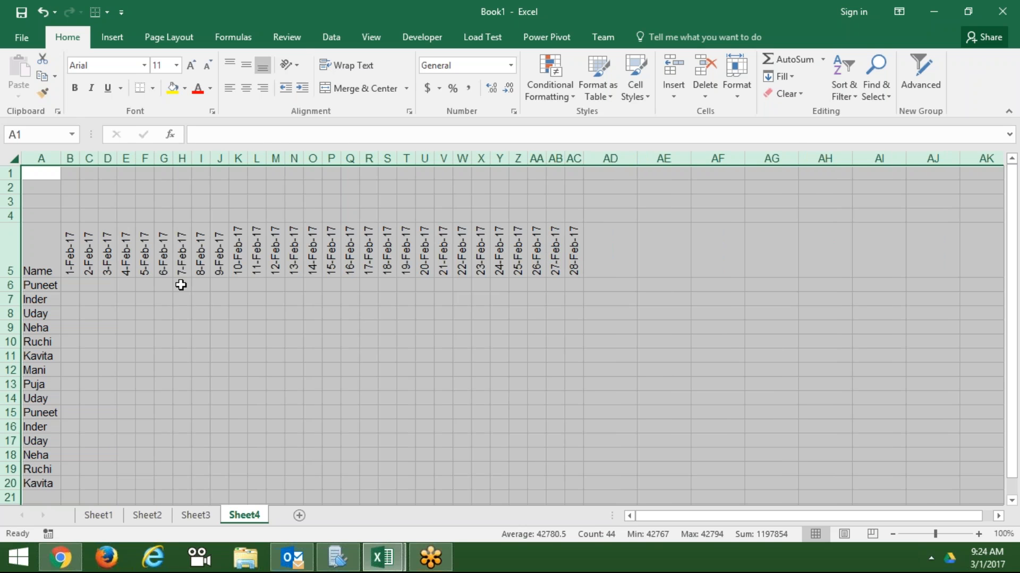
click(181, 285)
click(71, 284)
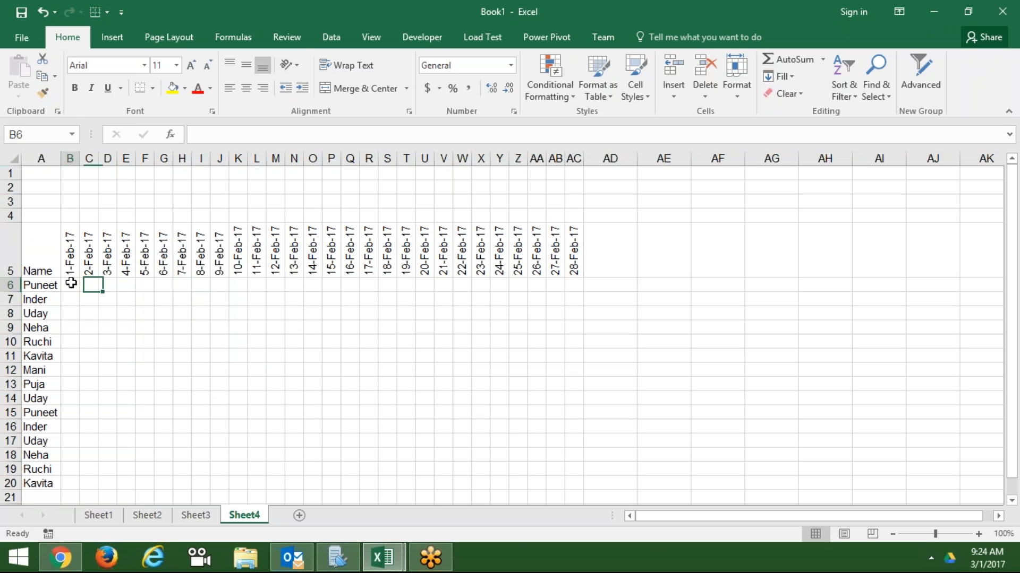
text(P)
key(Return)
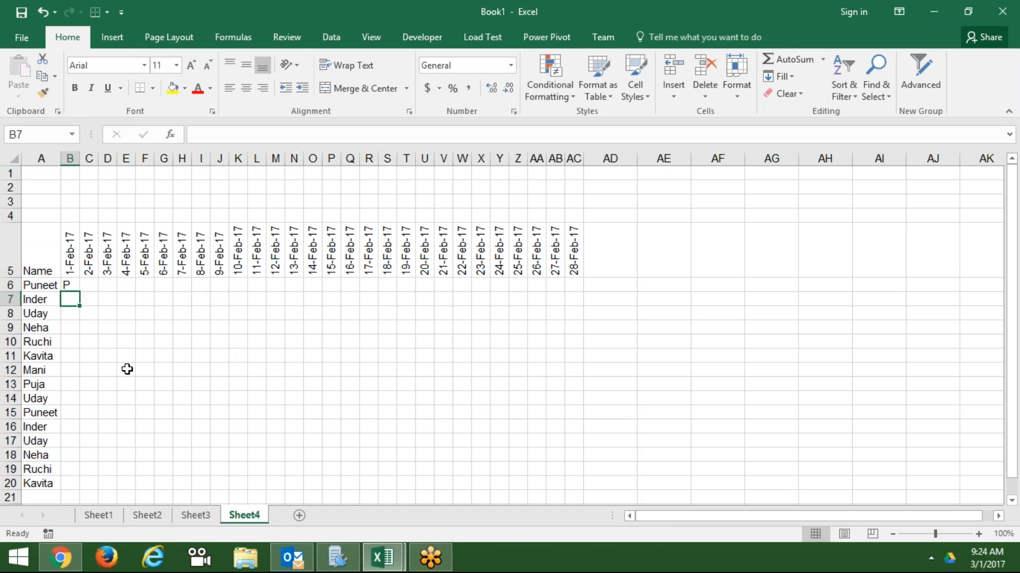
- Select the date headers B5:AC5 and view the Orientation options without changing them
click(140, 299)
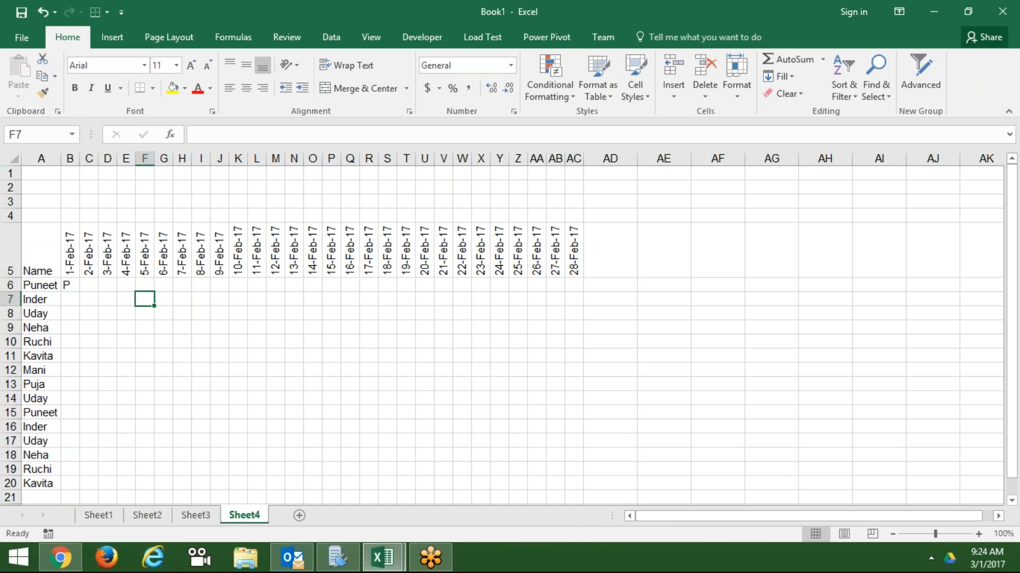
drag(75, 257, 570, 236)
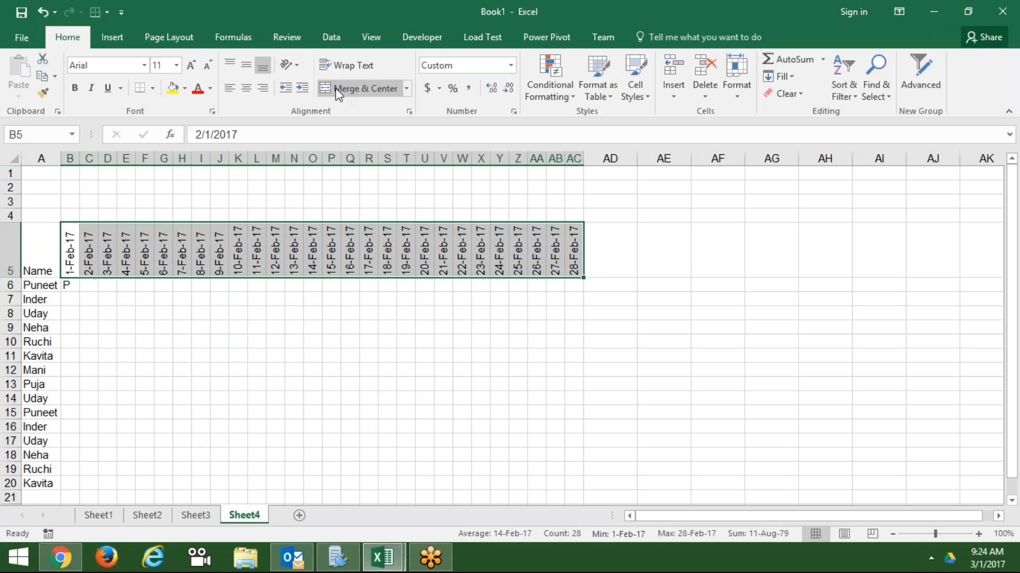
click(297, 66)
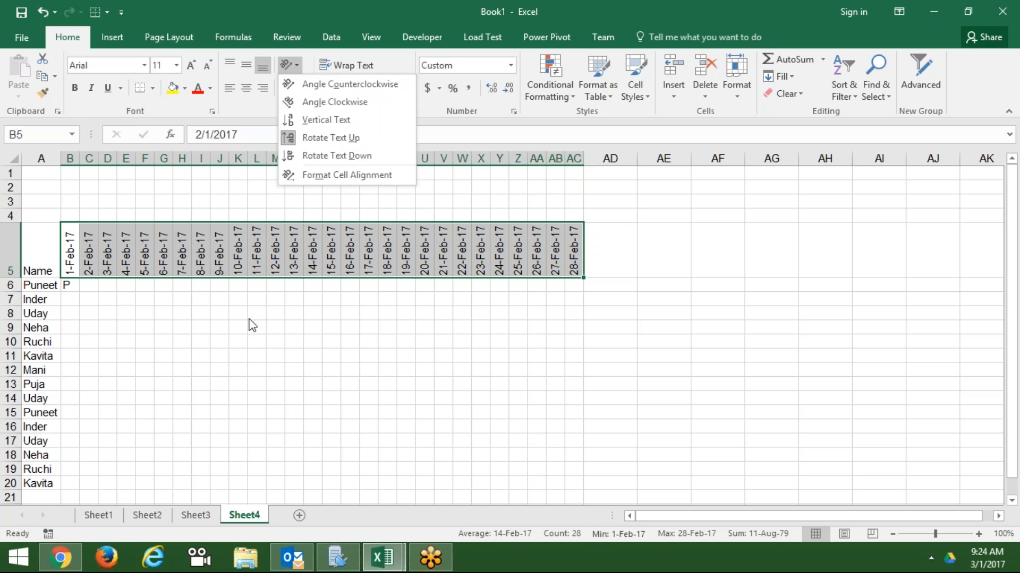
key(Escape)
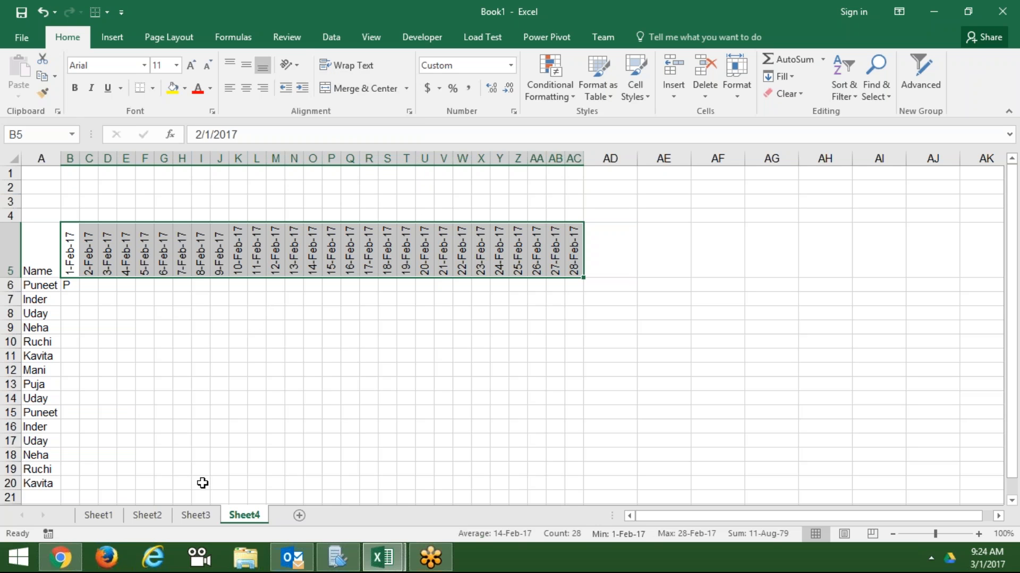
- Narrow column A on Sheet3 so the name in A1 is cut off
click(195, 516)
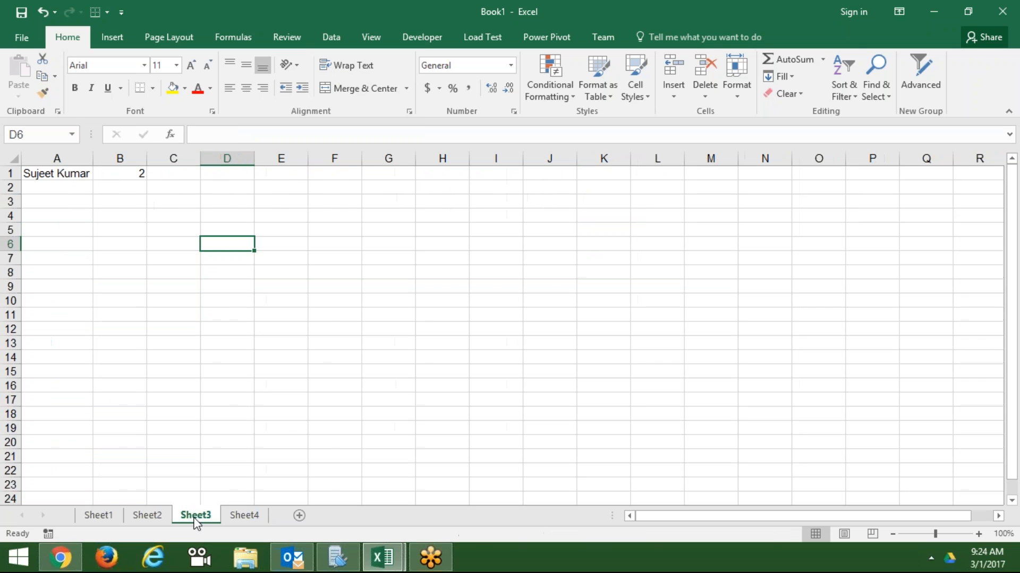
click(280, 220)
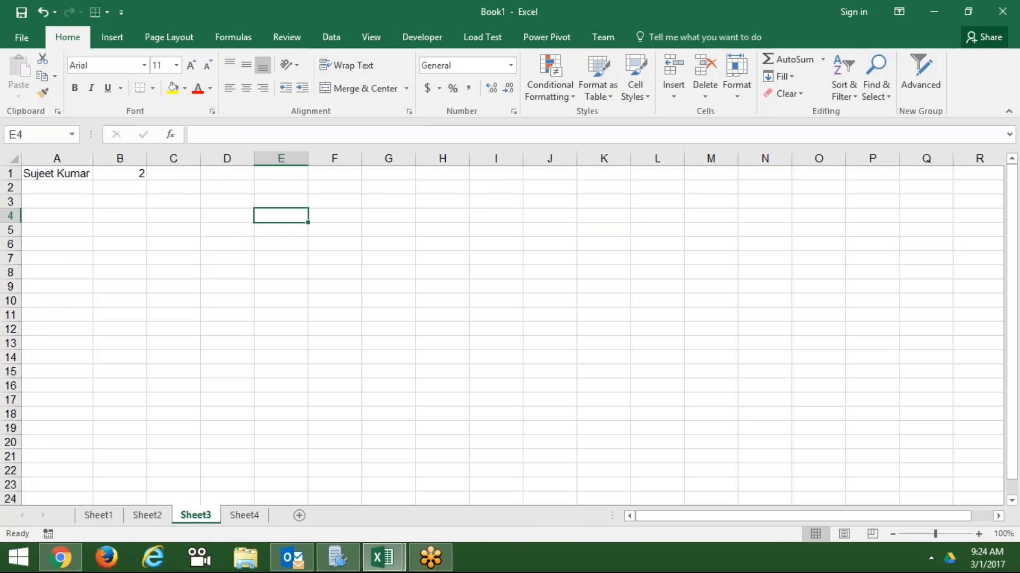
click(80, 172)
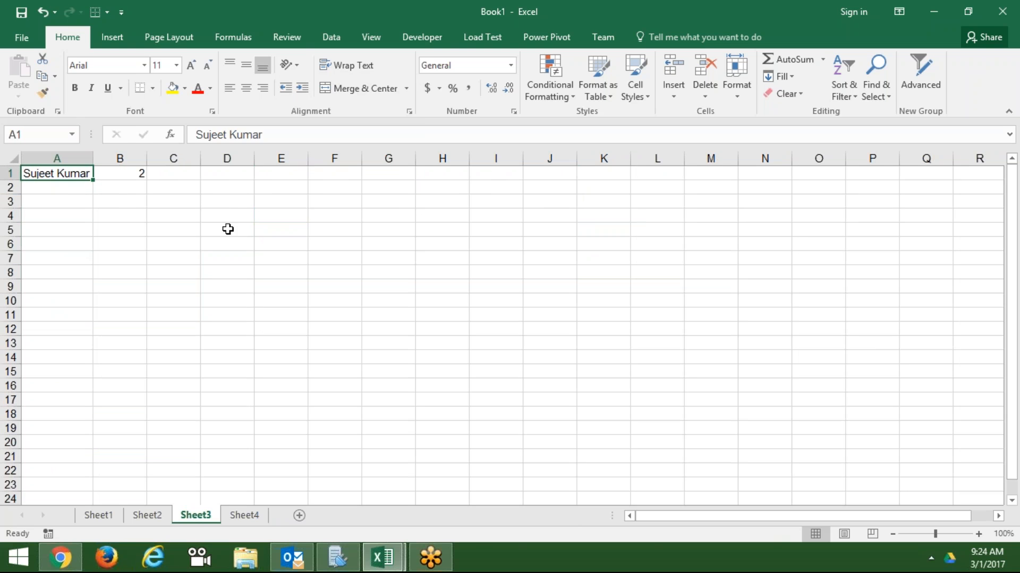
click(239, 234)
click(57, 171)
drag(94, 166, 74, 167)
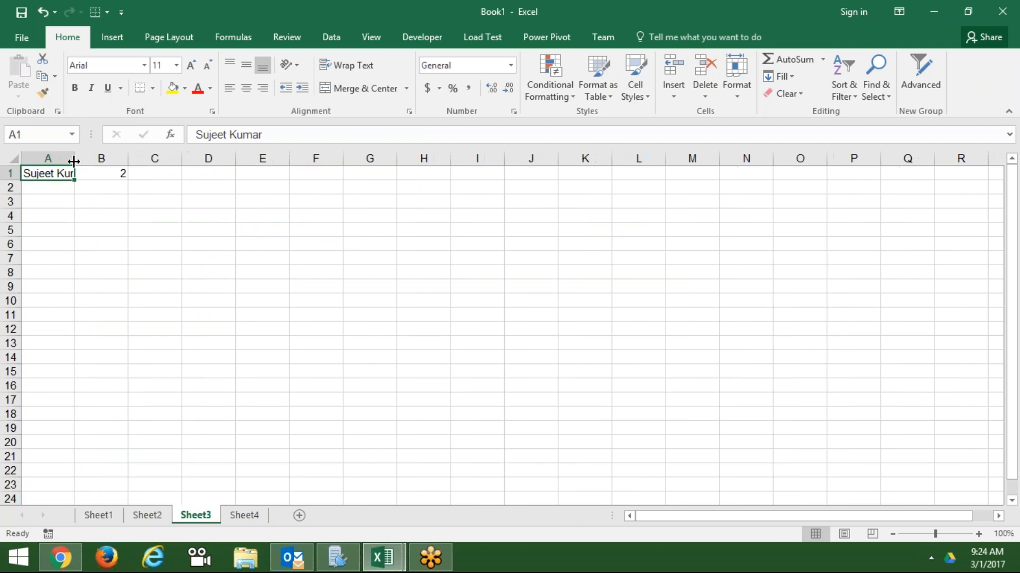
- Try wrapping the name in A1, then undo the wrap to keep it on one line
click(355, 70)
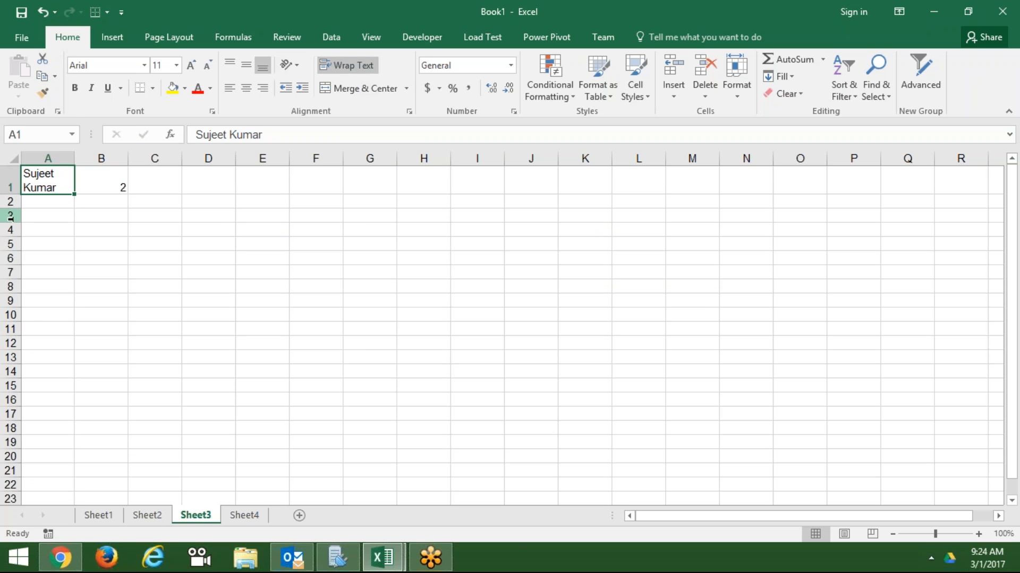
click(15, 195)
click(74, 162)
key(ctrl+z)
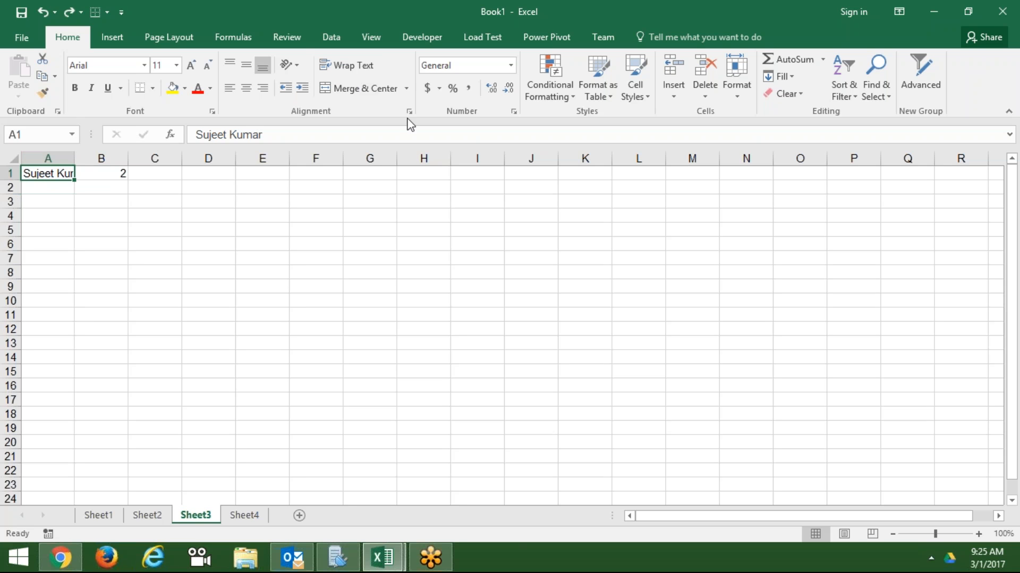
- Turn on Shrink to fit so A1's name shrinks within its cell
click(513, 111)
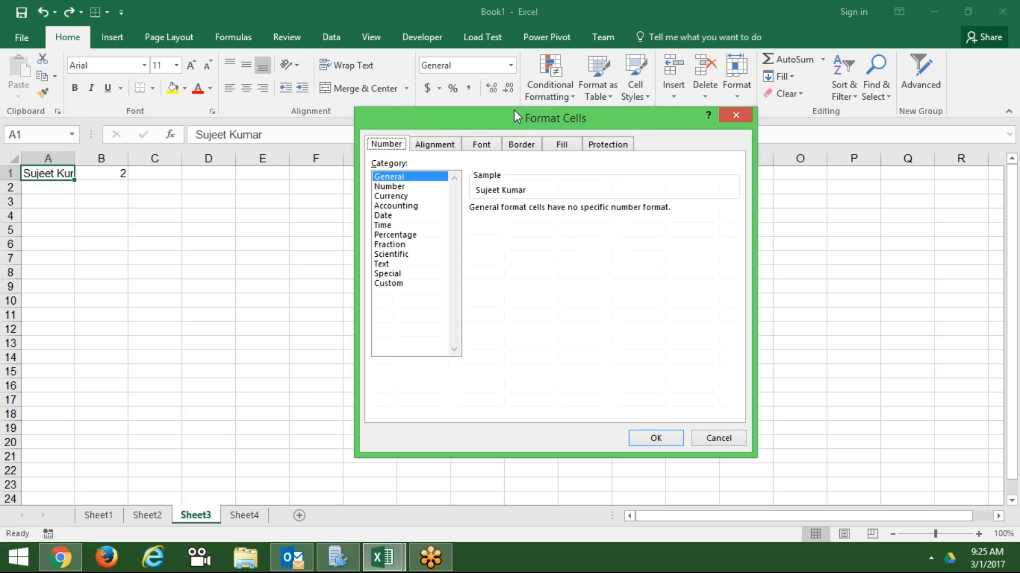
click(444, 151)
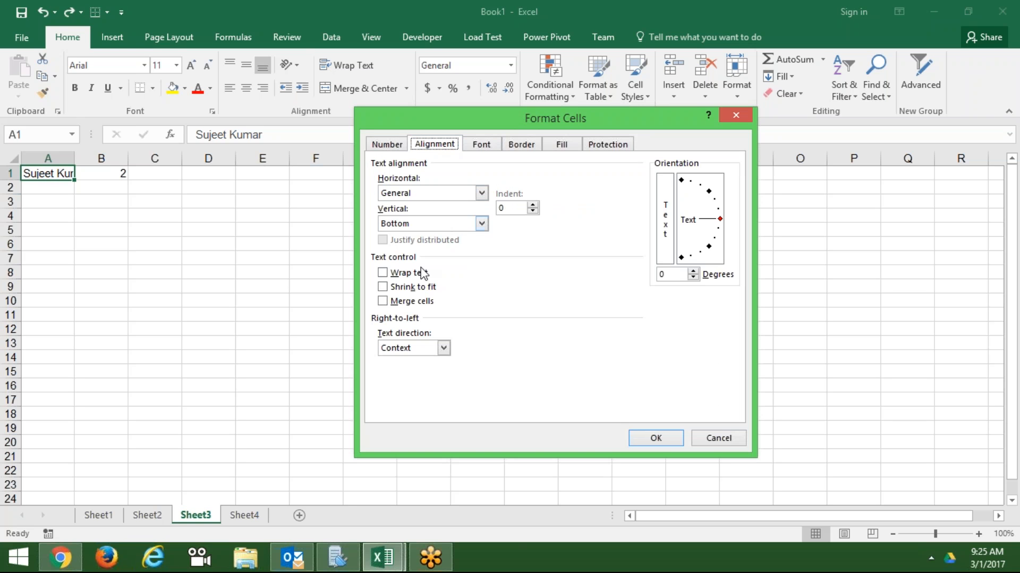
click(395, 295)
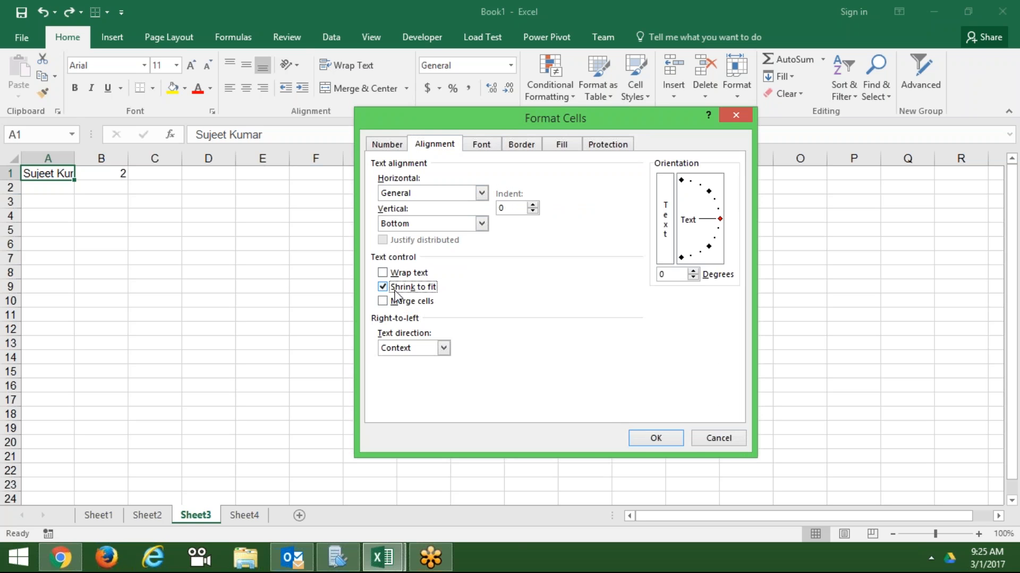
click(653, 439)
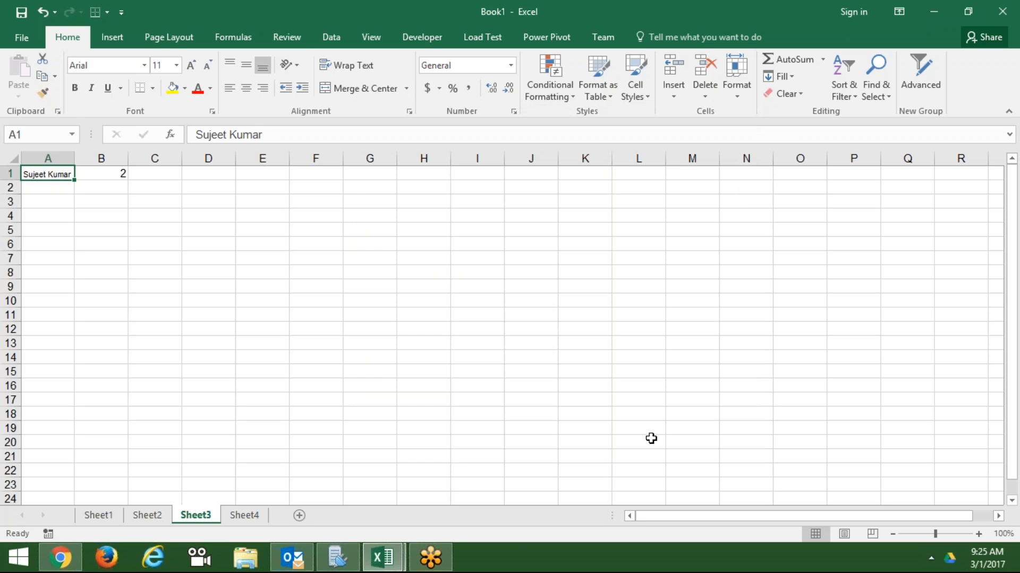
- Widen then narrow column A to fit the shrunken name, and switch to Sheet4
click(374, 383)
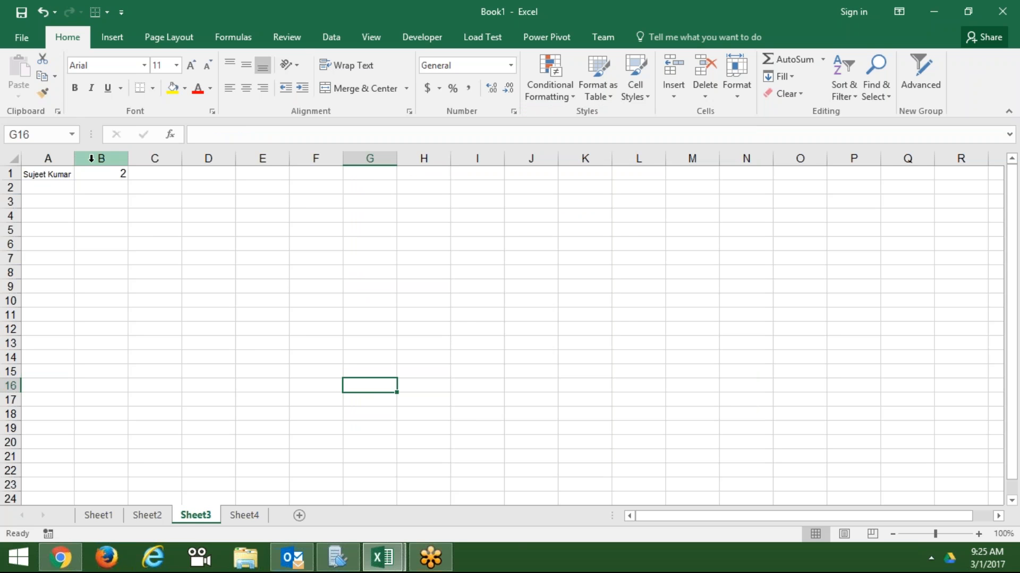
drag(75, 160, 416, 207)
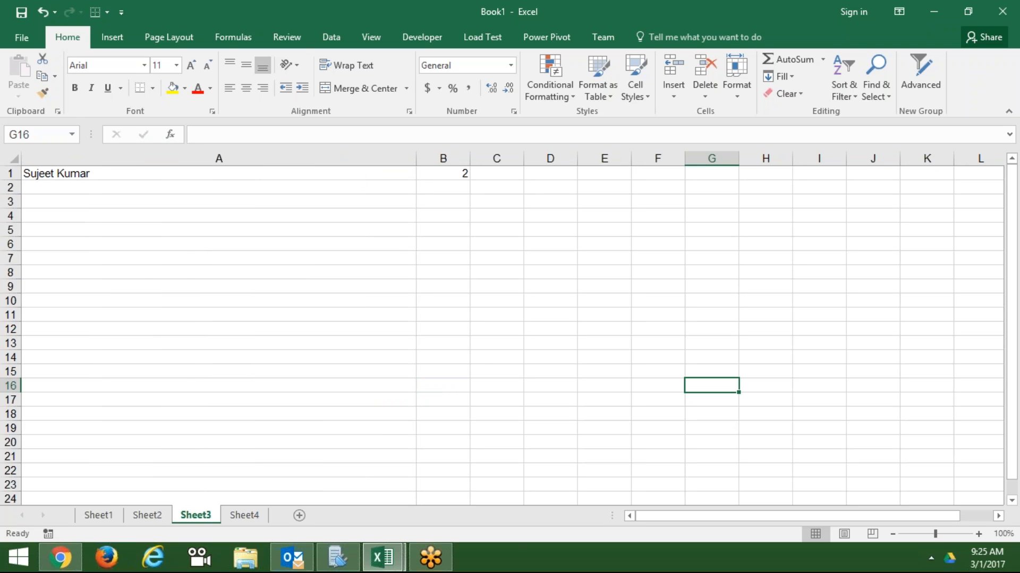
drag(416, 161, 96, 168)
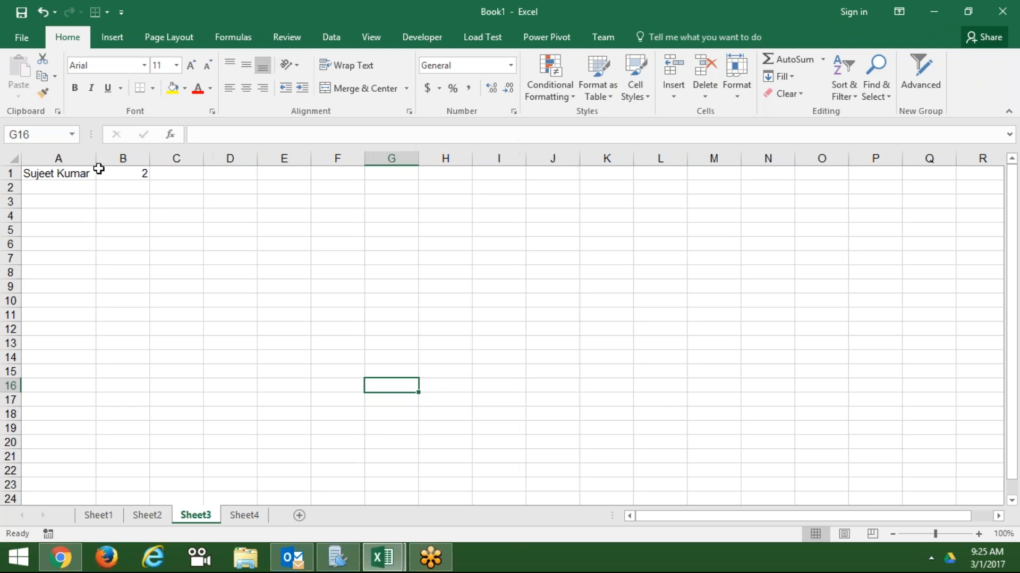
click(166, 205)
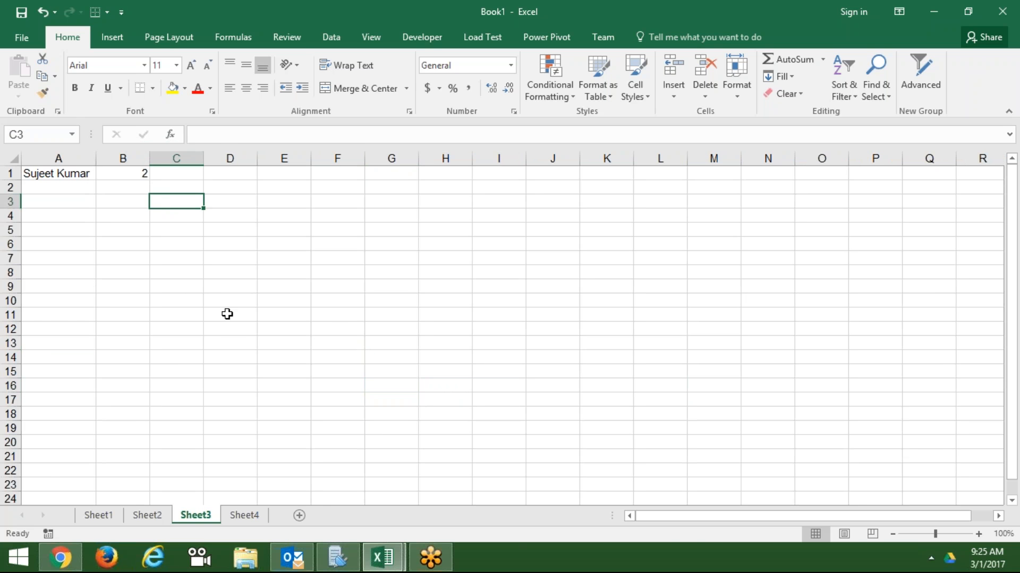
click(257, 518)
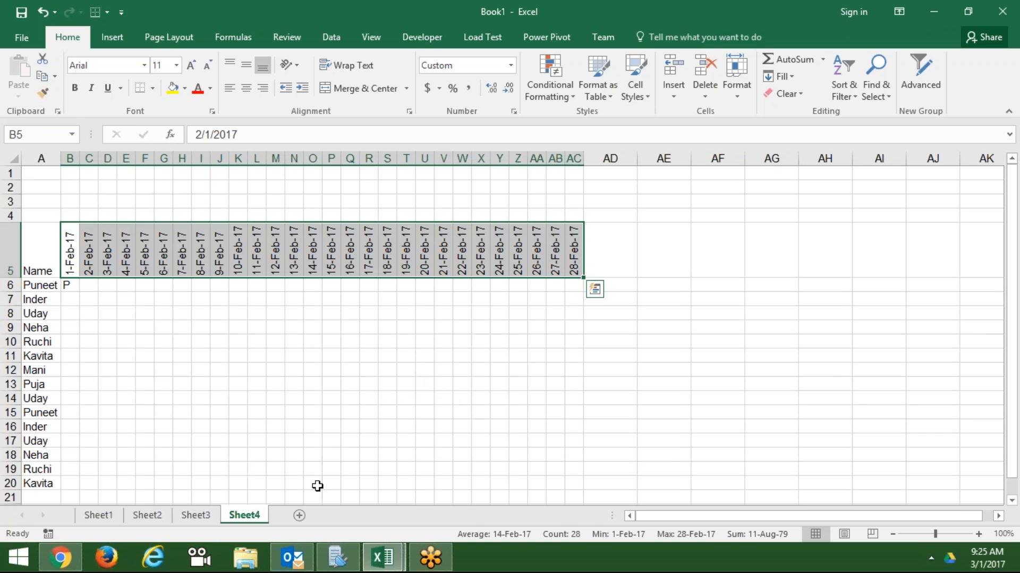
- Add Sheet5, enter 12 in A1 and give it Number format (12.00)
click(299, 515)
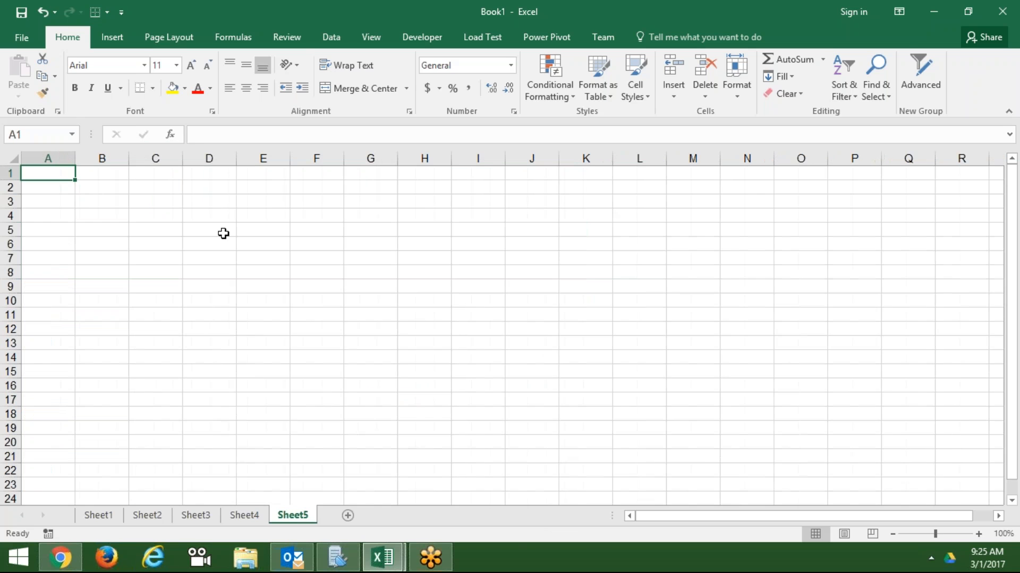
text(12)
key(Return)
key(Up)
click(513, 111)
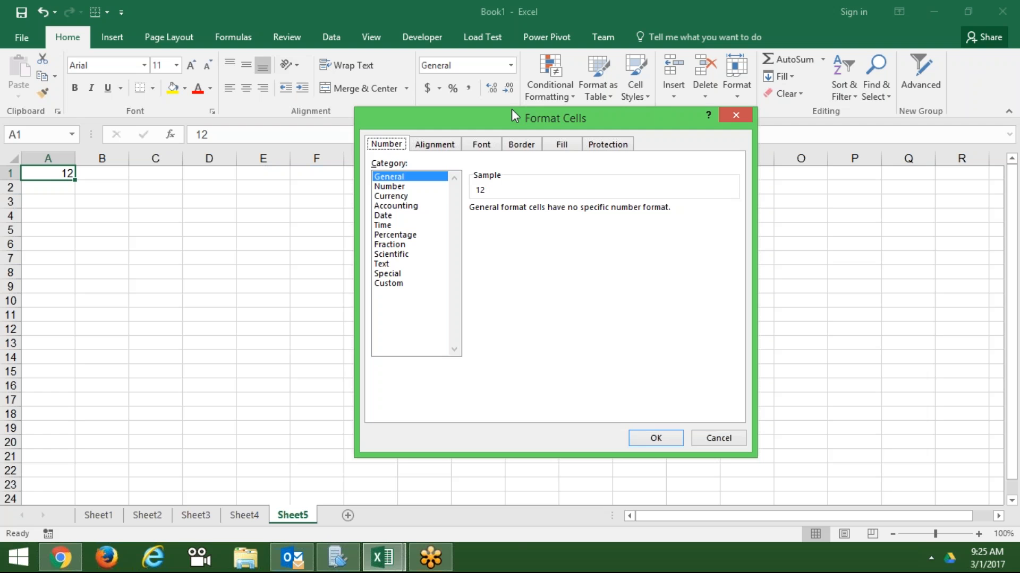
click(389, 186)
key(Return)
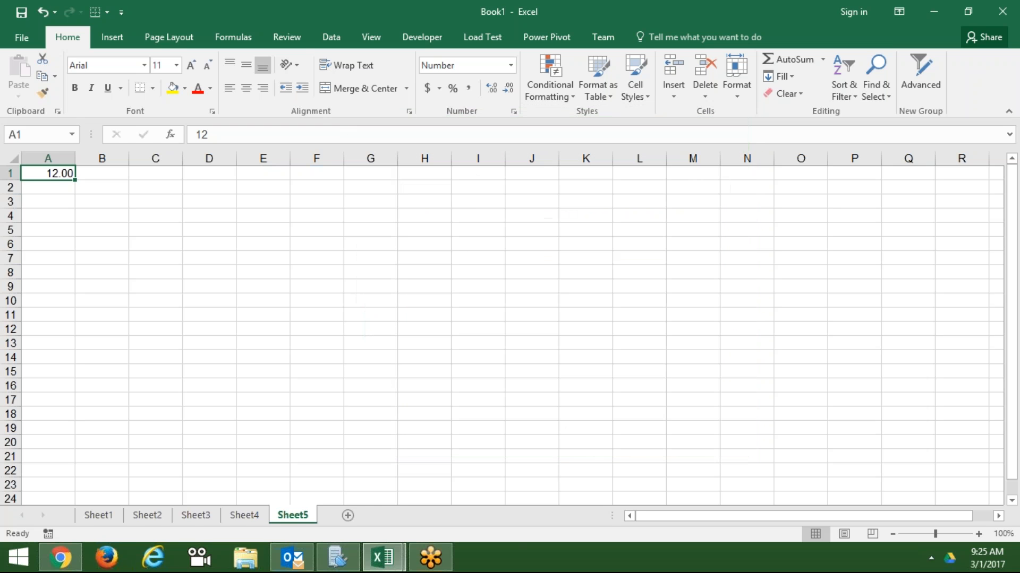
- Preview Currency and Accounting formats with the INR symbol, then cancel without applying
click(513, 111)
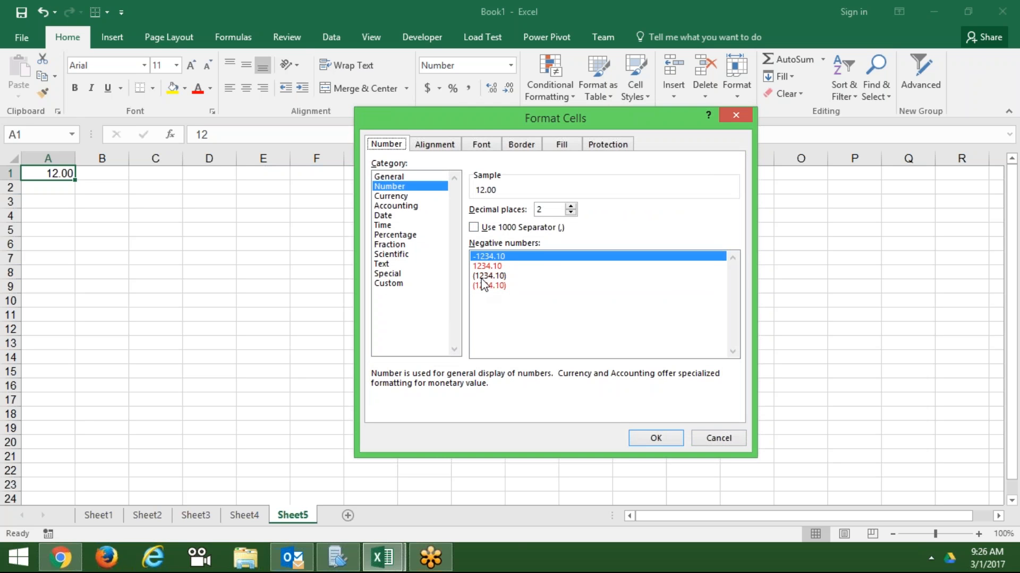
click(412, 197)
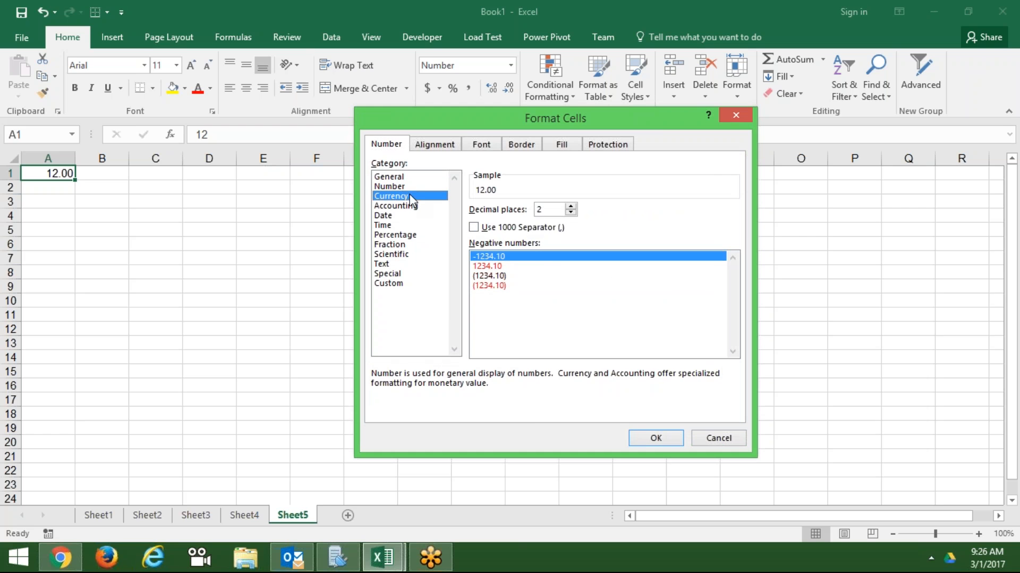
click(535, 228)
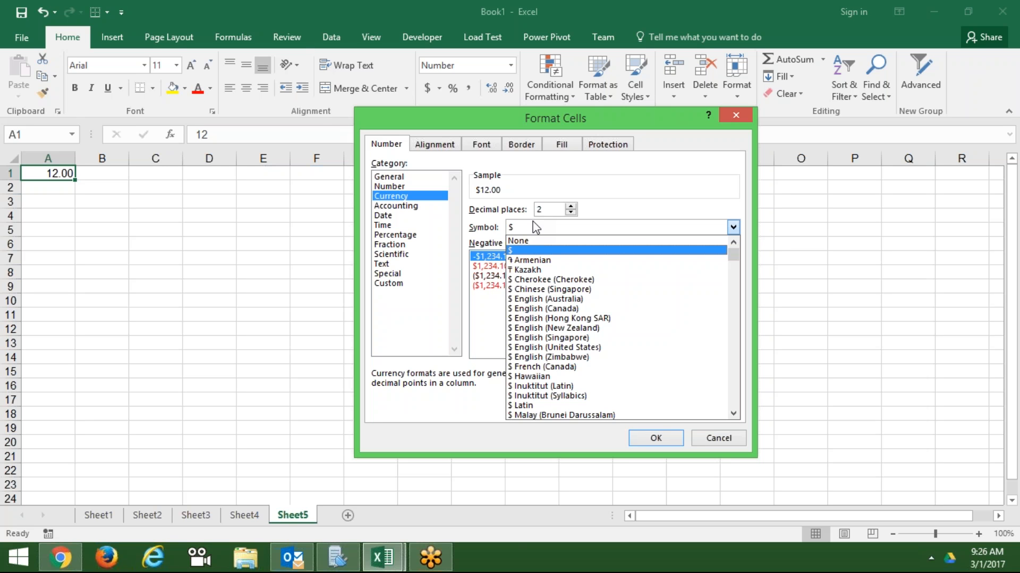
text(inr)
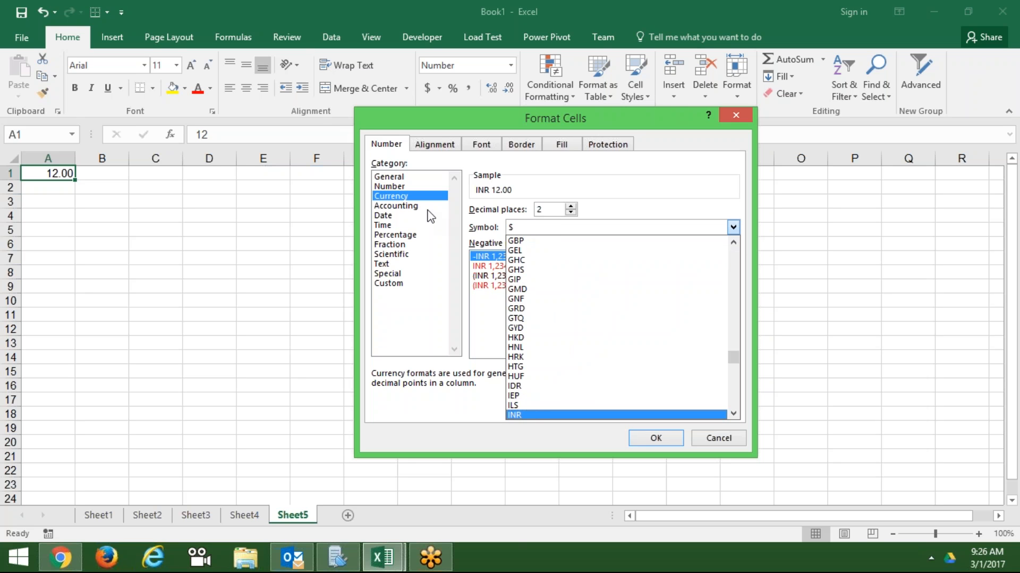
click(427, 206)
click(529, 234)
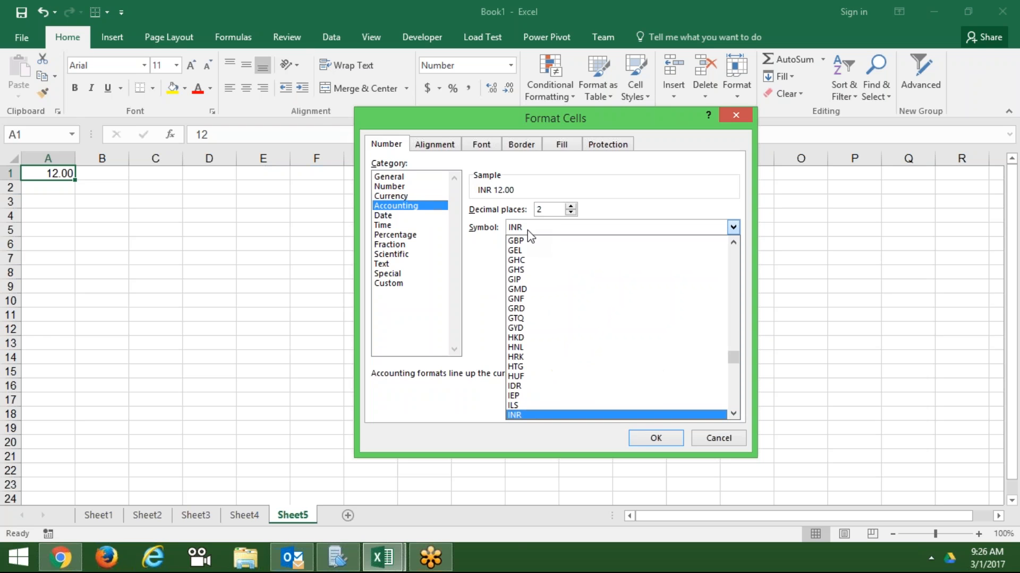
key(Escape)
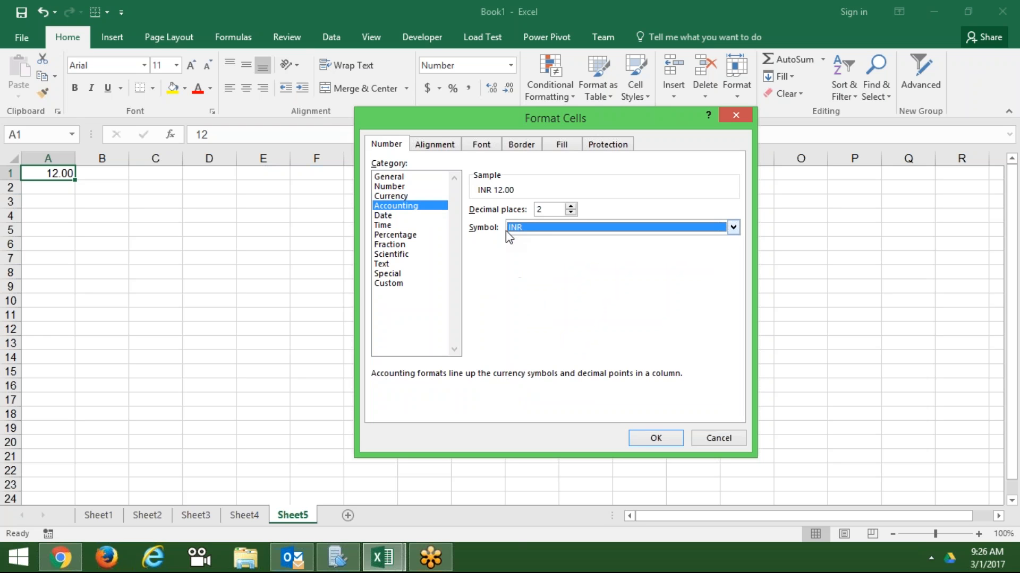
key(Escape)
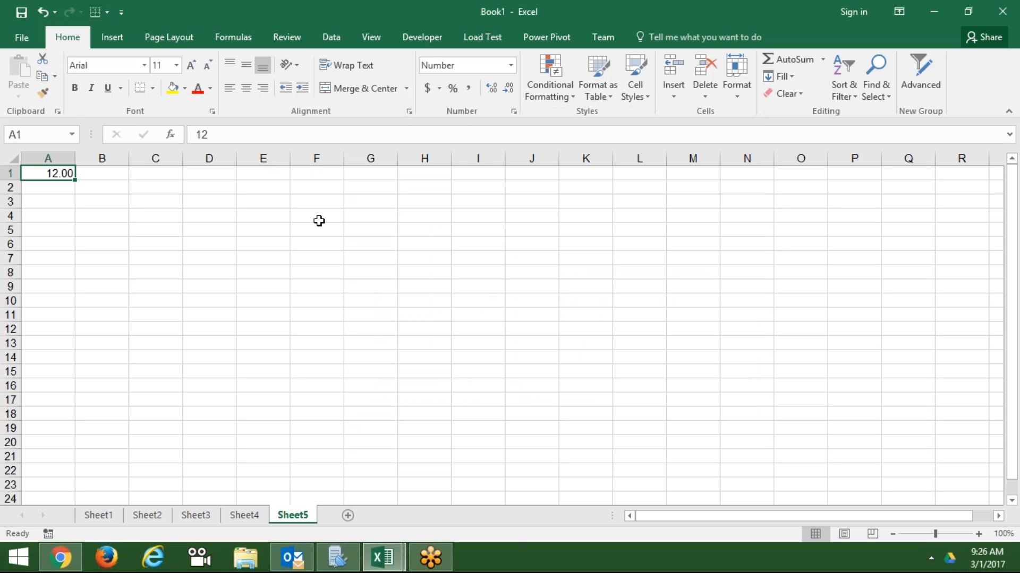
click(85, 214)
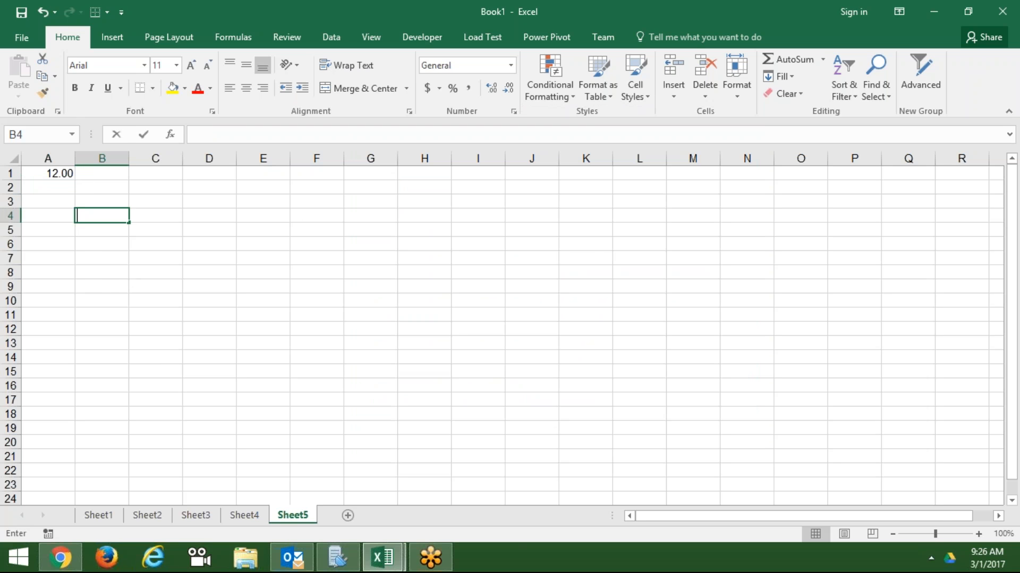
- Fill B4:N19 with the formula =RANDBETWEEN(10,90)
text(=ra)
key(Down)
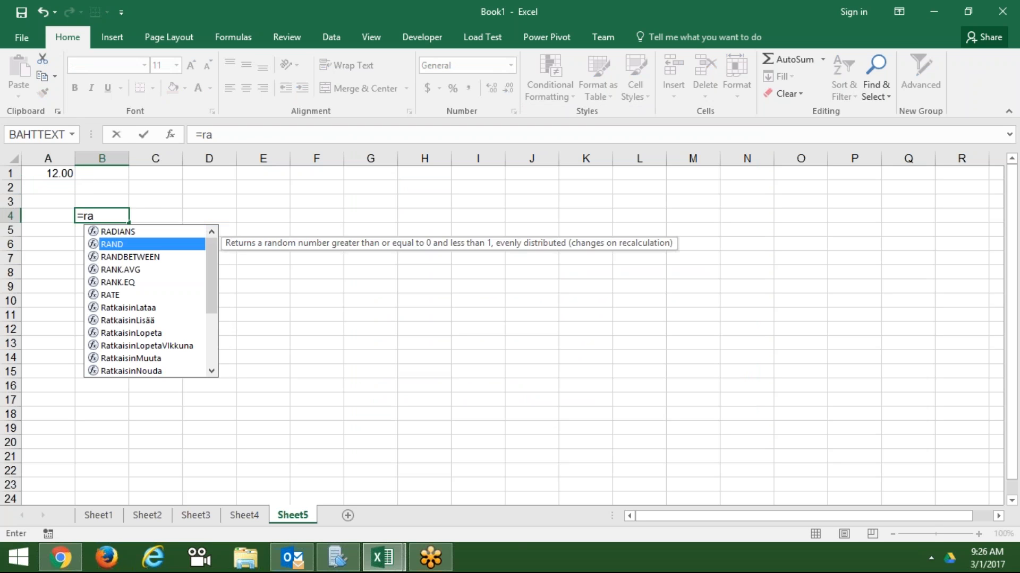
key(Down)
key(Tab)
text(10,90)
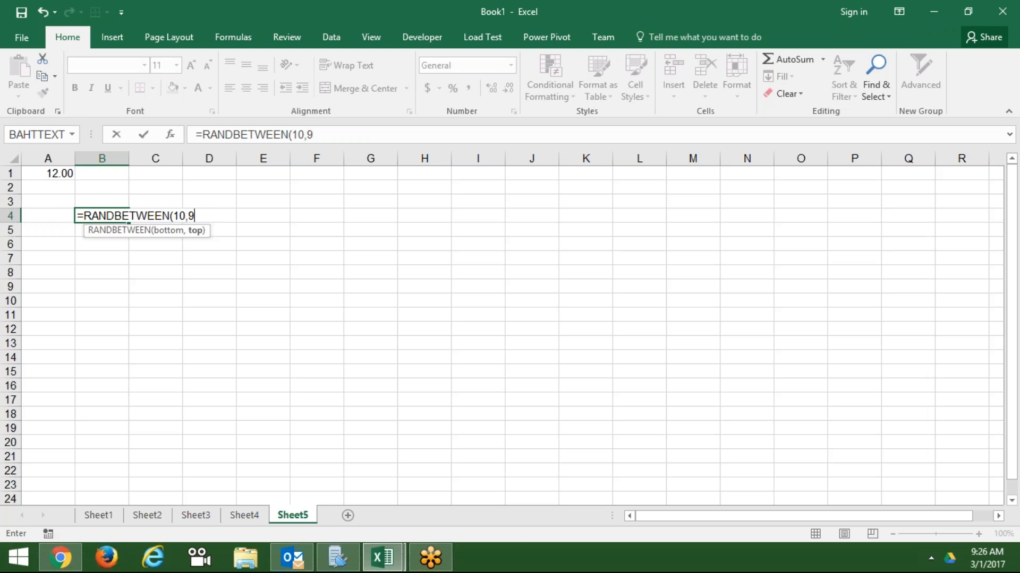
key(Return)
key(Up)
key(shift+Right)
key(shift+Right)
key(shift+Right)
key(shift+Right)
key(shift+Right)
key(shift+Right)
key(shift+Right)
key(shift+Right)
key(shift+Right)
key(shift+Right)
key(shift+Right)
key(shift+Right)
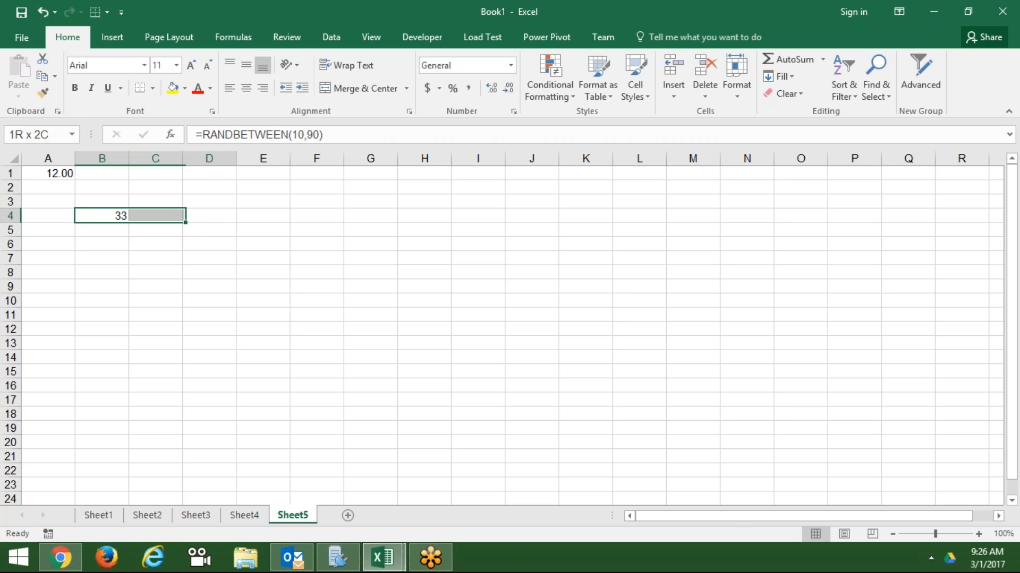
key(shift+Down)
key(shift+Down)
key(shift+Down)
key(shift+Down)
key(shift+Down)
key(shift+Down)
key(shift+Down)
key(shift+Down)
key(shift+Down)
key(shift+Down)
key(shift+Down)
key(shift+Down)
key(shift+Down)
key(shift+Down)
key(shift+Down)
key(ctrl+r)
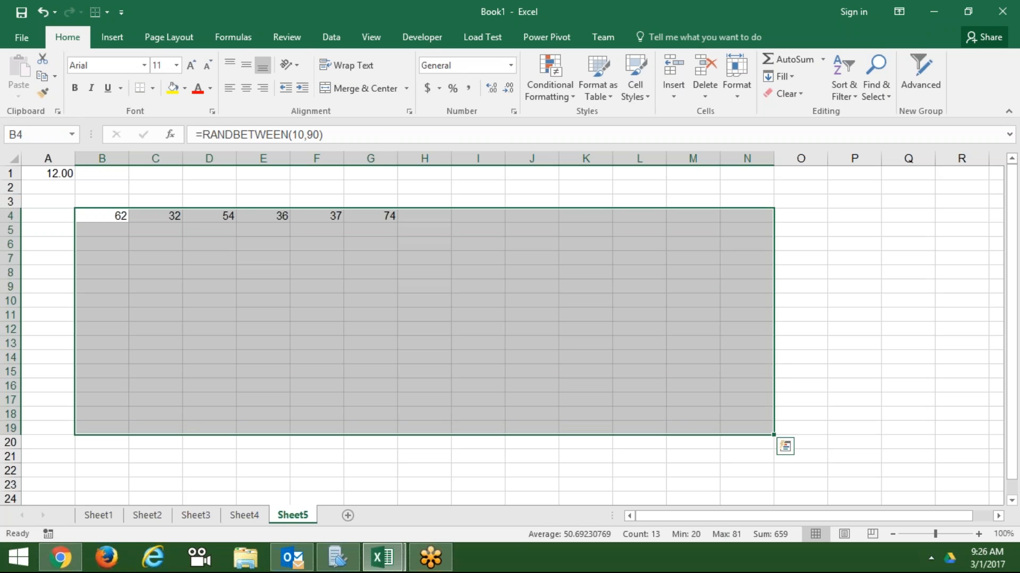
key(ctrl+d)
- Paste B4:N19 back over itself as fixed values
key(ctrl+c)
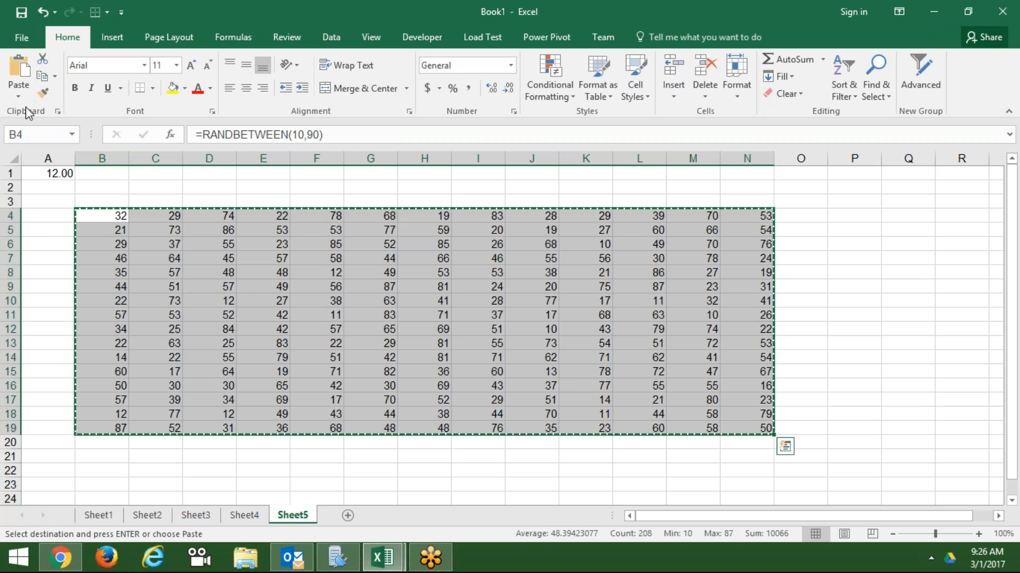
click(19, 90)
click(15, 195)
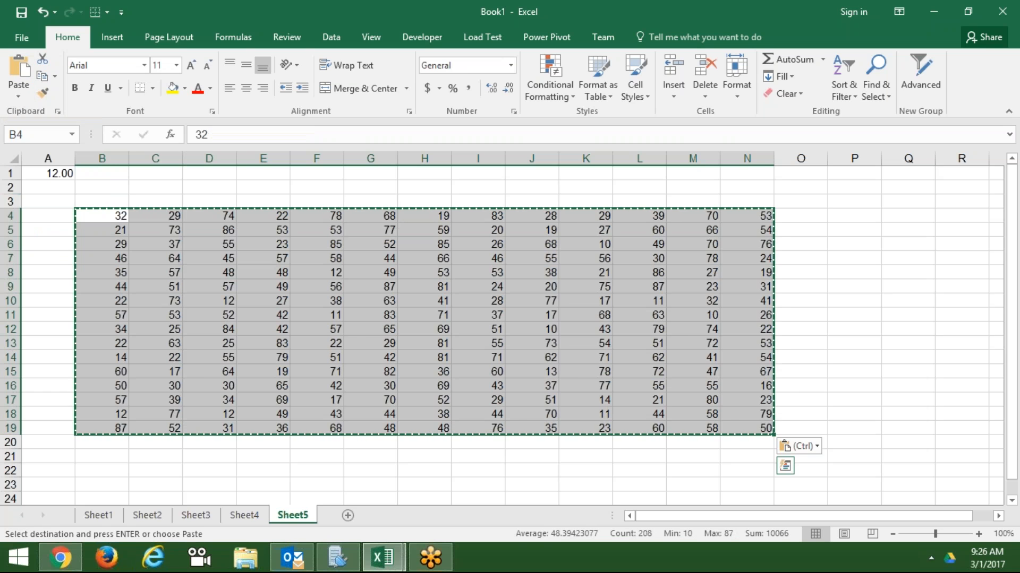
key(Escape)
- Enter 0 in C10, F14, I6 and M16, then select the whole block B4:N19
click(148, 302)
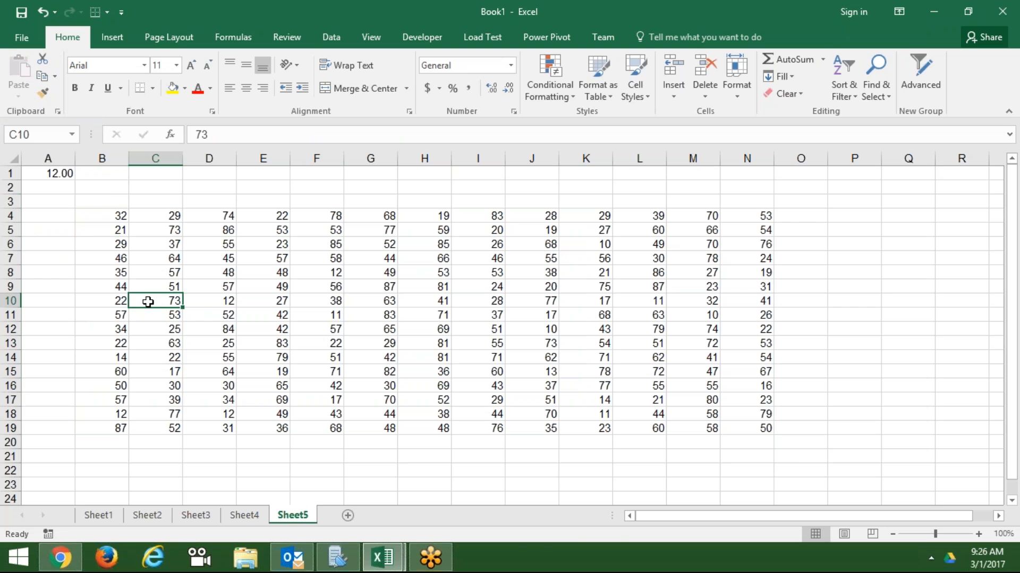
text(0)
click(317, 357)
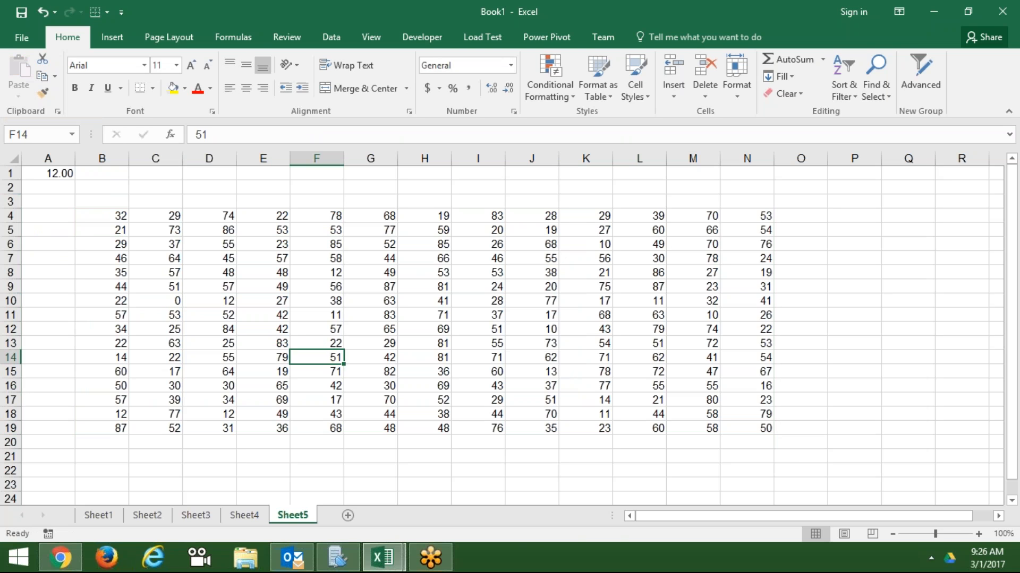
text(0)
click(495, 243)
text(0)
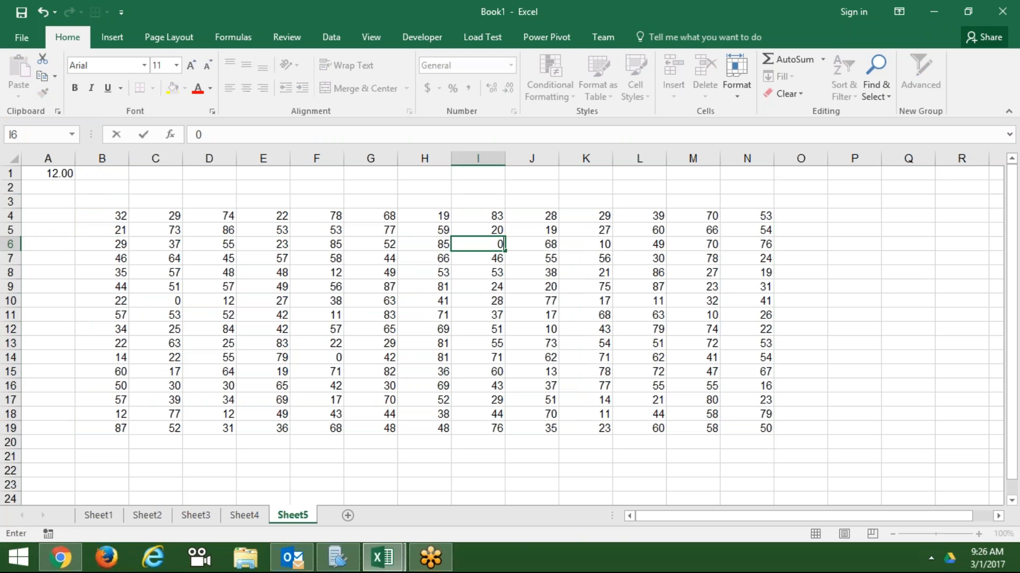
click(718, 385)
text(0)
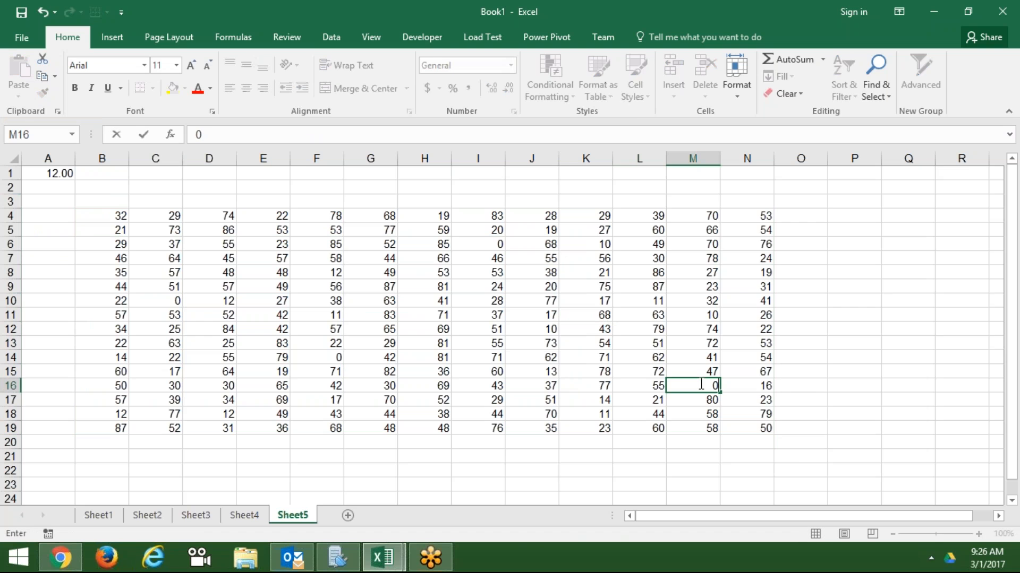
click(686, 349)
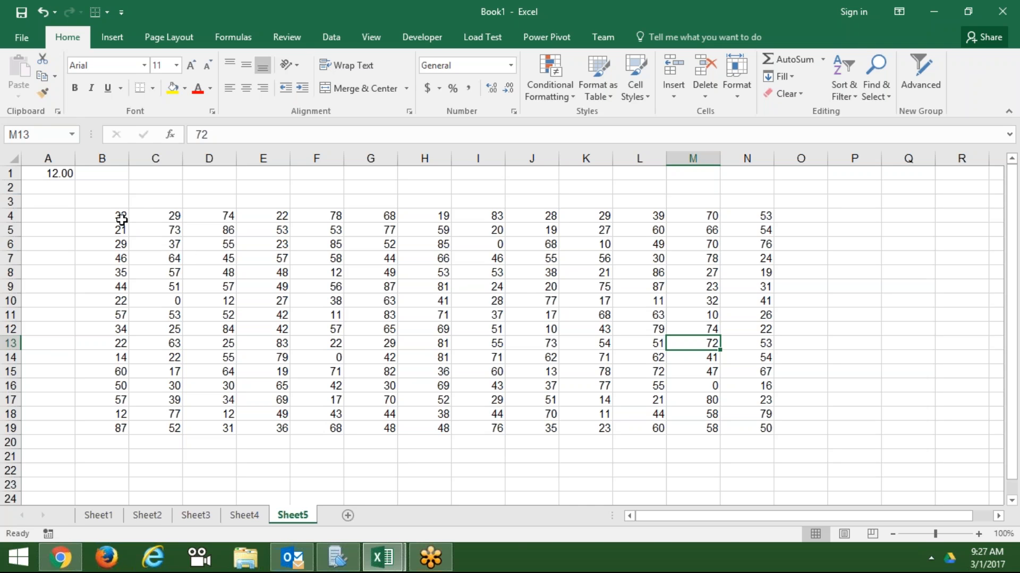
drag(119, 220, 738, 427)
- Apply Accounting format with symbol None and 0 decimal places to B4:N19
click(513, 111)
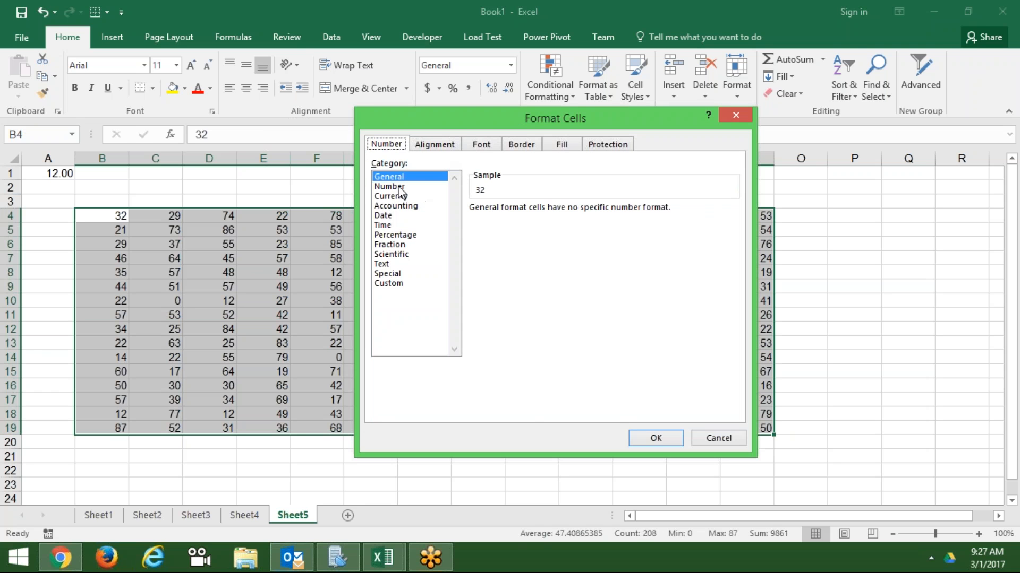
click(396, 205)
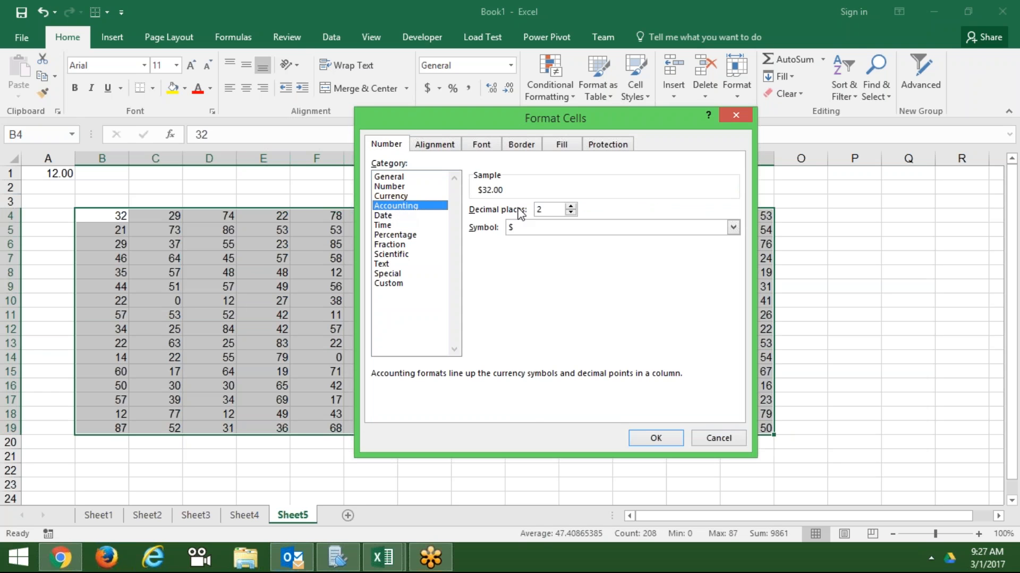
click(521, 228)
click(521, 241)
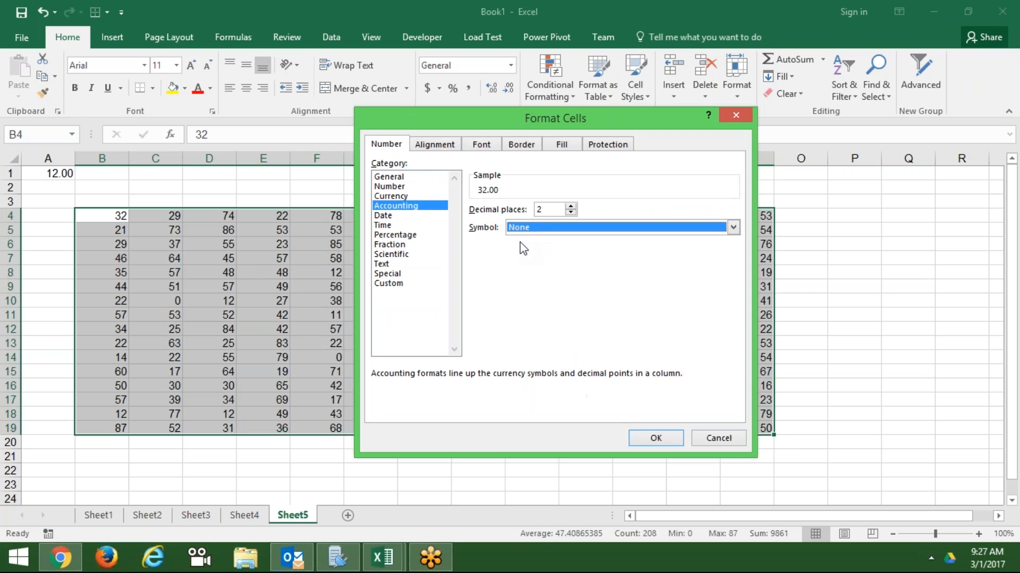
double_click(543, 212)
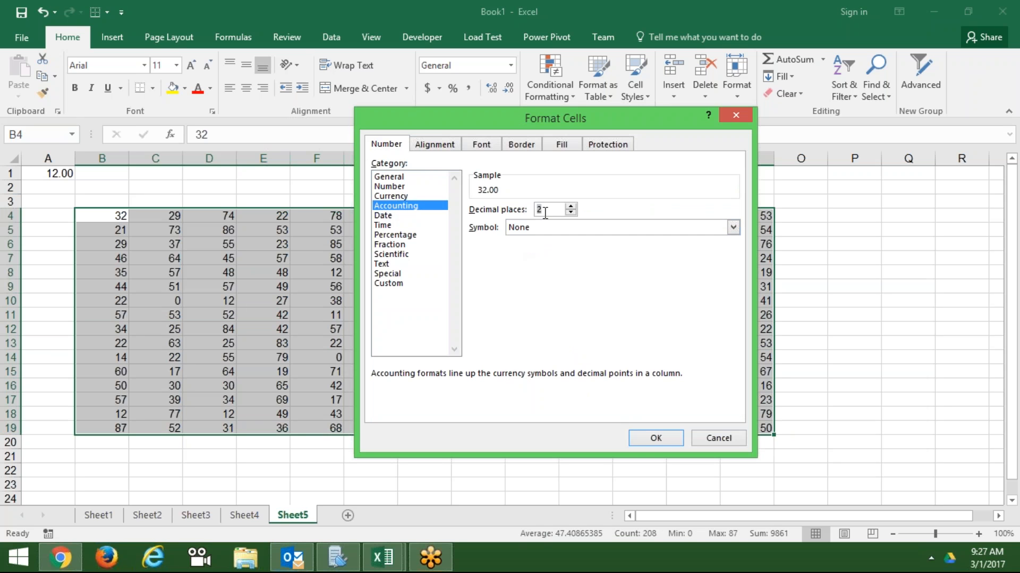
text(0)
click(652, 439)
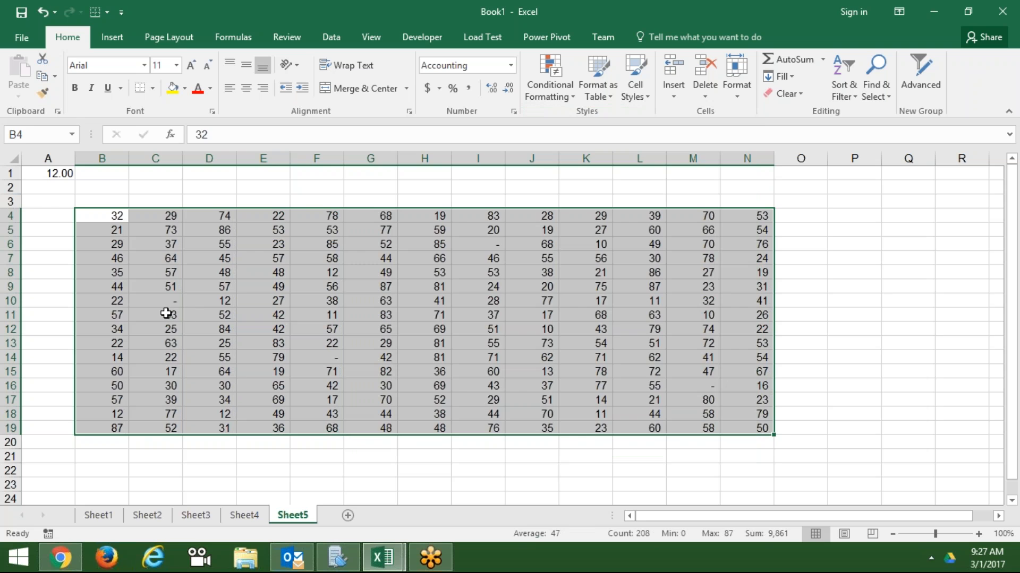
- Enter 0 in E11 and check that zeros display as dashes
click(165, 304)
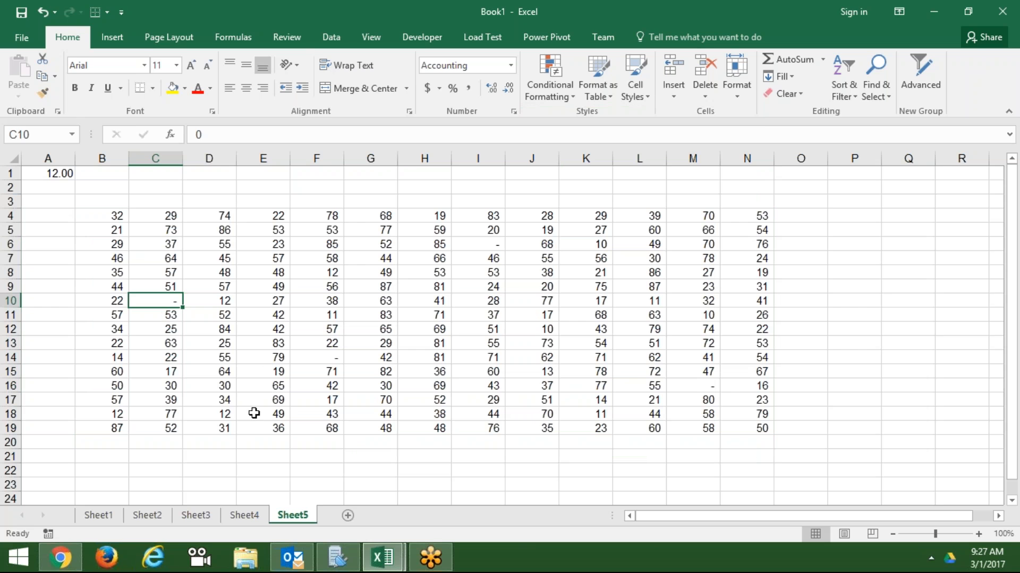
click(271, 315)
text(0)
key(Return)
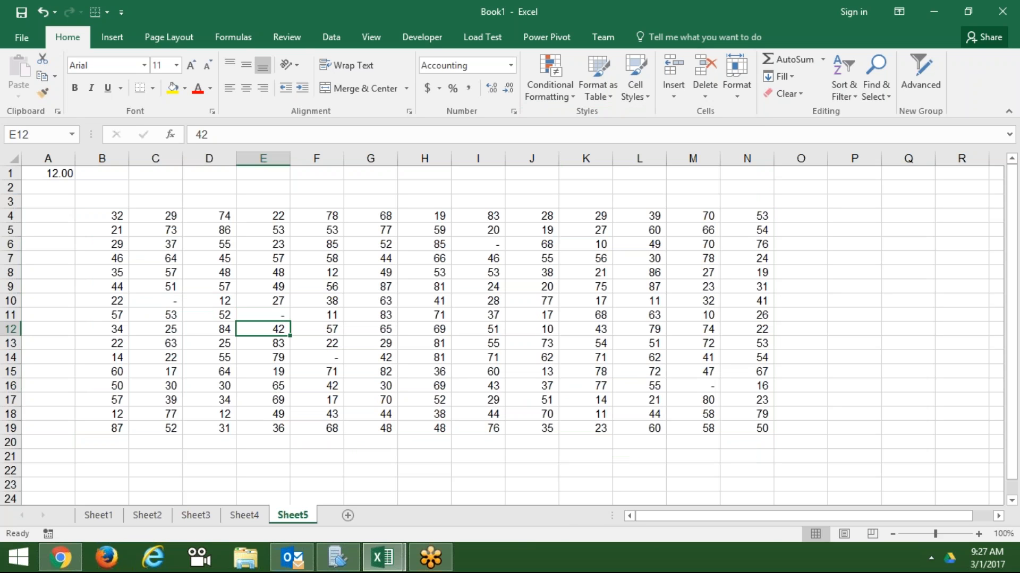
double_click(270, 315)
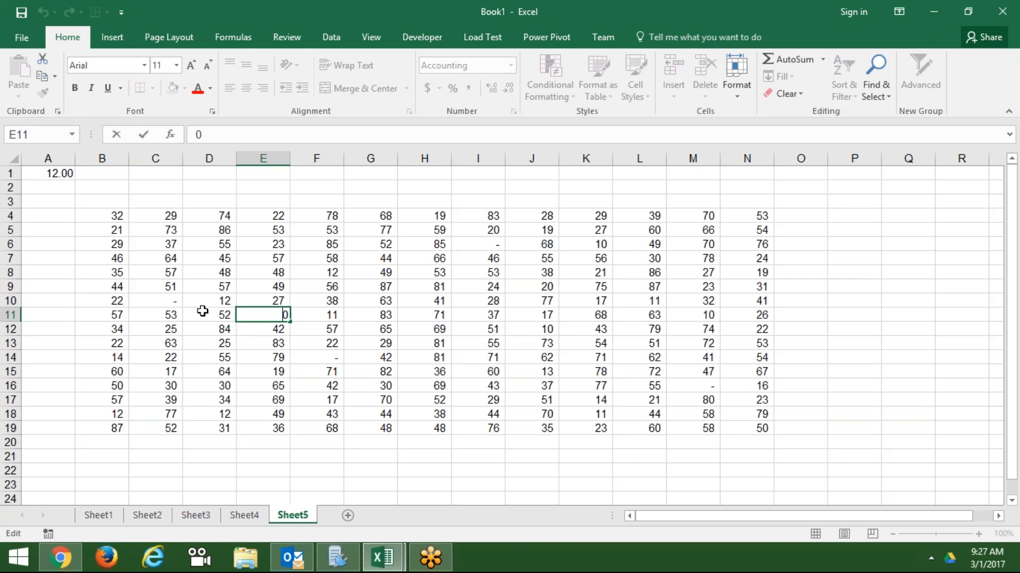
key(Escape)
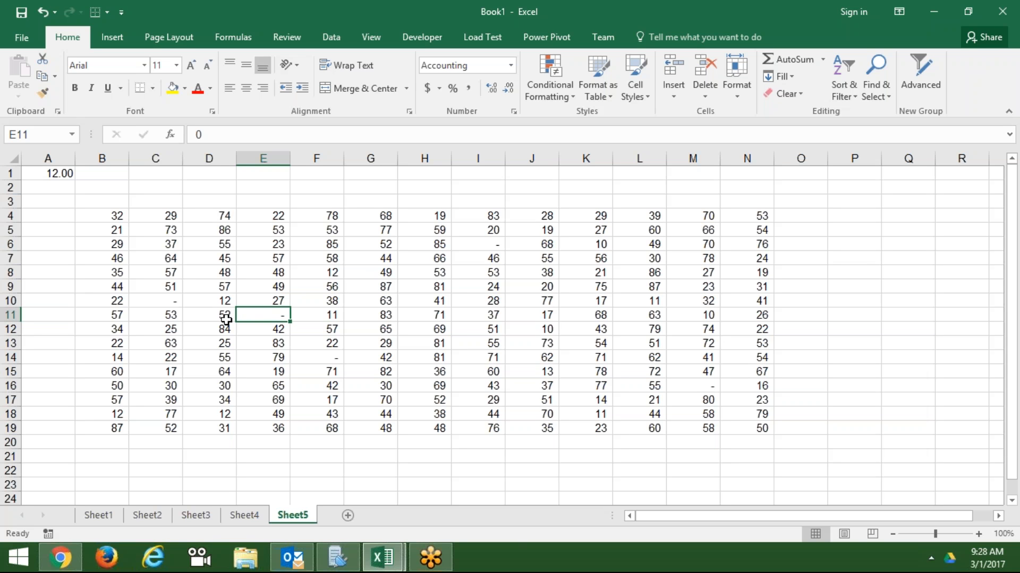
- Add a new Sheet6 and type 3/1 into C3
click(266, 397)
click(348, 516)
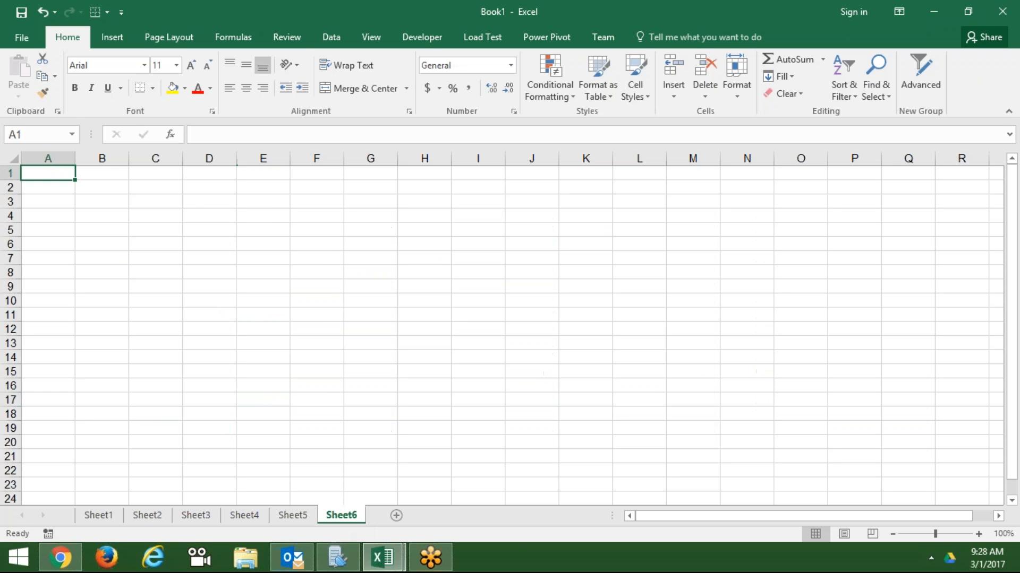
click(131, 202)
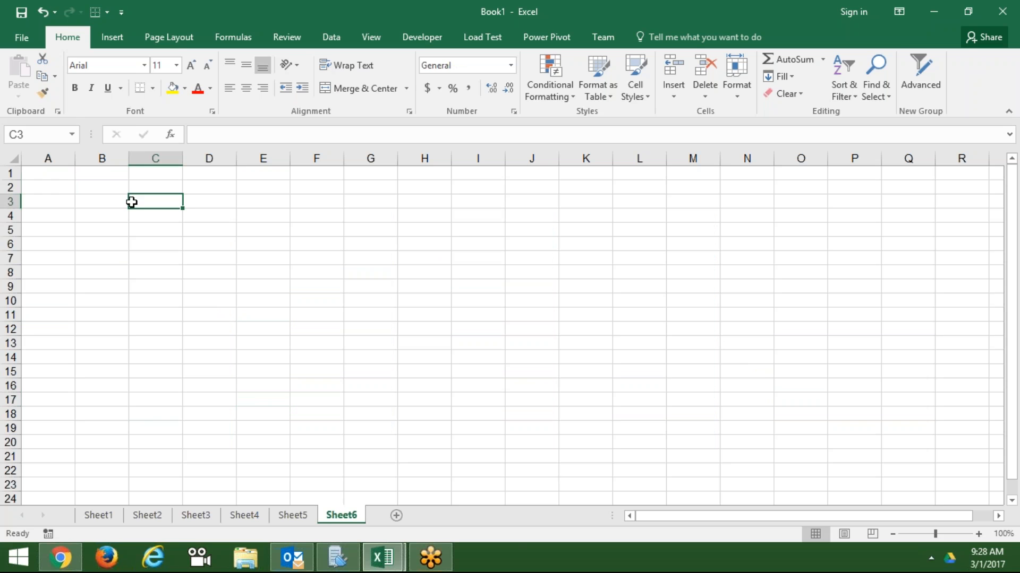
text(3/1)
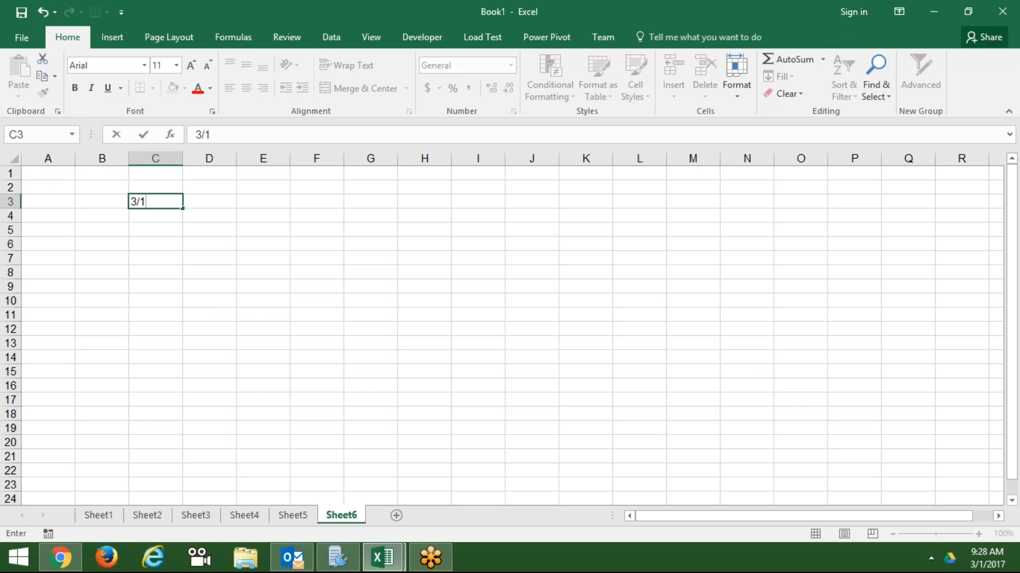
- Commit 3/1 in C3 so it shows 1-Mar, and look over the Number Format list without changing it
key(Return)
key(Up)
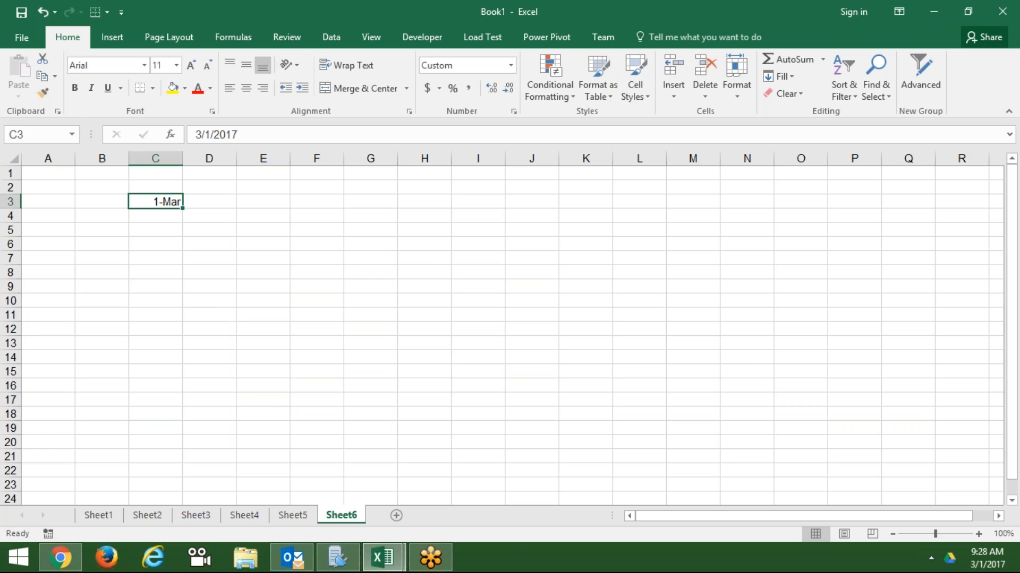
click(511, 66)
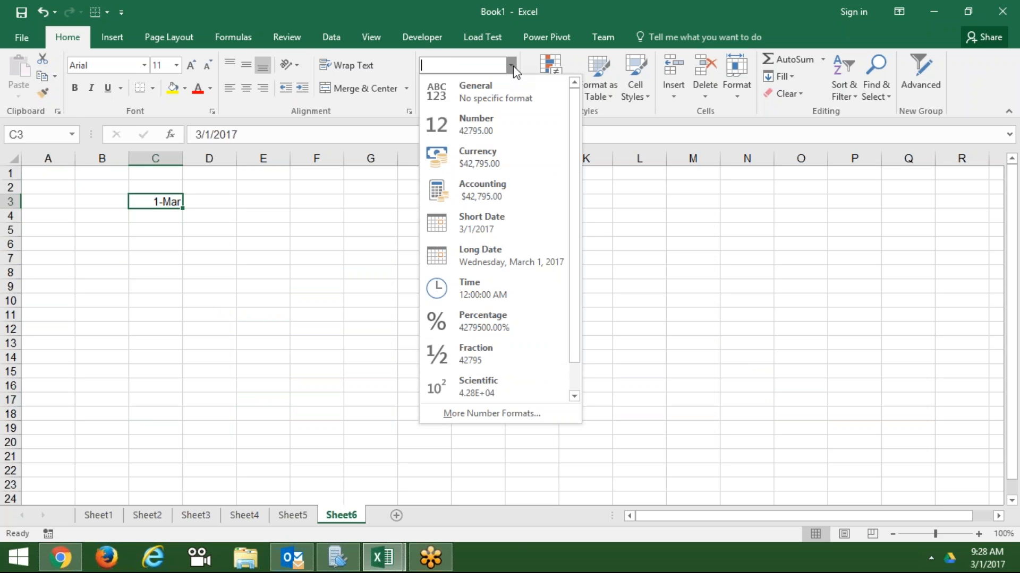
click(512, 66)
click(512, 66)
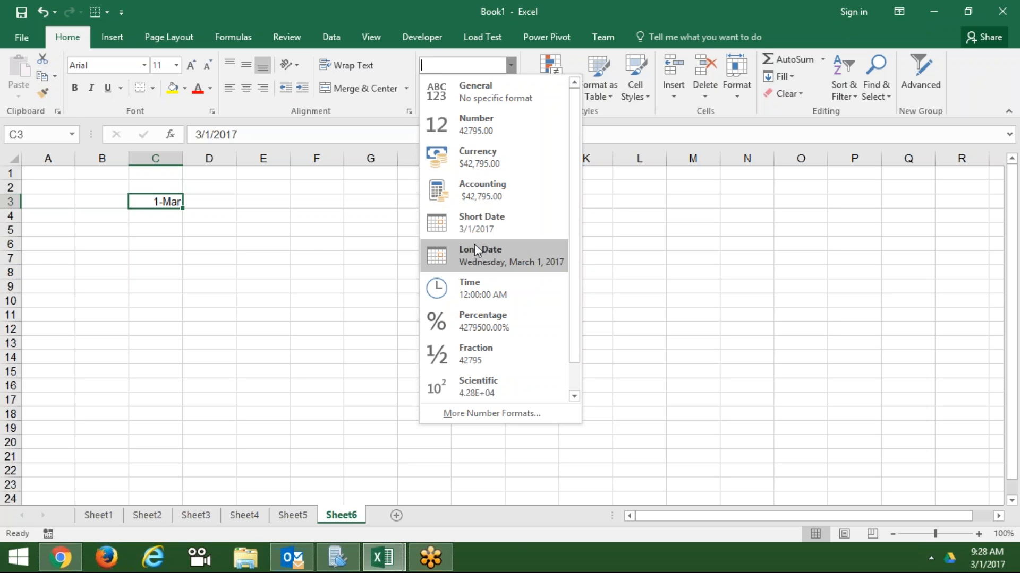
click(178, 210)
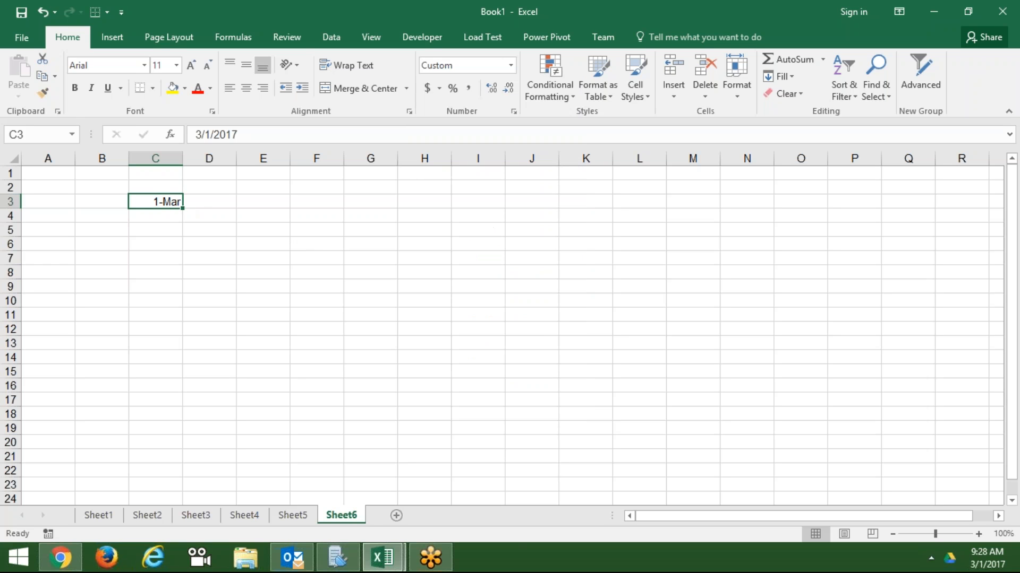
- Preview the Date category's styles for C3, such as 03/14/12 and the long weekday date
click(514, 111)
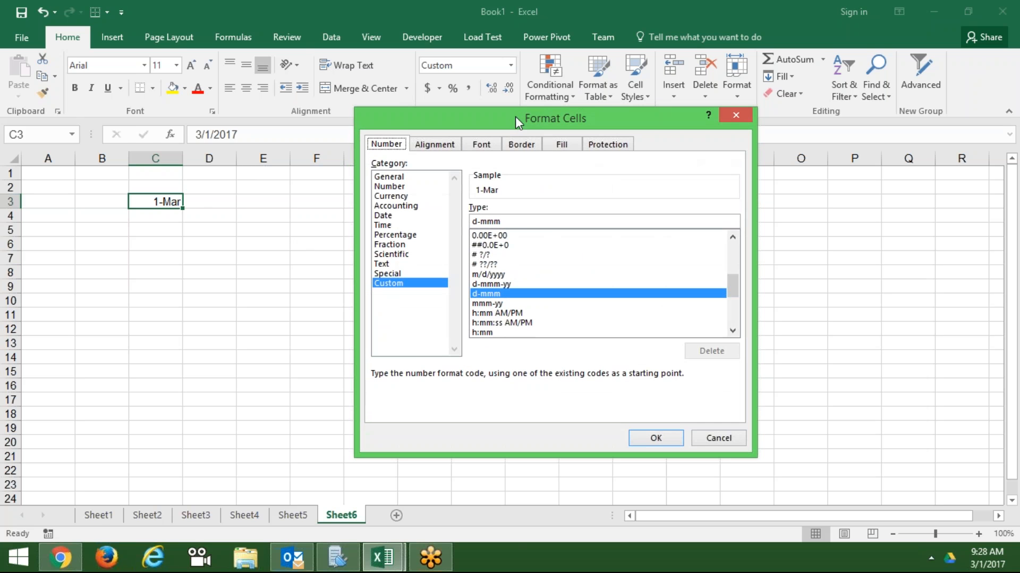
click(392, 217)
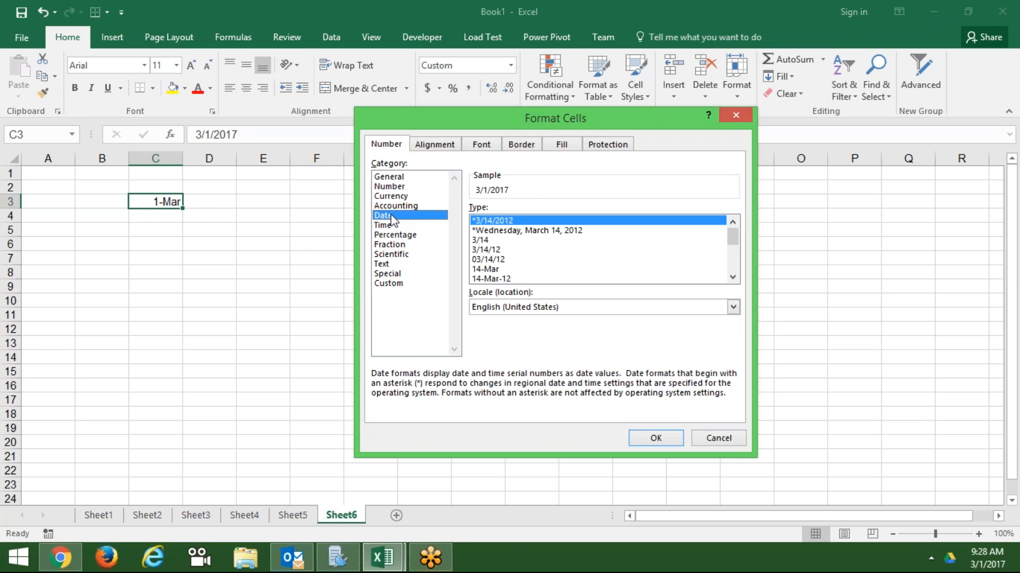
click(485, 259)
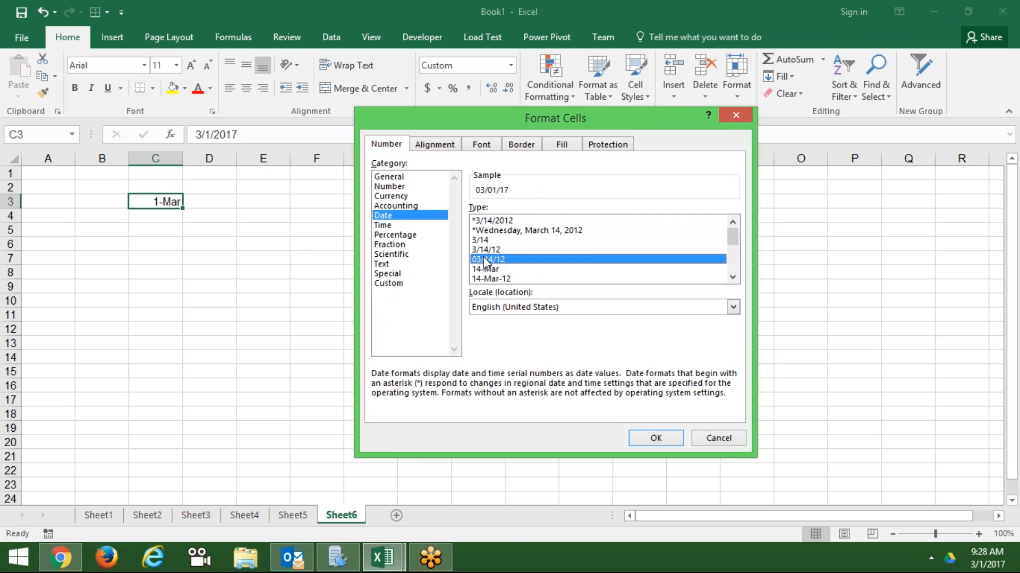
key(Down)
key(Down)
key(Down)
key(Down)
key(Down)
key(Down)
key(Down)
key(Down)
key(Down)
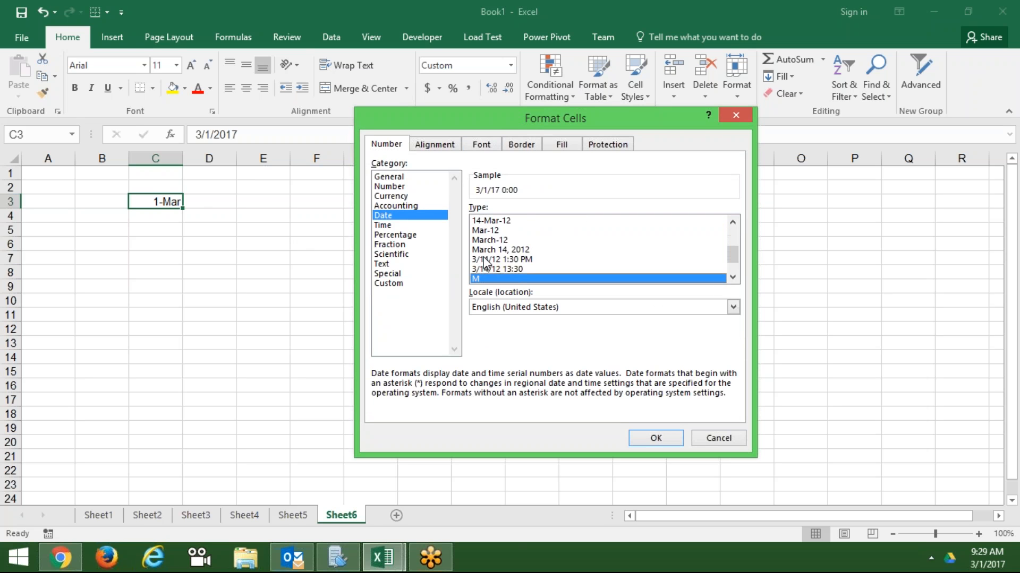
key(Down)
key(Down)
key(Down)
key(Up)
key(Up)
key(Up)
key(Up)
key(Up)
key(Up)
key(Up)
key(Up)
key(Up)
key(Up)
key(Up)
key(Up)
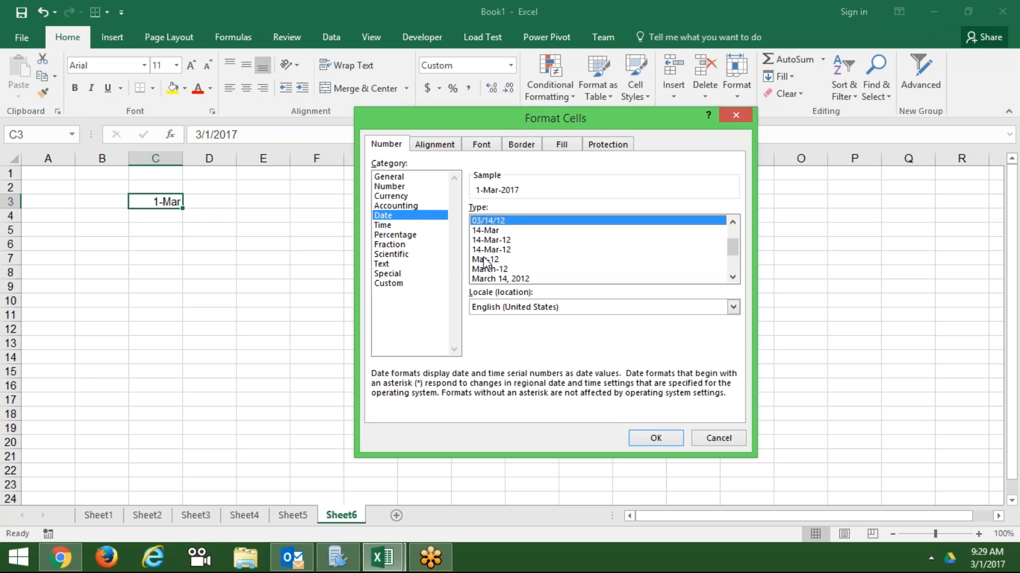
key(Up)
key(Up)
key(Up)
- Browse the date locale list and pick Hindi
click(491, 310)
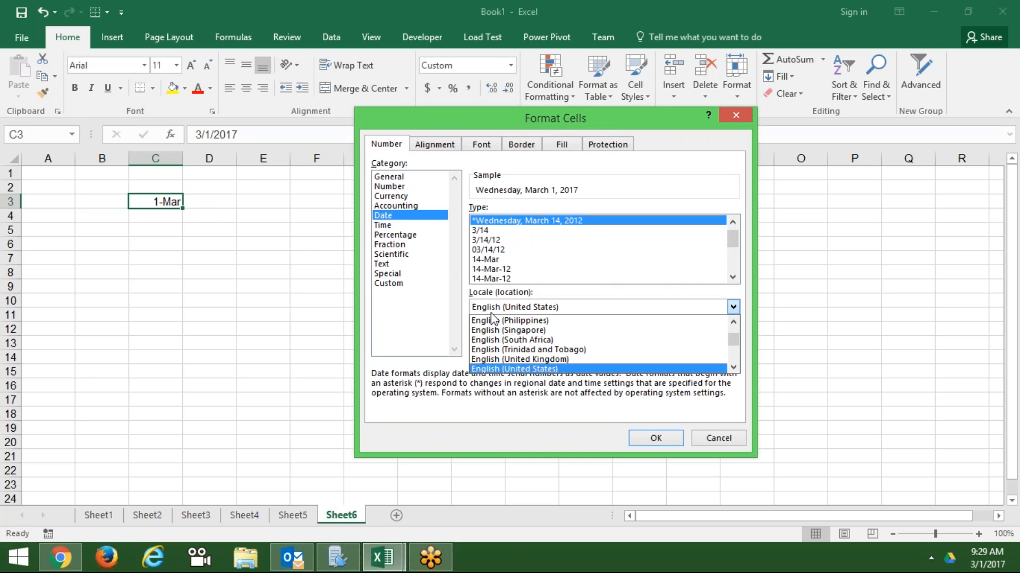
key(Down)
key(Down)
key(Down)
key(Down)
key(Down)
key(Down)
key(Down)
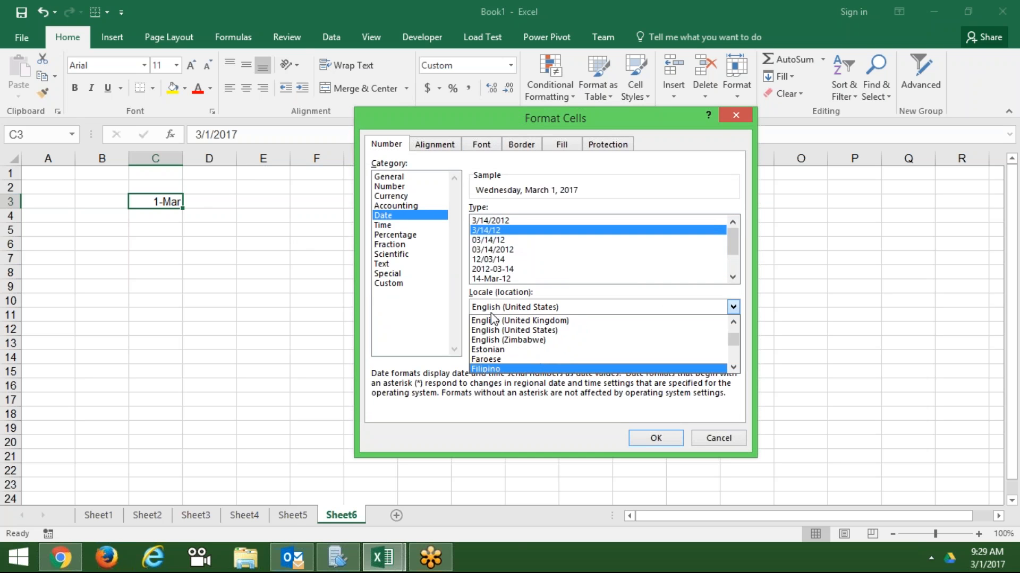
key(Down)
key(Down)
key(Down)
key(Down)
key(Down)
key(Down)
key(Down)
key(Down)
key(Down)
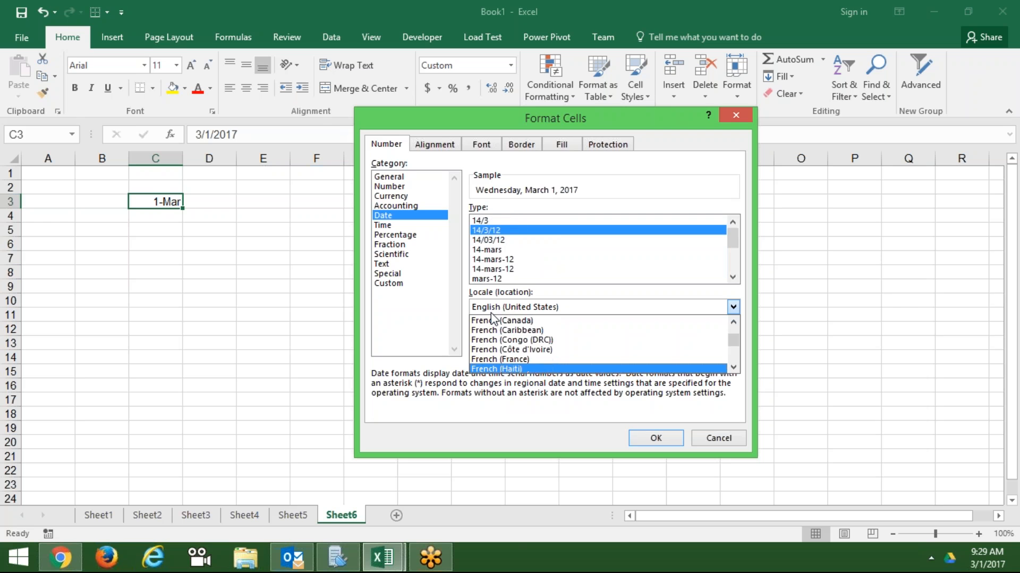
key(Down)
key(Down)
key(Down)
key(Down)
key(Down)
key(Down)
key(Down)
key(Down)
key(Down)
key(Down)
key(Down)
key(Down)
key(Down)
key(Down)
key(Down)
key(Down)
key(Down)
key(Down)
key(Down)
key(Down)
key(Up)
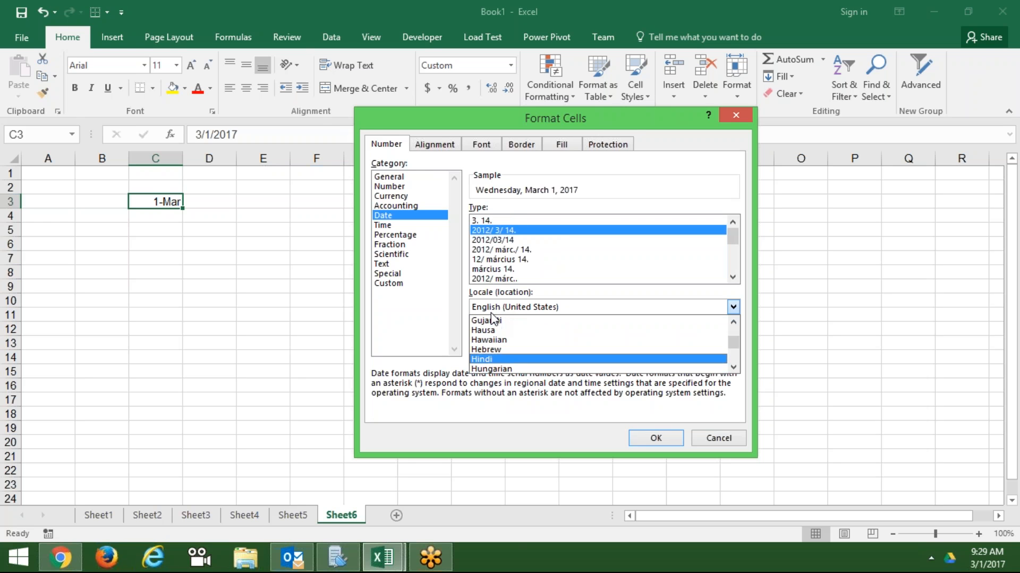
key(Return)
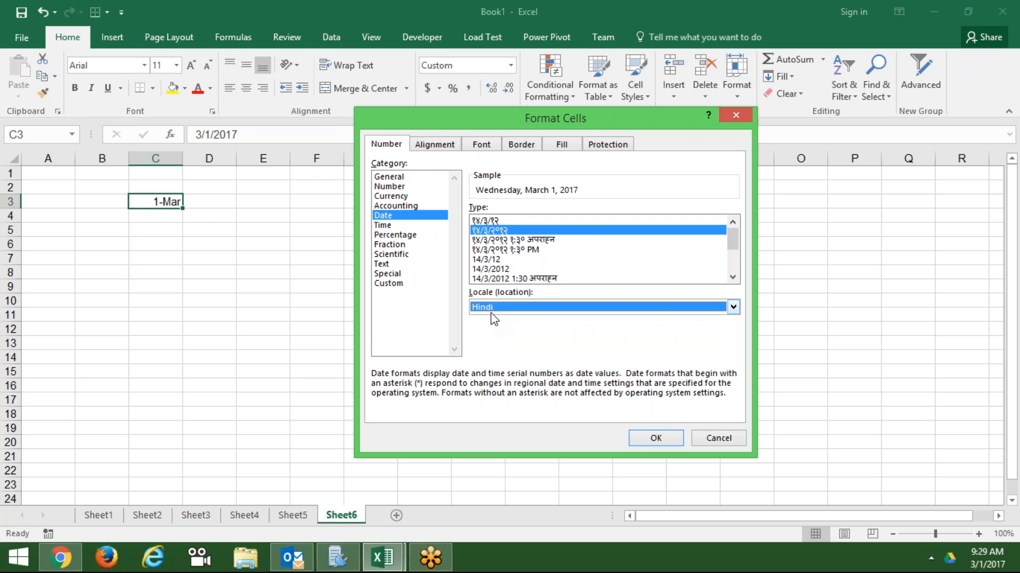
- Preview Icelandic, Nepali, Norwegian, Portuguese and Romanian date styles, then cancel without applying
click(492, 308)
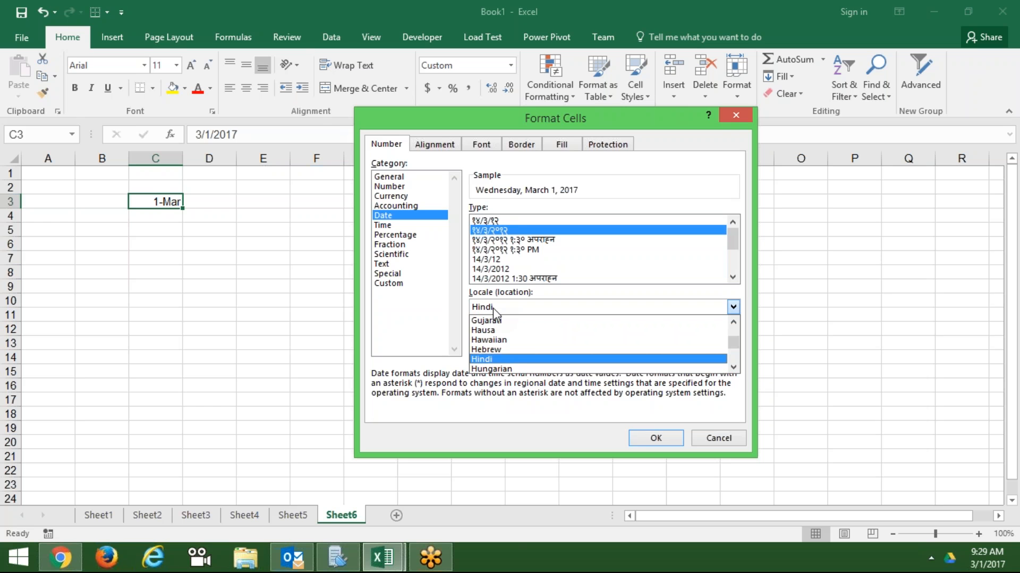
key(Down)
key(Down)
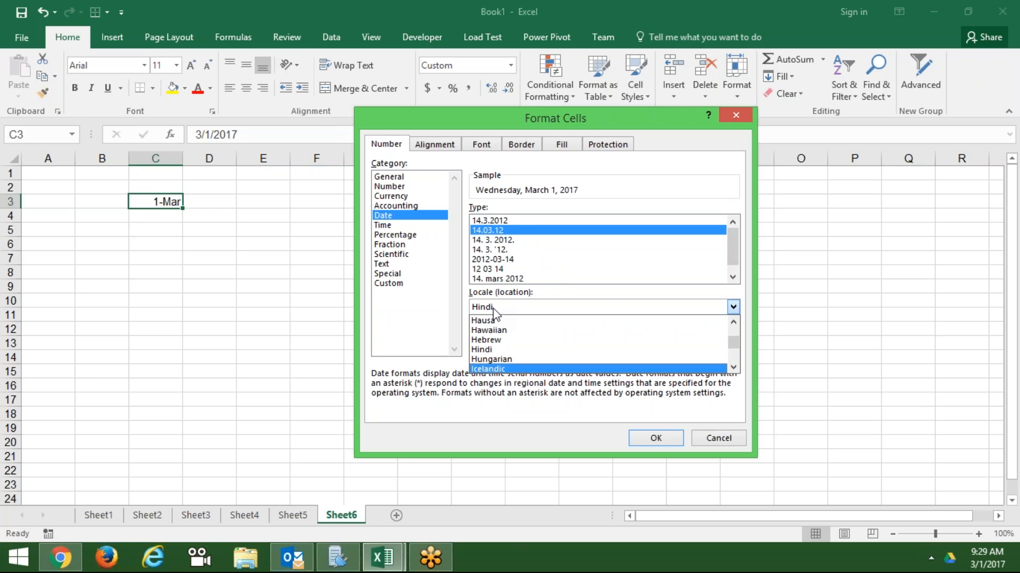
key(Down)
key(Down)
key(Down)
key(Down)
key(Down)
key(Down)
key(Down)
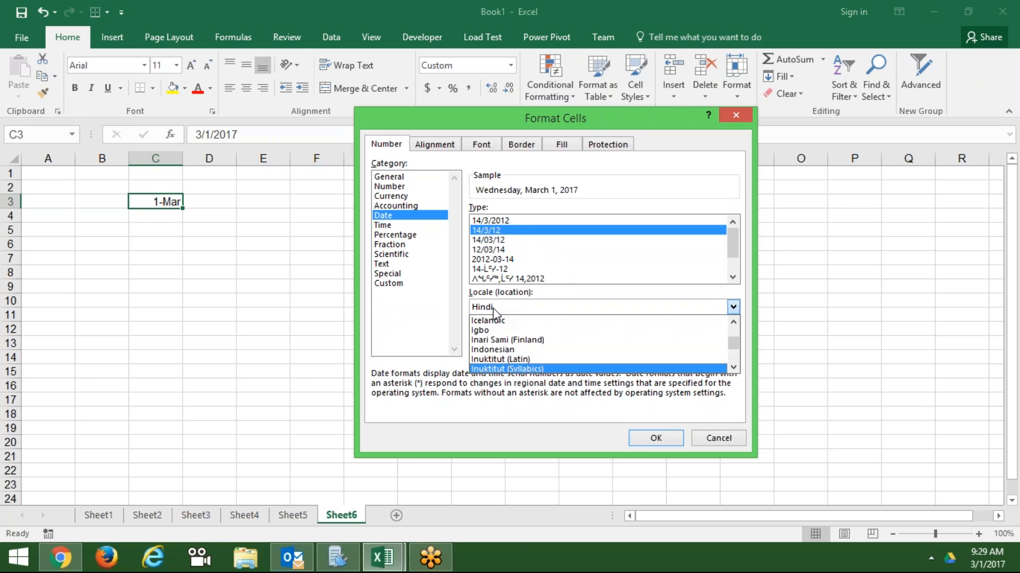
key(Down)
key(Down)
key(Down)
key(Down)
key(Down)
key(Down)
key(Down)
key(Down)
key(Down)
key(Down)
key(Down)
key(Down)
key(Down)
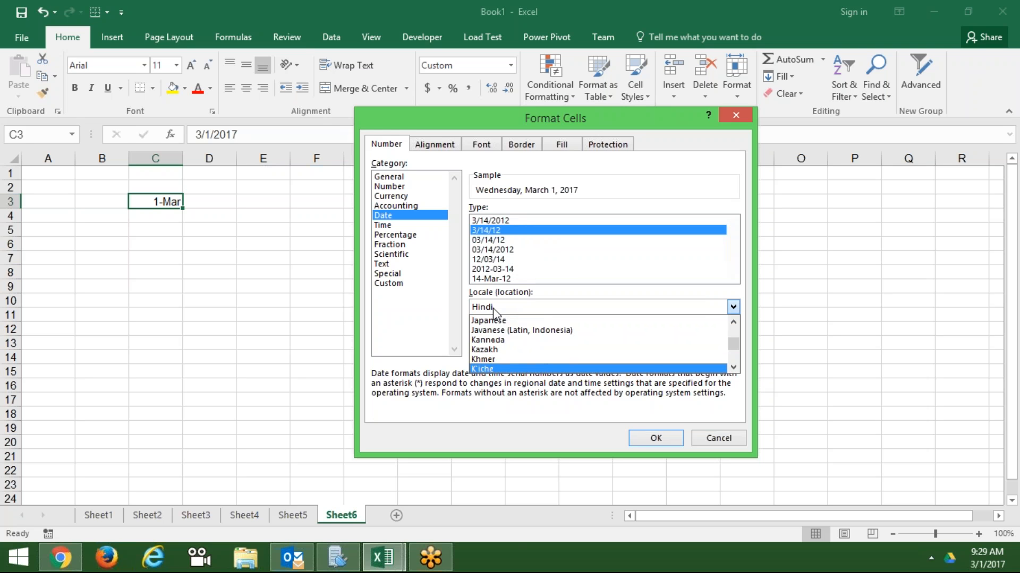
key(Down)
key(Down)
key(Down)
key(Down)
key(Down)
key(Down)
key(Down)
key(Down)
key(Down)
key(Down)
key(Down)
key(Down)
key(Down)
key(Down)
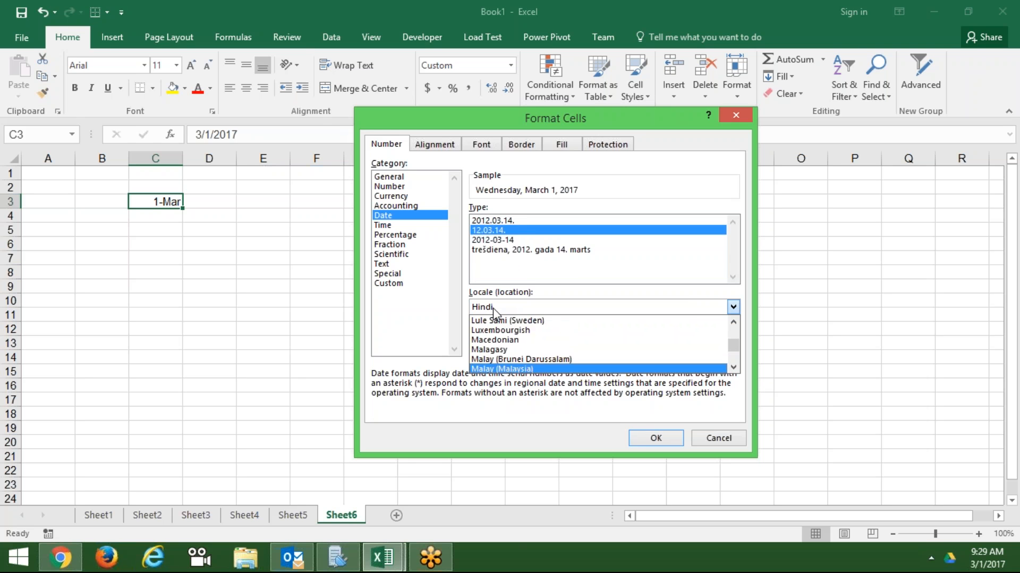
key(Down)
key(Down)
key(Down)
key(Down)
key(Down)
key(Down)
key(Down)
key(Down)
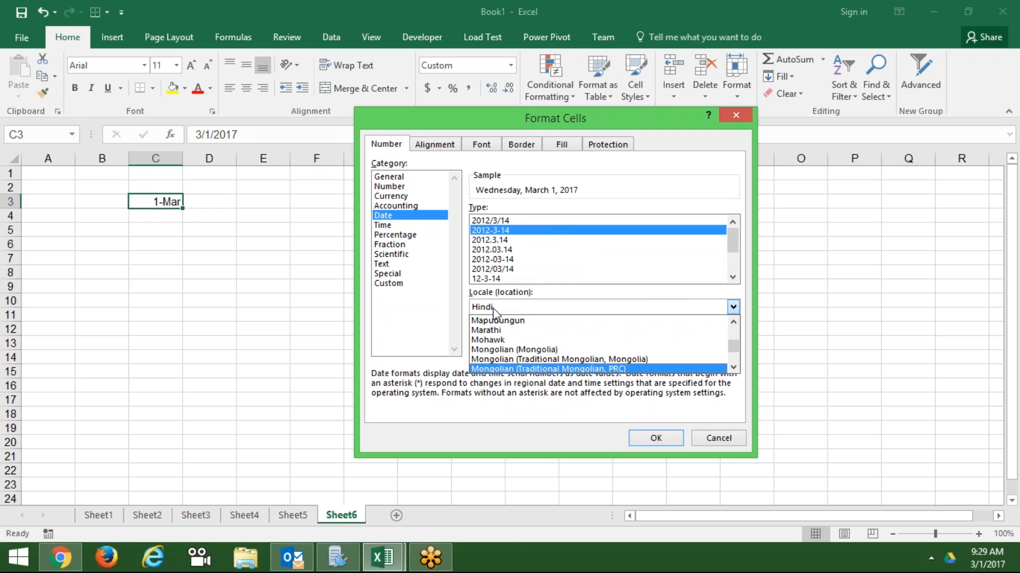
key(Down)
key(Down)
key(Up)
key(Up)
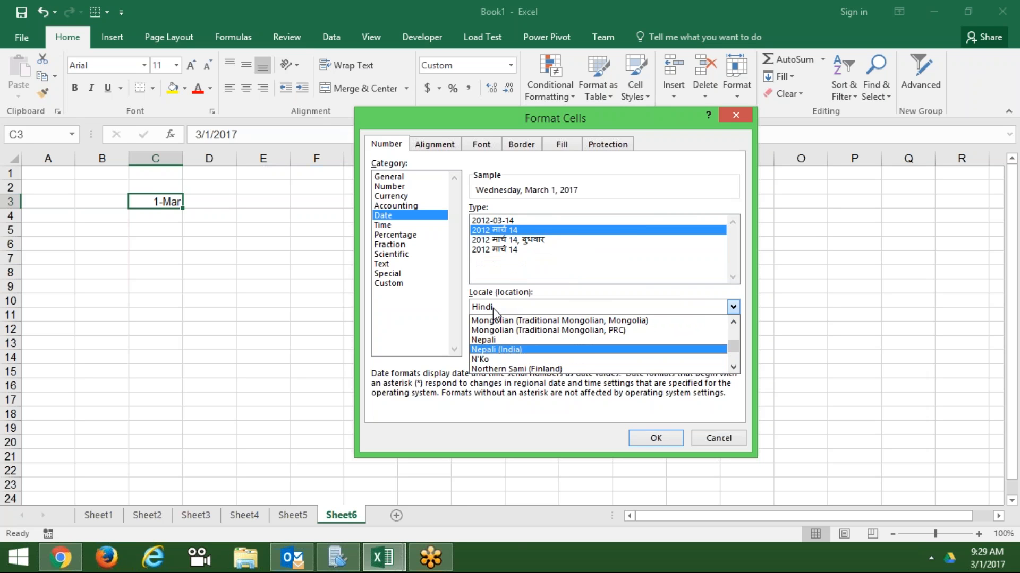
key(Down)
key(Down)
key(Down)
key(Down)
key(Down)
key(Down)
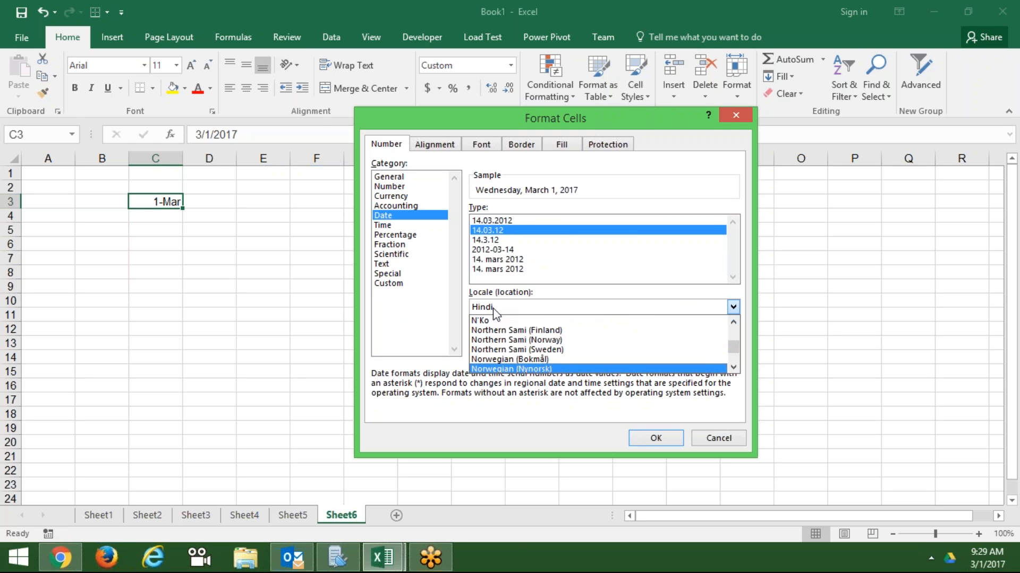
key(Down)
key(Down)
key(Down)
key(Down)
key(Down)
key(Down)
key(Down)
key(Down)
key(Down)
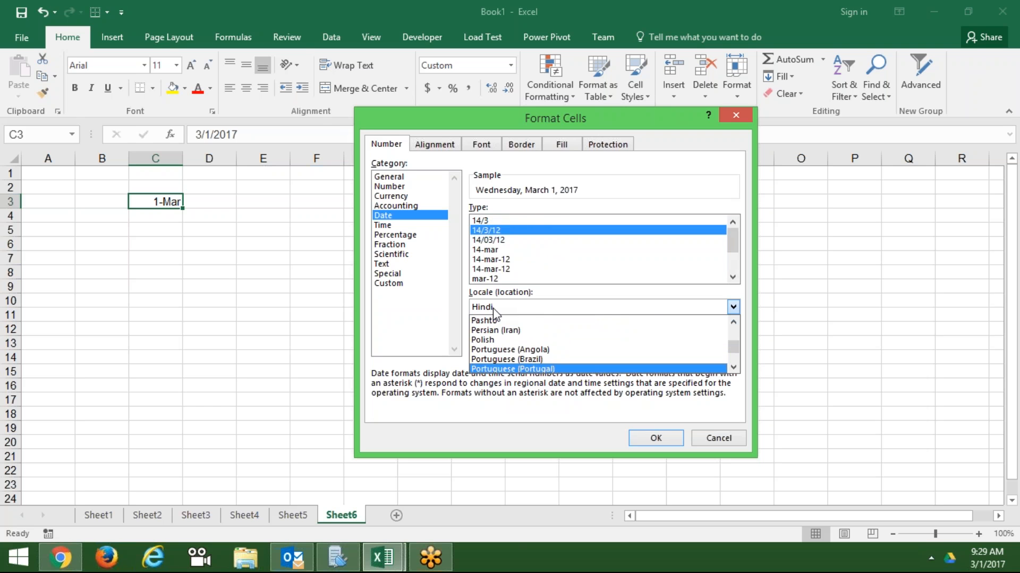
key(Down)
key(Down)
key(Down)
key(Down)
key(Down)
key(Down)
key(Down)
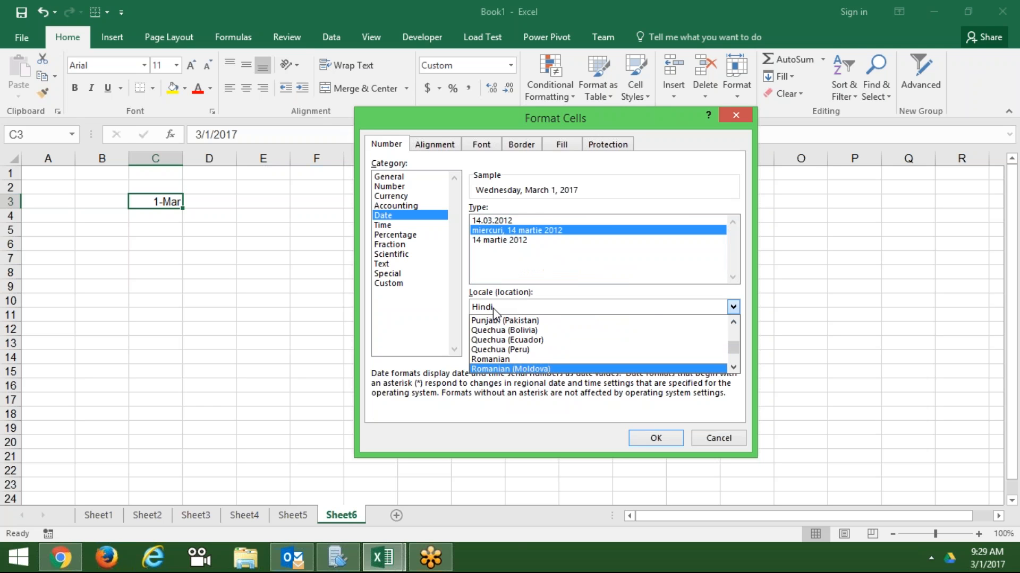
key(Escape)
key(Escape)
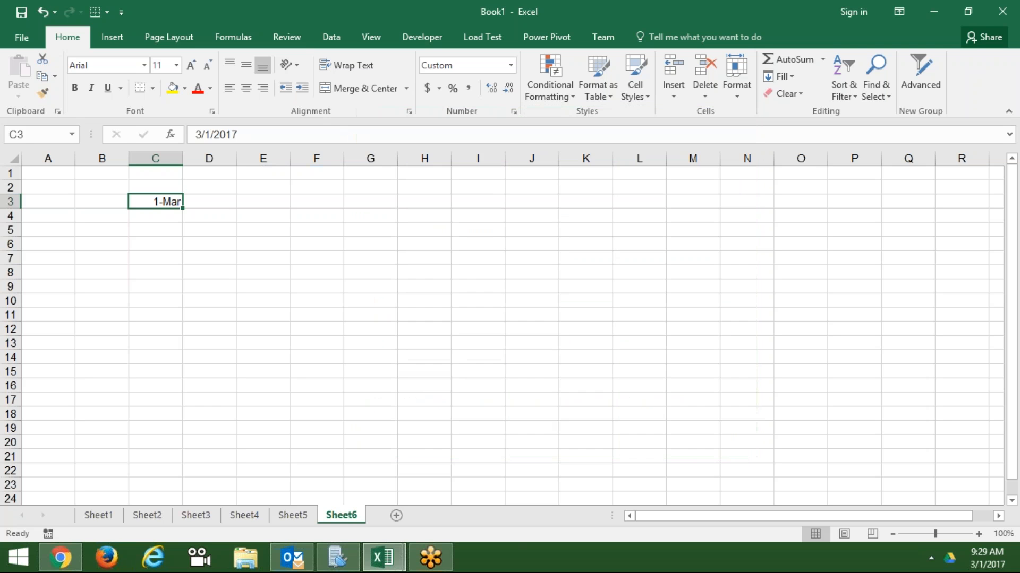
- Enter the times 10:30:20 in C5 and 10:30 pm in C7
key(Down)
key(Down)
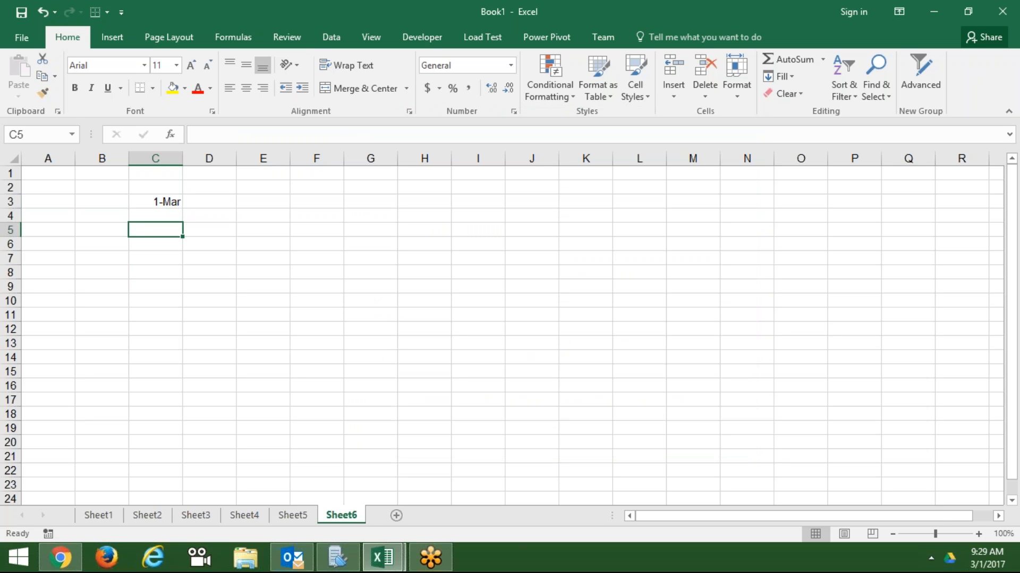
text(10)
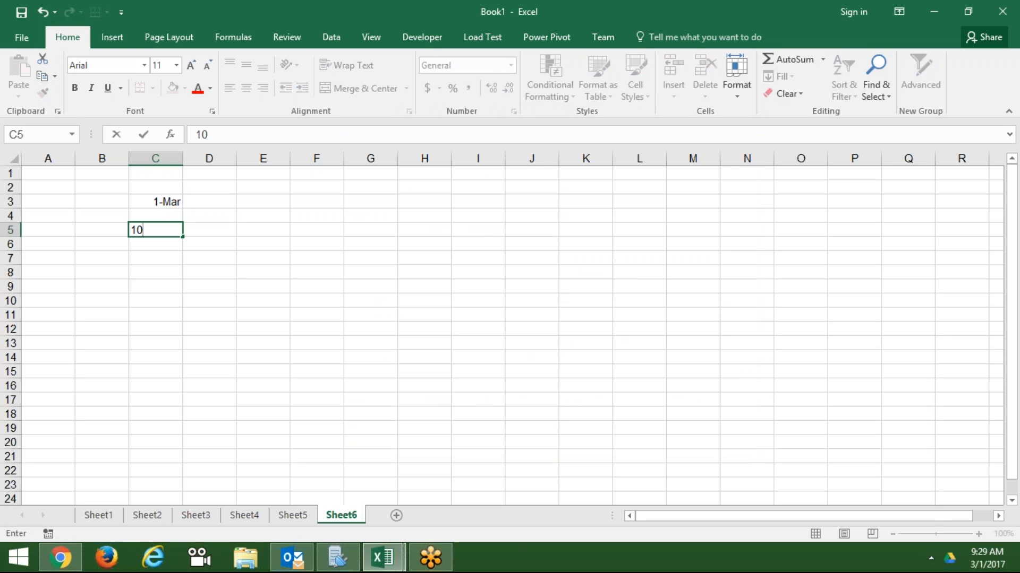
text(:30:20)
key(Return)
key(Up)
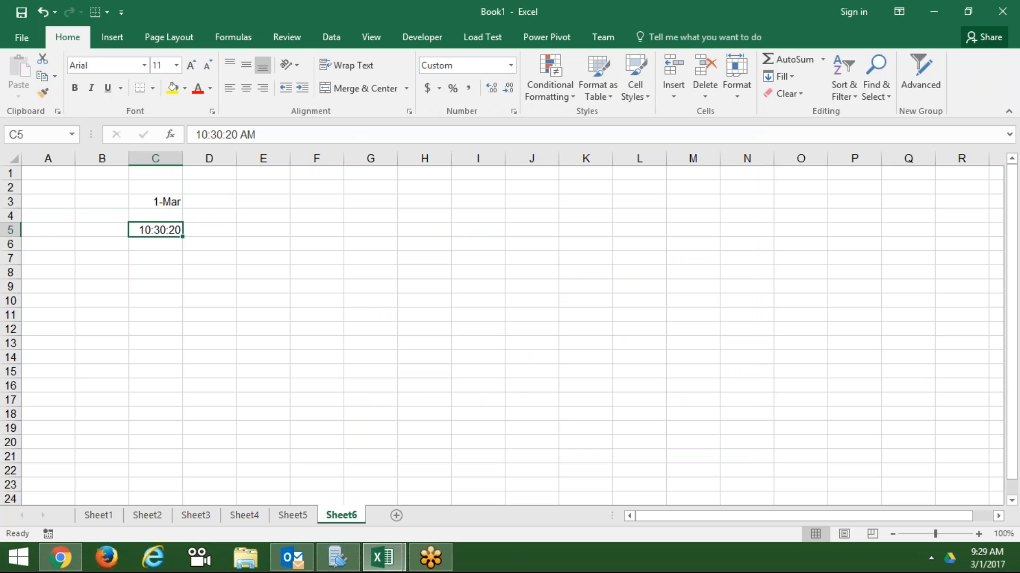
key(Down)
key(Down)
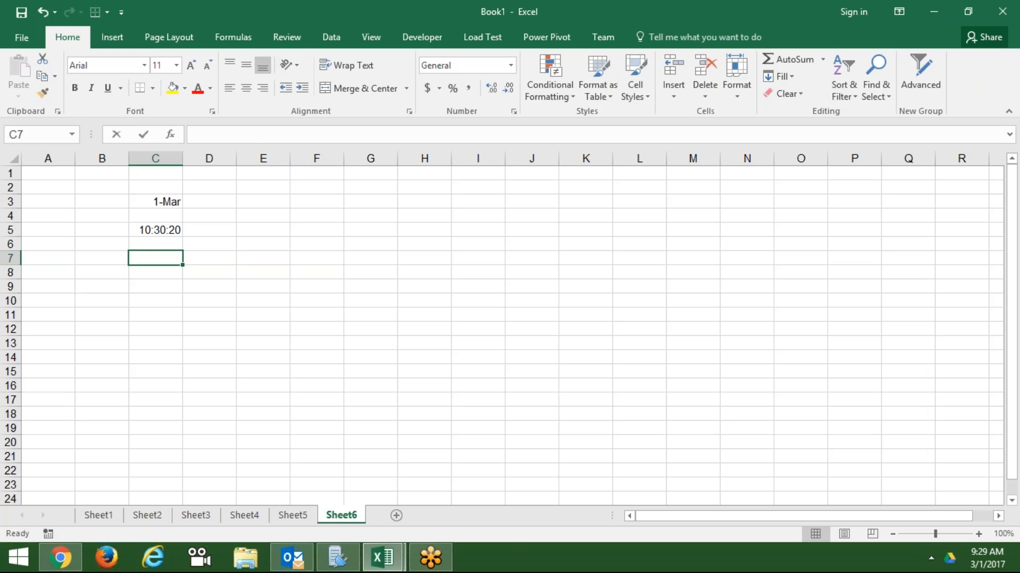
text(10:30 pm)
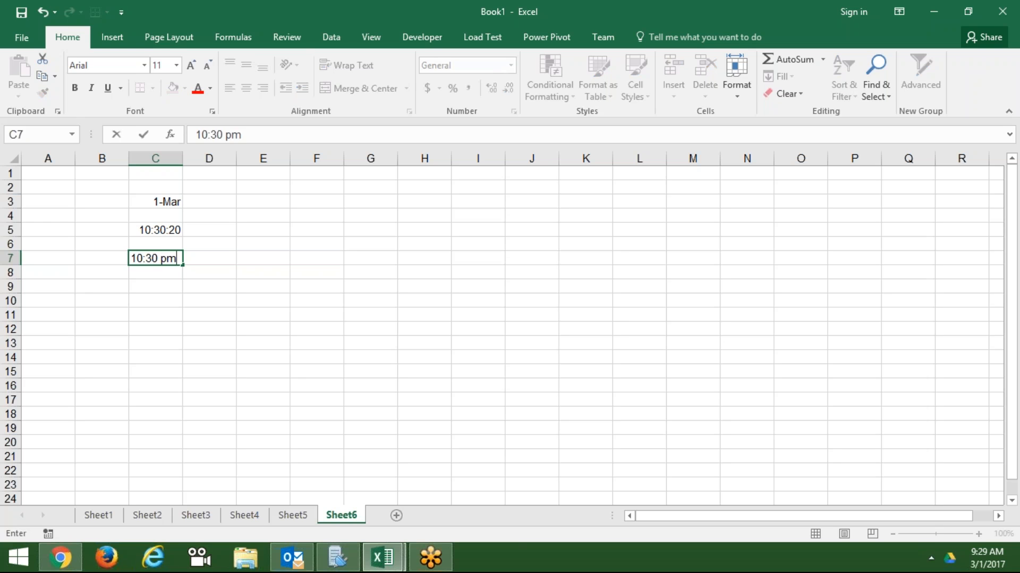
key(Return)
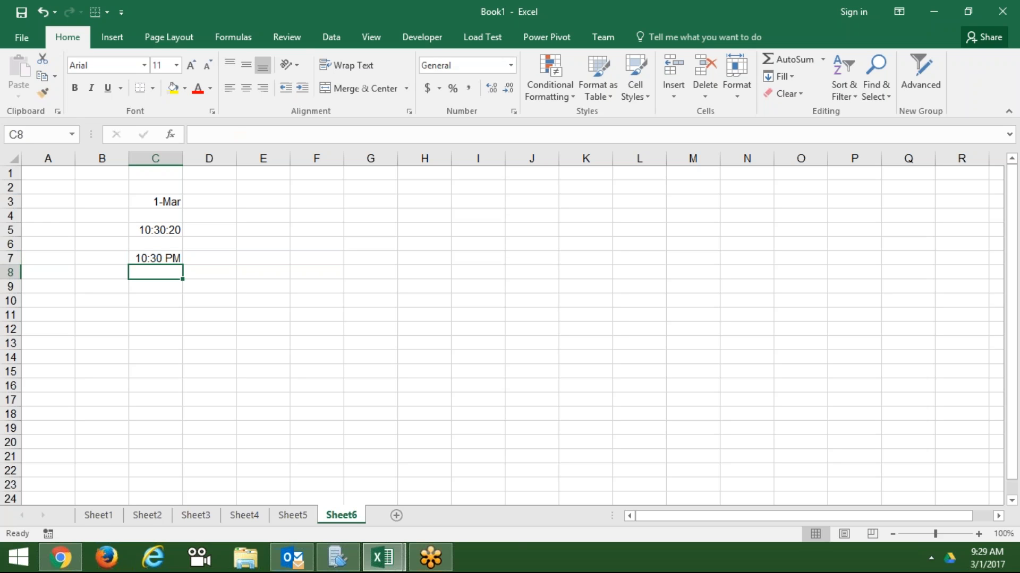
key(Up)
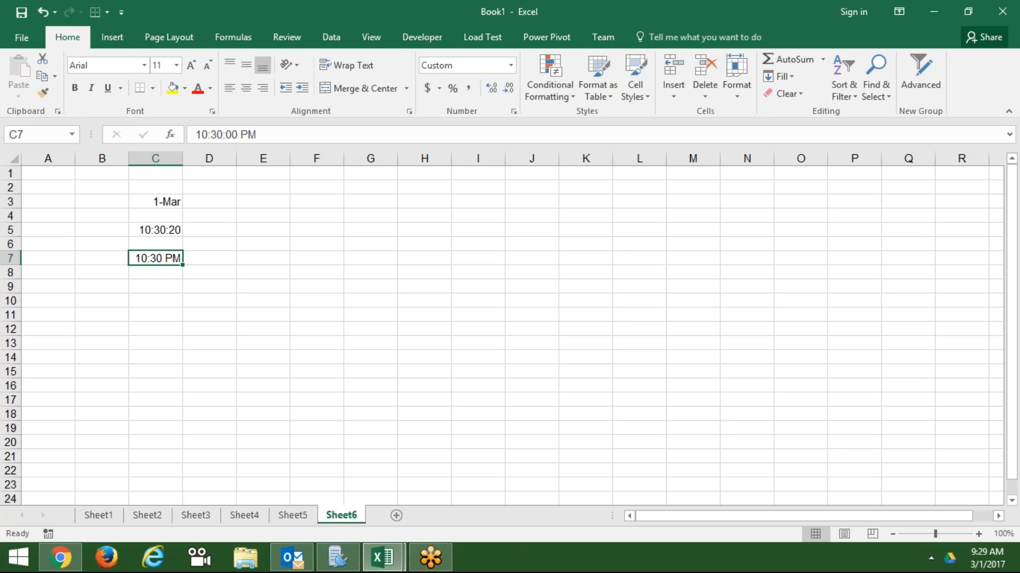
- Enter 22:30 in D7 and inspect its stored value without changing it
key(Right)
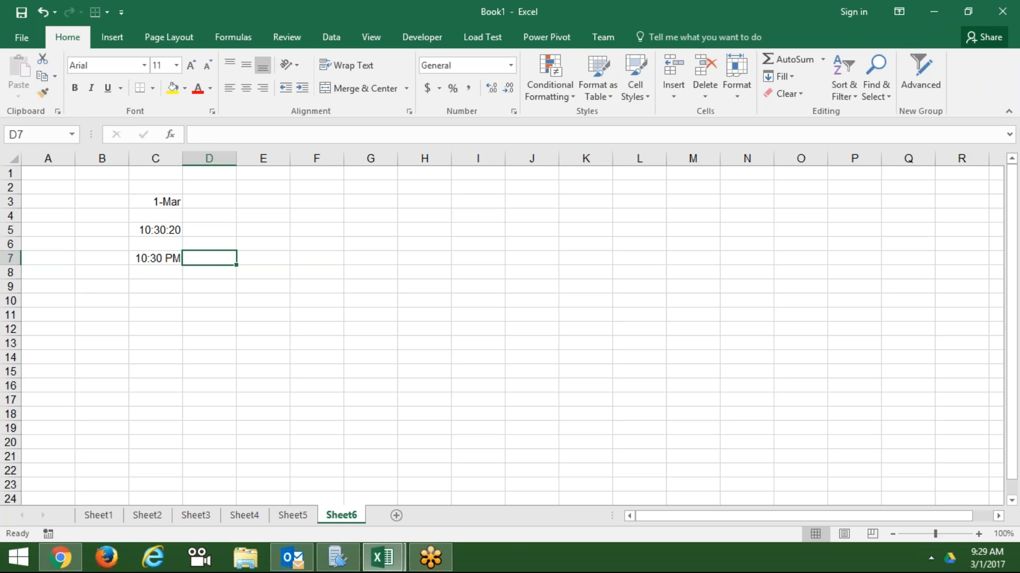
text(22:3)
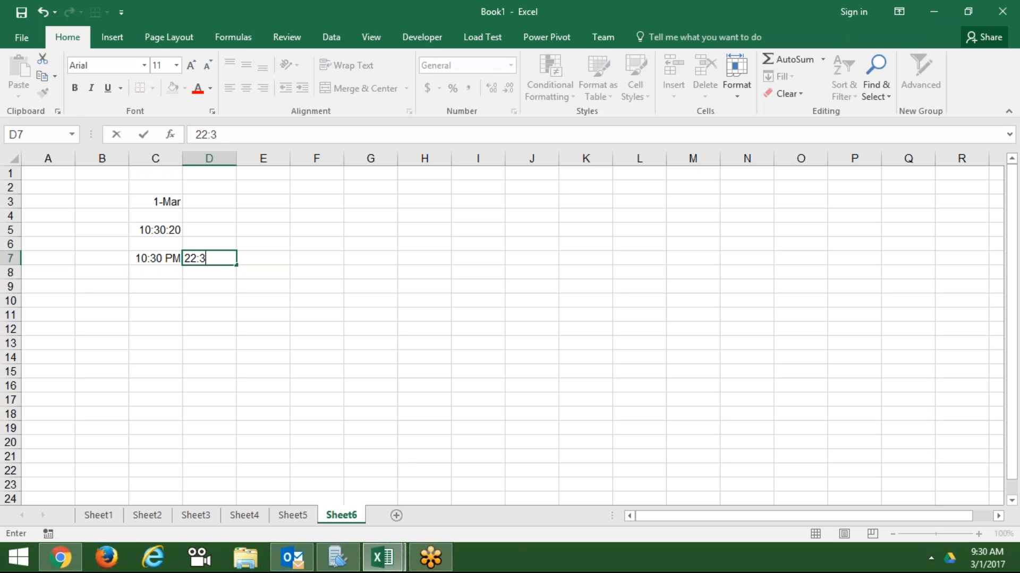
text(0)
key(Return)
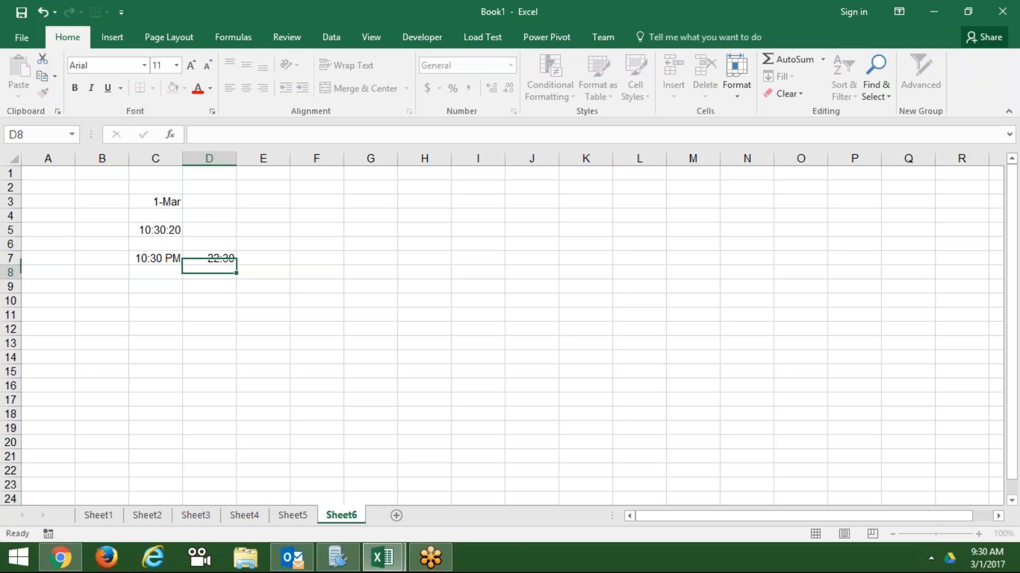
key(Up)
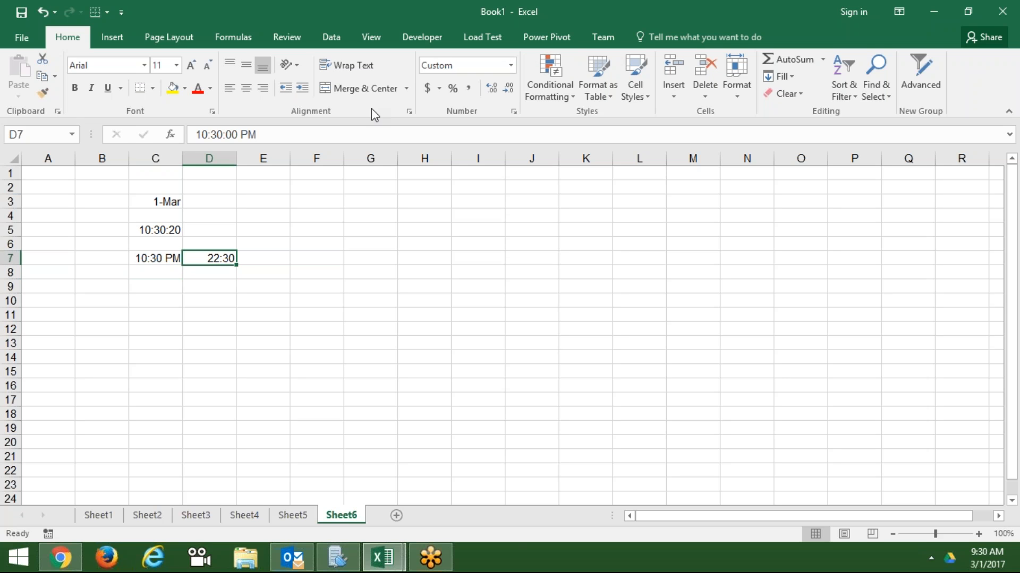
double_click(337, 133)
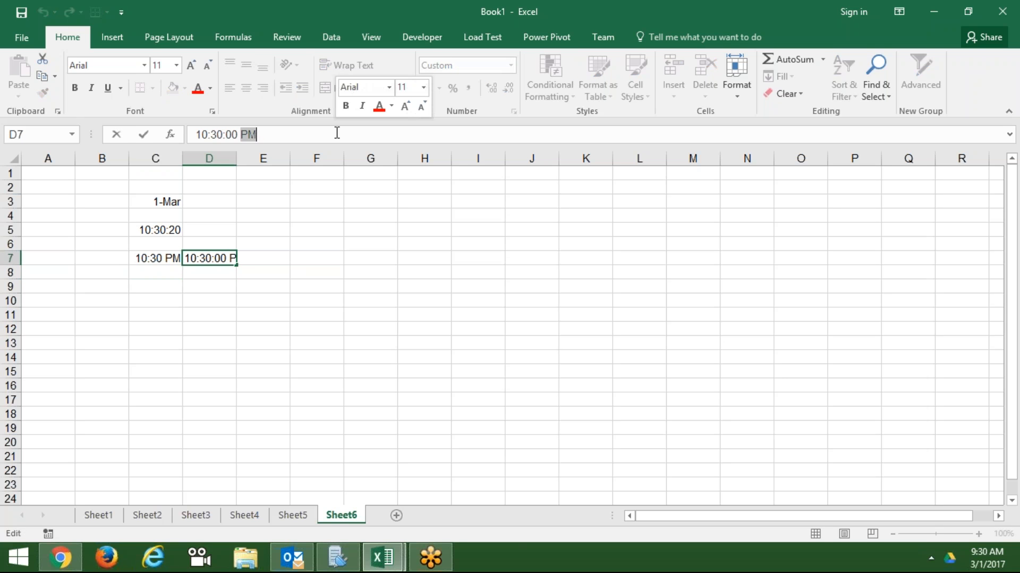
key(Escape)
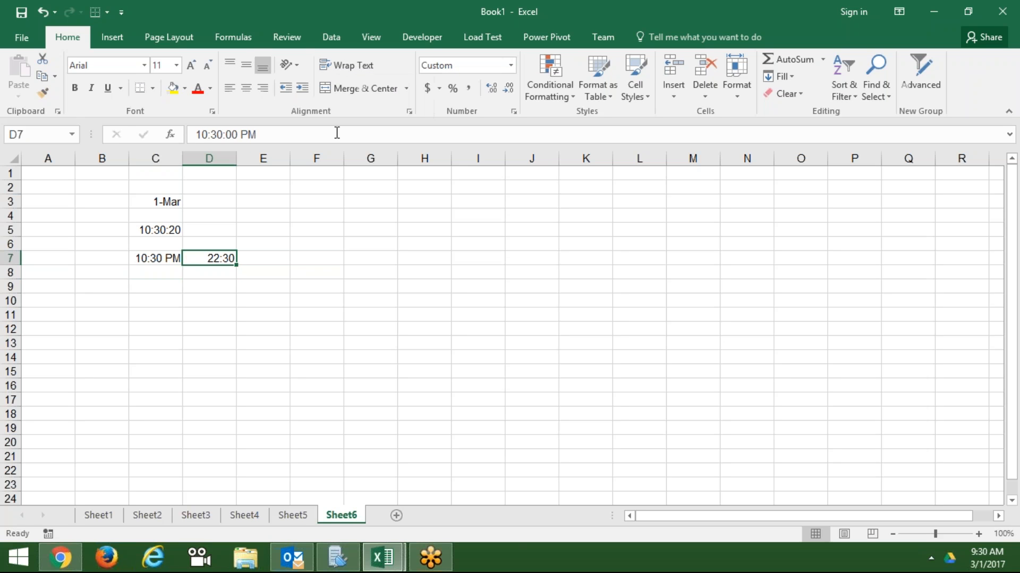
- For C7's time format, browse locales from Albanian through Assamese
click(164, 255)
click(512, 110)
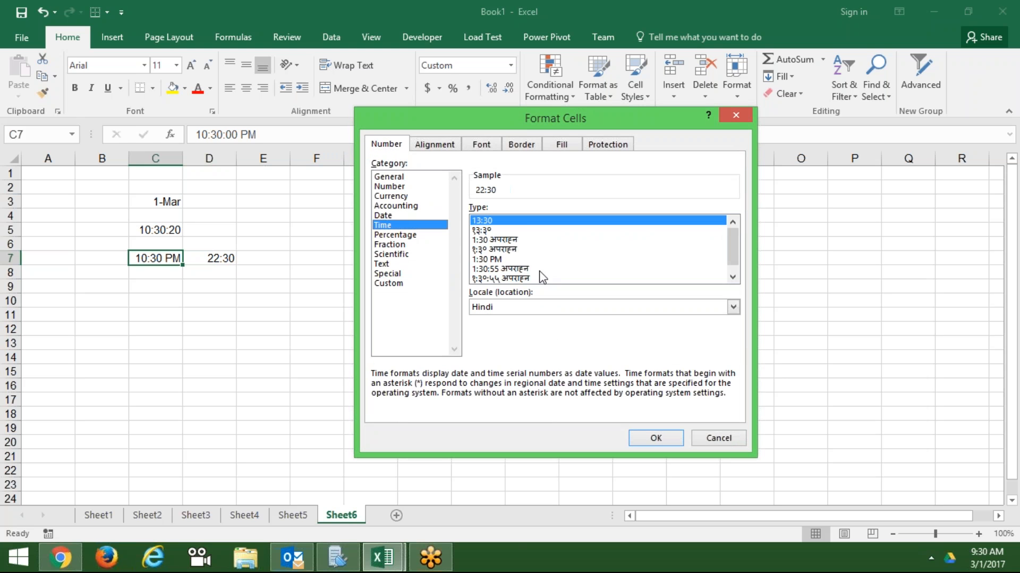
click(505, 308)
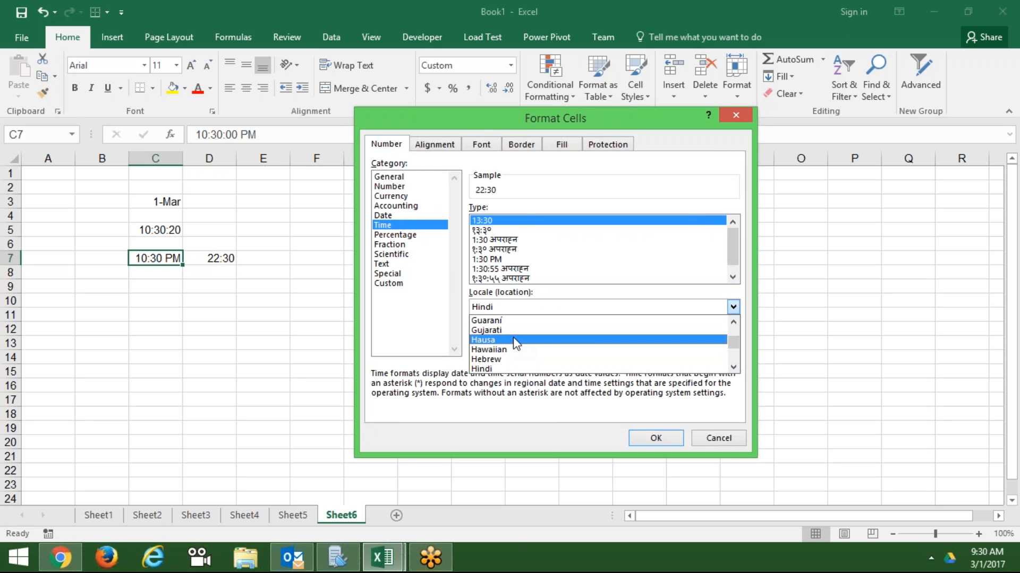
key(e)
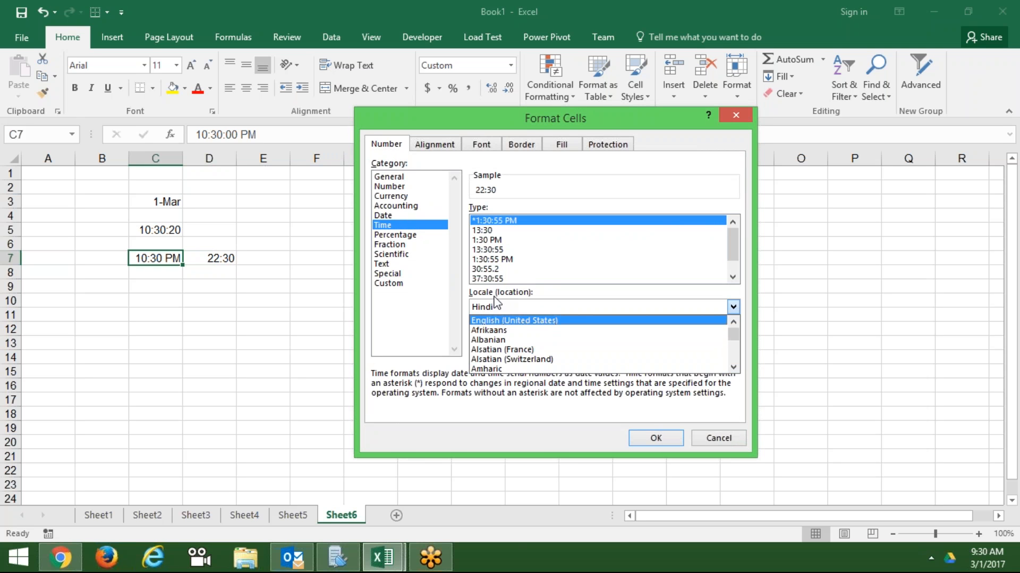
key(Down)
key(Down)
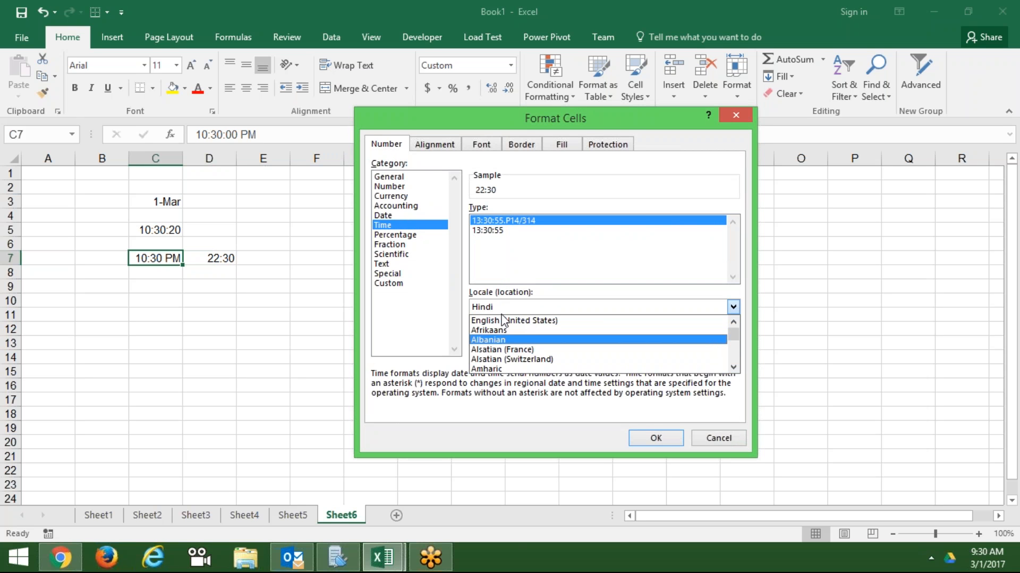
key(Down)
key(Down)
key(Down)
key(Down)
key(Down)
key(Down)
key(Down)
key(Down)
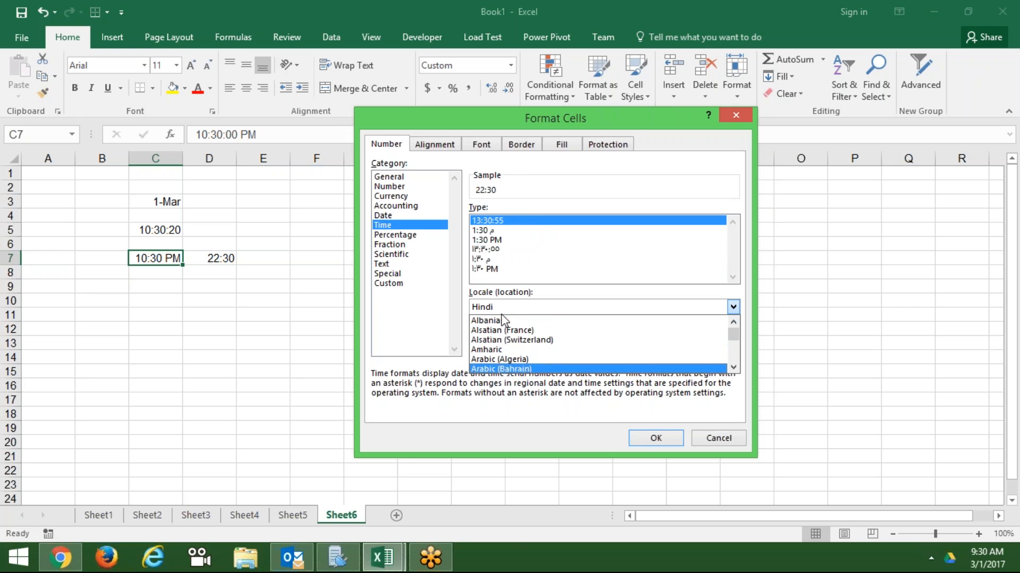
key(Down)
key(Down)
key(Down)
key(Down)
key(Down)
key(Down)
key(Down)
key(Down)
key(Down)
key(Down)
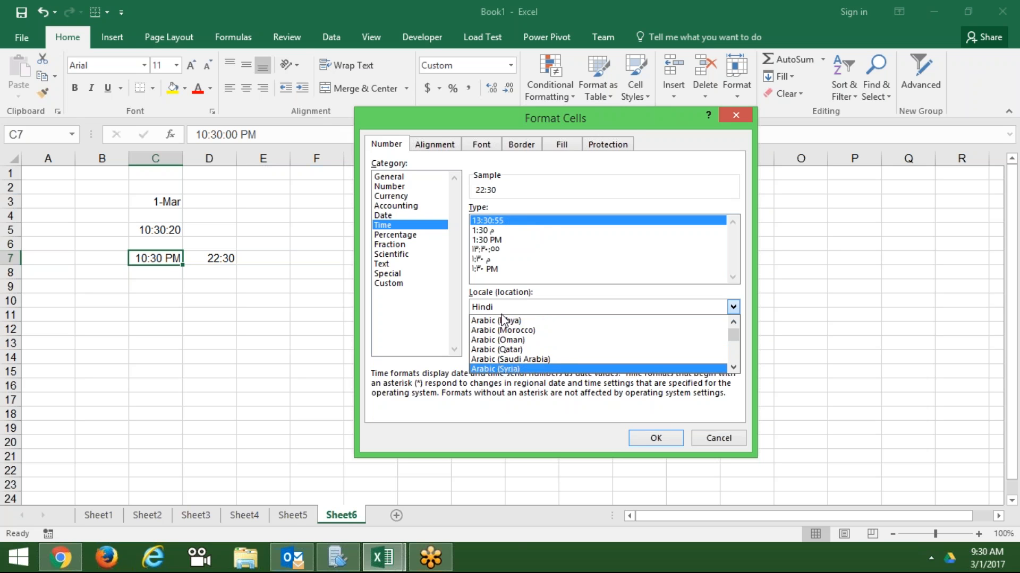
key(Down)
key(Down)
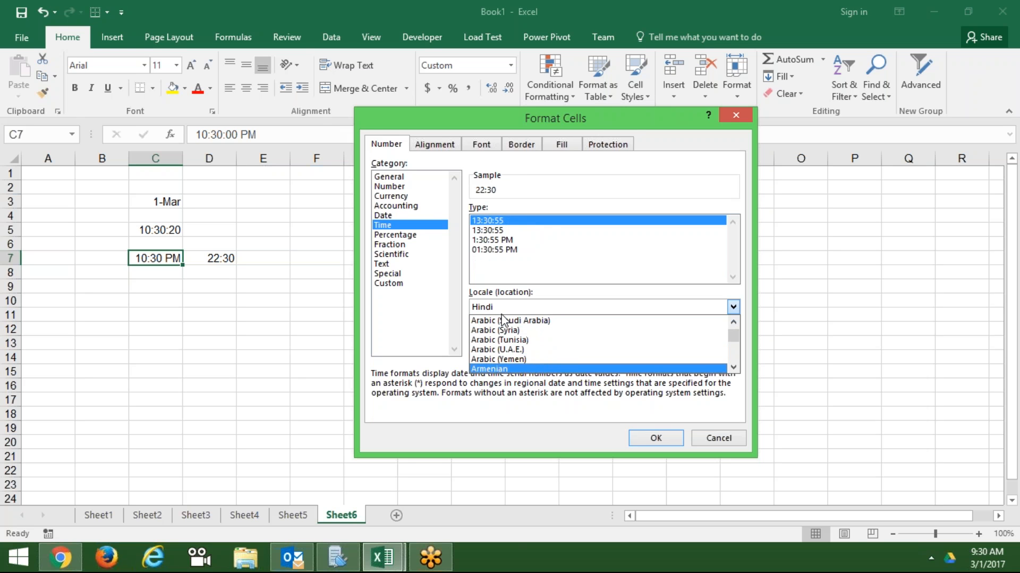
key(Down)
- Apply an English (United States) 12-hour time format so C7 shows 10:30:00 PM
key(e)
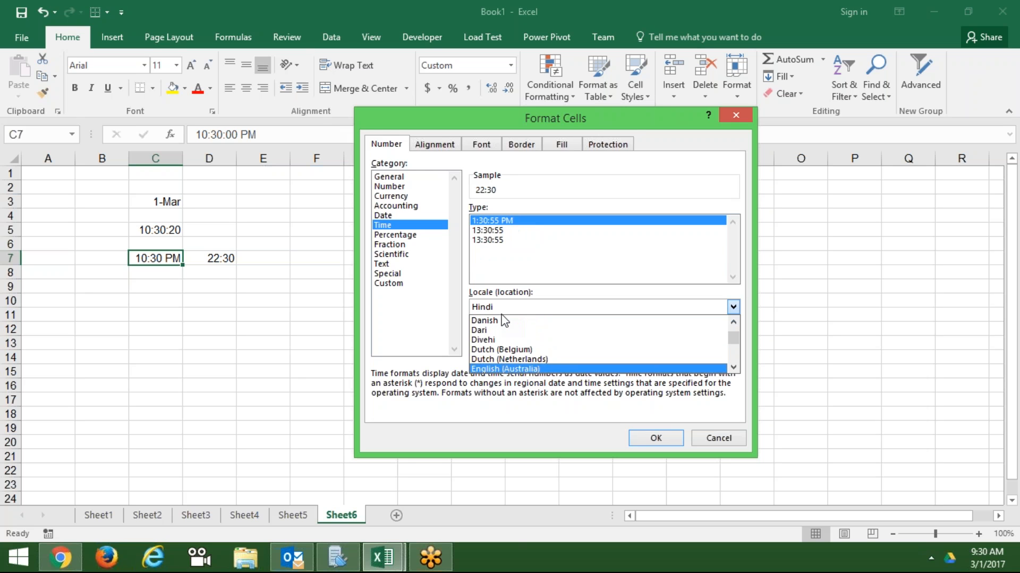
key(Down)
key(Down)
key(Down)
key(Down)
key(Down)
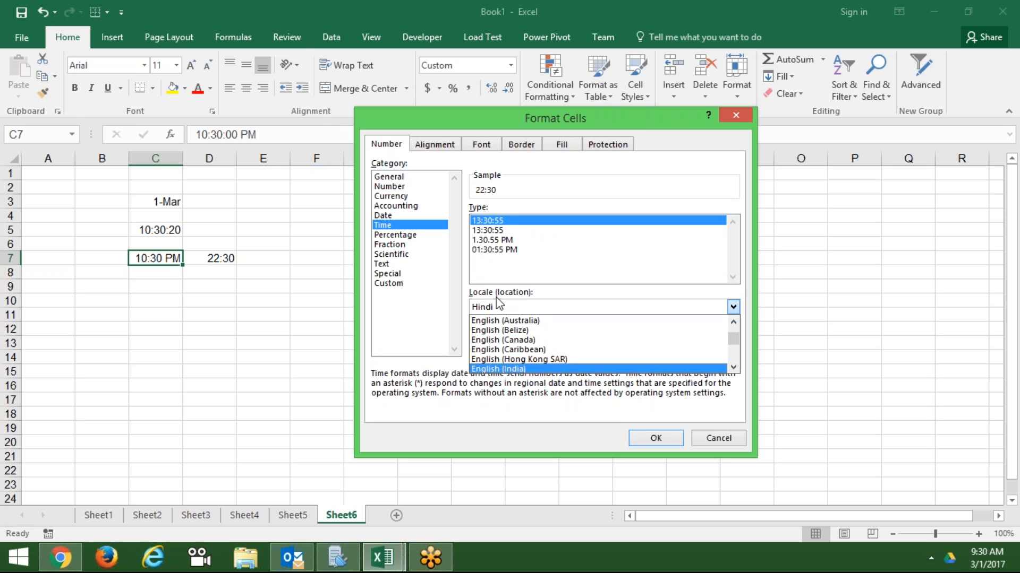
key(Down)
key(Down)
key(Down)
key(Down)
key(Down)
key(Down)
key(Down)
key(Down)
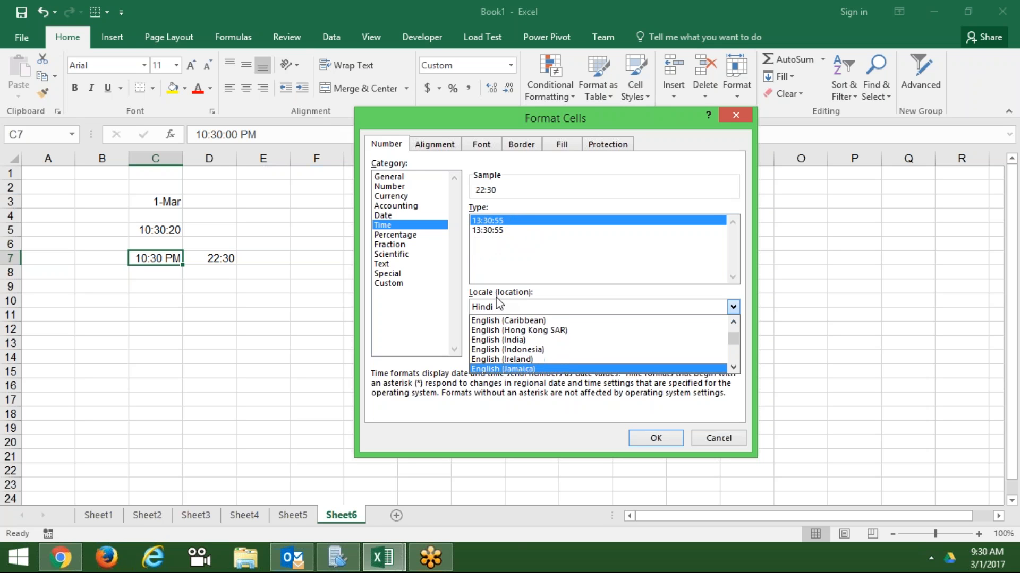
key(Down)
key(Down)
key(Down)
key(Down)
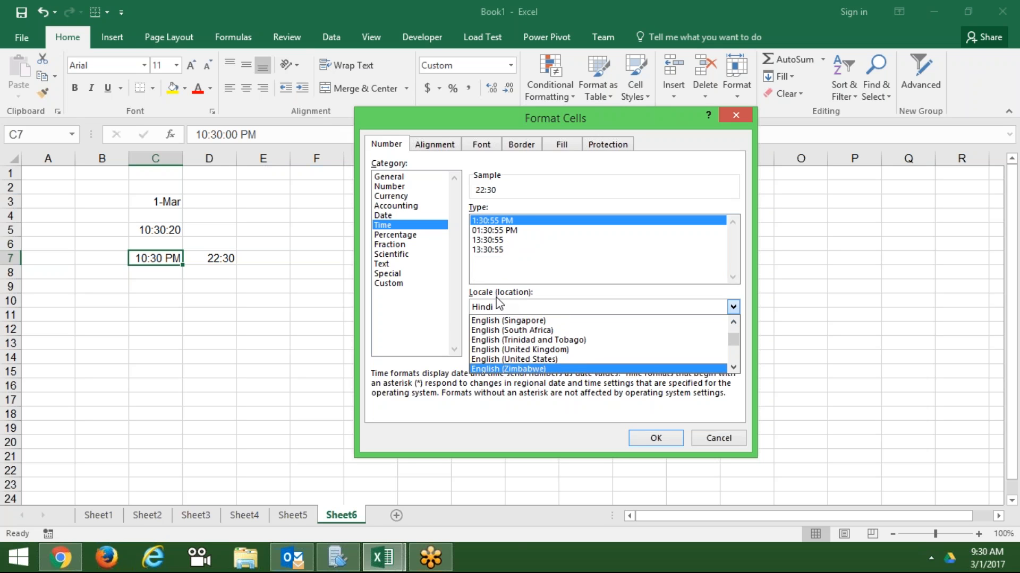
key(Up)
key(Return)
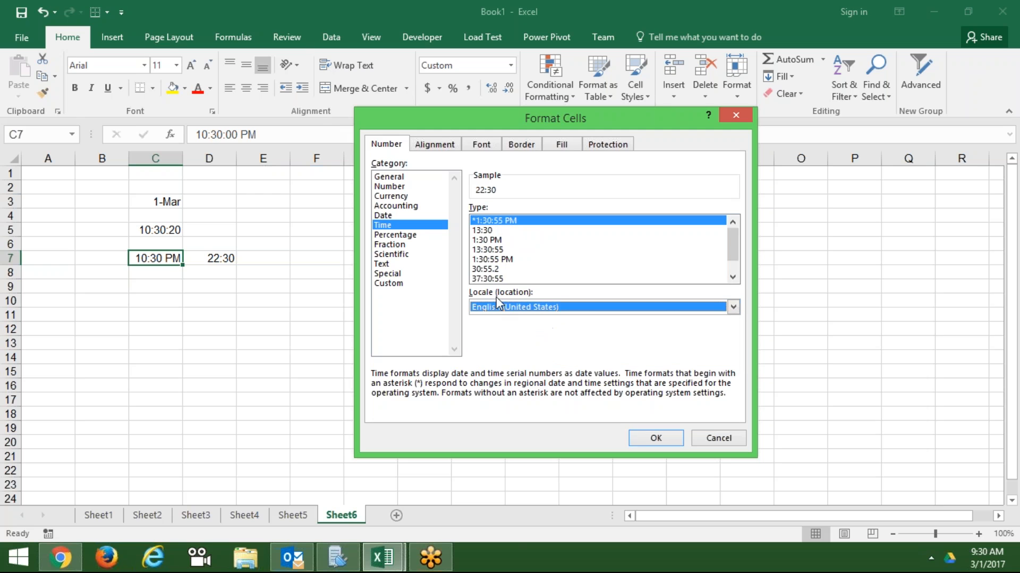
click(636, 437)
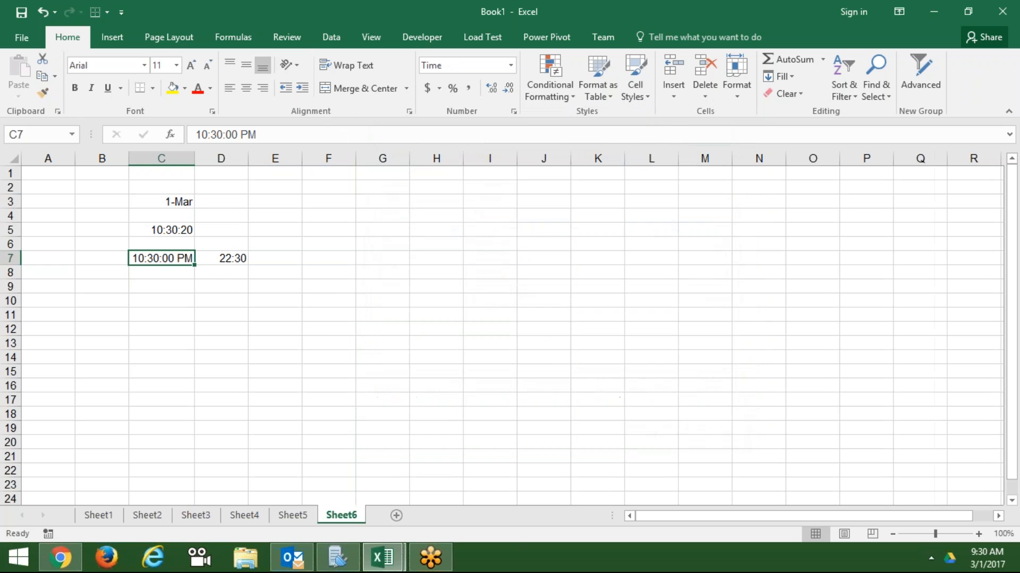
- Enter 45:20 in D11 and switch it to General so it shows 1.888889
click(241, 315)
text(4)
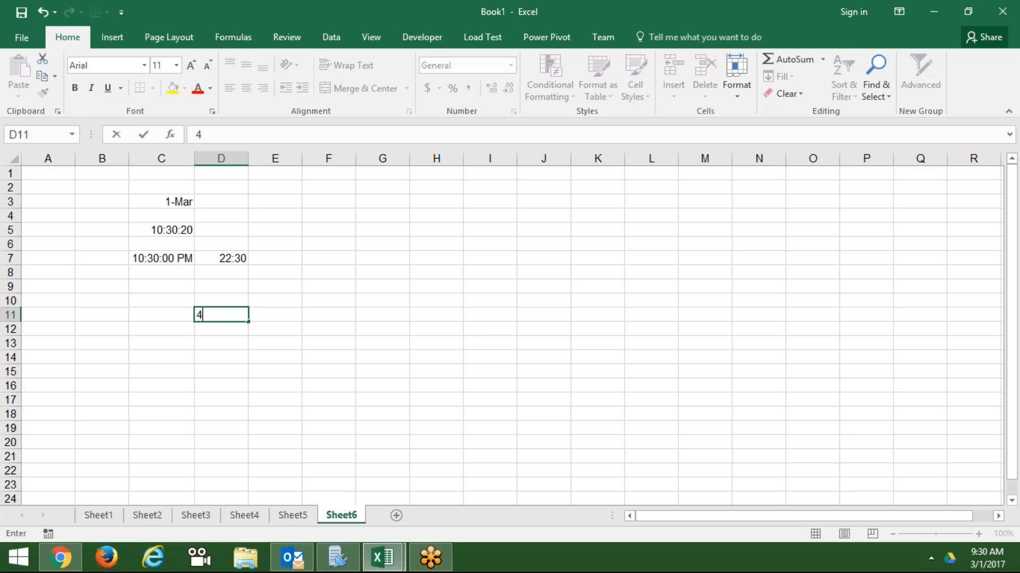
text(5:20)
key(Return)
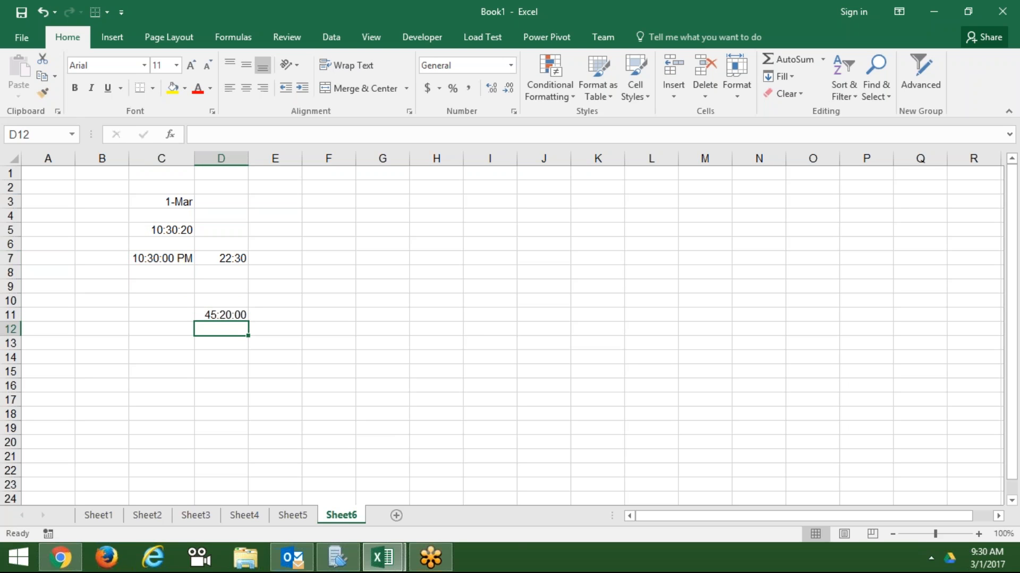
key(Up)
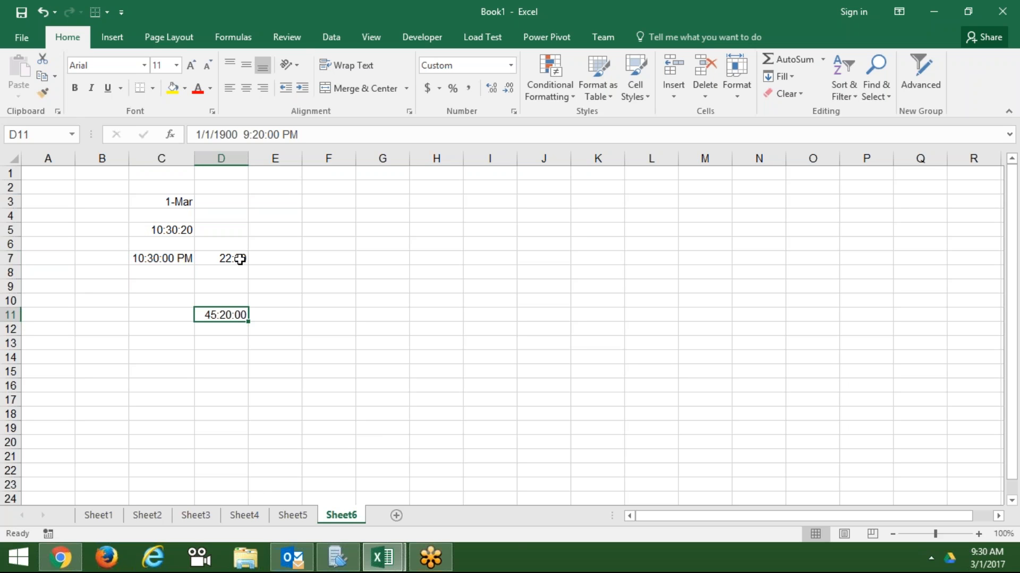
click(510, 66)
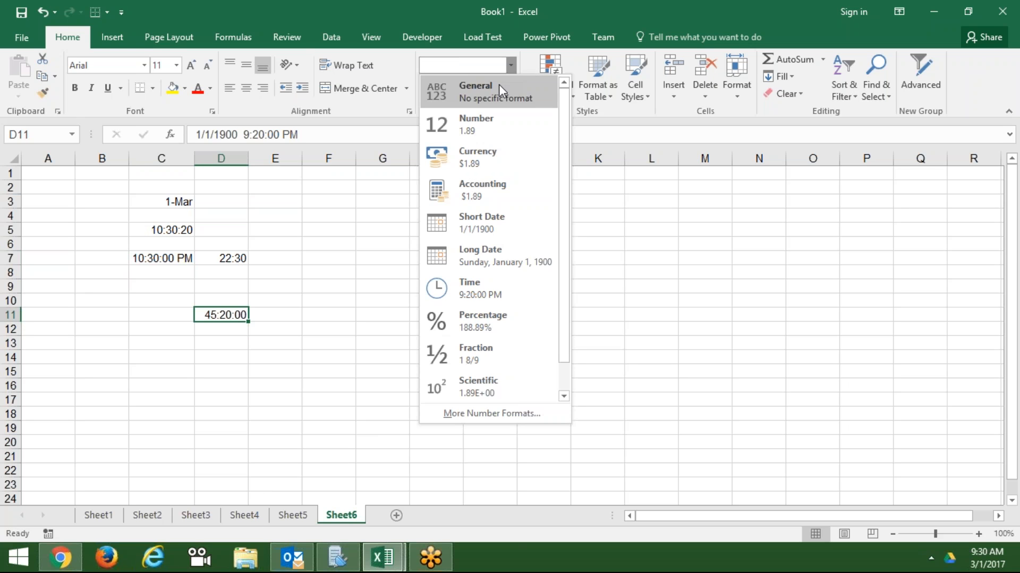
click(498, 85)
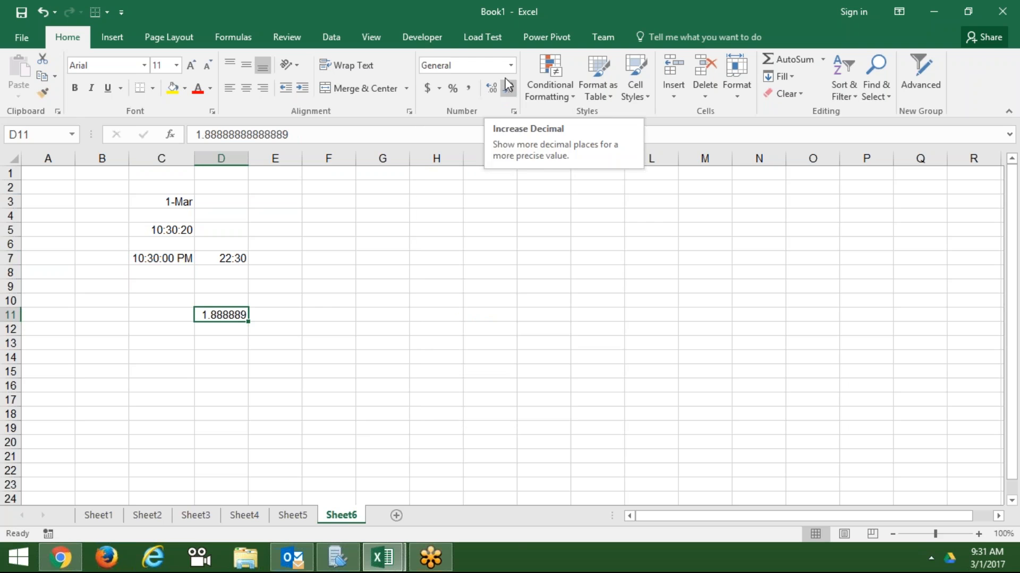
click(513, 112)
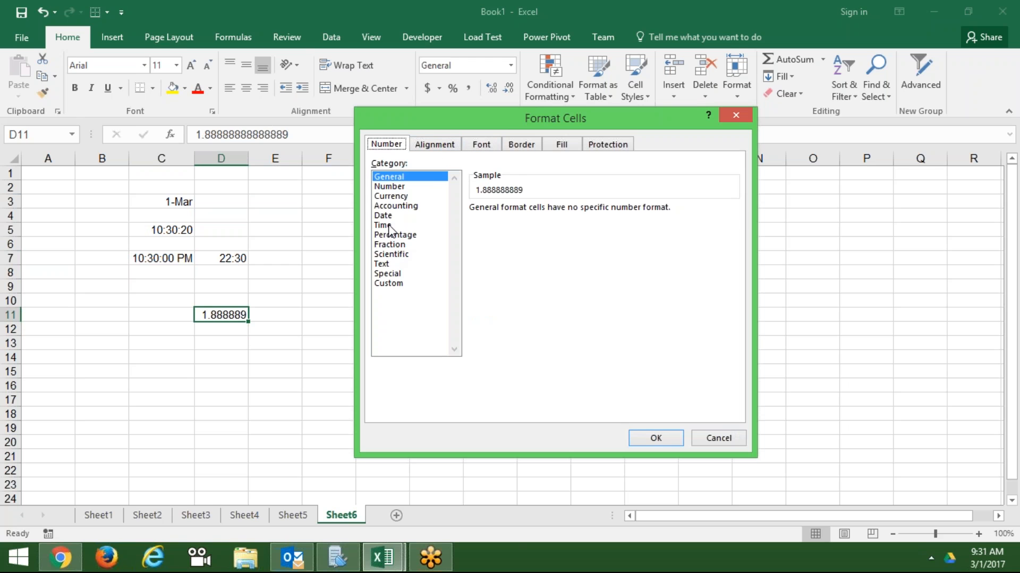
- Apply the 13:30:55 time format to D11
click(390, 226)
click(486, 279)
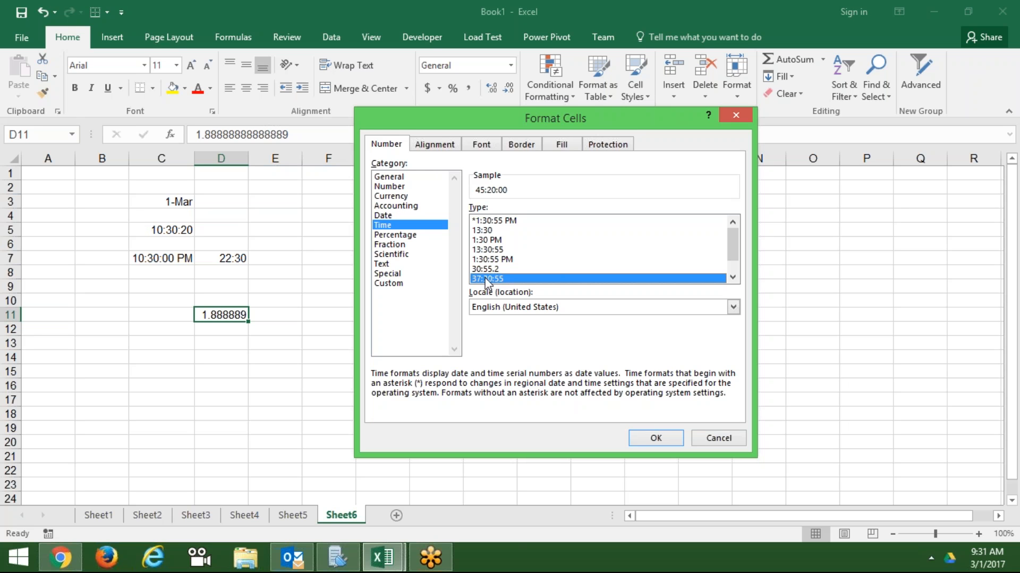
click(487, 260)
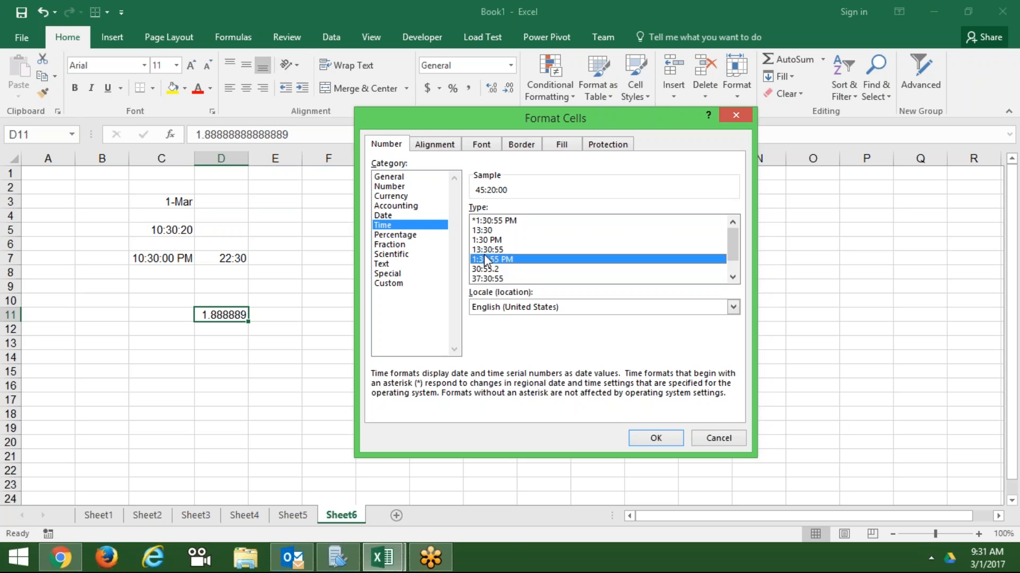
click(486, 250)
key(Return)
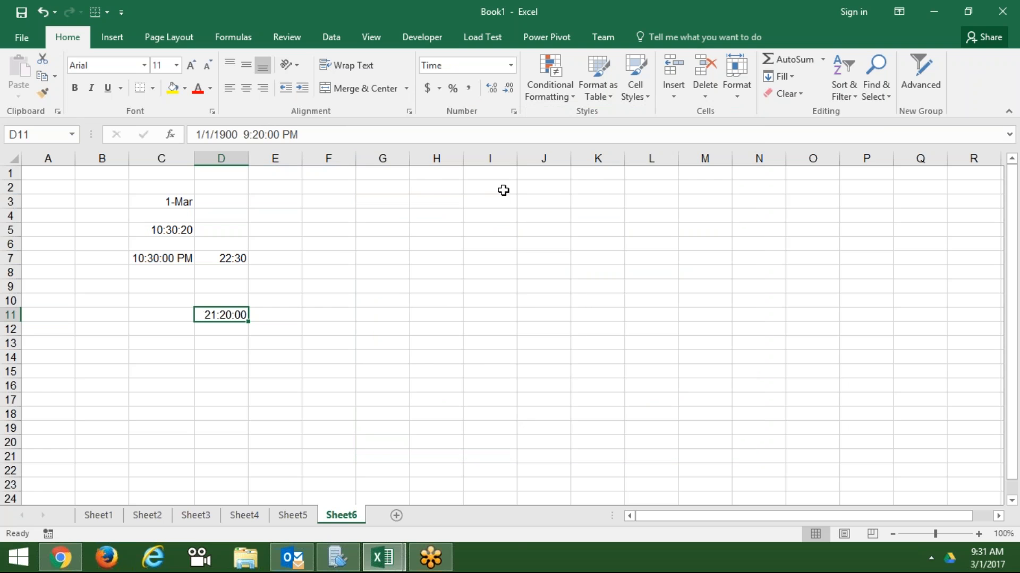
- Switch D11 to the elapsed-hours 37:30:55 format so it shows 45:20:00, then add Sheet7
click(516, 112)
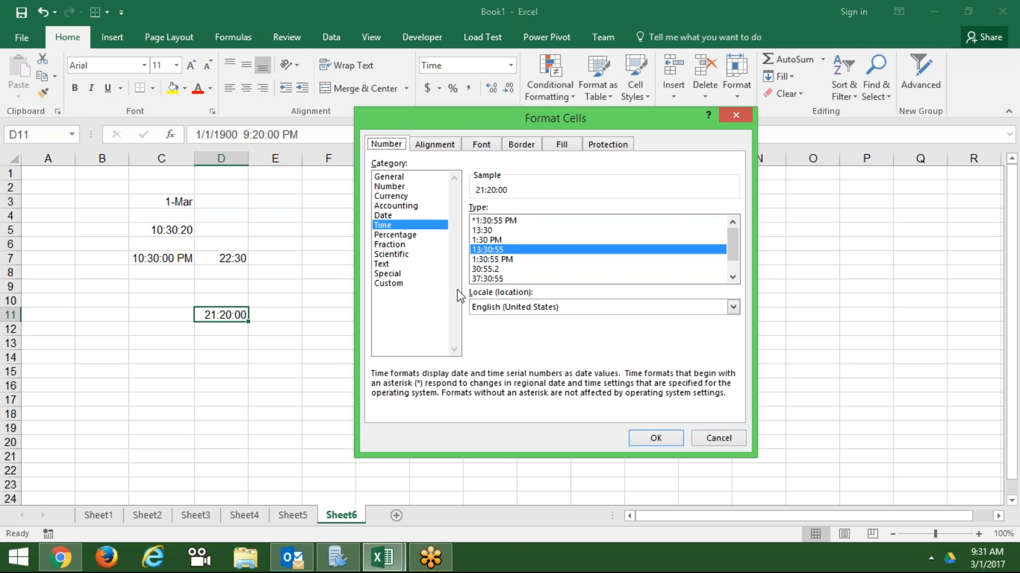
click(478, 240)
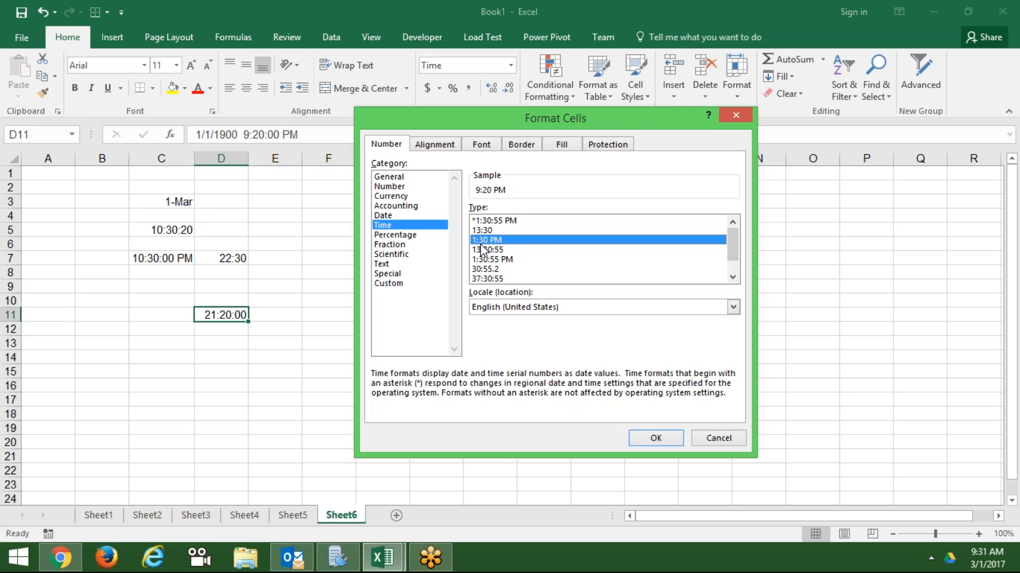
click(485, 279)
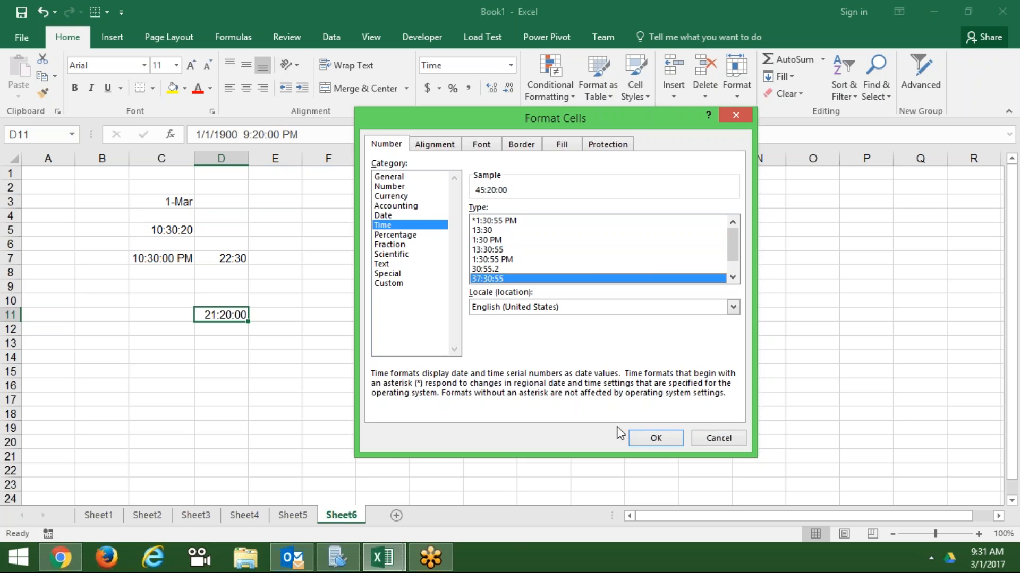
click(639, 437)
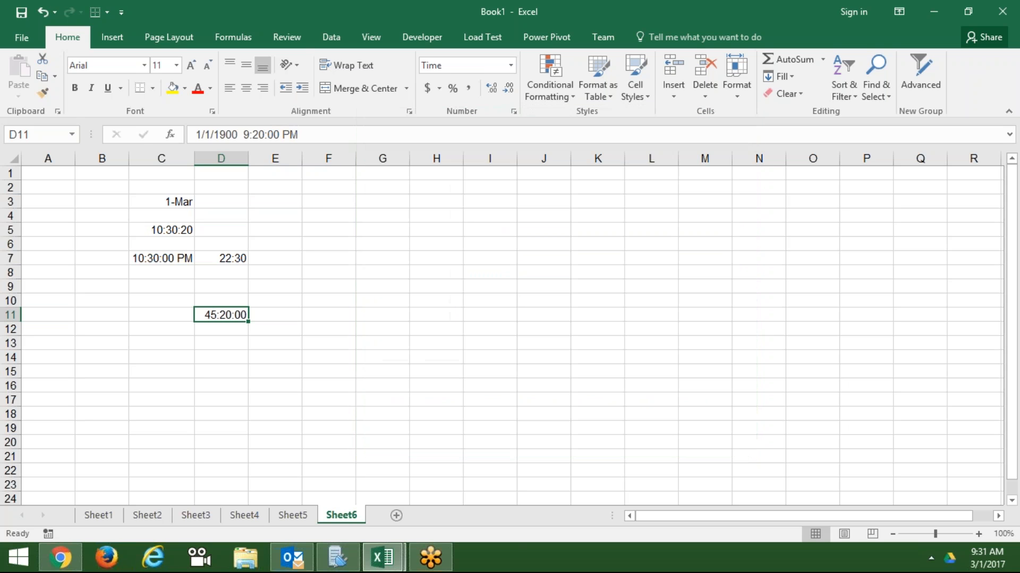
click(444, 410)
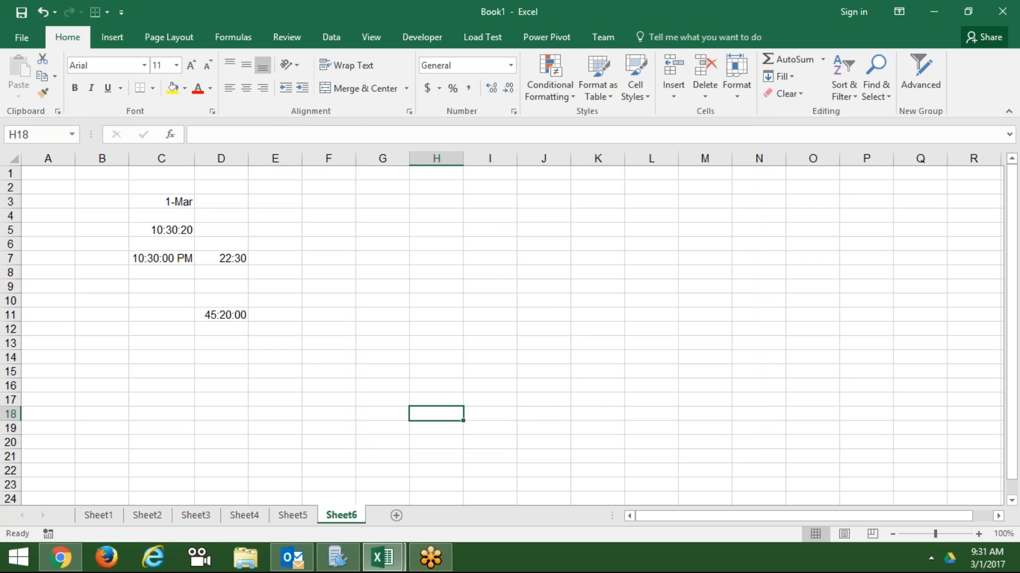
click(396, 515)
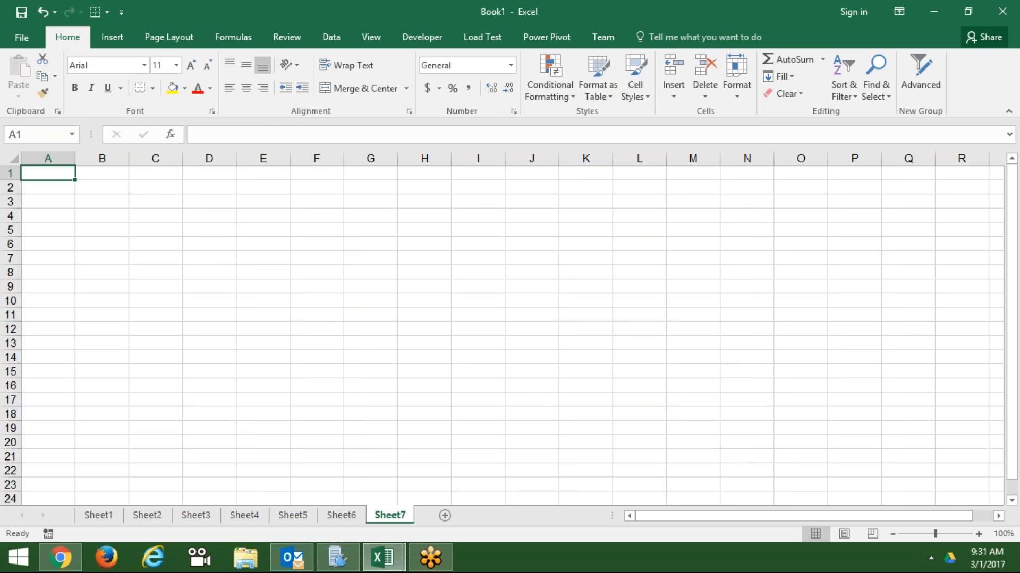
- Enter the heading 'Chq no' in A1
text(Chu)
key(BackSpace)
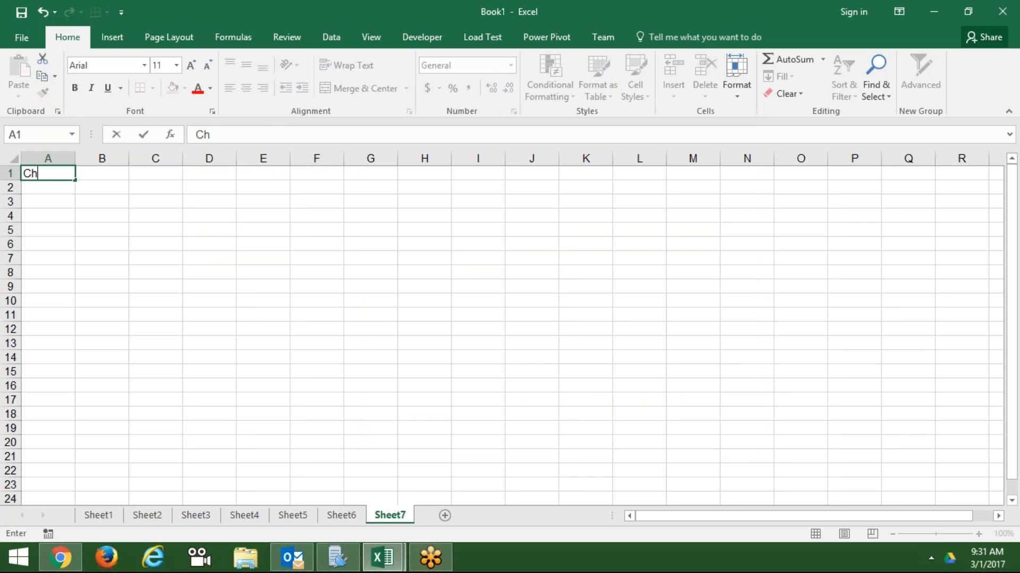
text(ech)
key(BackSpace)
key(BackSpace)
key(BackSpace)
text(q no)
key(Return)
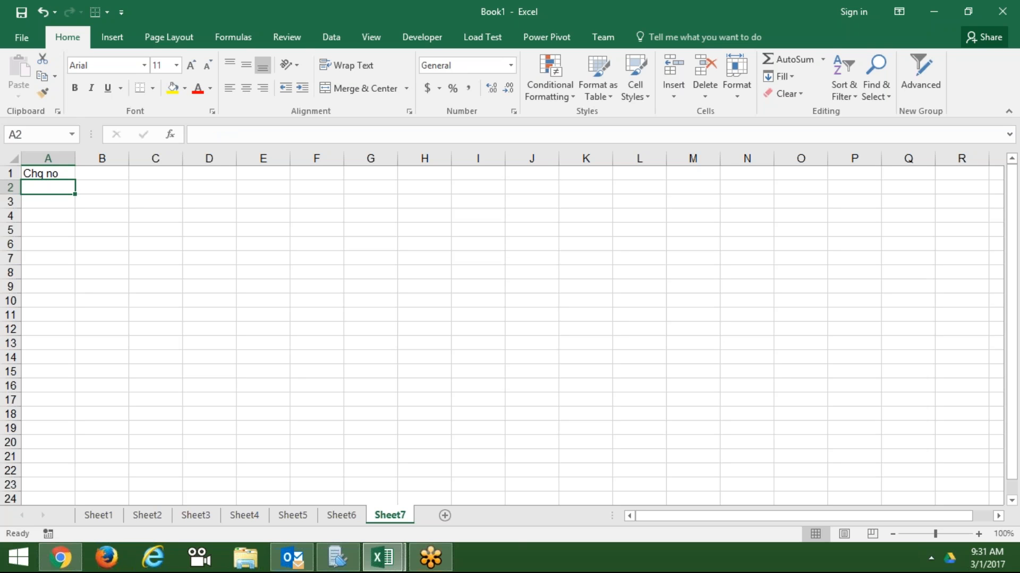
- Enter cheque number '000362 in A2 as text so its leading zeros stay
text(003652)
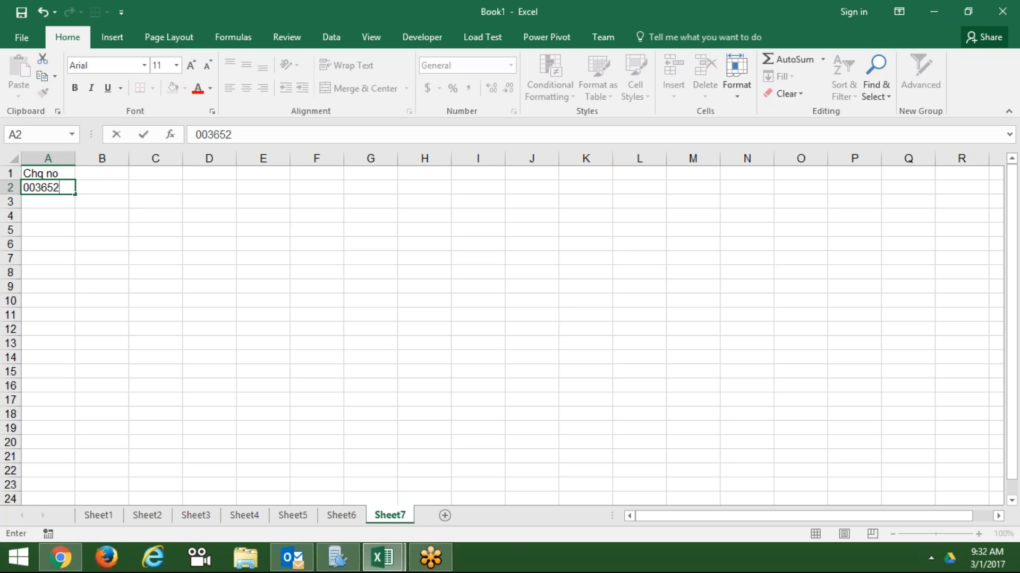
key(Return)
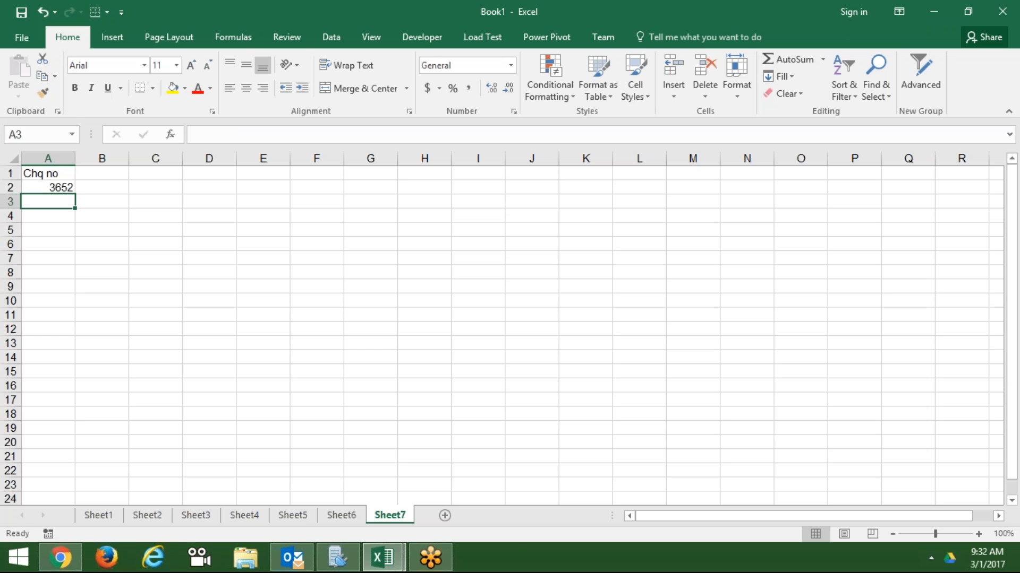
key(Up)
text('0)
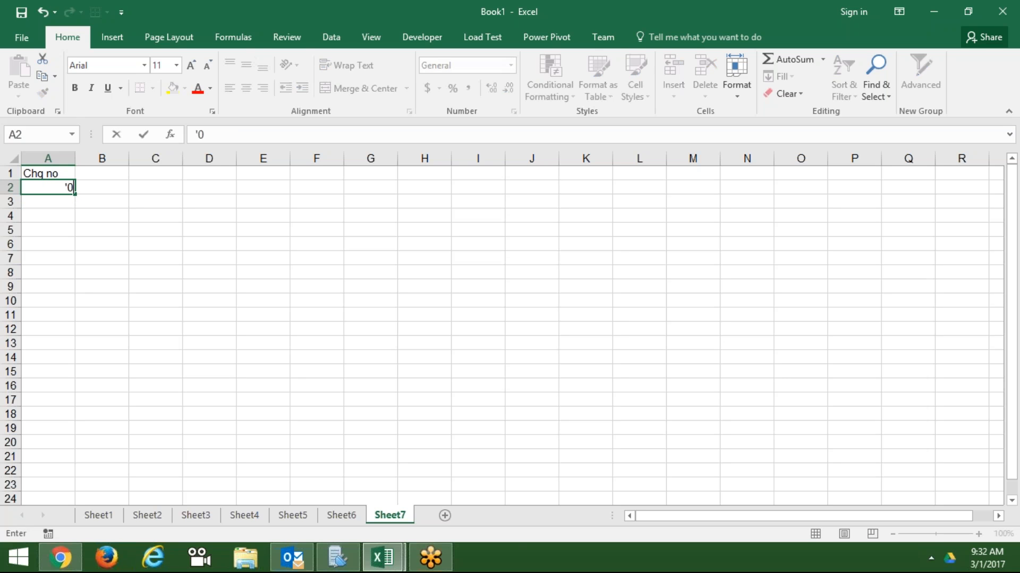
text(0362)
key(Return)
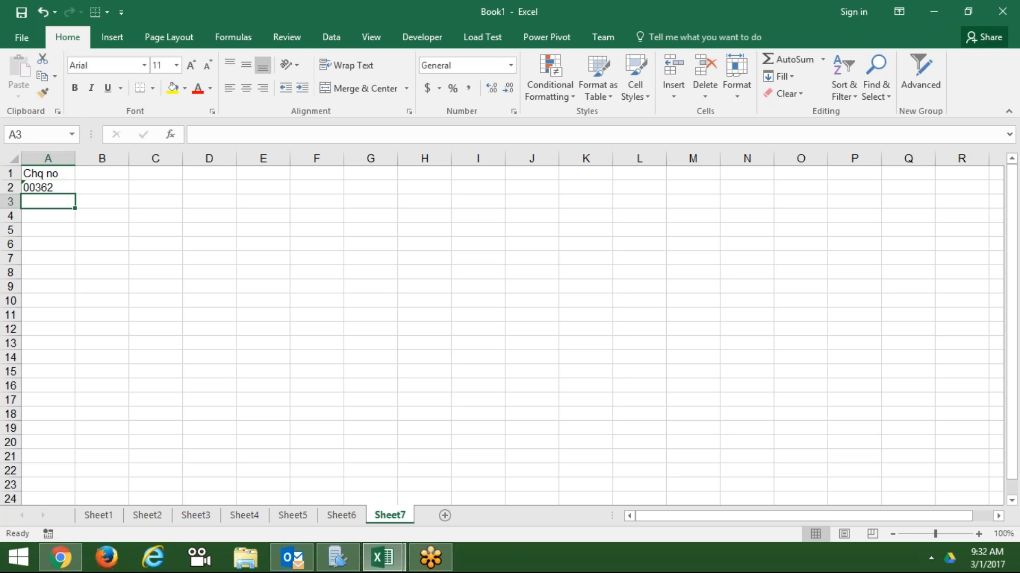
key(Up)
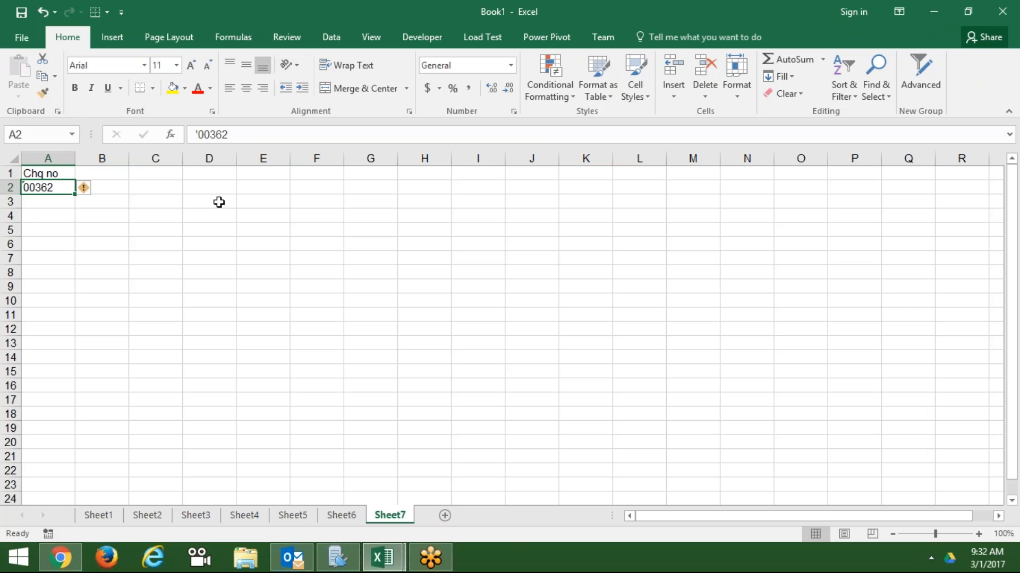
click(212, 136)
text(0)
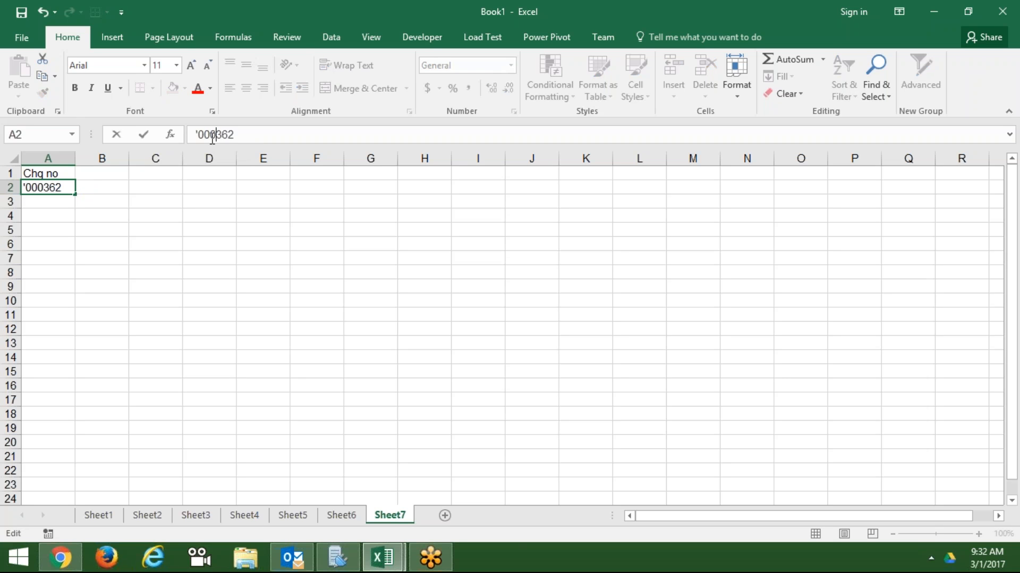
key(Return)
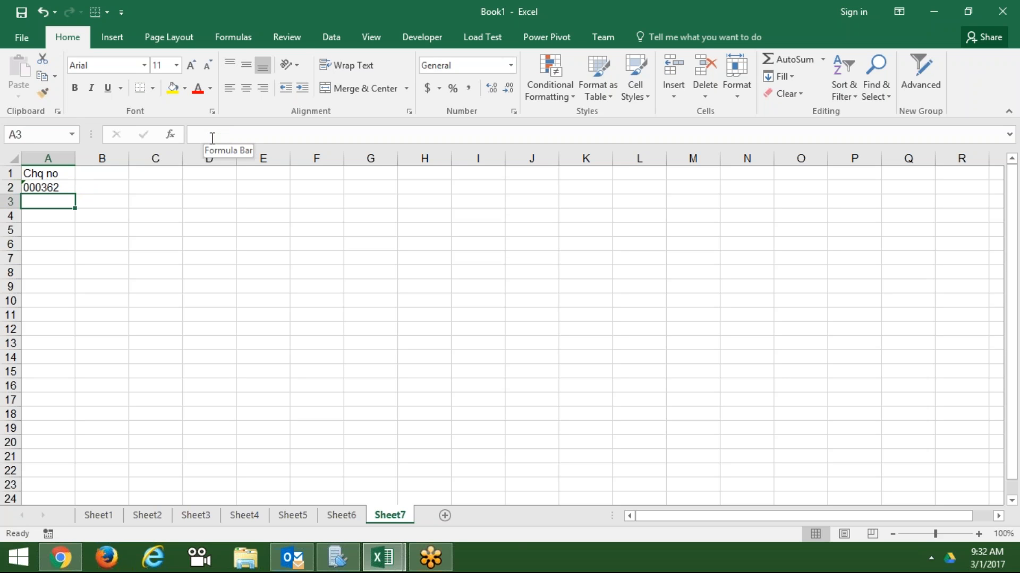
click(58, 158)
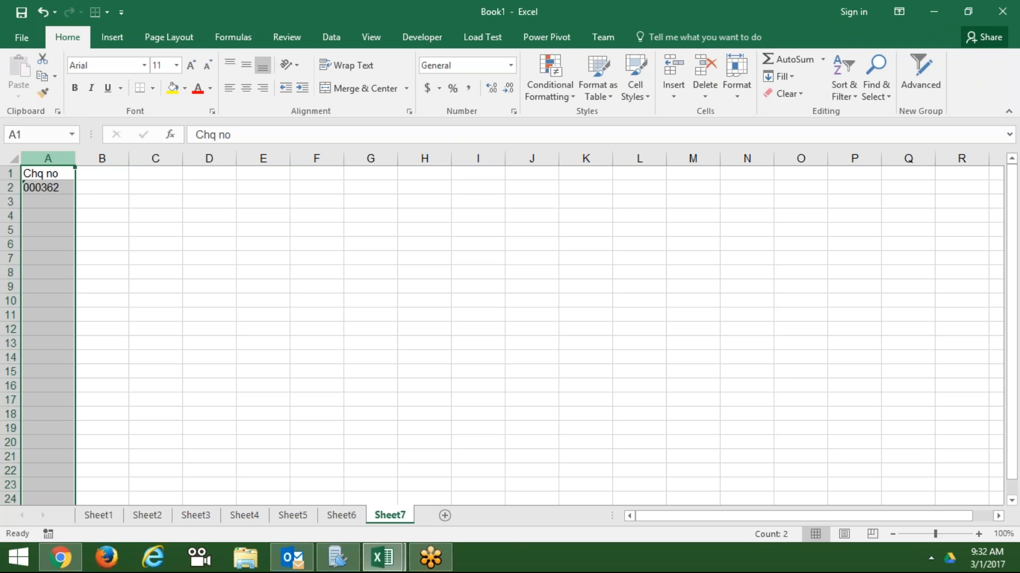
- Format column A with the Text number format
click(514, 111)
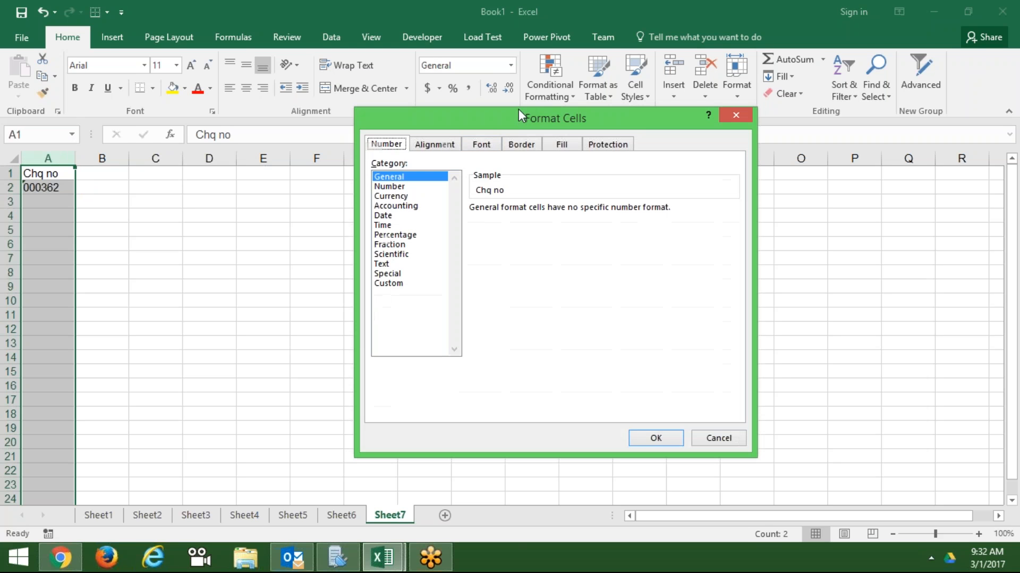
click(393, 284)
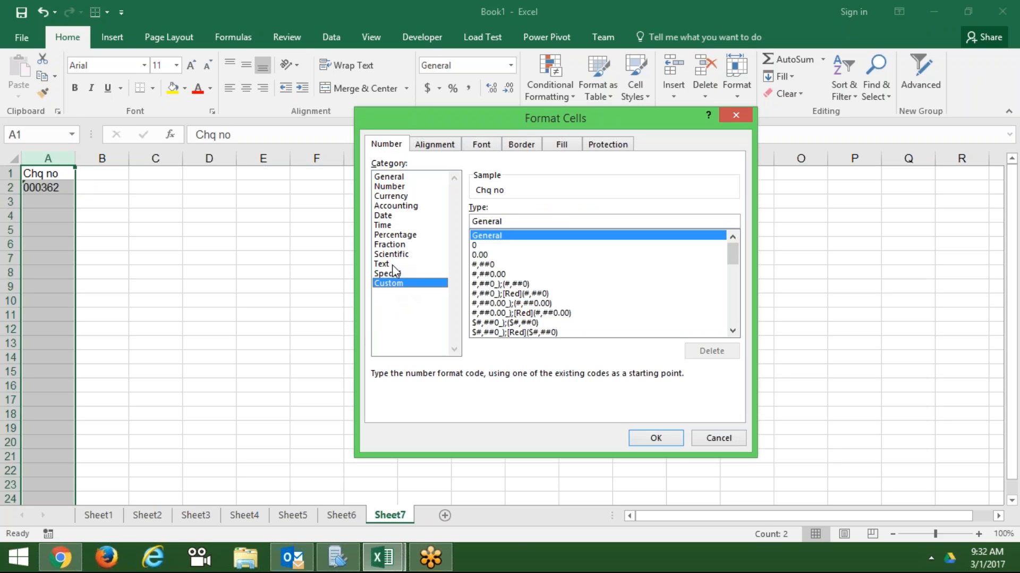
click(388, 265)
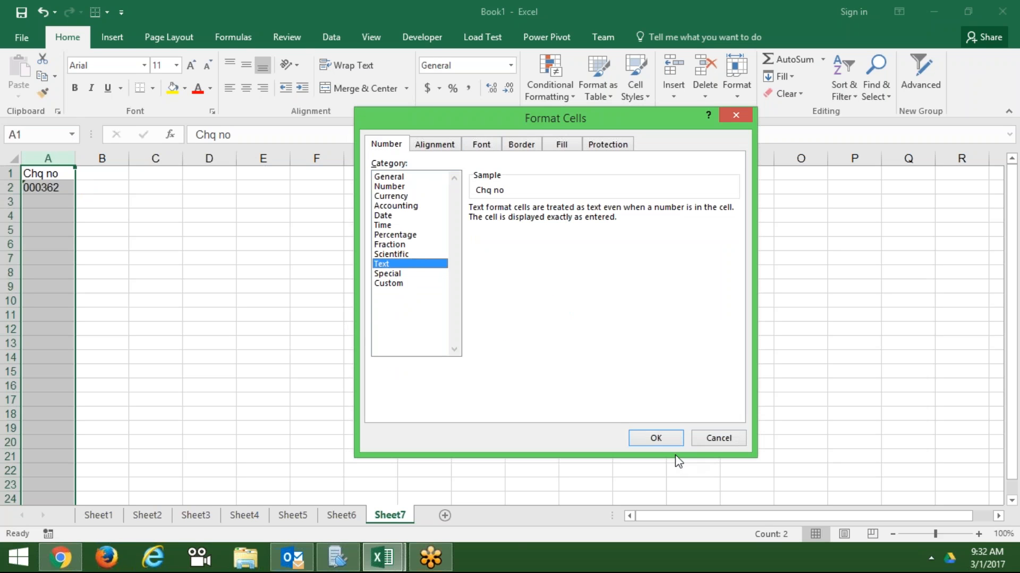
click(665, 441)
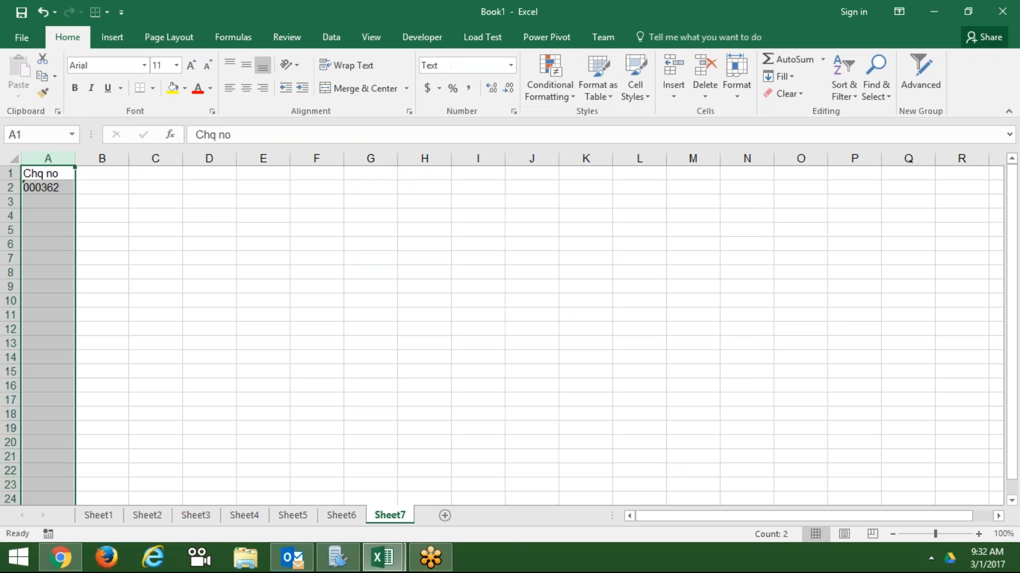
- Enter cheque numbers 001656 in A3 and 0313164 in A4 with leading zeros
click(60, 201)
text('0)
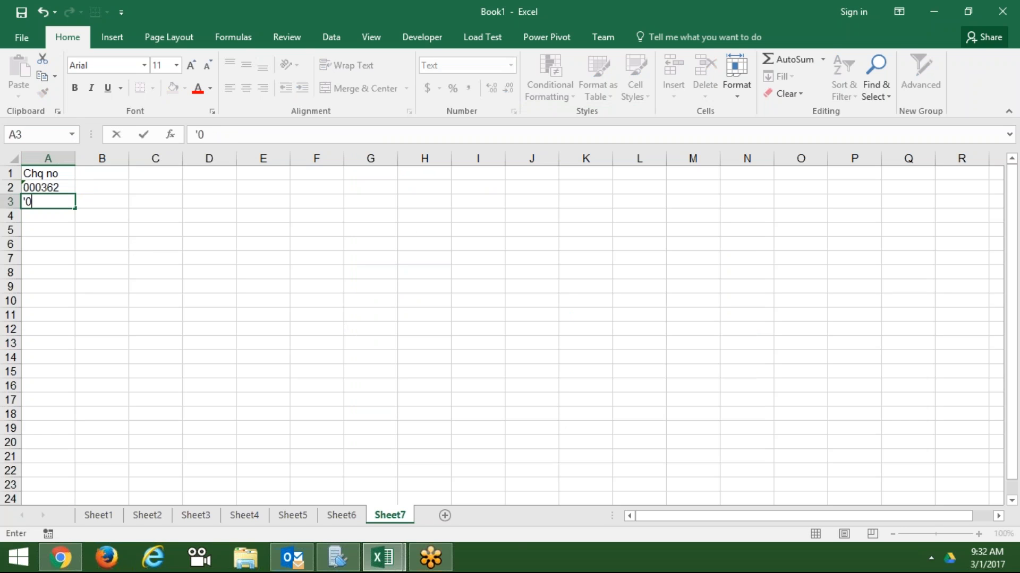
text(01656)
key(Return)
text(03131642)
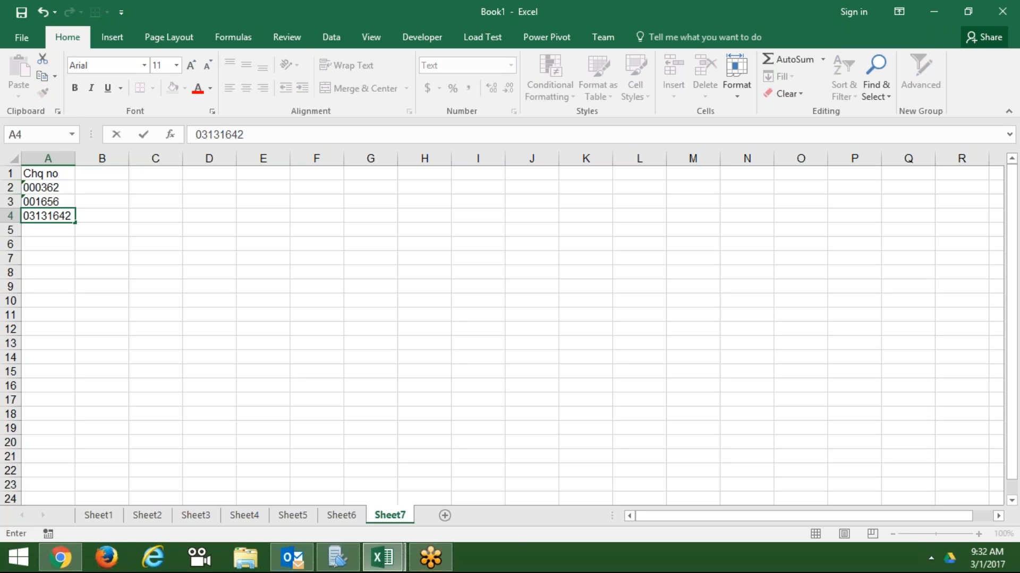
key(BackSpace)
key(Return)
- Enter 0311556 in A5 and type =SUM(A2:A5 in A6, which stays as text
text(0311556)
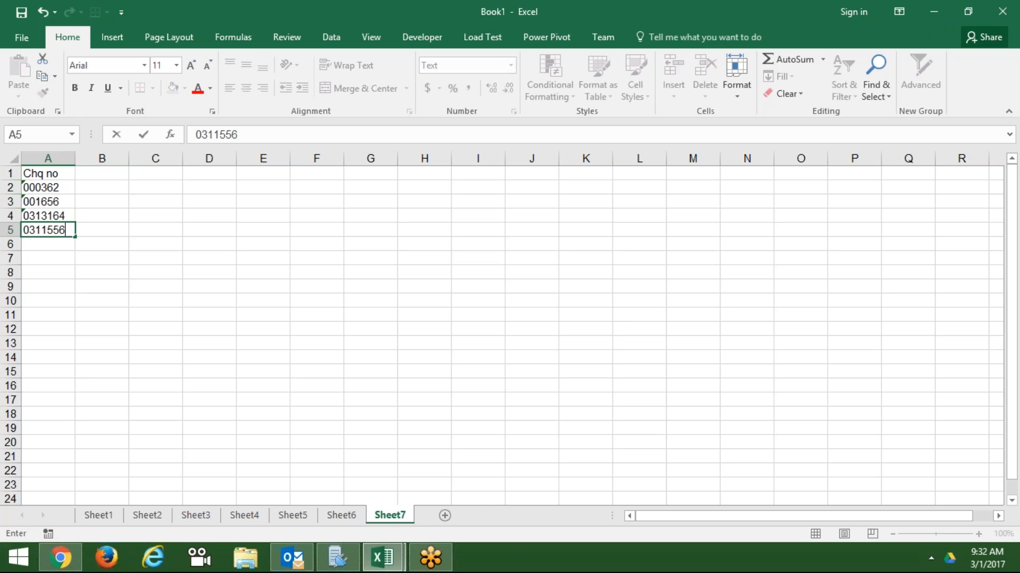
key(Return)
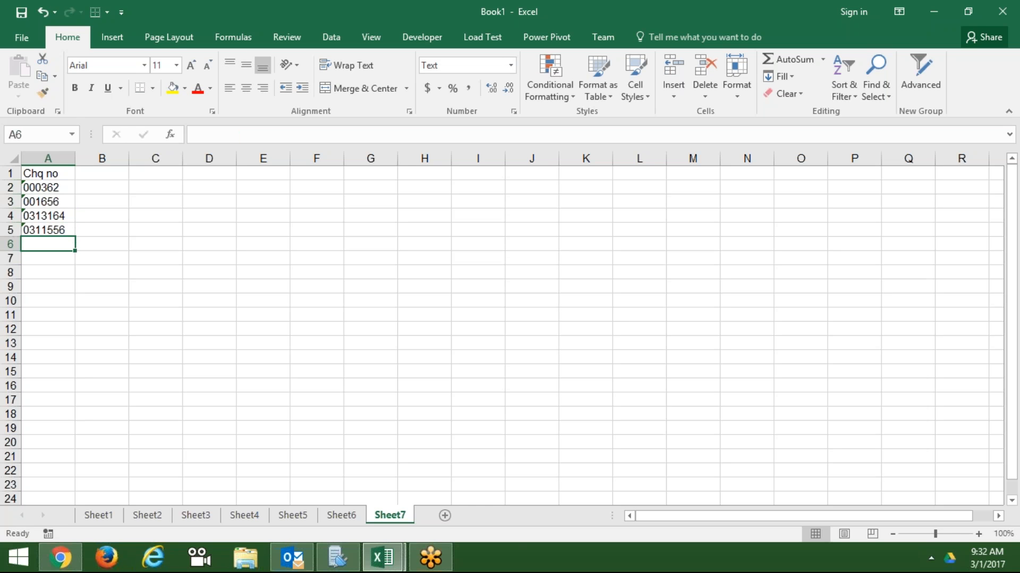
text(=sum)
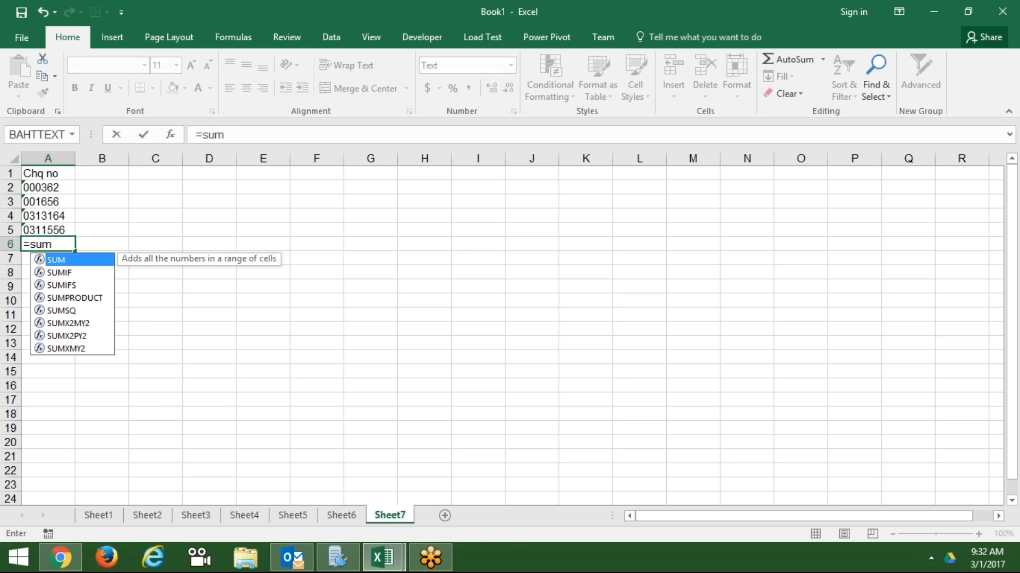
key(Tab)
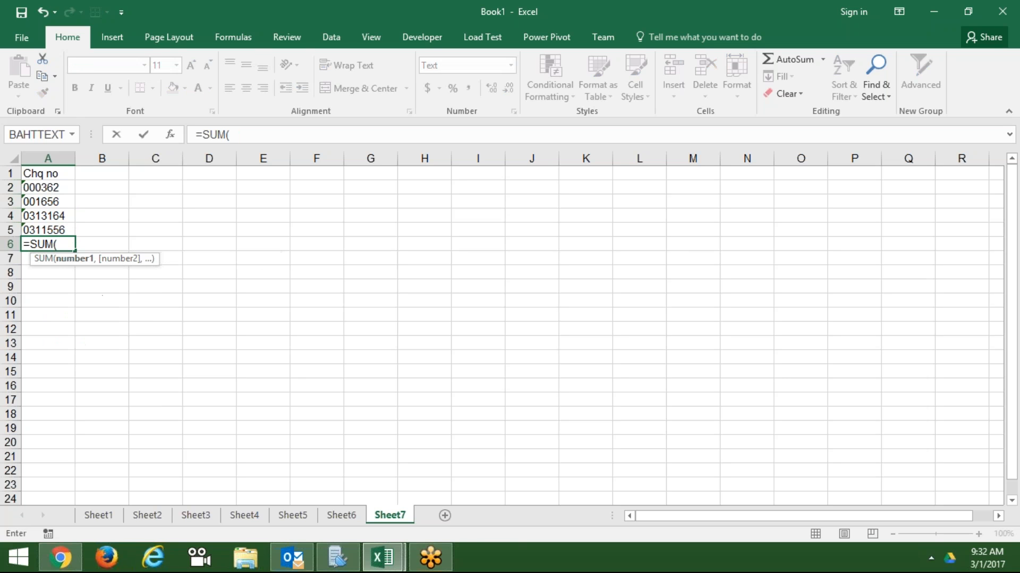
key(shift+Up)
key(shift+Up)
key(shift+Up)
key(shift+Up)
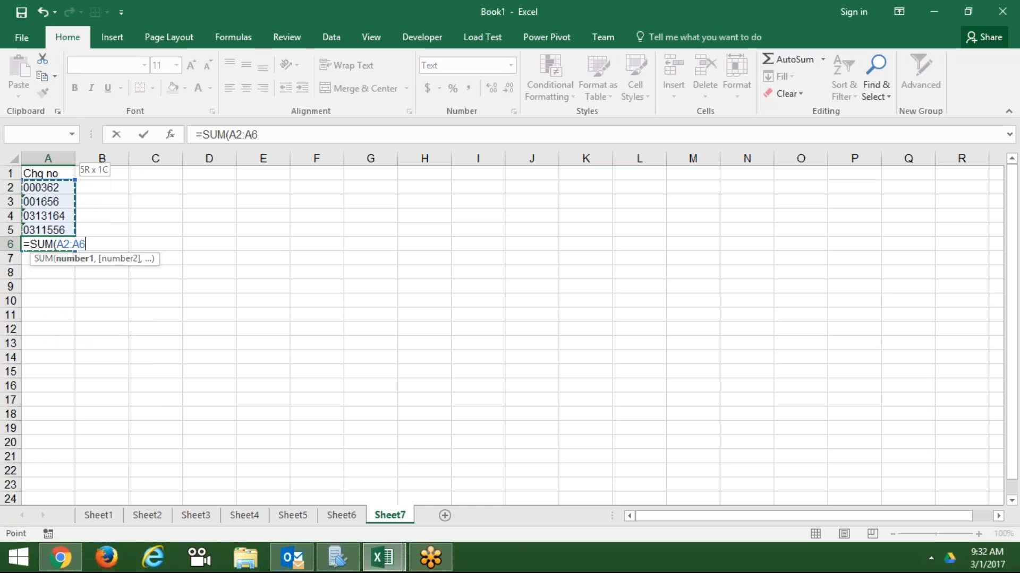
key(Up)
key(Up)
key(Down)
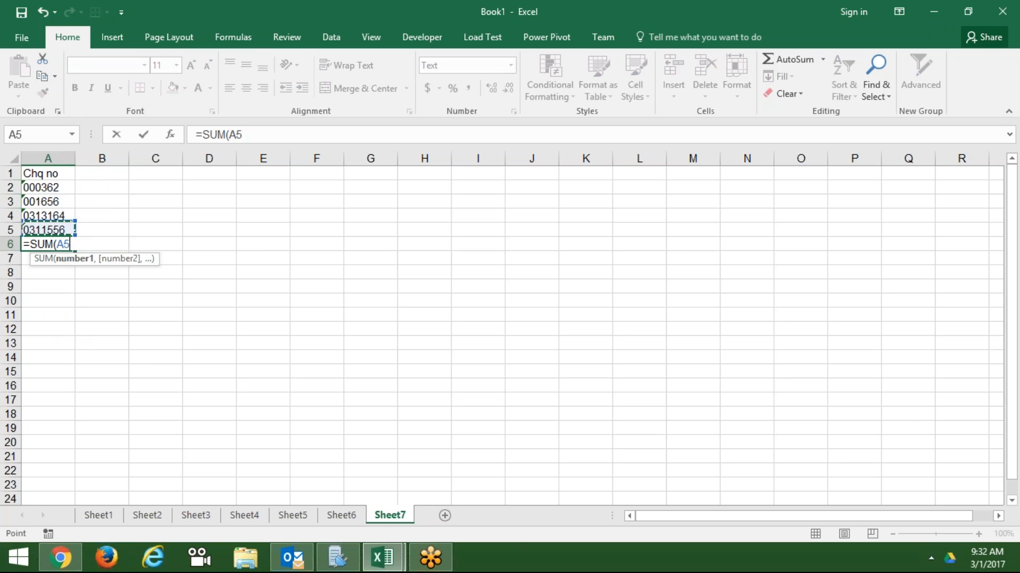
key(shift+Up)
key(shift+Up)
key(shift+Up)
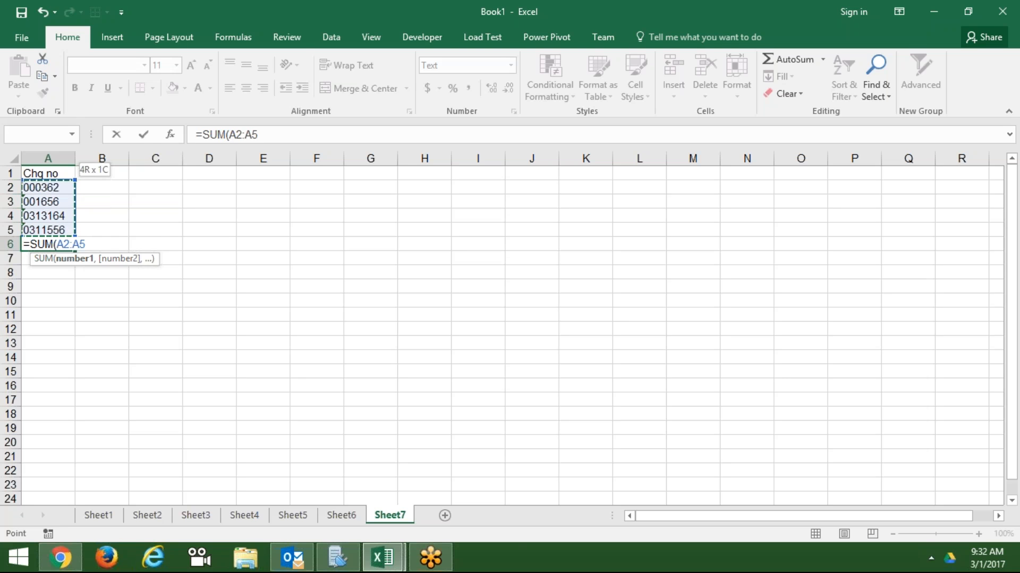
key(Return)
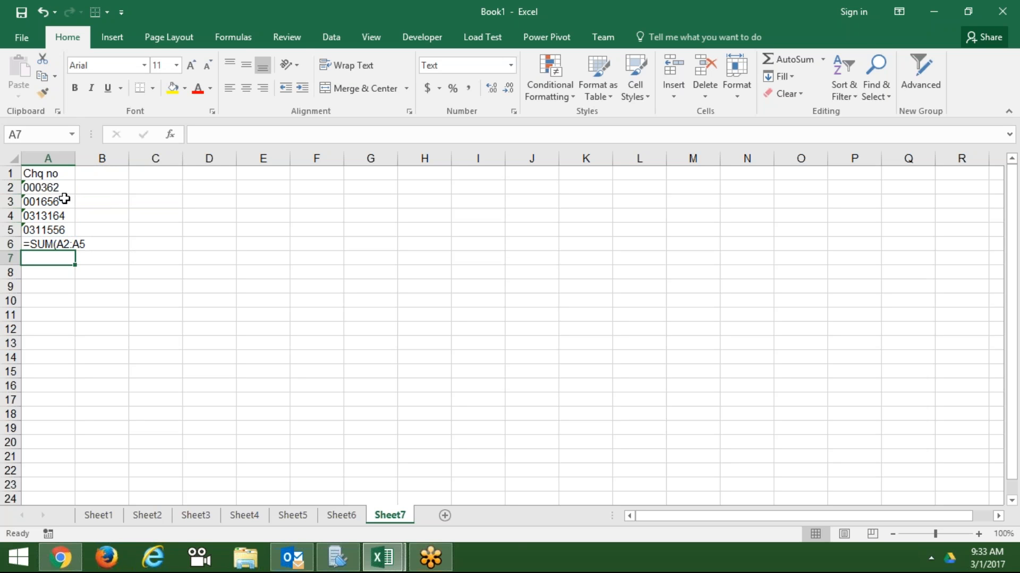
- Enter 1325, 522, 325 and 365221 in F3:F6 and select that range
click(310, 200)
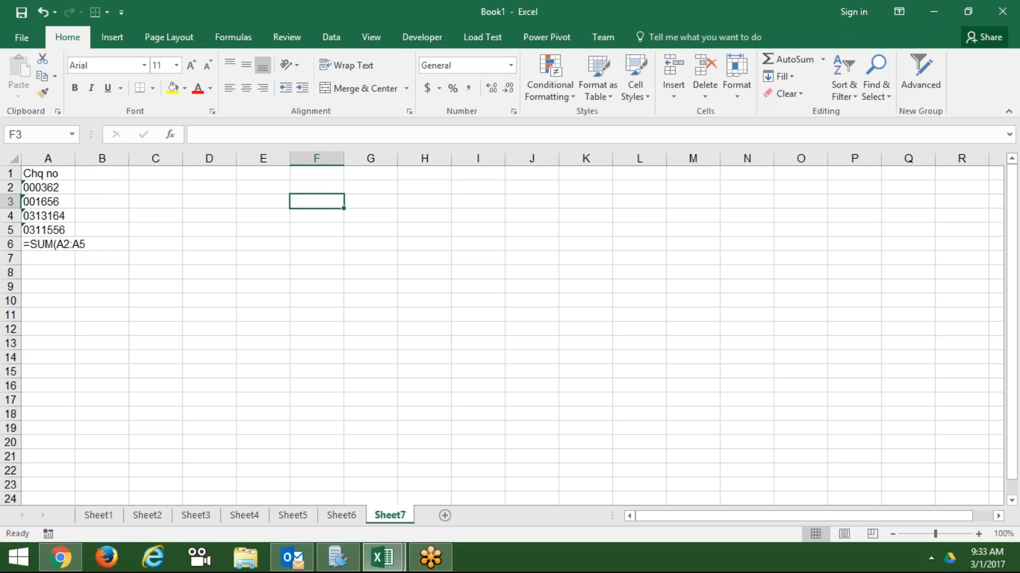
text(1325)
key(Return)
text(52)
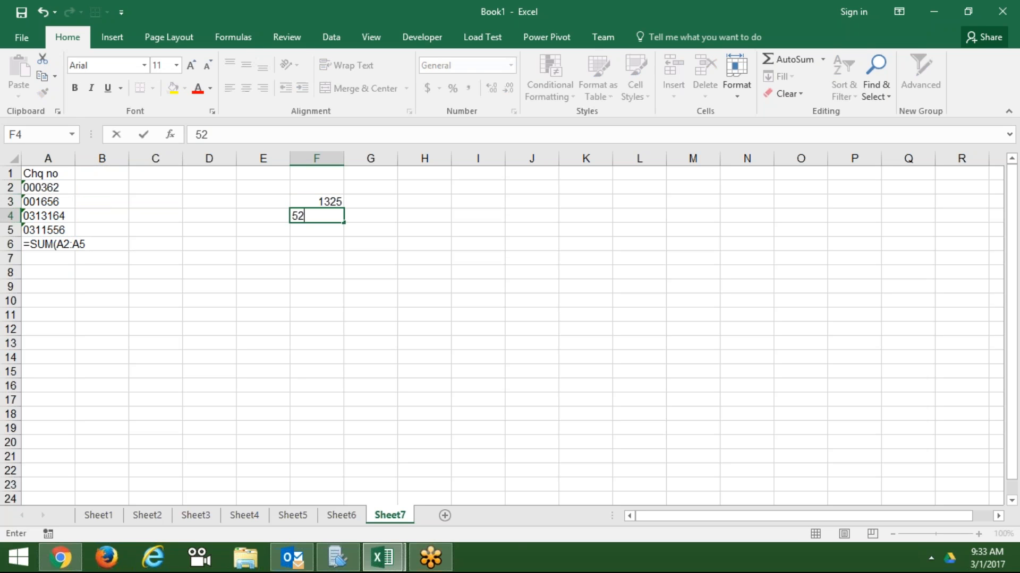
text(2)
key(Return)
text(325)
key(Return)
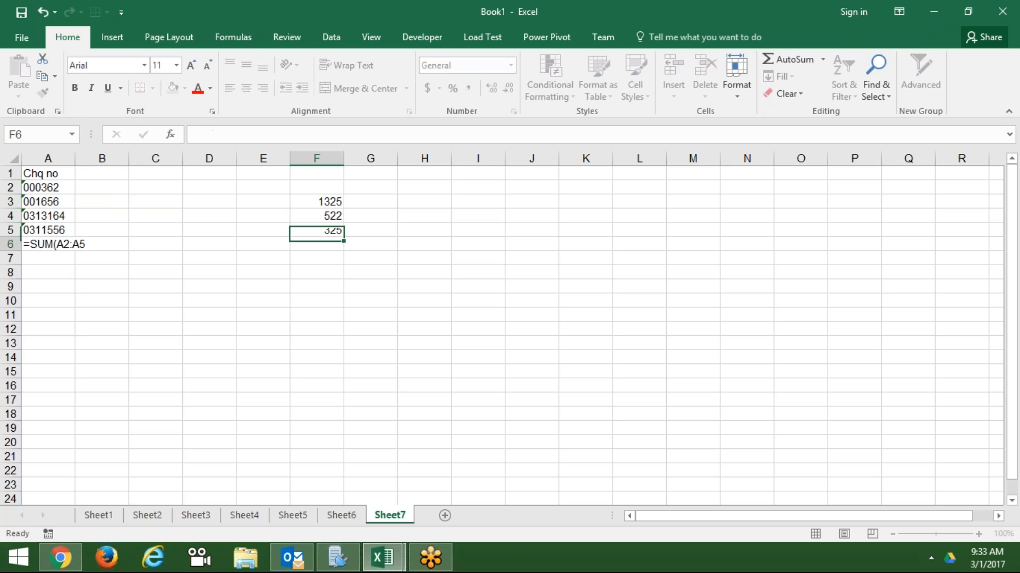
text(365221)
key(Return)
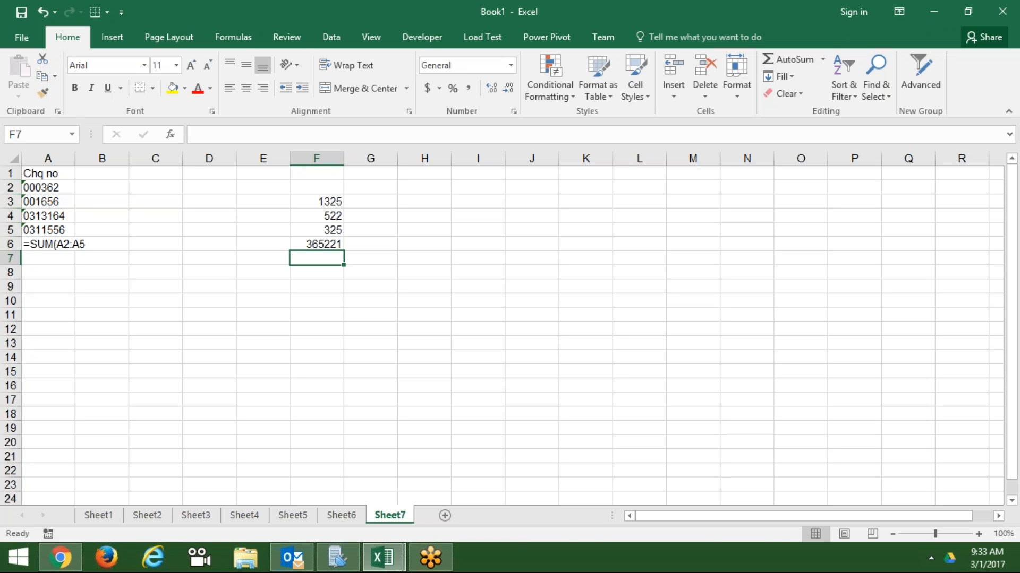
key(Up)
key(Up)
key(Up)
key(Up)
key(shift+Down)
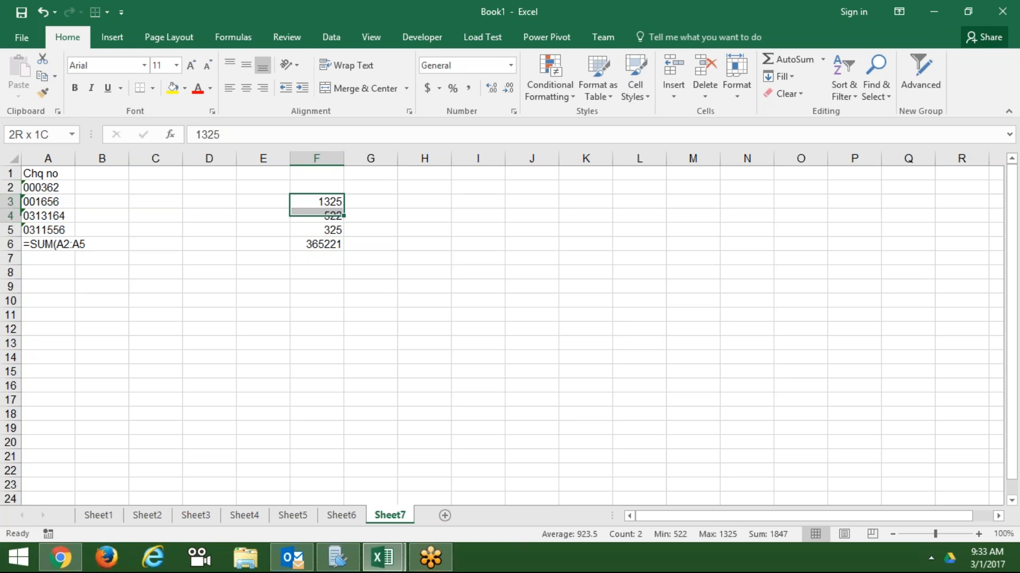
key(shift+Down)
key(shift+Down)
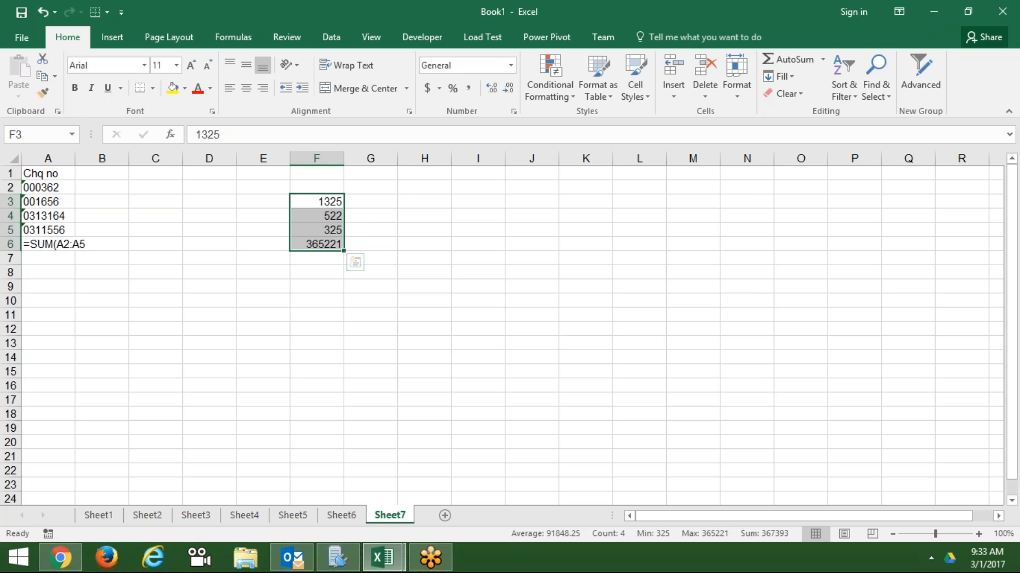
- Give F3:F6 the custom format 000000 so they show 001325, 000522, 000325, 365221
click(514, 111)
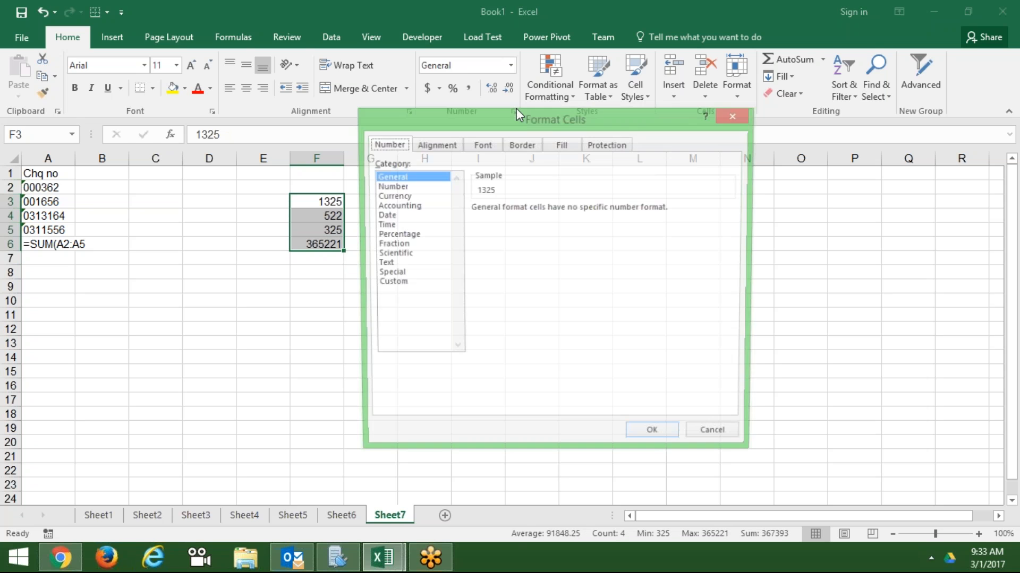
click(403, 285)
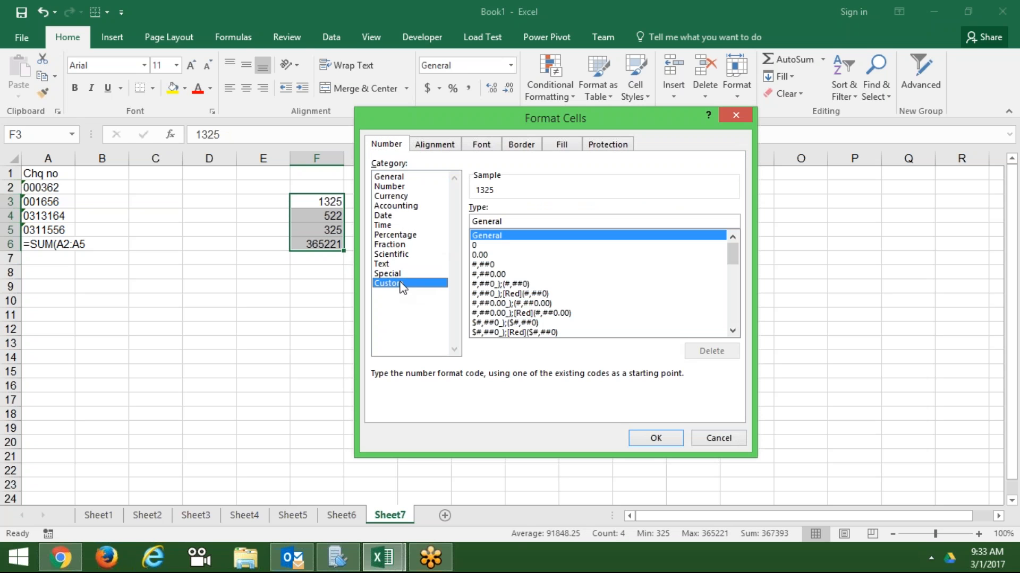
double_click(494, 220)
text(000000)
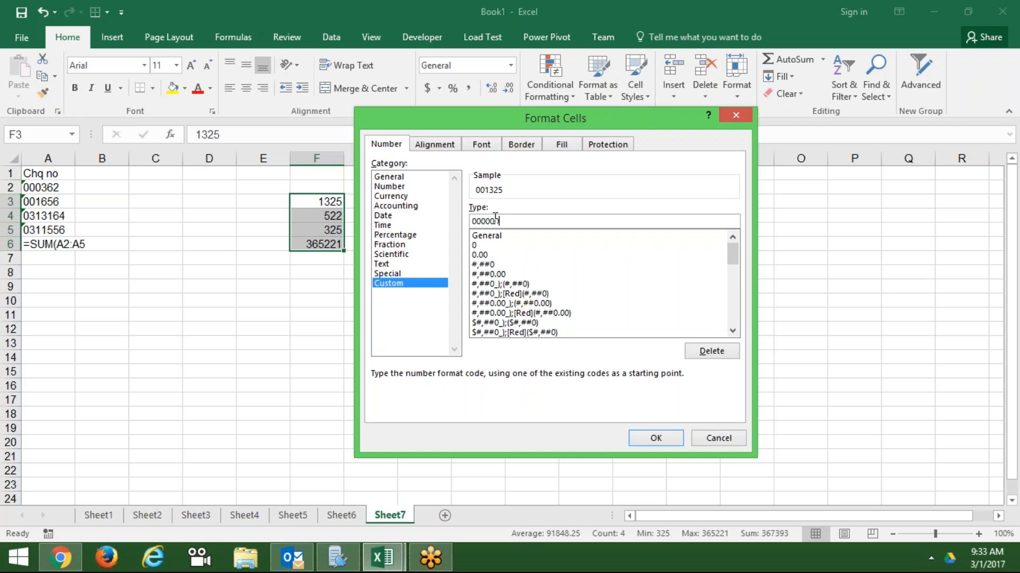
key(Return)
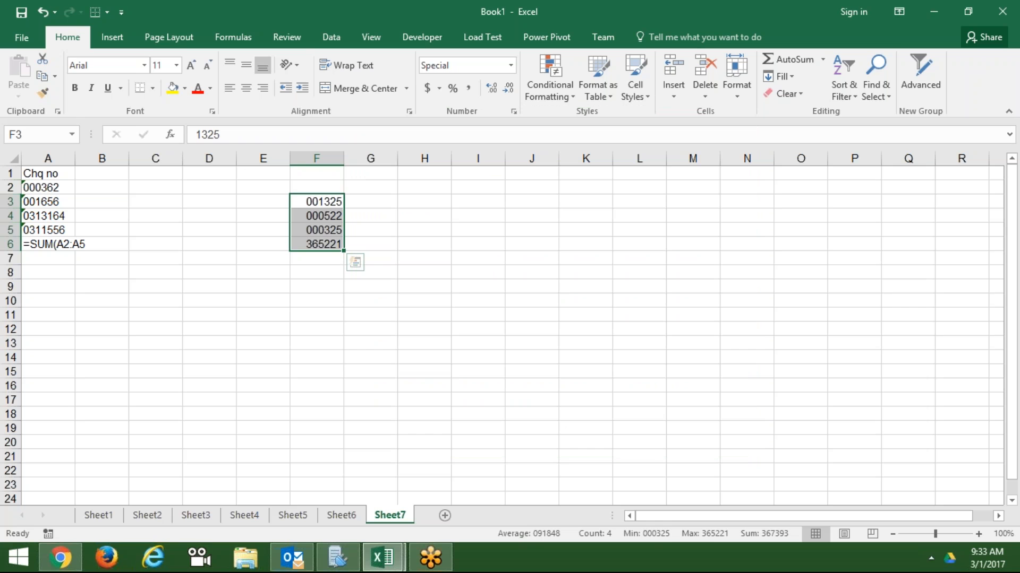
key(Down)
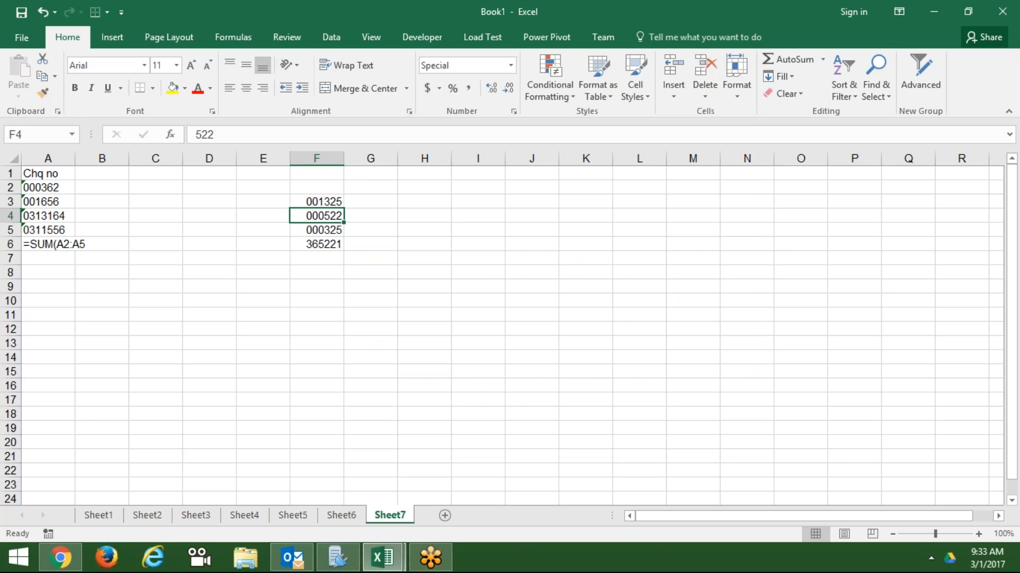
- Enter '000522 as text in J4
key(Right)
key(Right)
key(Right)
key(Right)
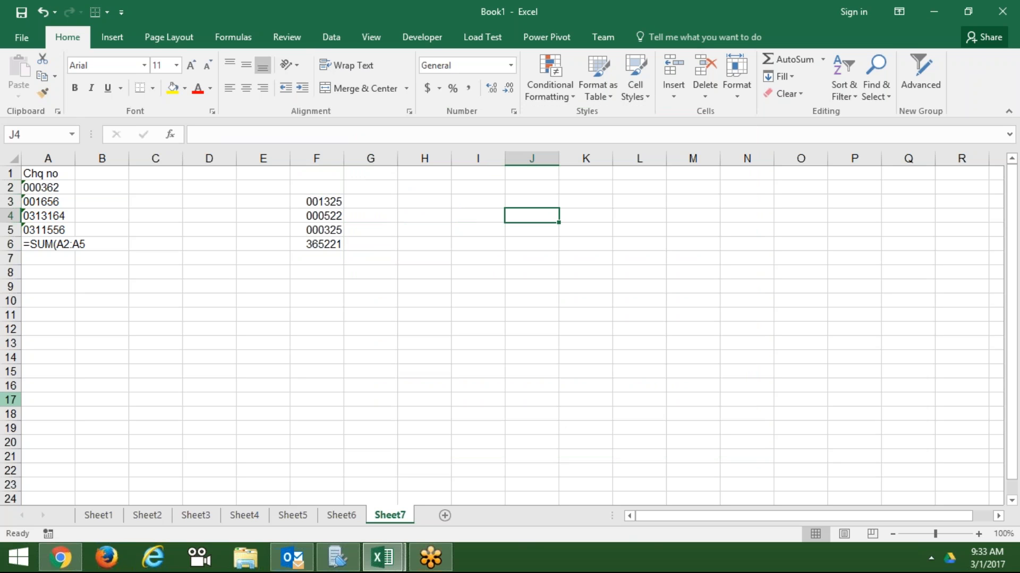
text('0)
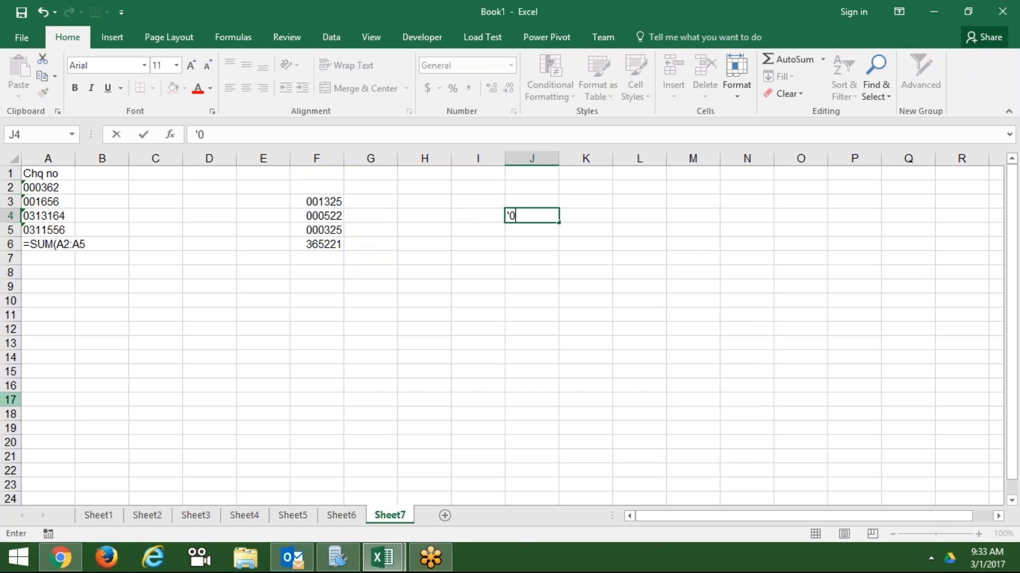
text(00522)
key(Return)
- Put the comparison =F4=J4 in I4, which returns FALSE
key(Up)
key(Left)
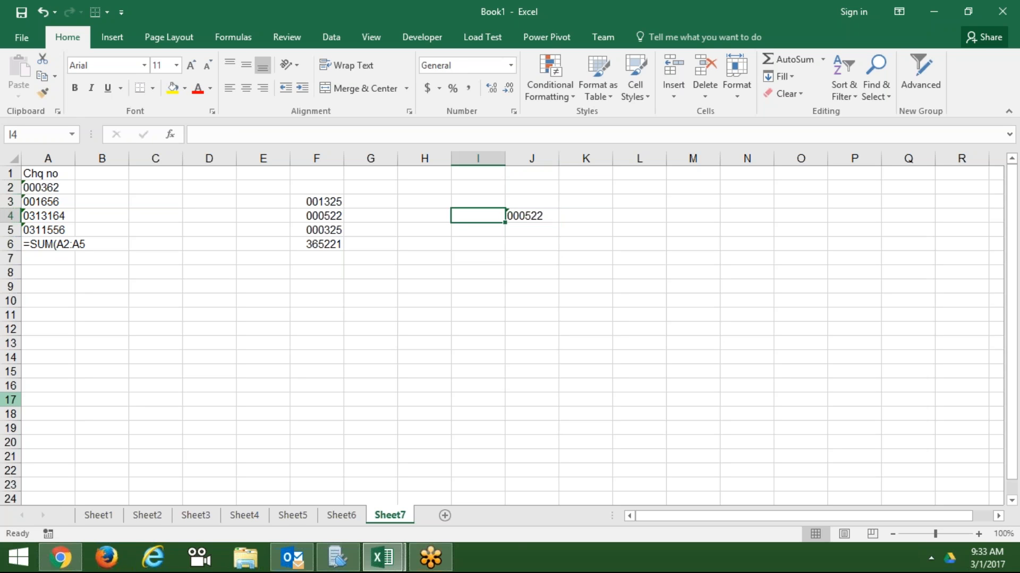
text(=)
key(Left)
key(Left)
key(Left)
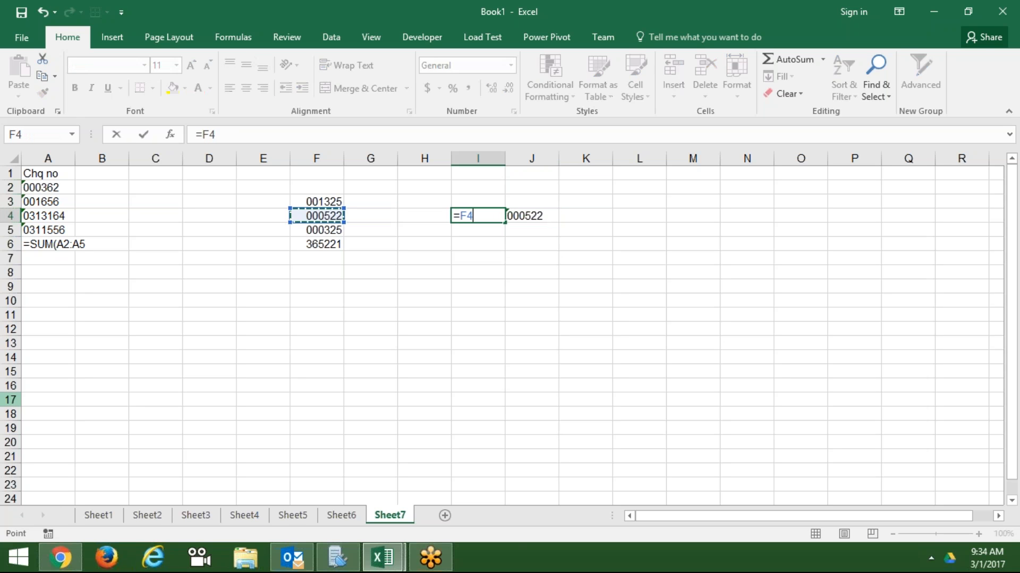
text(=)
key(Right)
key(Return)
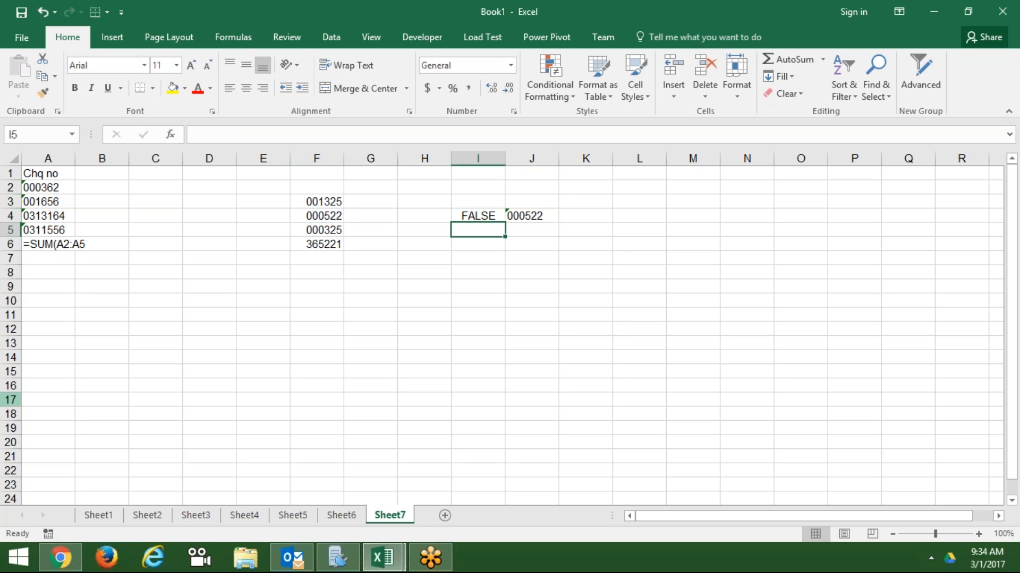
key(Up)
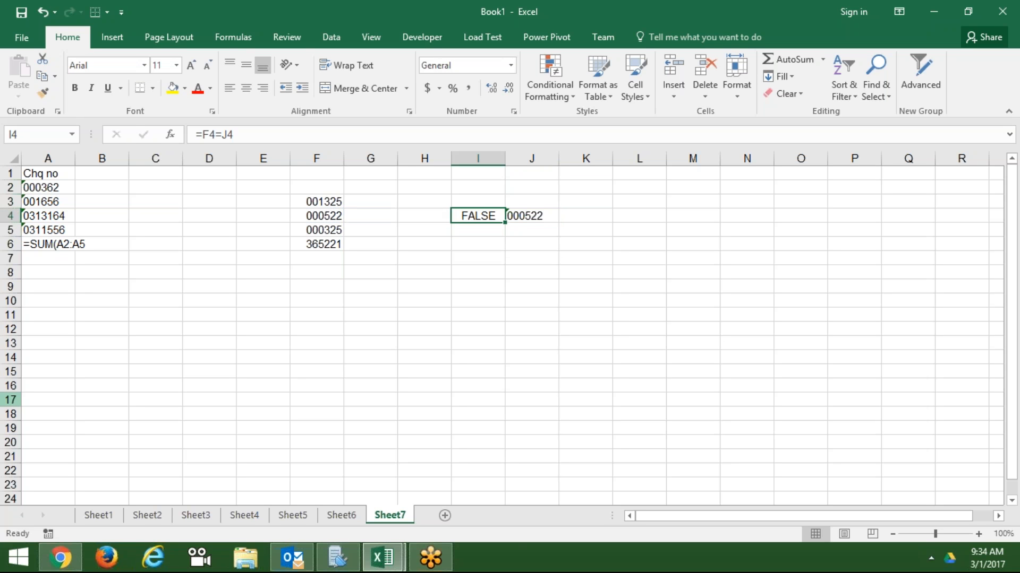
key(Right)
key(Left)
key(Left)
key(Left)
key(Left)
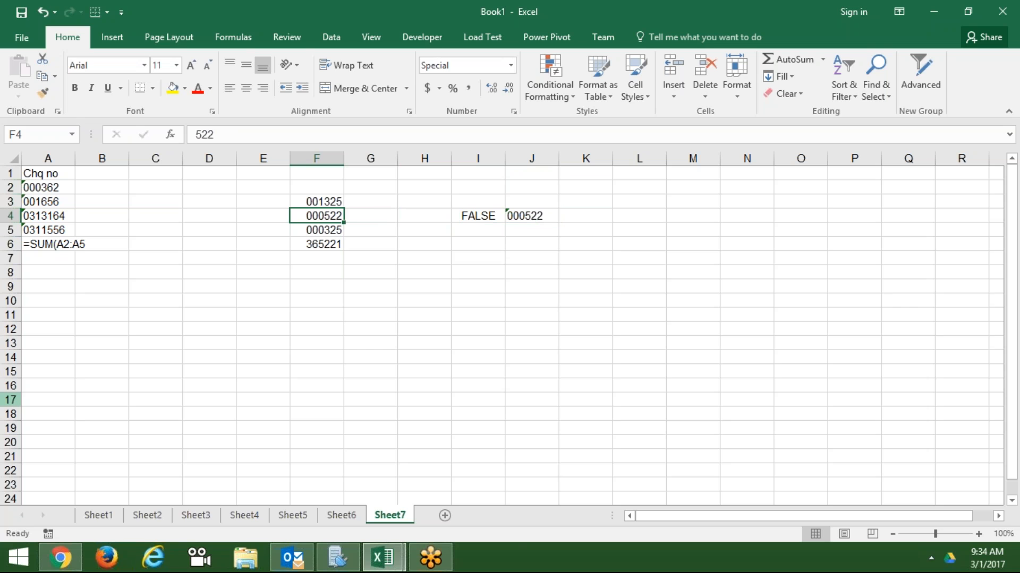
key(Right)
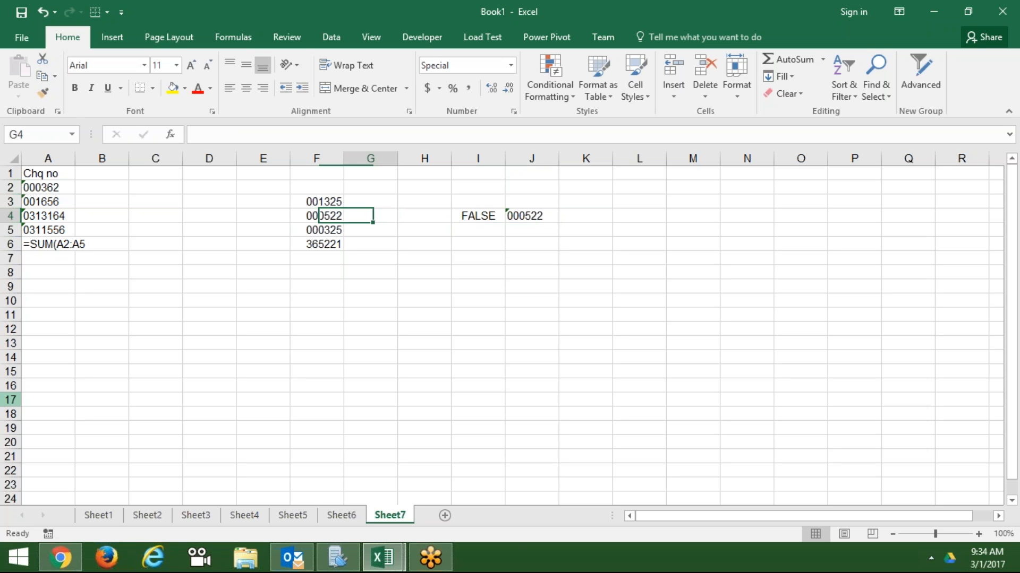
text(=)
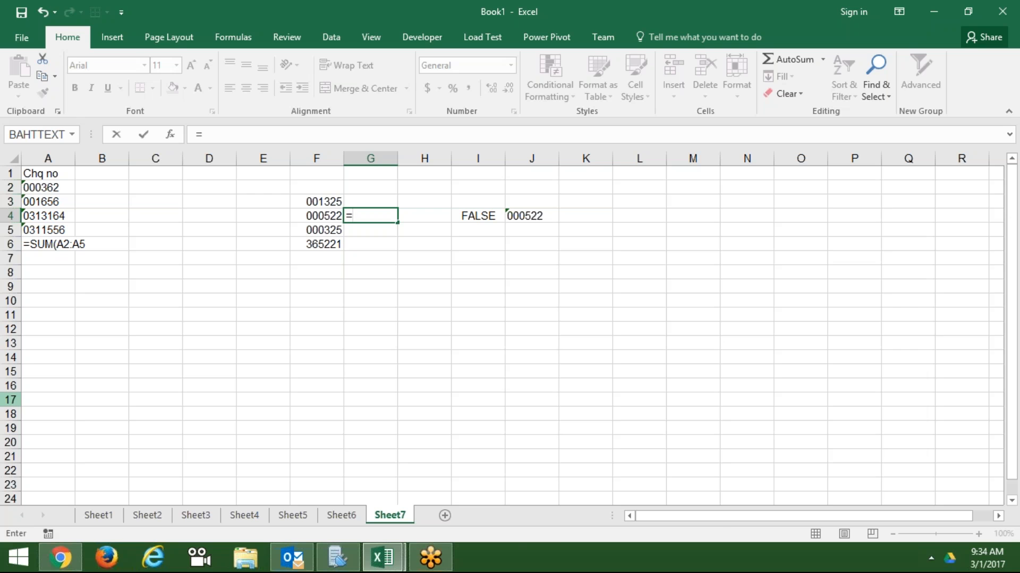
key(Escape)
key(Left)
key(Up)
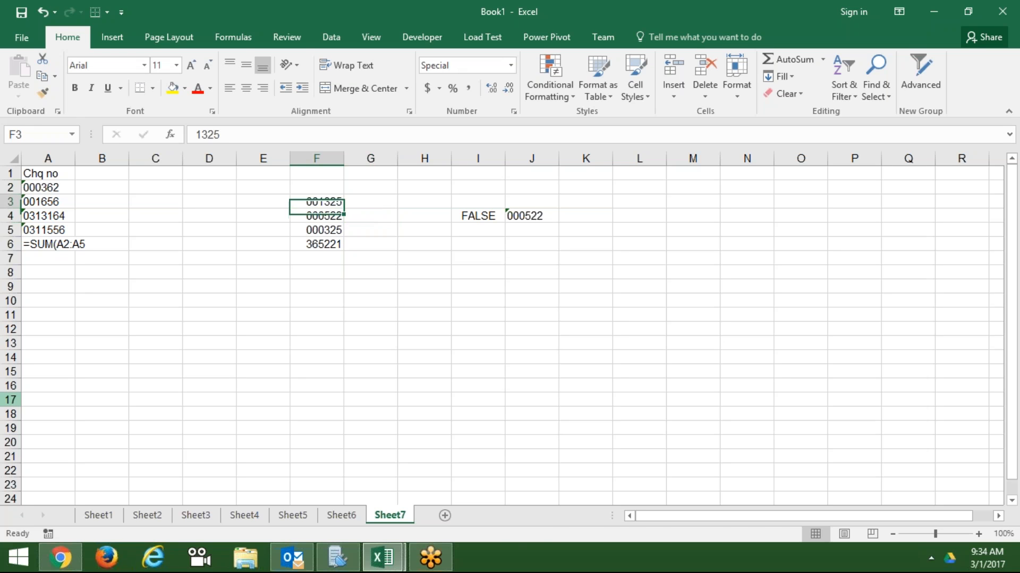
key(shift+Down)
key(shift+Down)
key(shift+Down)
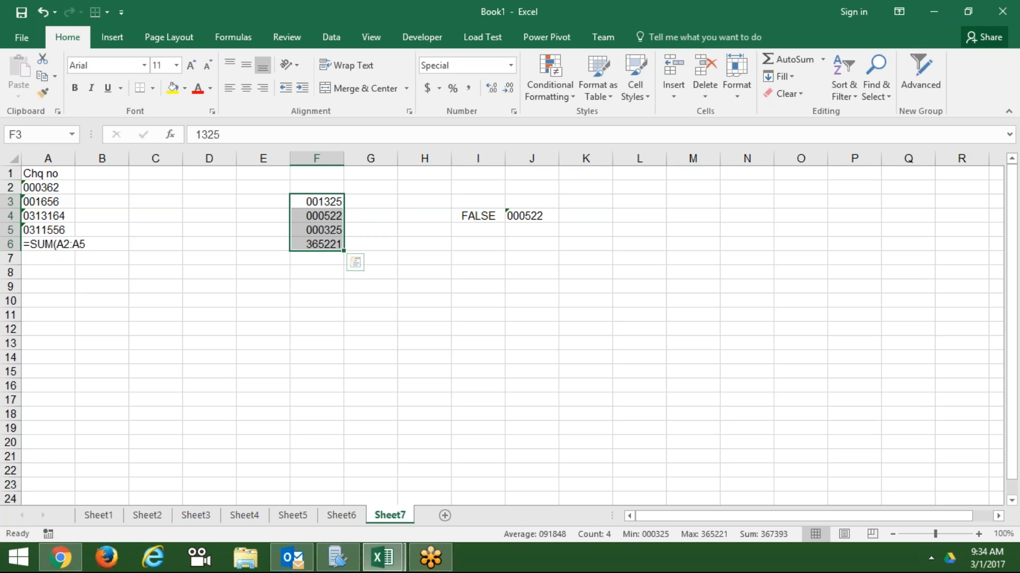
click(513, 111)
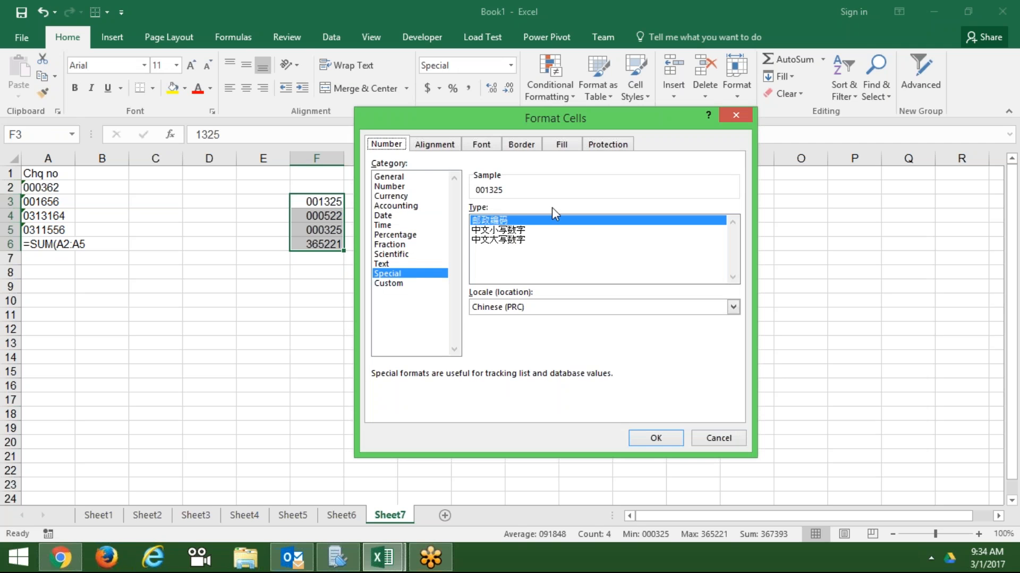
click(418, 285)
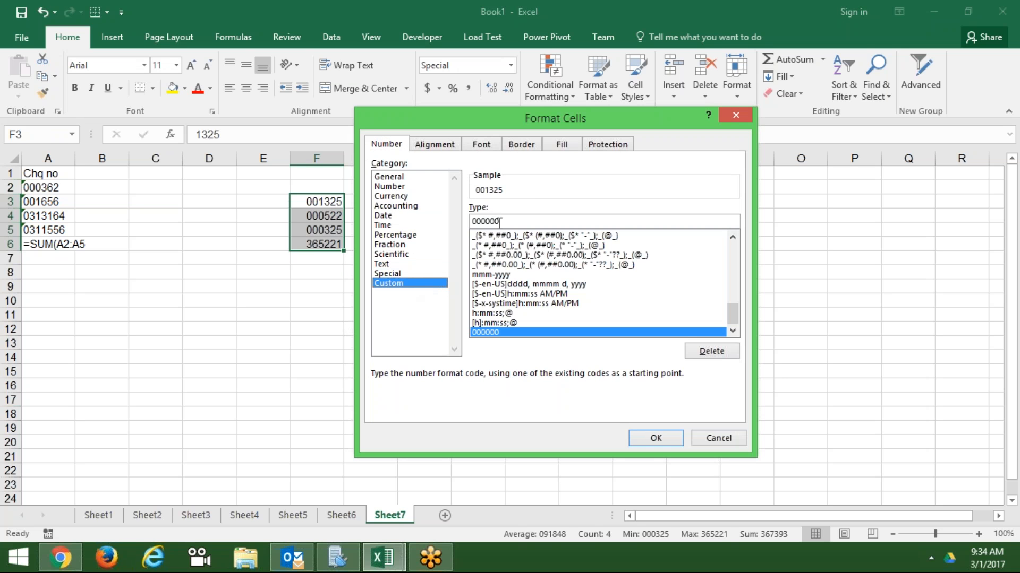
double_click(500, 222)
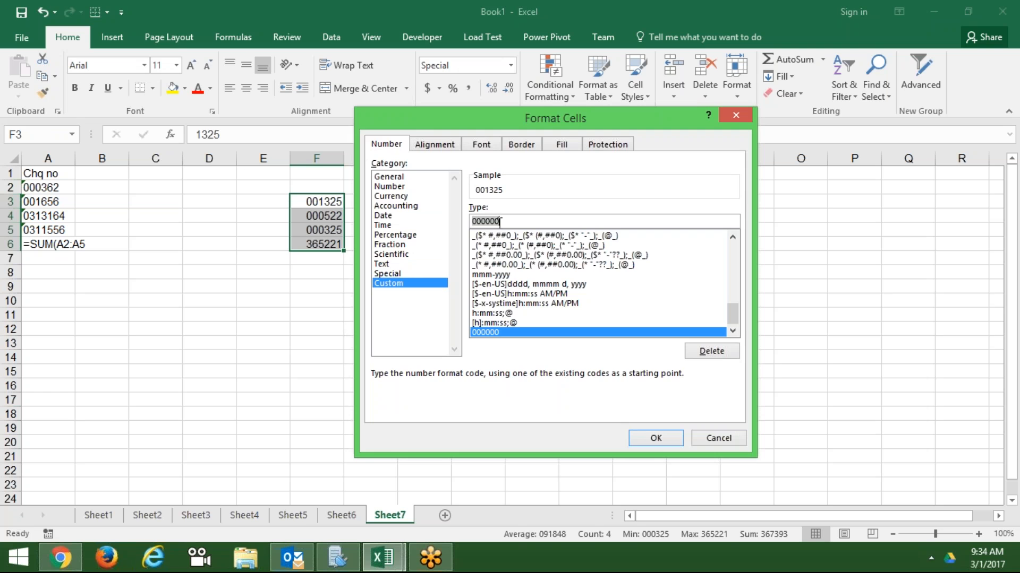
key(Return)
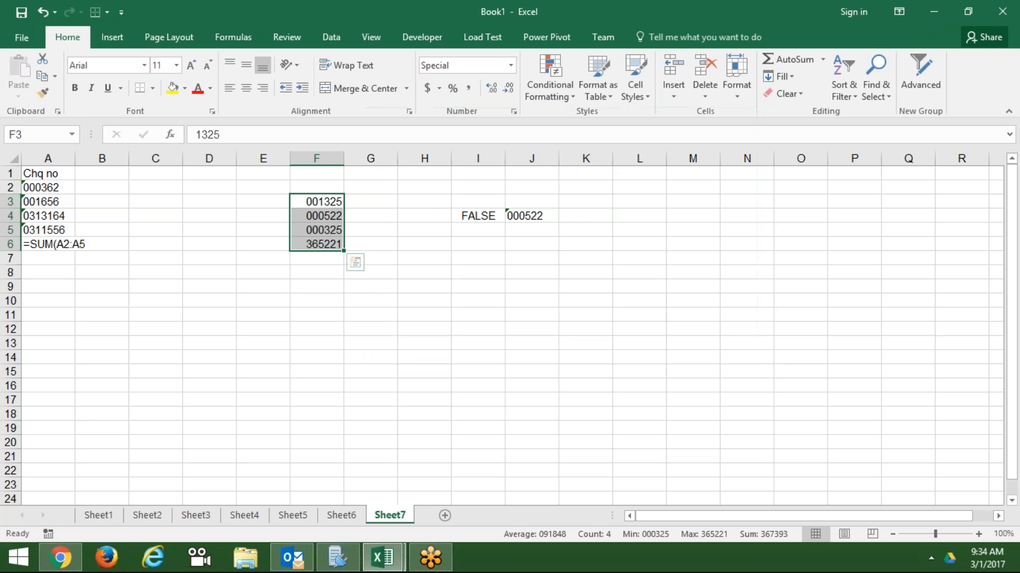
key(Right)
key(Down)
- Enter =TEXT(F4,"000000") in G4 to get the text 000522
text(=TEXT()
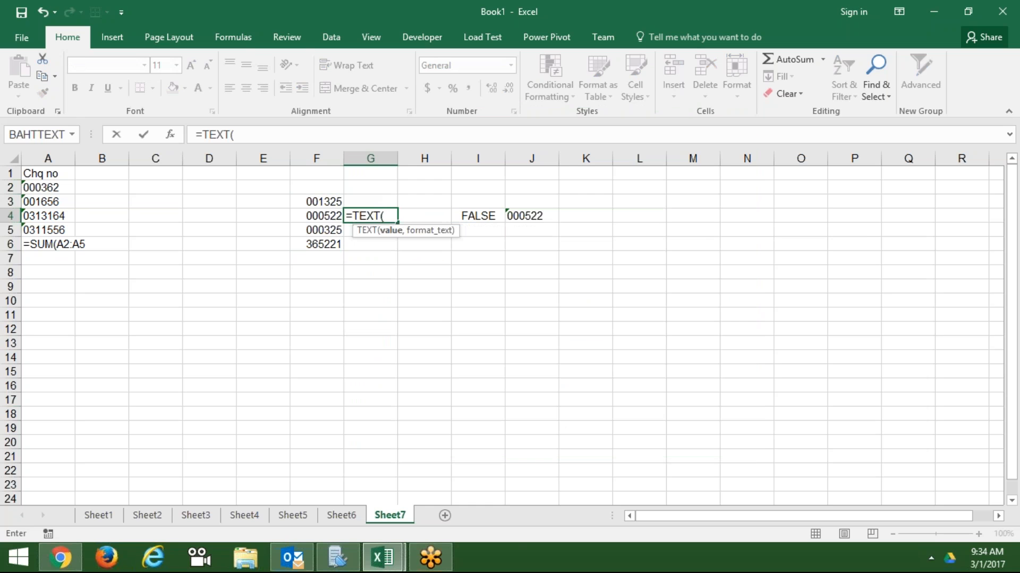
key(Left)
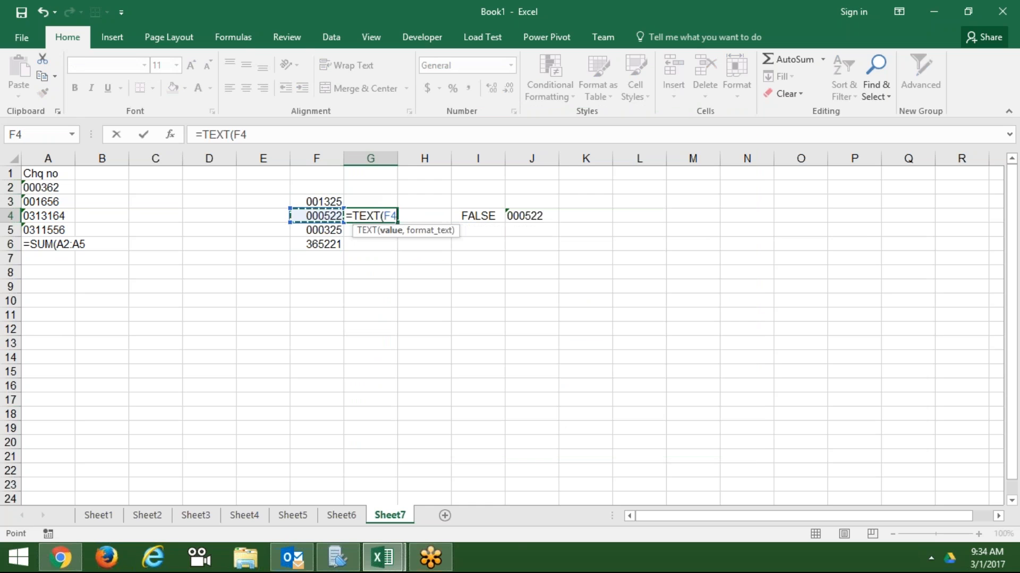
text(,)
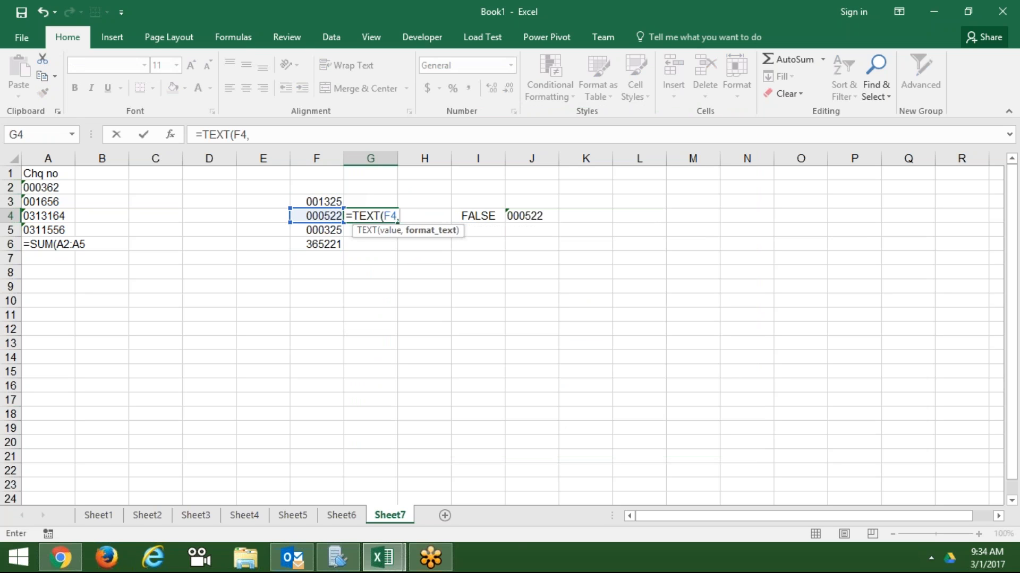
text("000000)
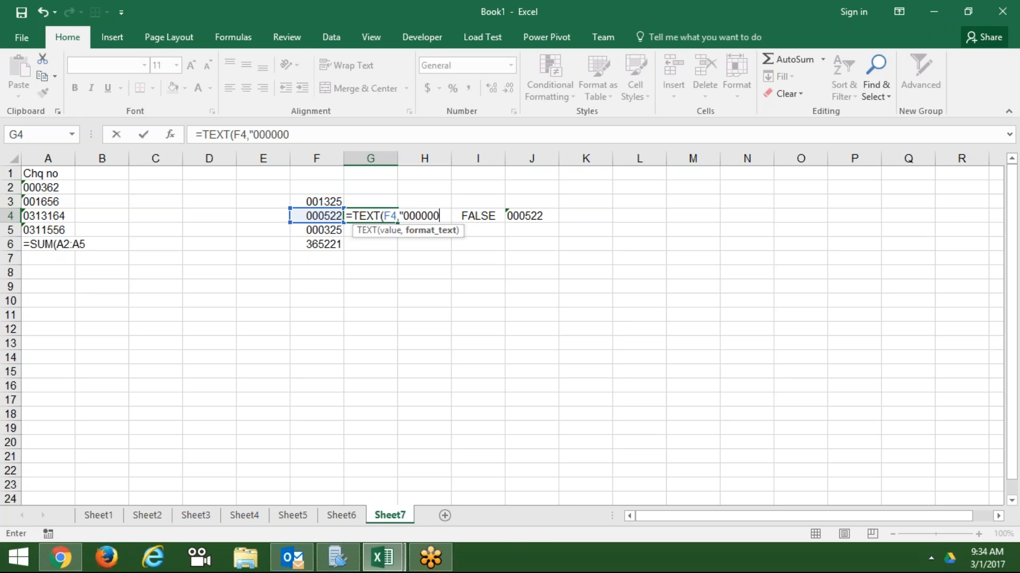
text("))
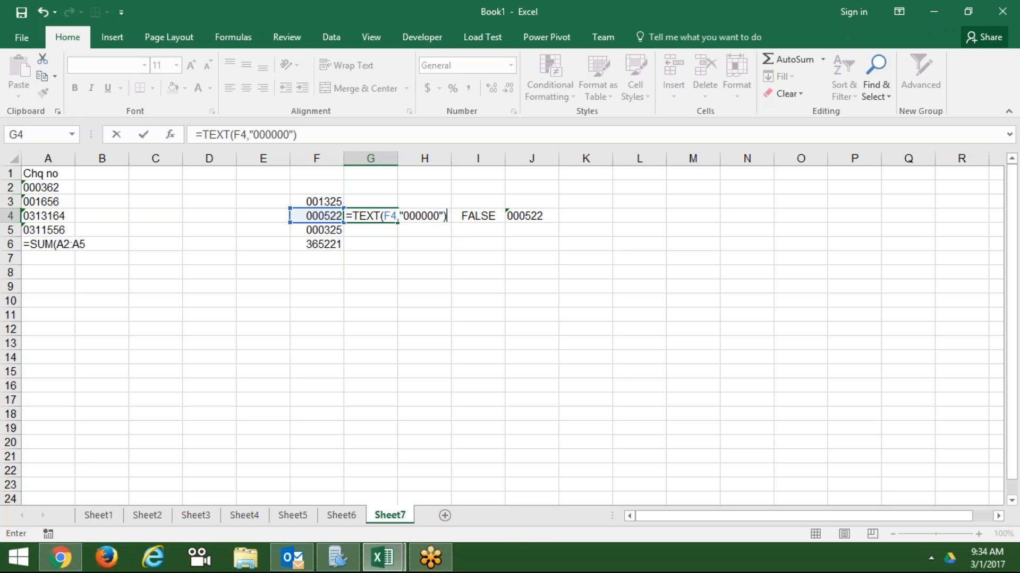
key(Return)
- Enter =G4=J4 in H4, which returns TRUE
key(Up)
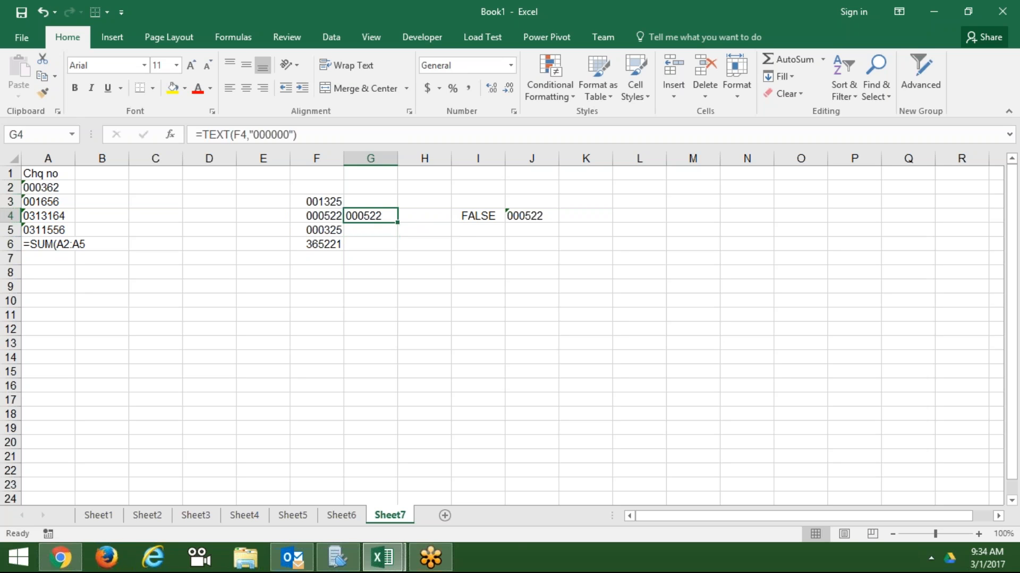
key(Right)
text(=G4=)
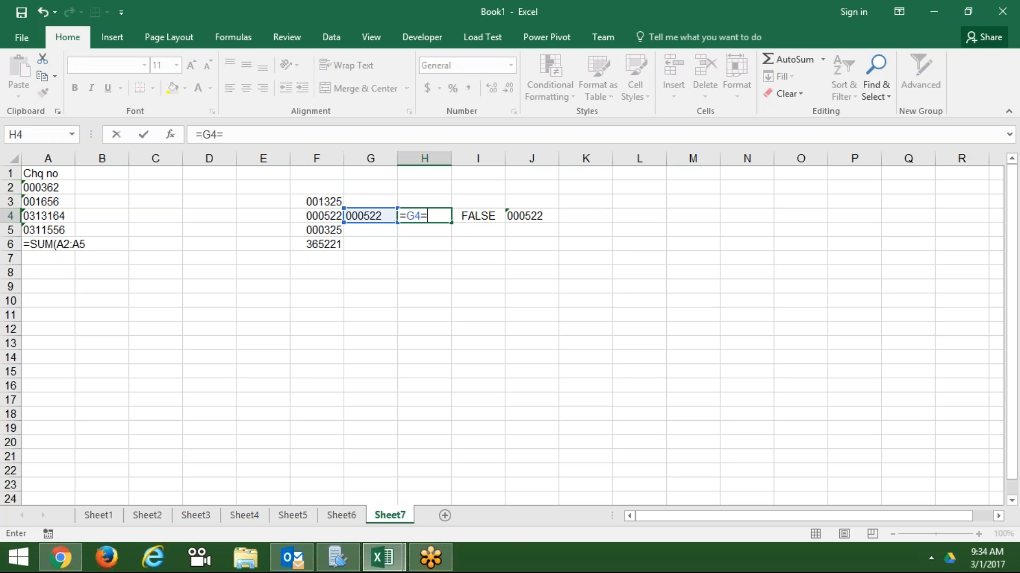
key(Right)
key(Right)
key(Return)
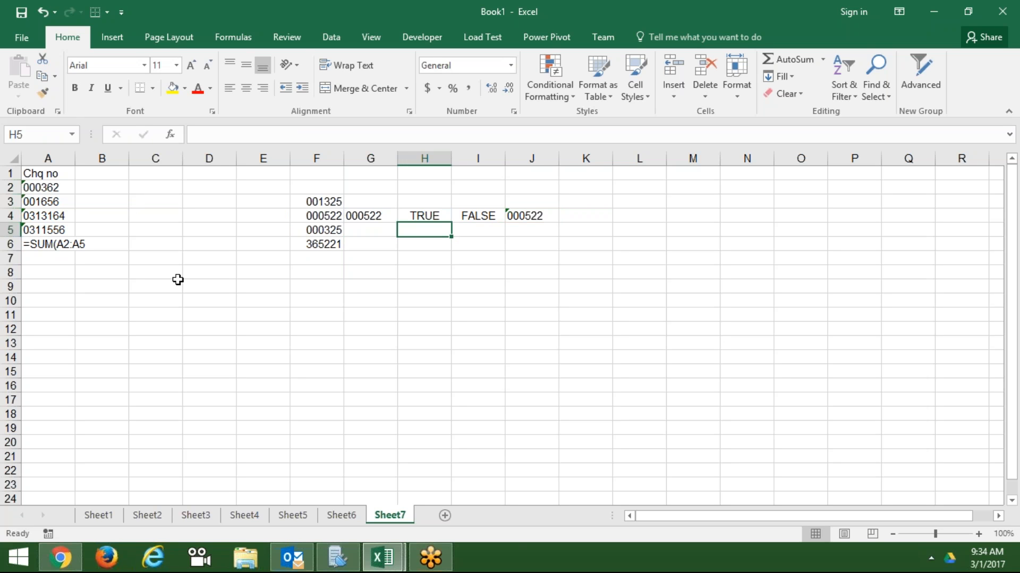
click(151, 157)
- Enter the heading 'Mobile' in C1
double_click(149, 172)
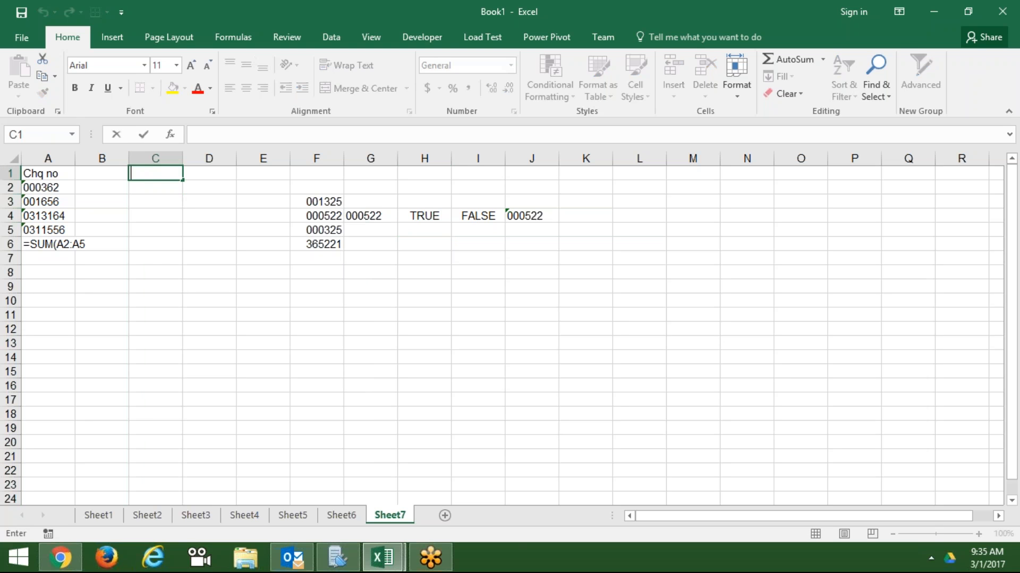
text(Mobile)
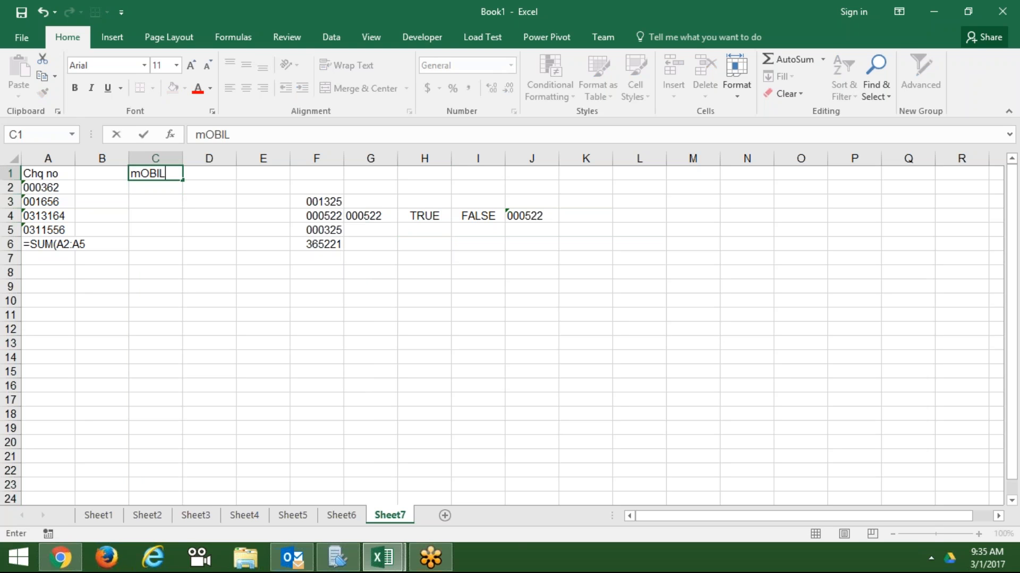
key(Return)
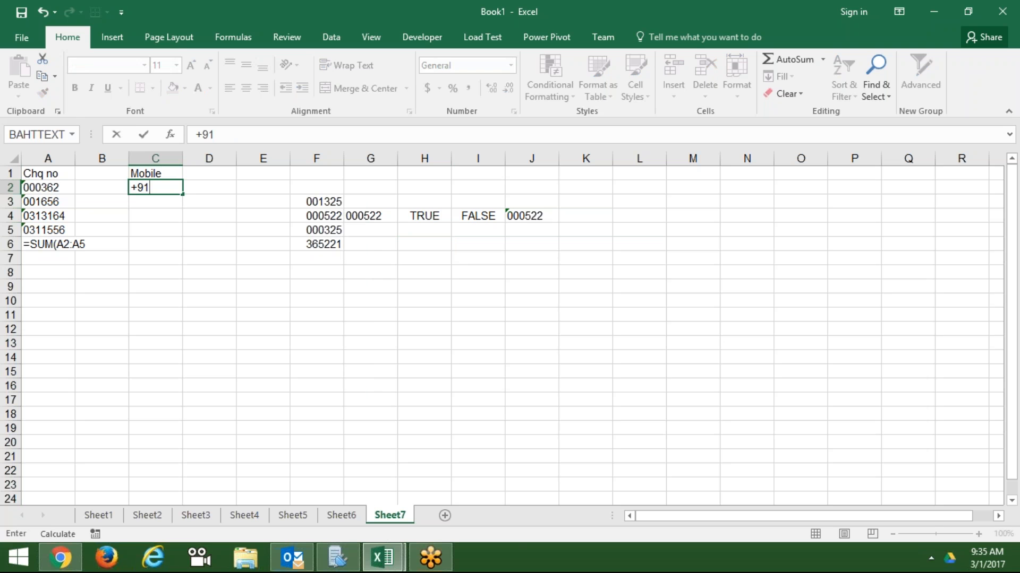
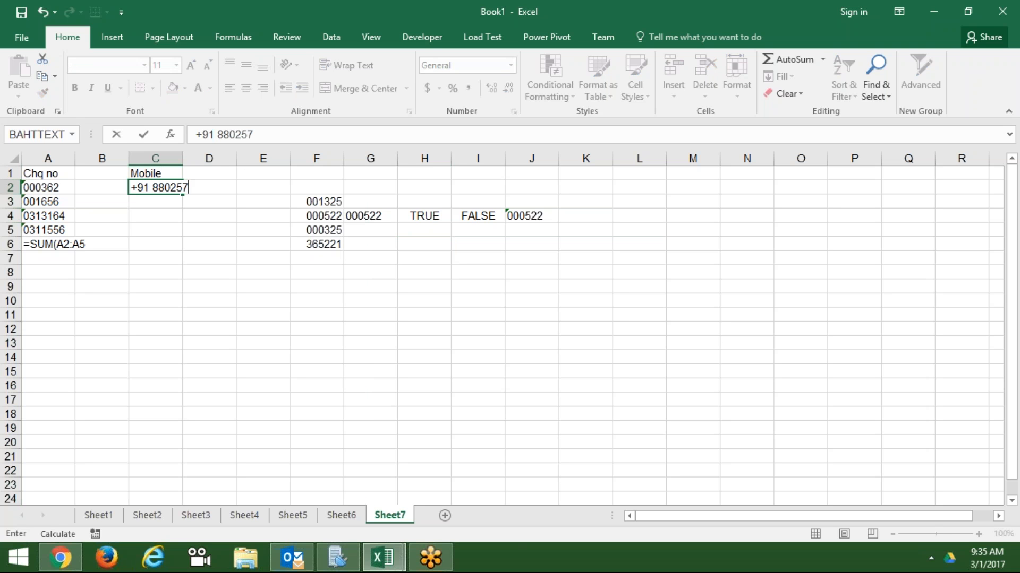
- Enter the ten-digit mobile number in C2 and fill it down C2:C8
key(Return)
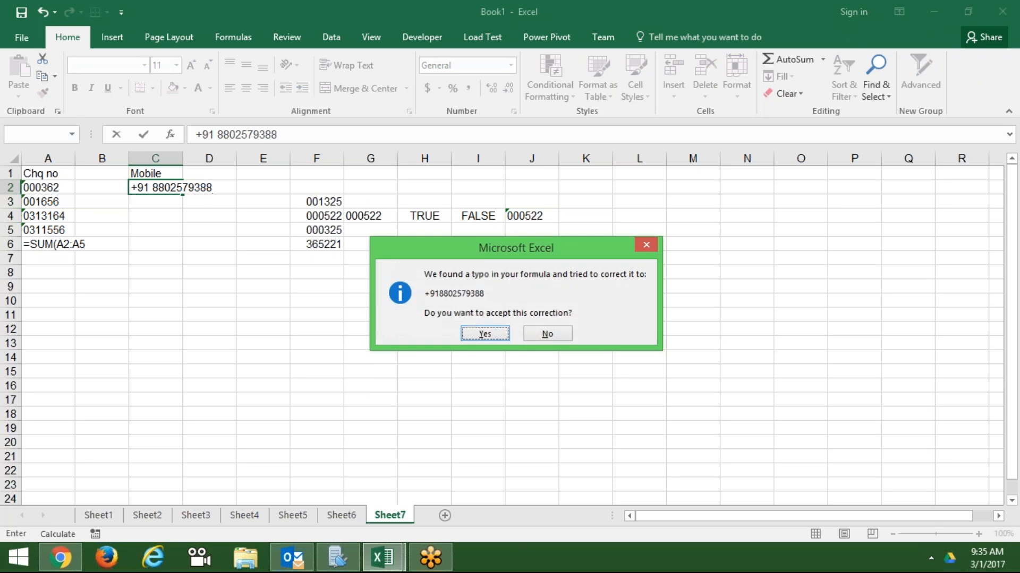
key(Return)
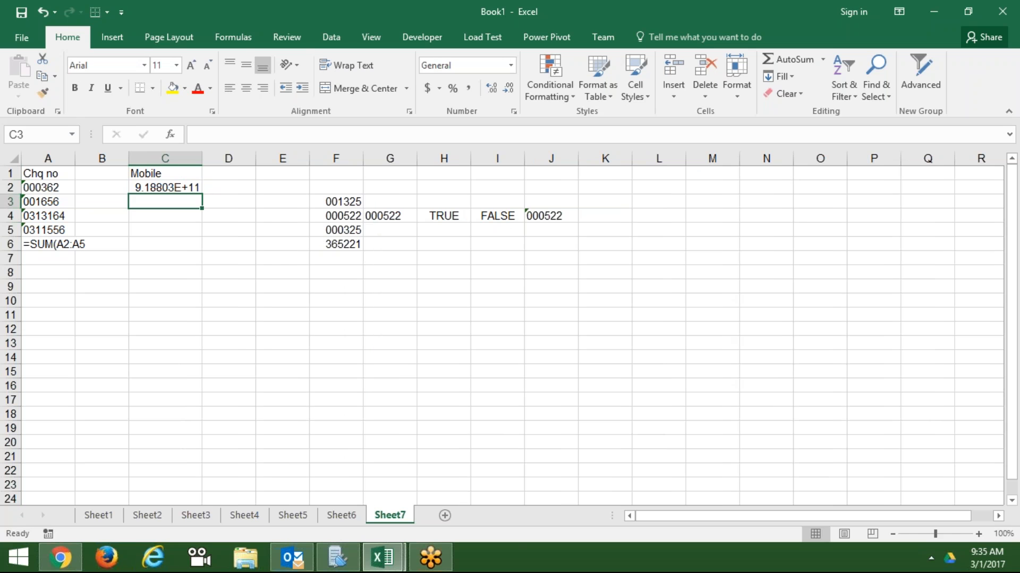
key(Up)
key(Delete)
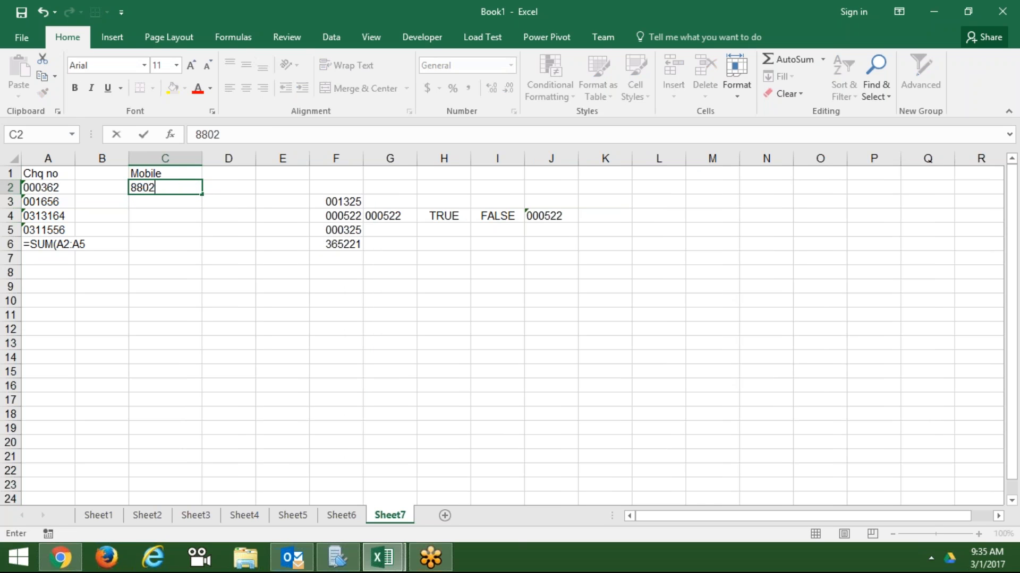
key(Return)
key(Up)
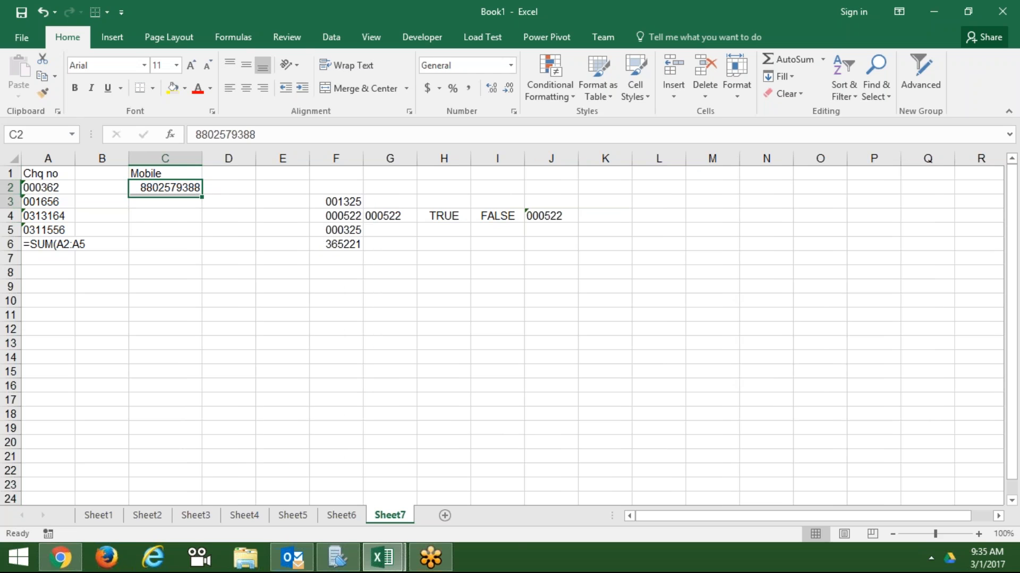
key(shift+Down)
key(shift+Down)
key(shift+Down)
key(shift+Down)
key(shift+Down)
key(shift+Down)
key(ctrl+d)
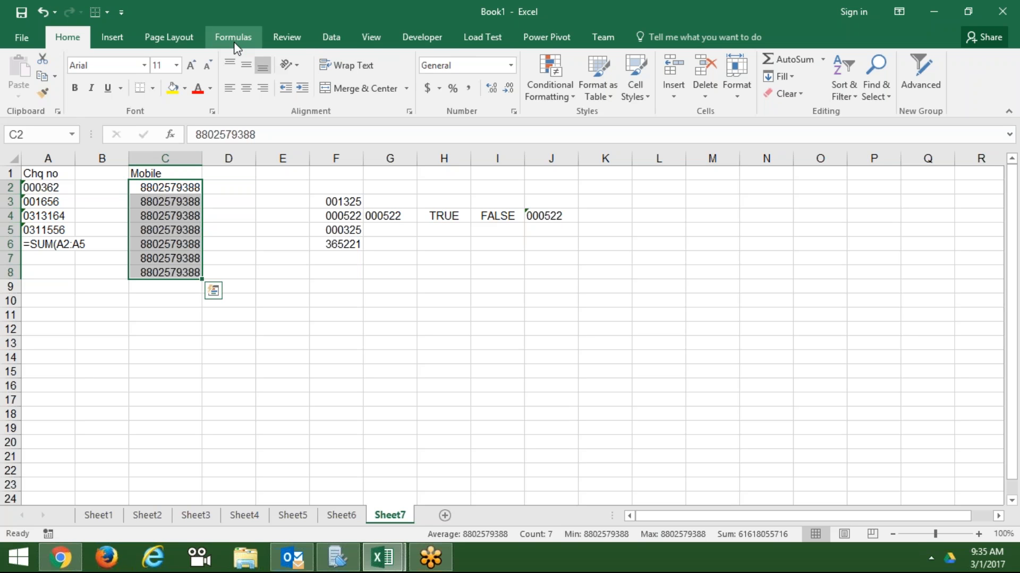
click(325, 38)
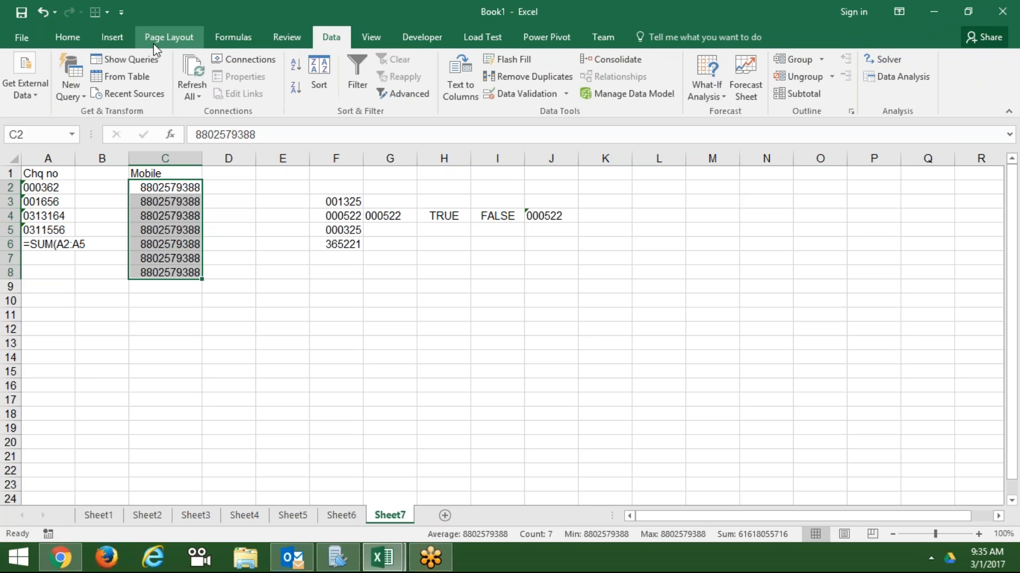
click(73, 47)
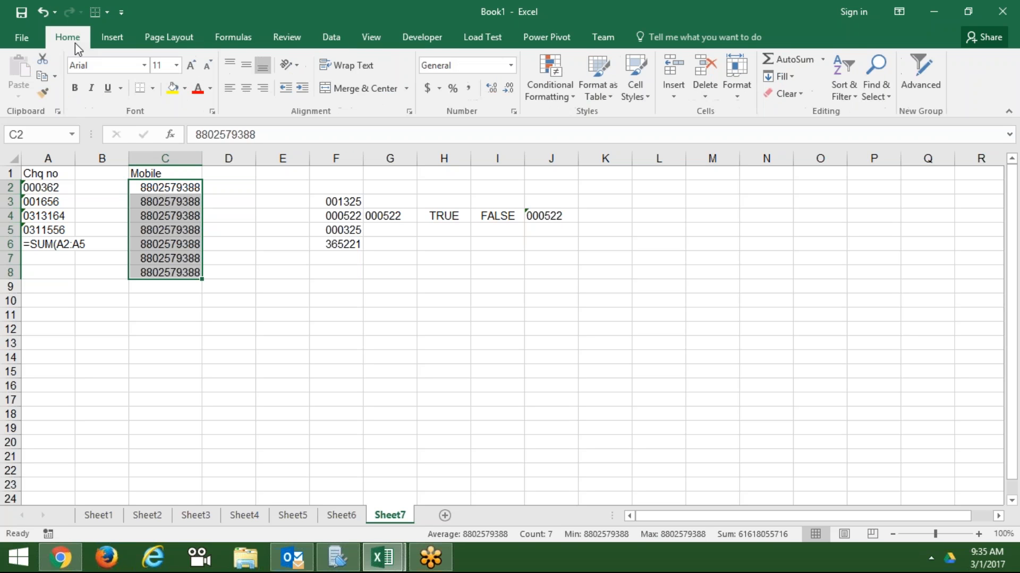
click(513, 111)
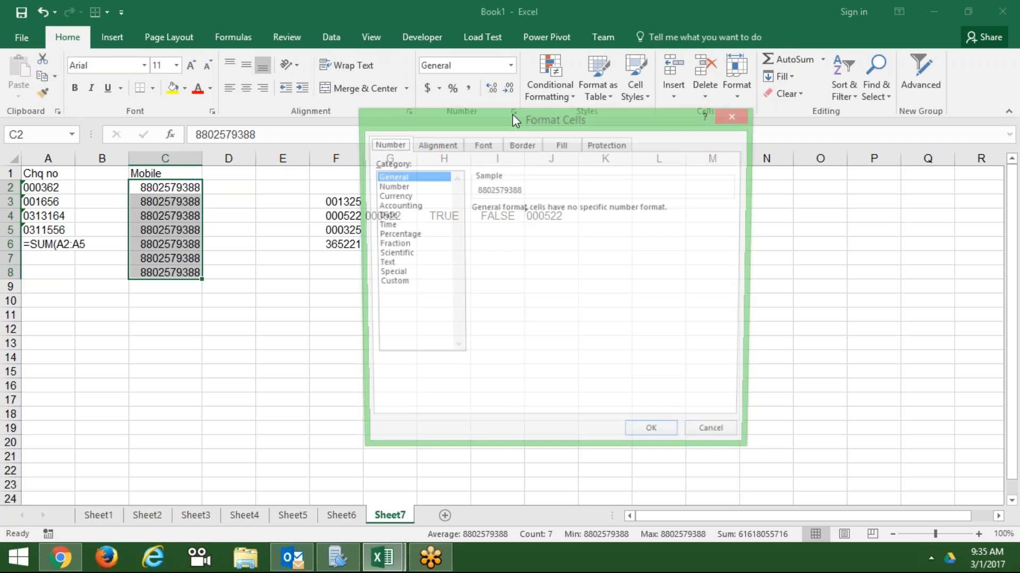
click(398, 283)
key(Escape)
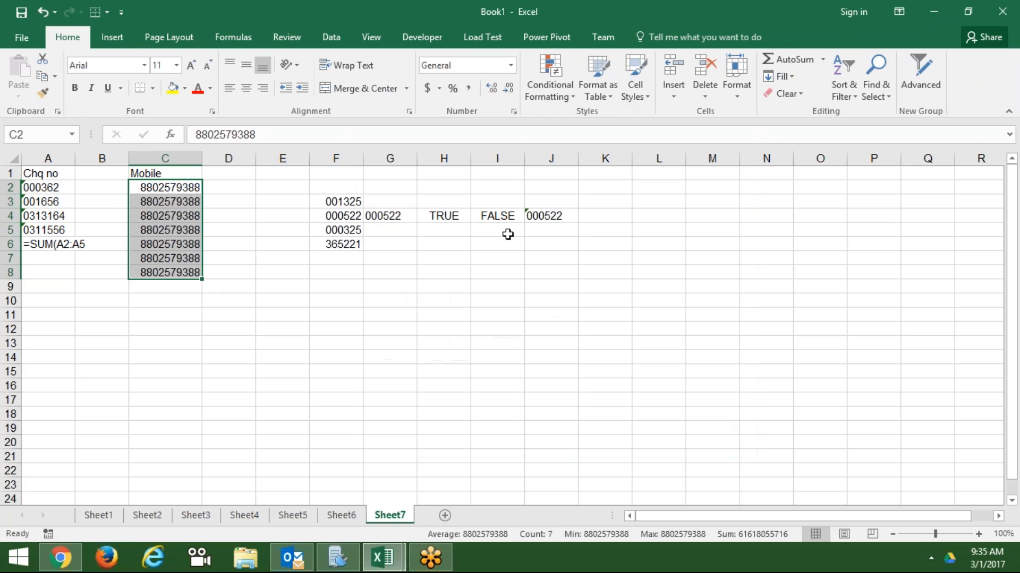
click(514, 112)
click(392, 283)
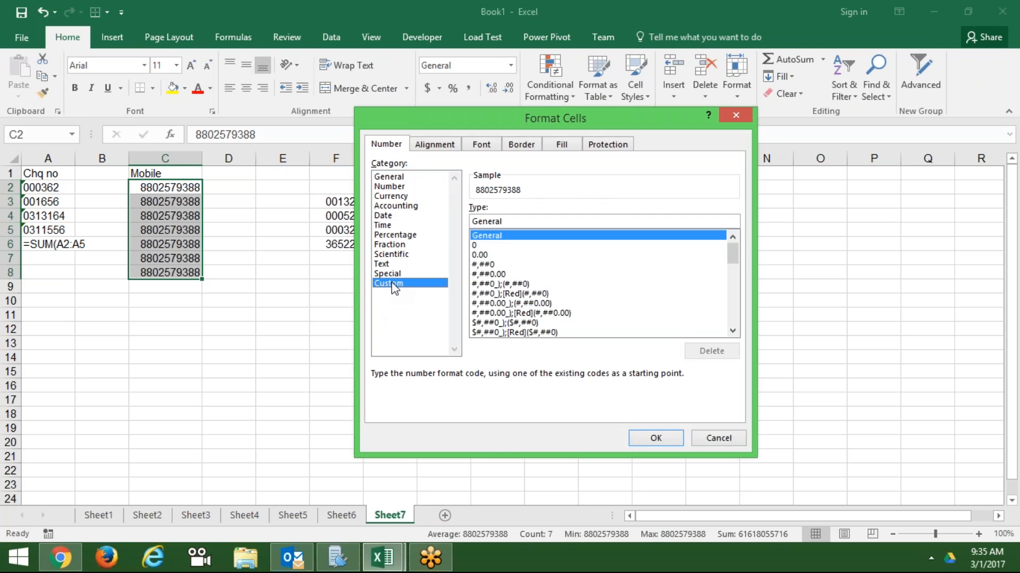
double_click(494, 221)
text(+)
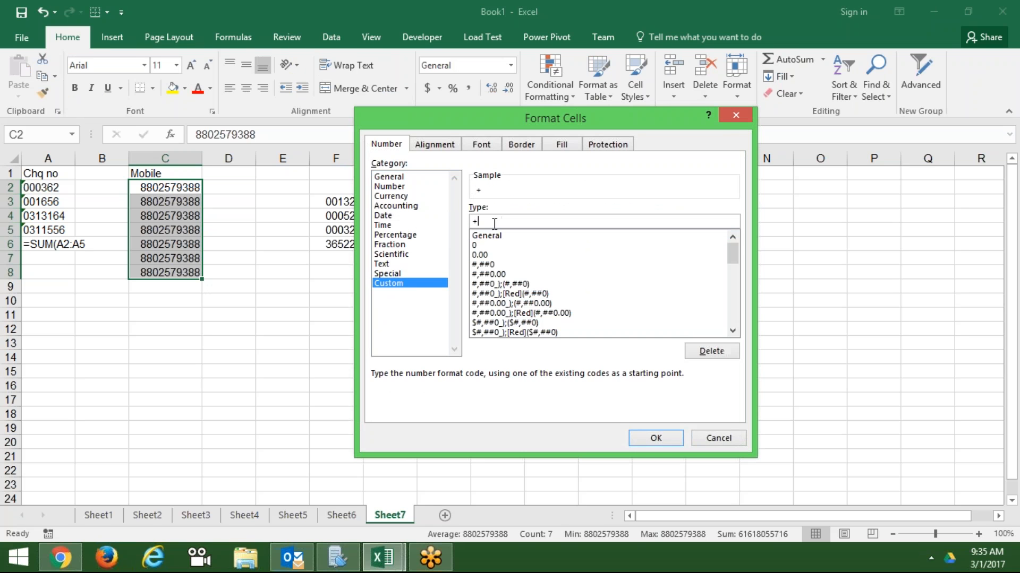
text(91 000000)
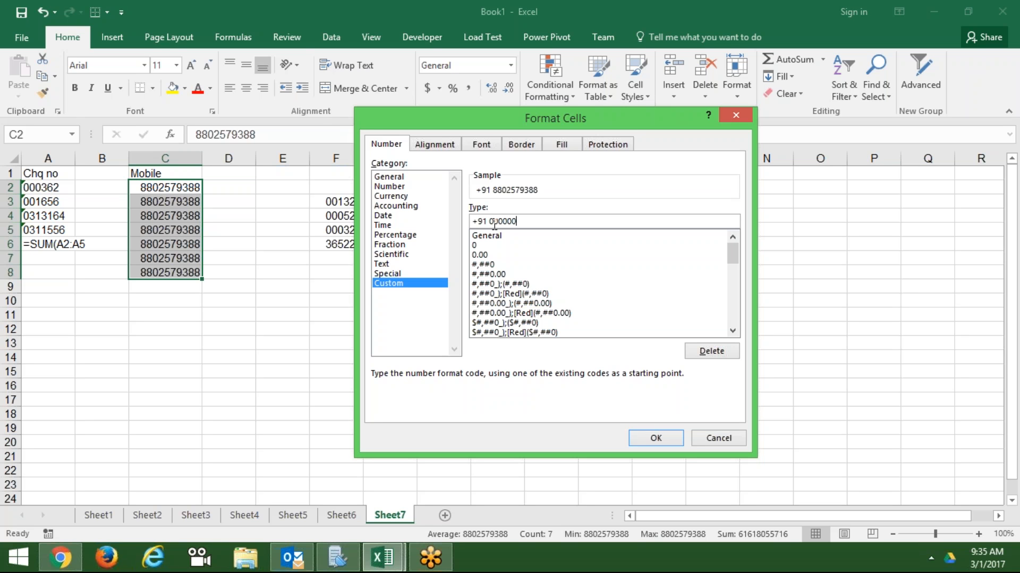
text(0000)
key(Return)
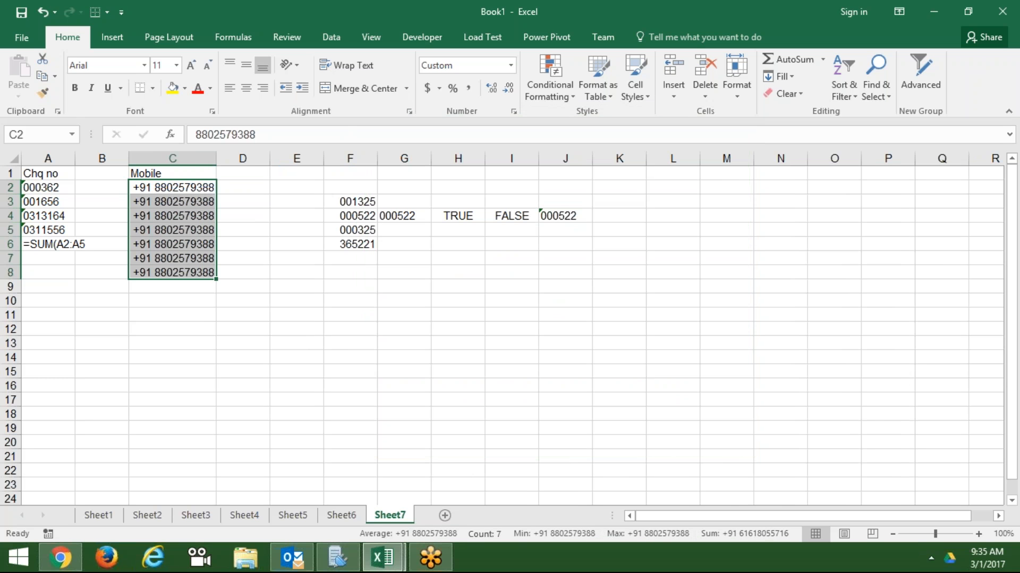
key(Up)
key(Right)
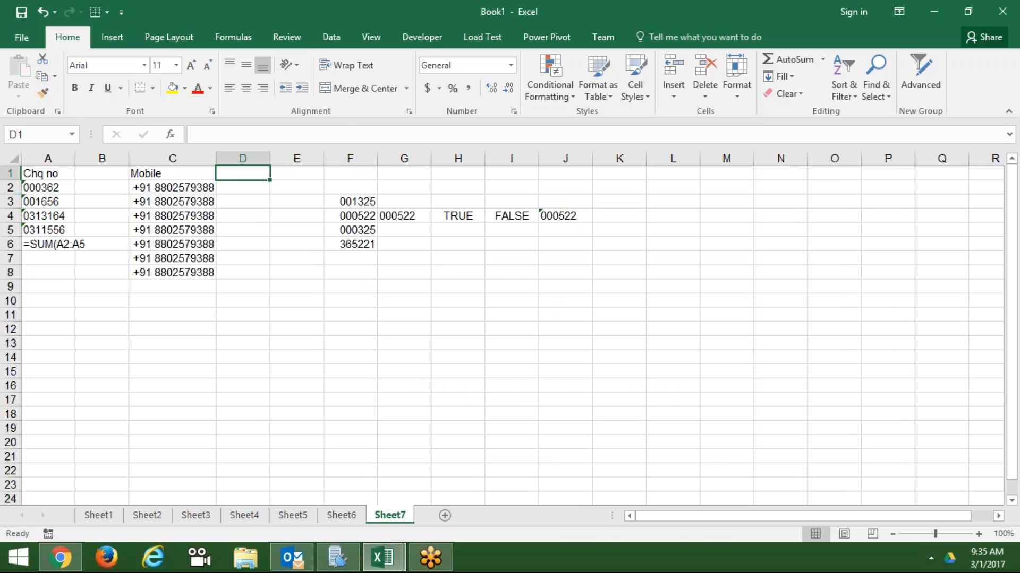
text(Tel)
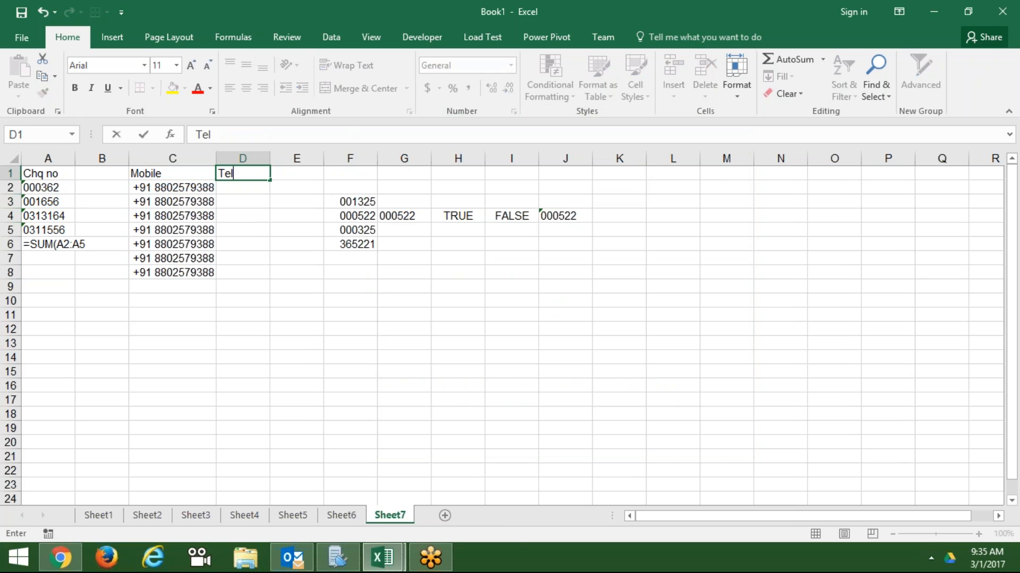
key(Return)
key(shift+Down)
key(shift+Down)
key(shift+Down)
key(shift+Down)
key(shift+Down)
key(shift+Down)
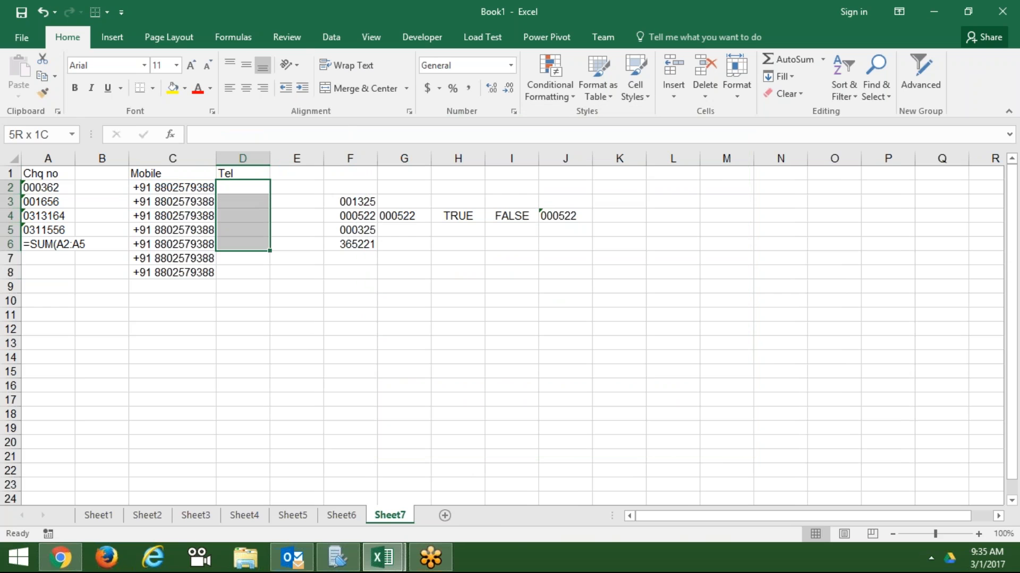
click(512, 111)
click(394, 283)
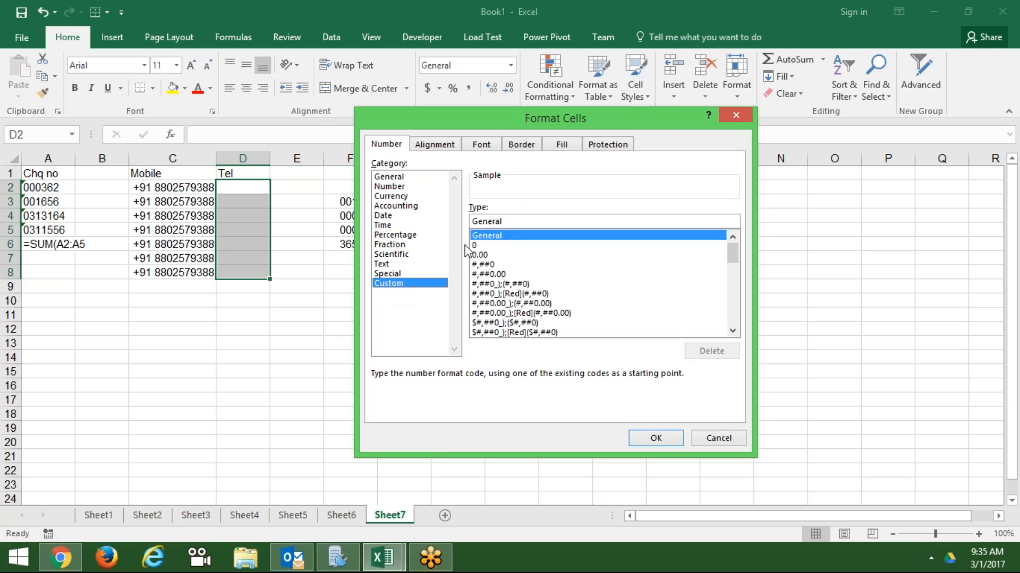
double_click(494, 221)
text(+)
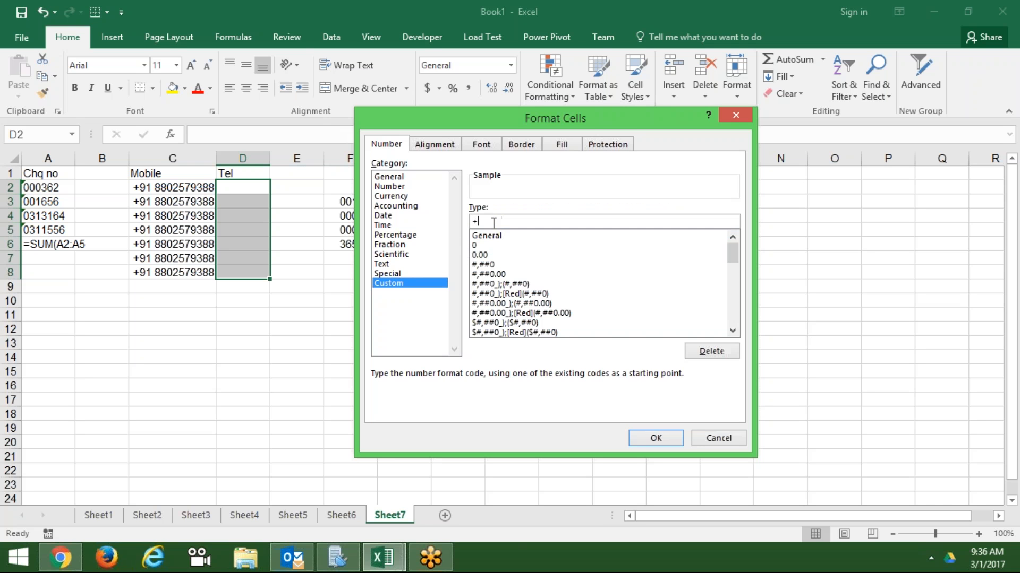
text(91 011 00000000)
key(Return)
key(Down)
key(Up)
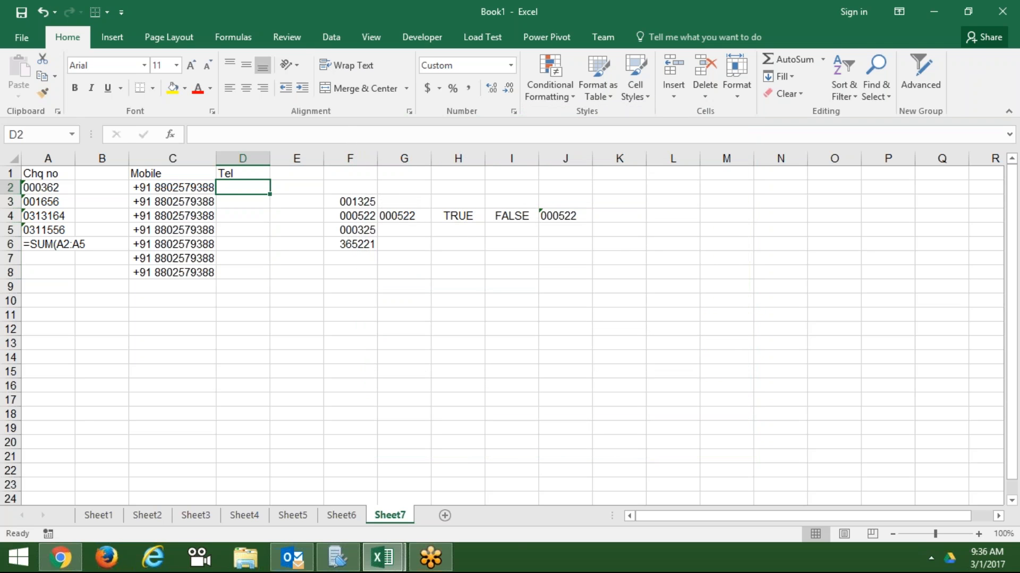
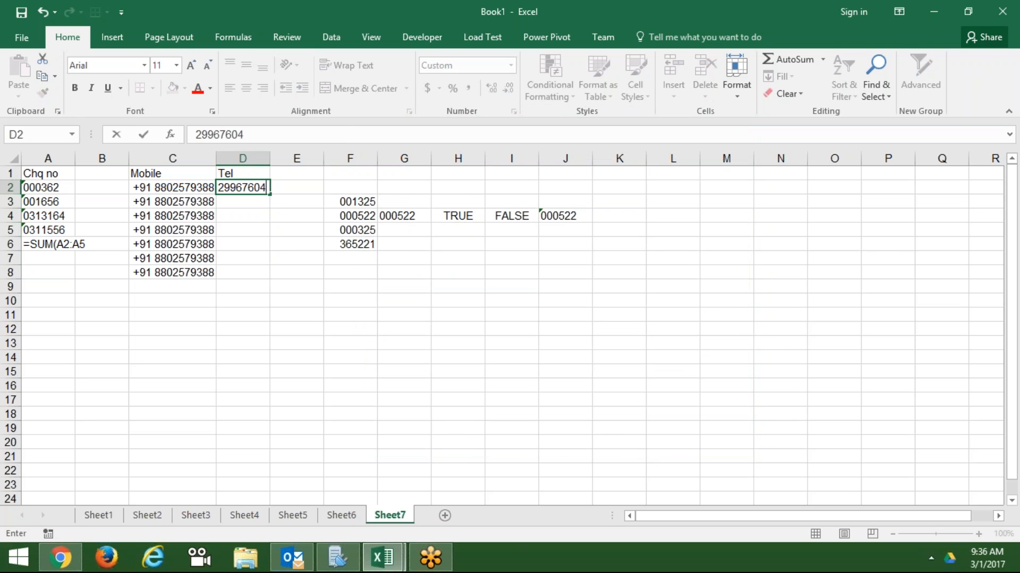
key(Return)
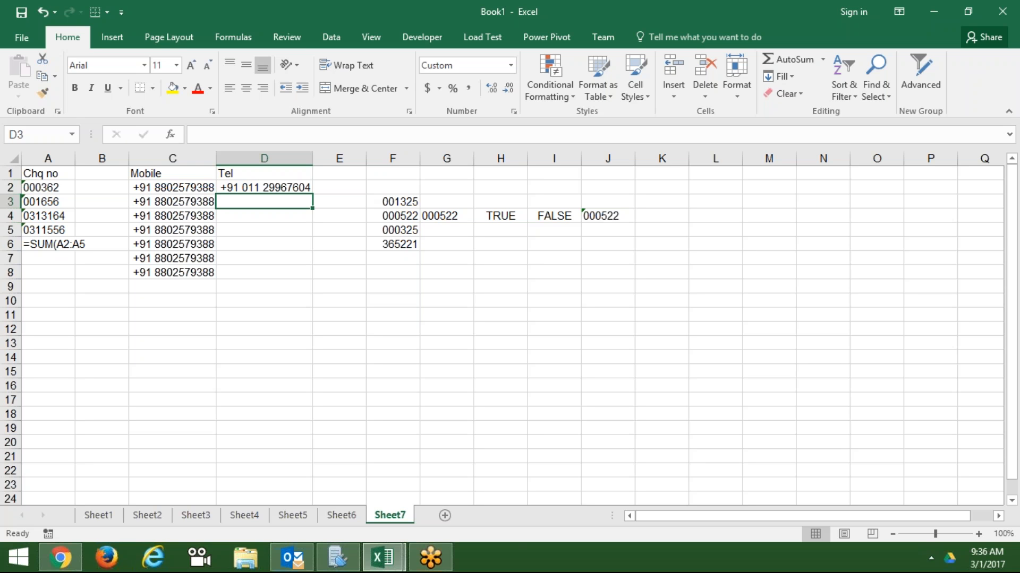
- Open the 'Create or delete a custom number format' support article in Firefox
click(106, 557)
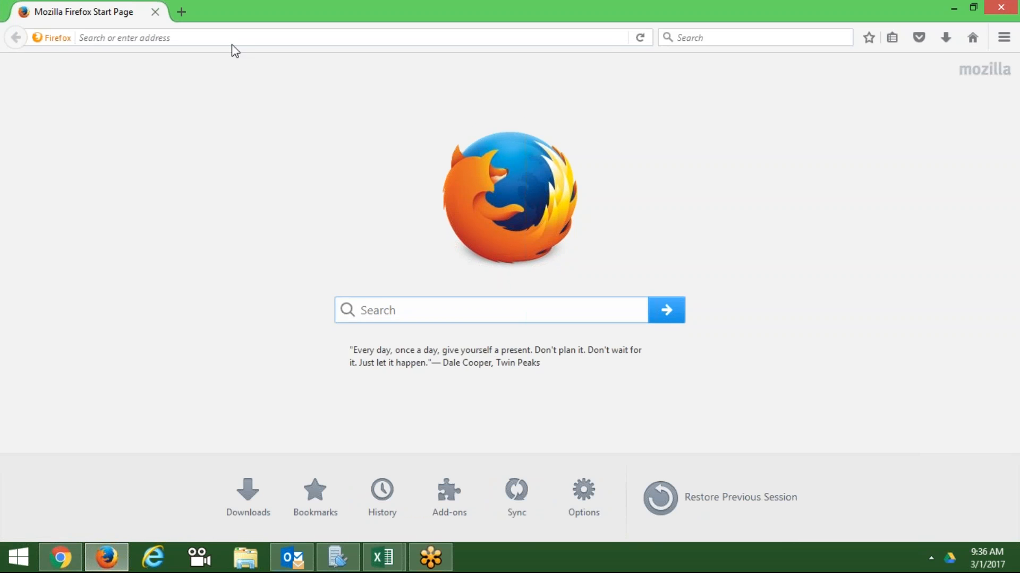
click(233, 44)
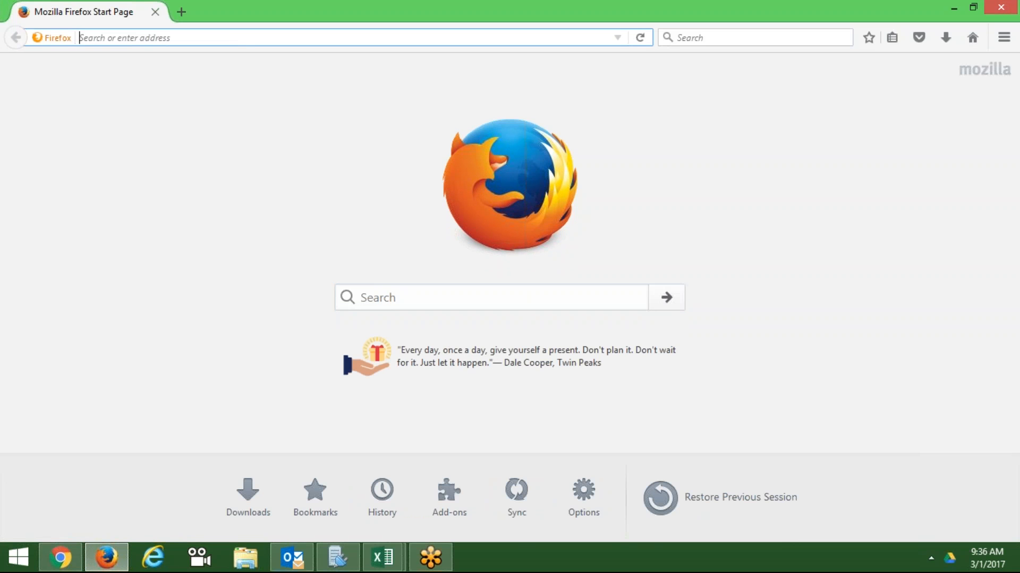
text(custo)
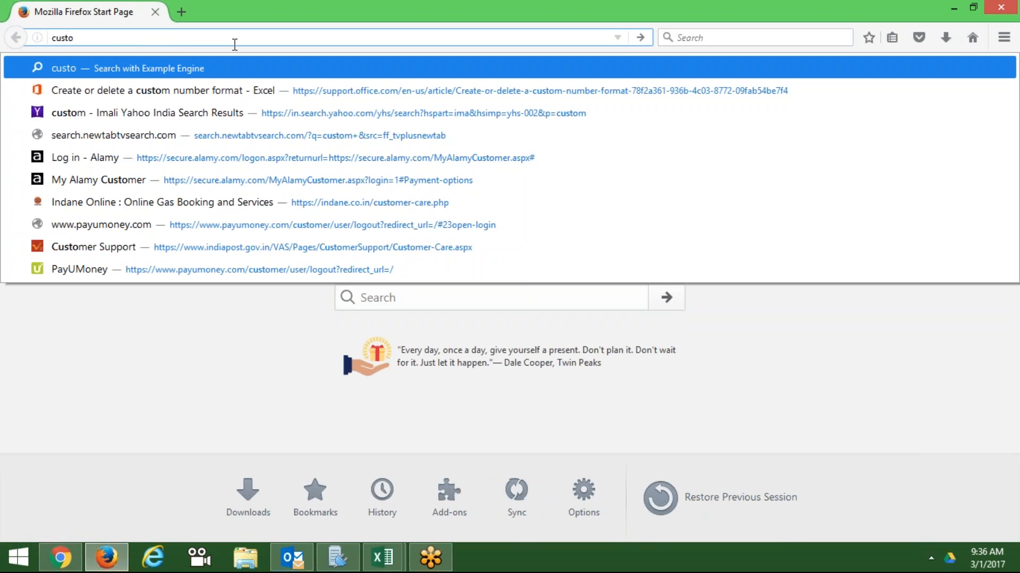
click(228, 85)
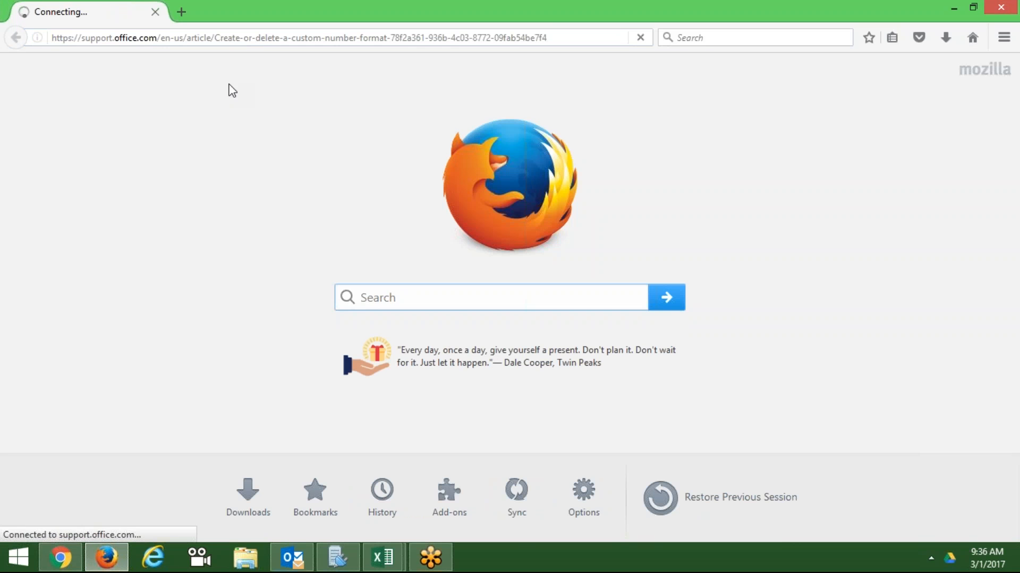
- Read through the article, copy its web address, and close Firefox
click(251, 39)
click(251, 38)
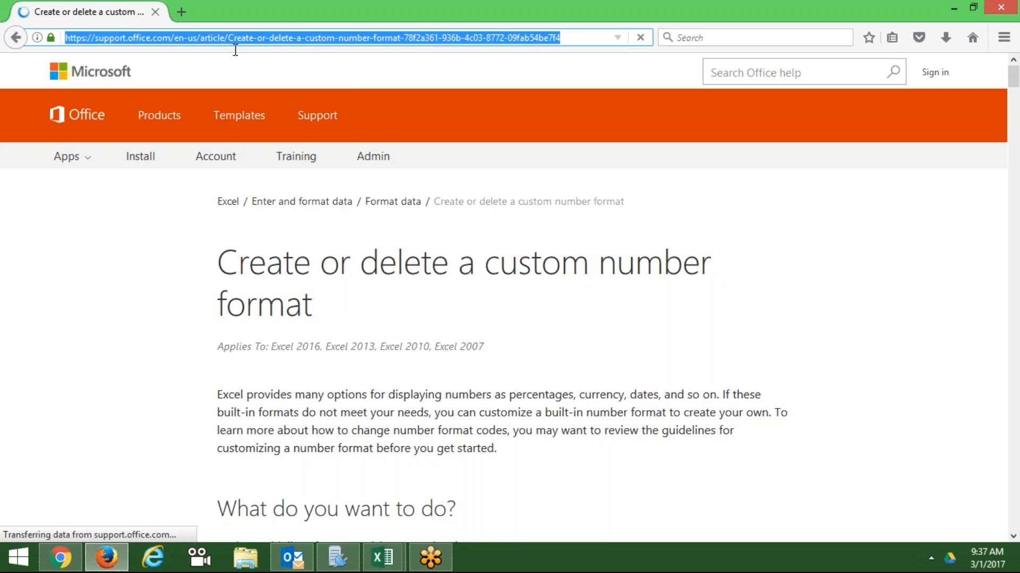
scroll(505, 297, down, 12)
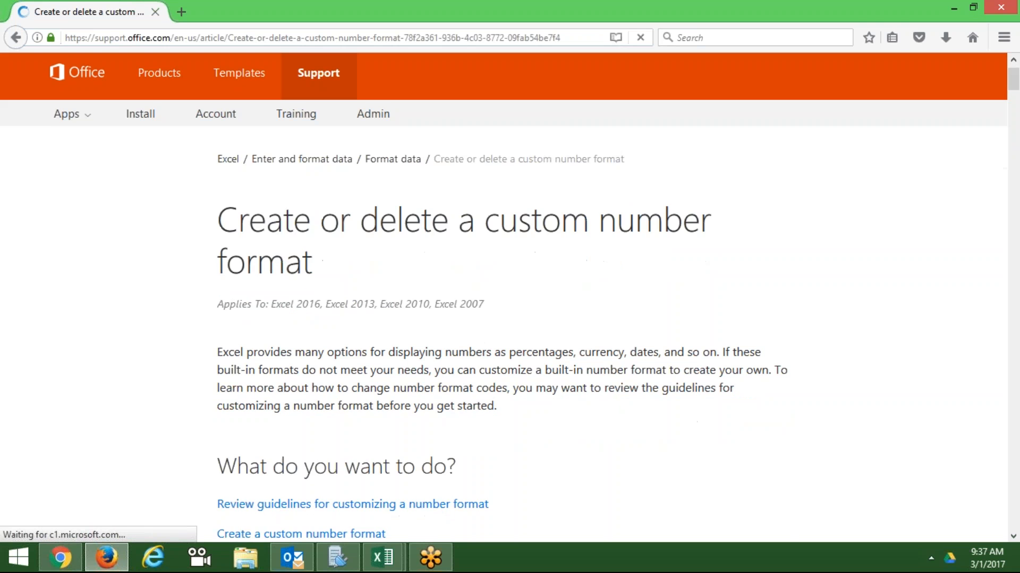
scroll(504, 297, down, 15)
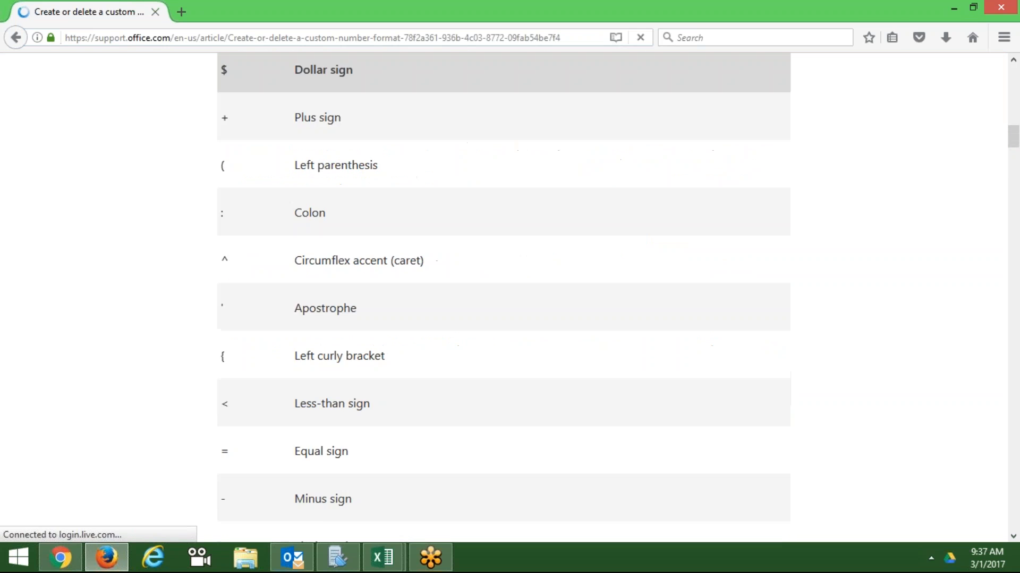
scroll(505, 297, down, 15)
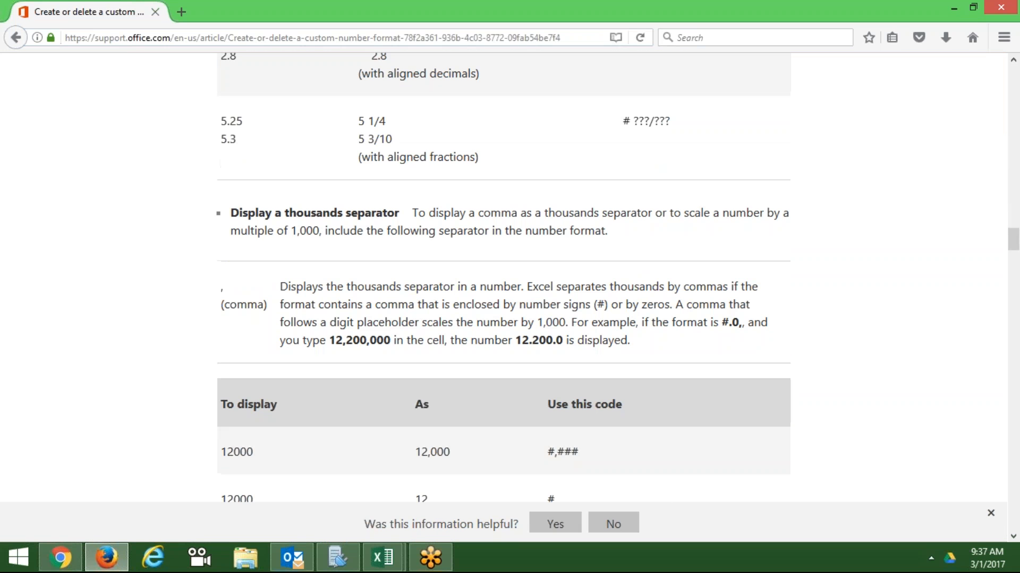
double_click(472, 37)
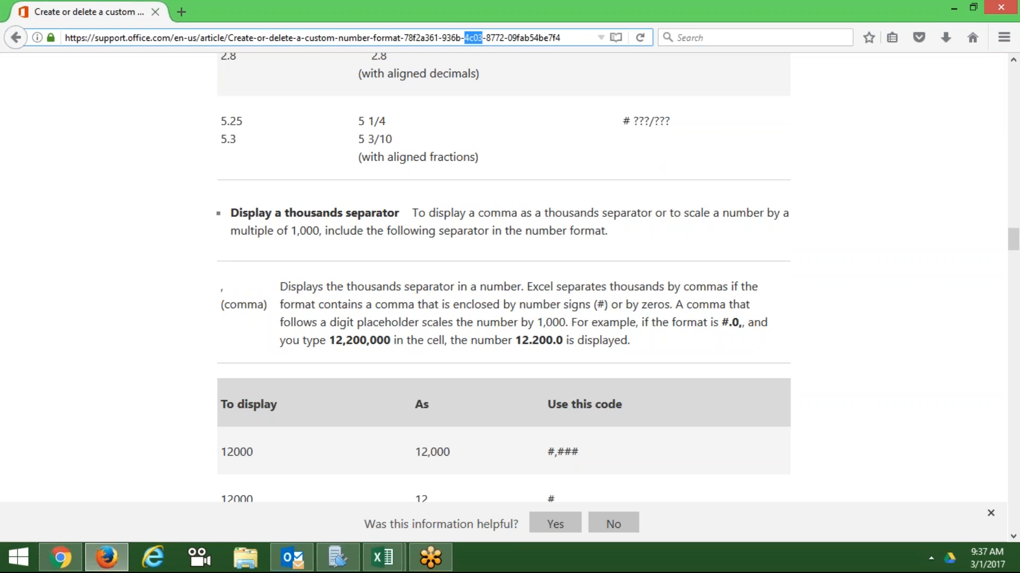
key(ctrl+a)
key(ctrl+c)
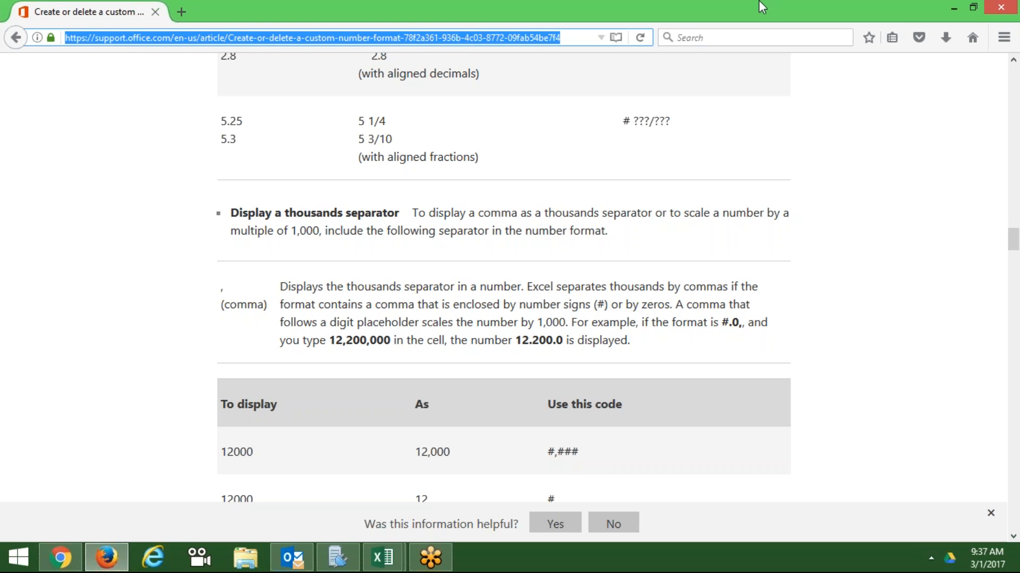
click(989, 9)
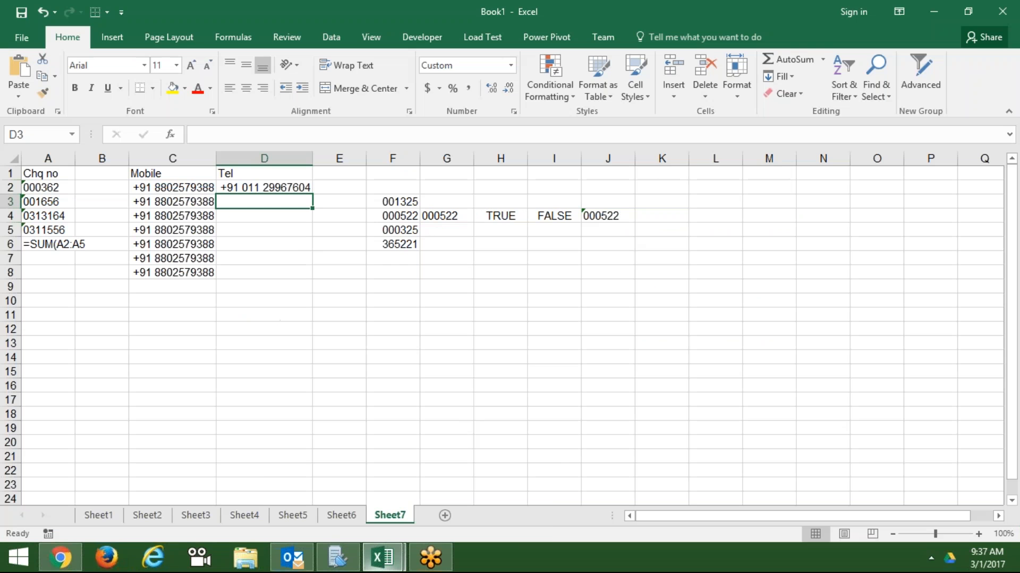
- Paste the article's URL into F91 of the IPT-Jan 2017 sheet, then select down column C from C91
mouse_move(378, 567)
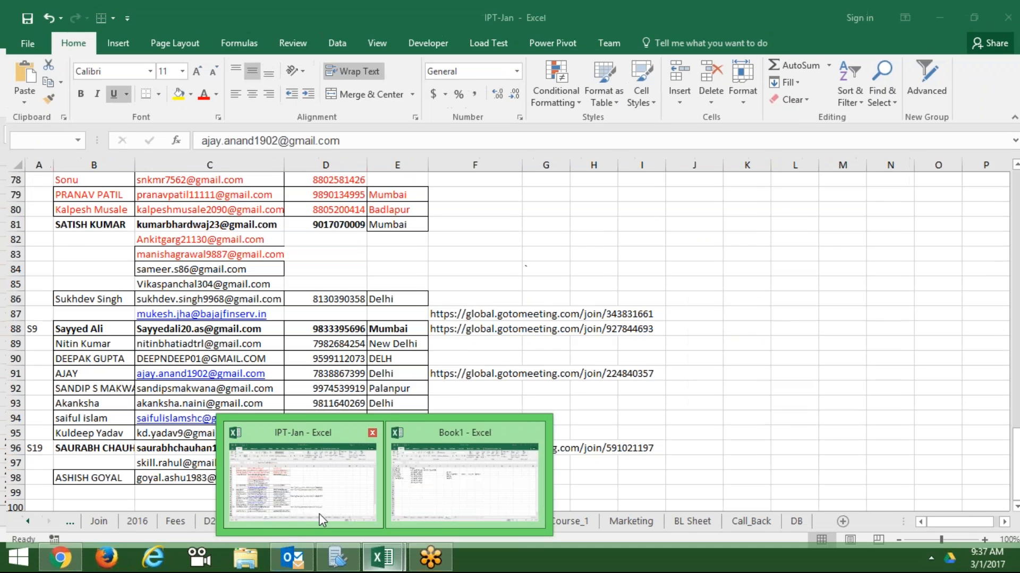
click(318, 518)
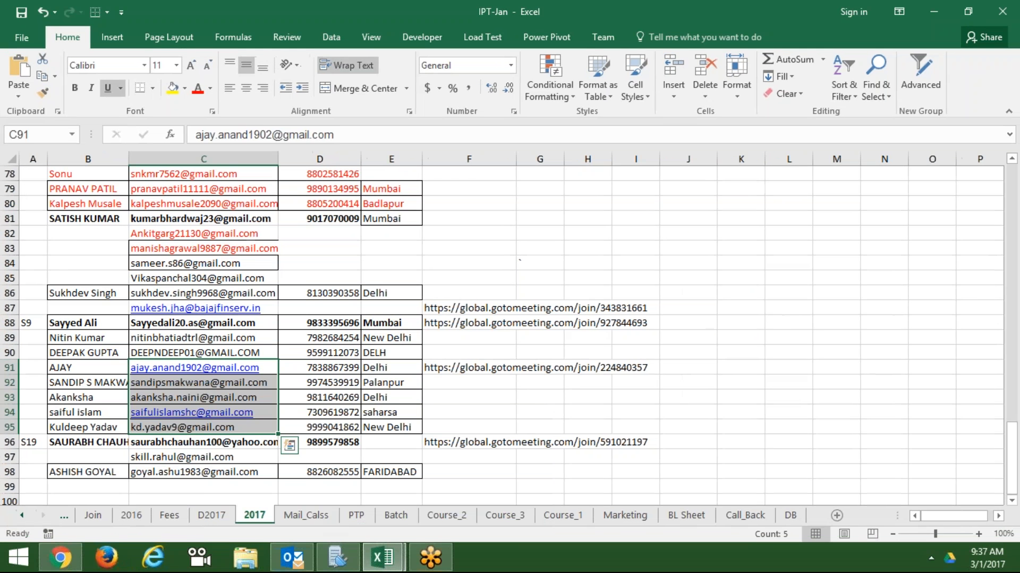
click(444, 371)
key(ctrl+v)
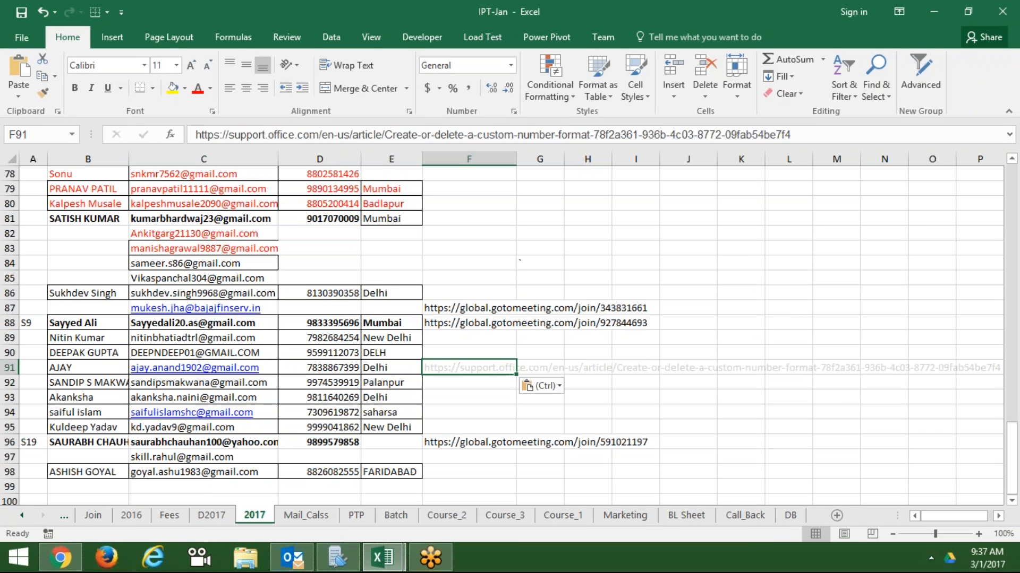
key(Left)
key(Left)
key(Left)
key(Left)
key(Right)
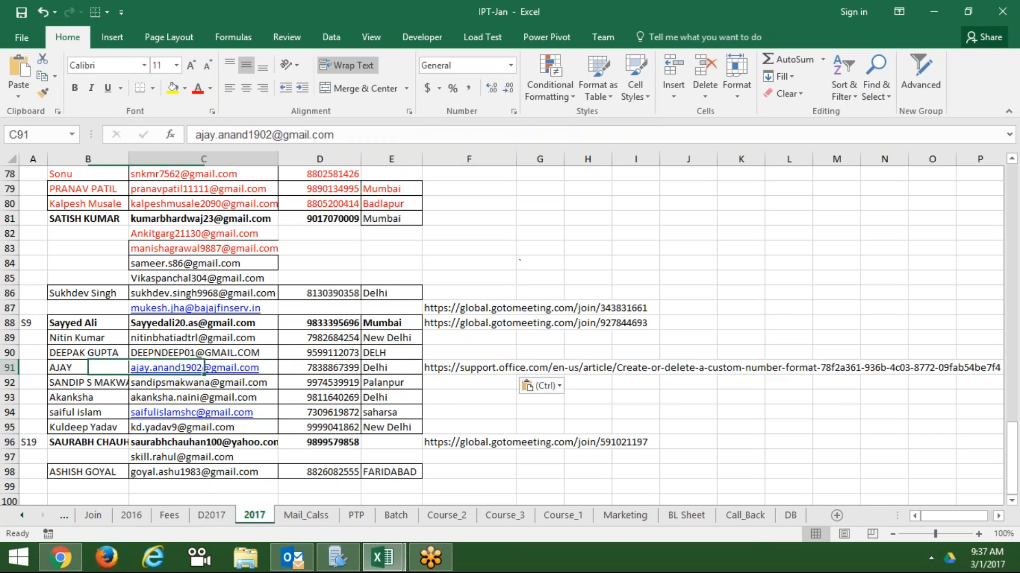
key(shift+Down)
key(shift+Down)
key(shift+Down)
key(shift+Down)
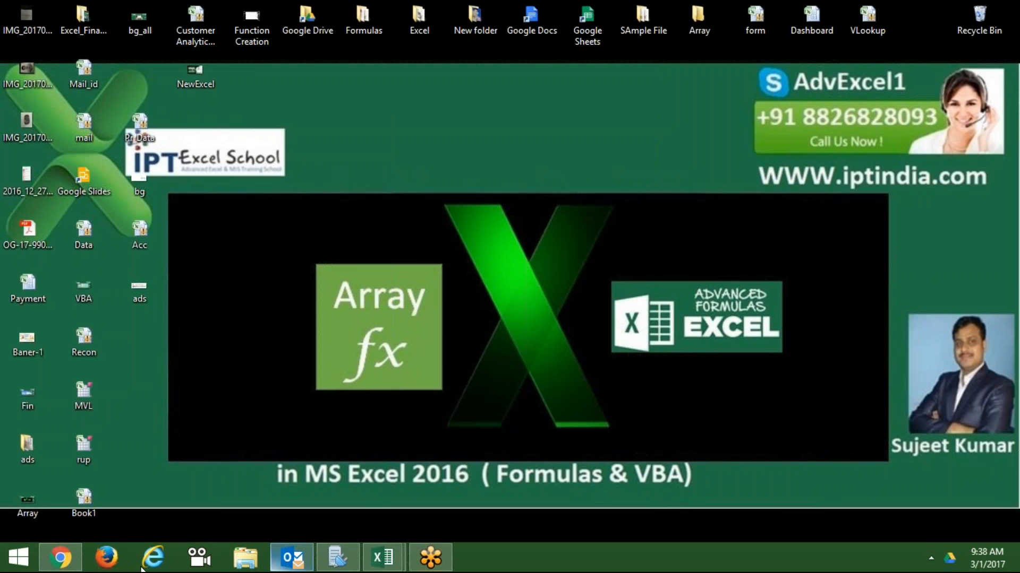
click(81, 566)
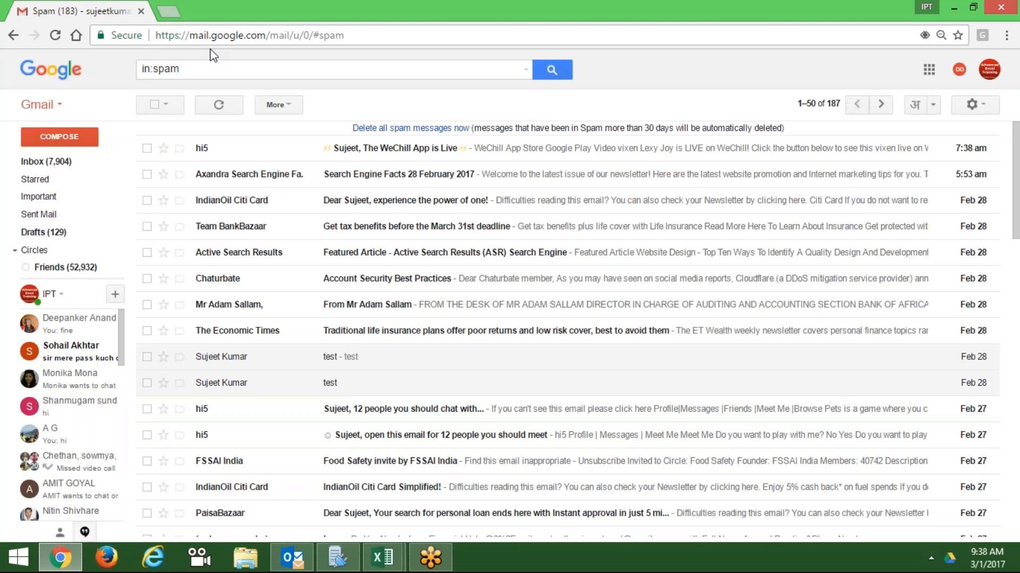
click(106, 557)
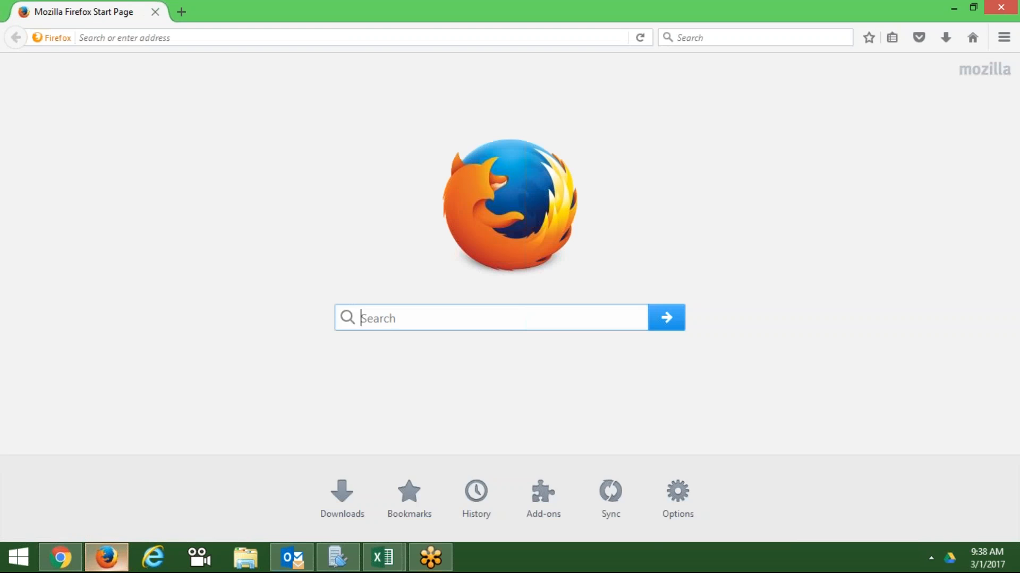
key(super+d)
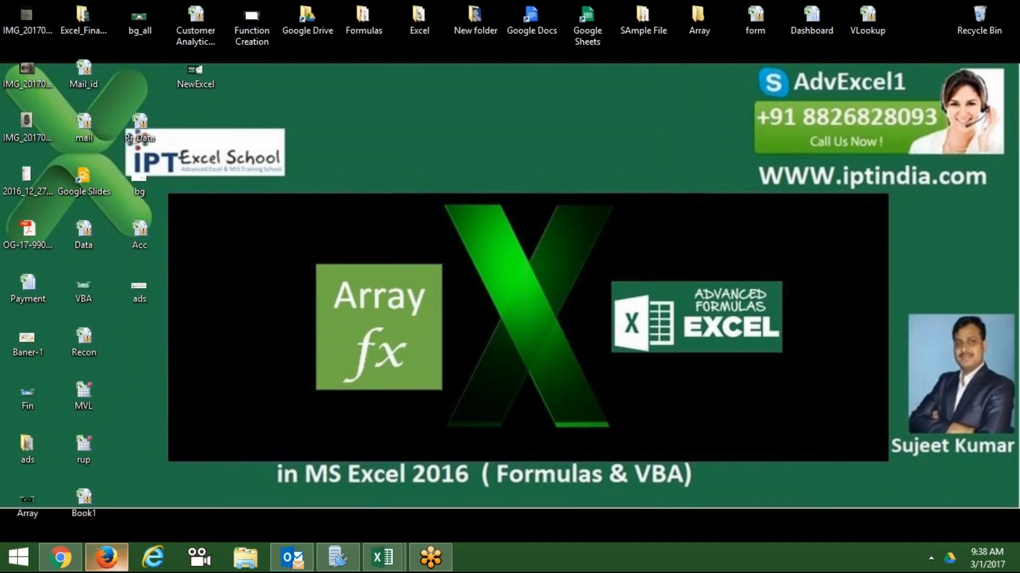